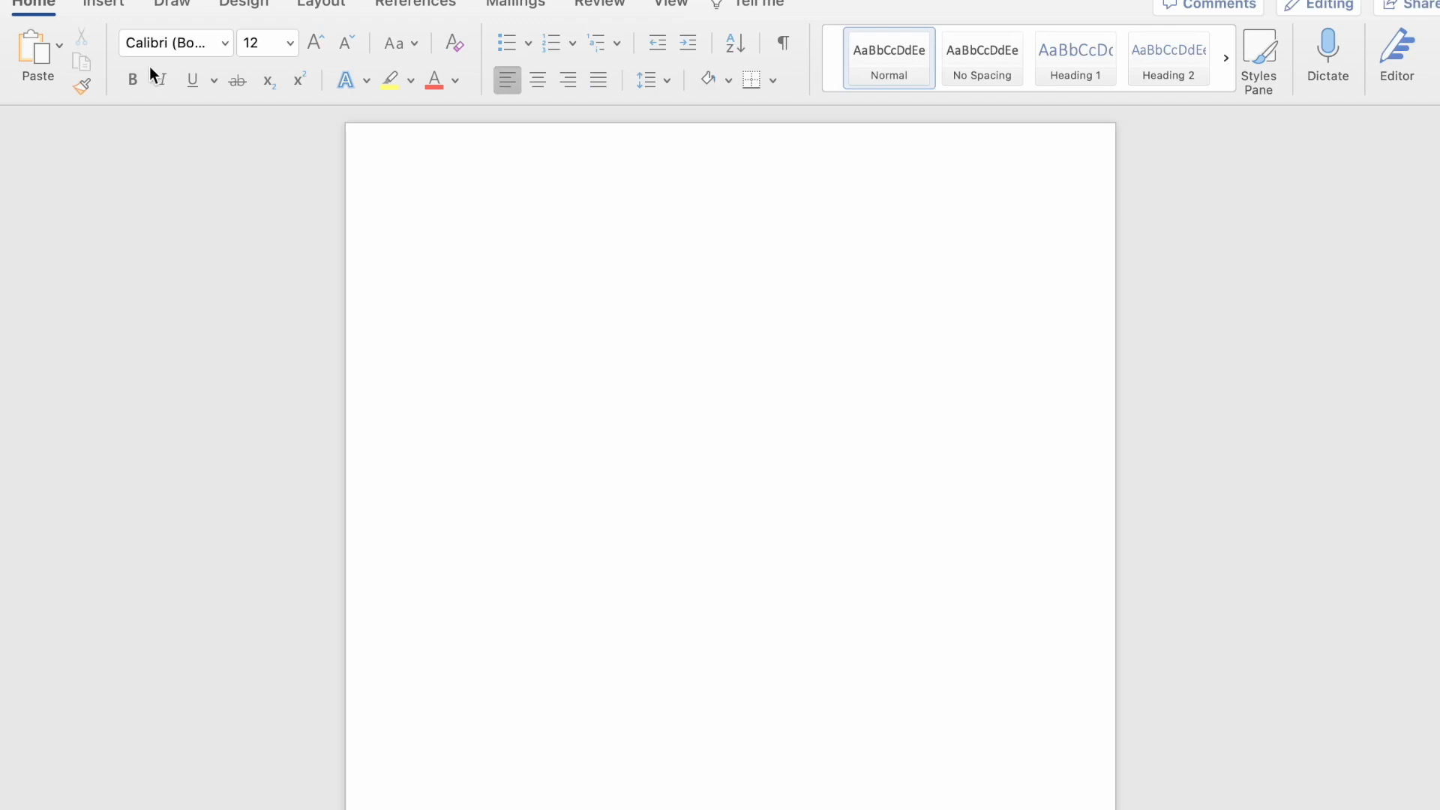
Step: Open the custom margin settings and set the top and bottom page margins to 0.5 inch
{"action": "left_click", "coordinate": [324, 4]}
{"action": "left_click", "coordinate": [53, 44]}
{"action": "left_click", "coordinate": [106, 504]}
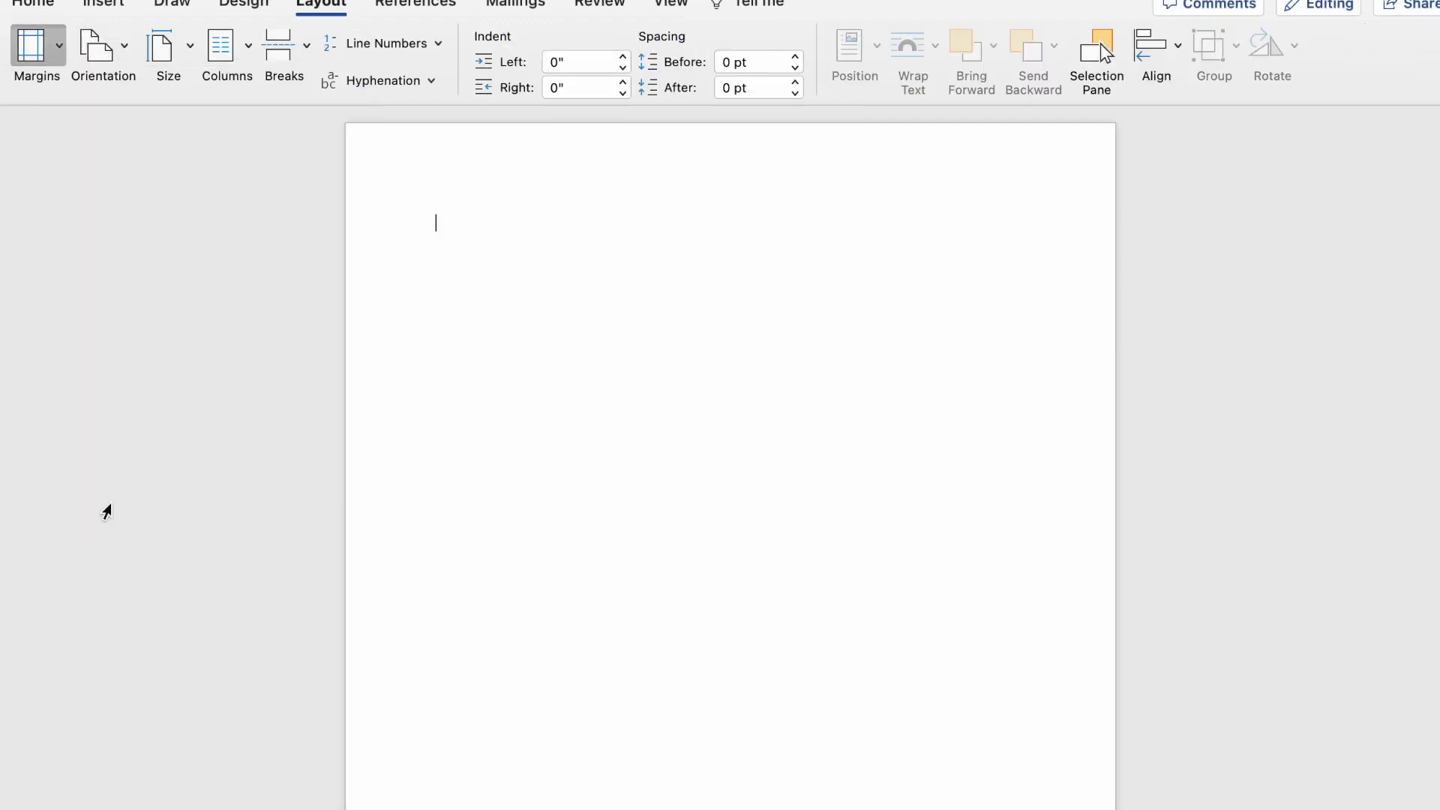
{"action": "type", "text": "0.5"}
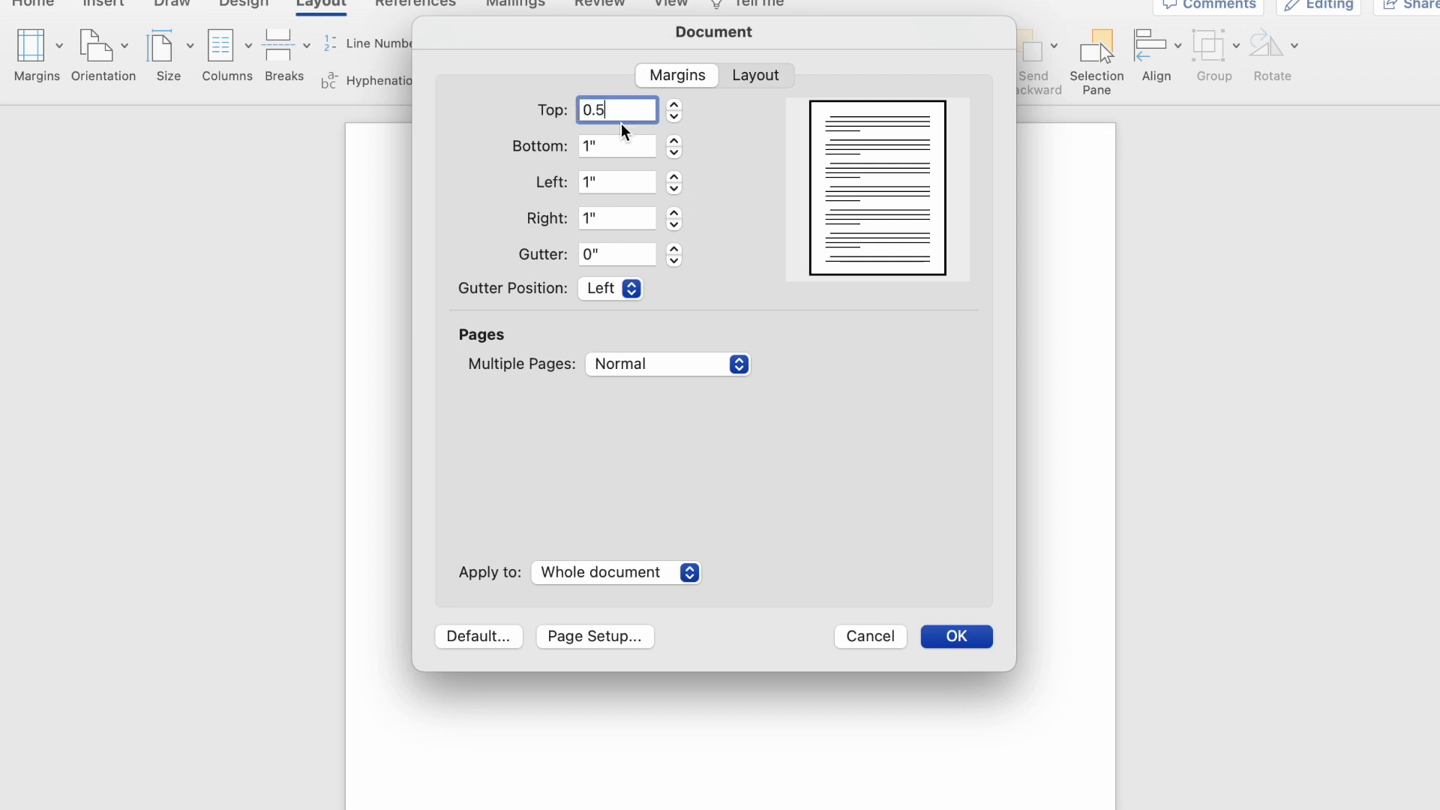
{"action": "left_click", "coordinate": [613, 145]}
{"action": "key", "text": "BackSpace"}
{"action": "key", "text": "BackSpace"}
{"action": "type", "text": "0.5"}
{"action": "key", "text": "BackSpace"}
{"action": "key", "text": "BackSpace"}
{"action": "type", "text": ".5"}
Step: Set the left and right page margins to 0.5 inch and apply the margin settings to the whole document
{"action": "key", "text": "Tab"}
{"action": "type", "text": "0.5"}
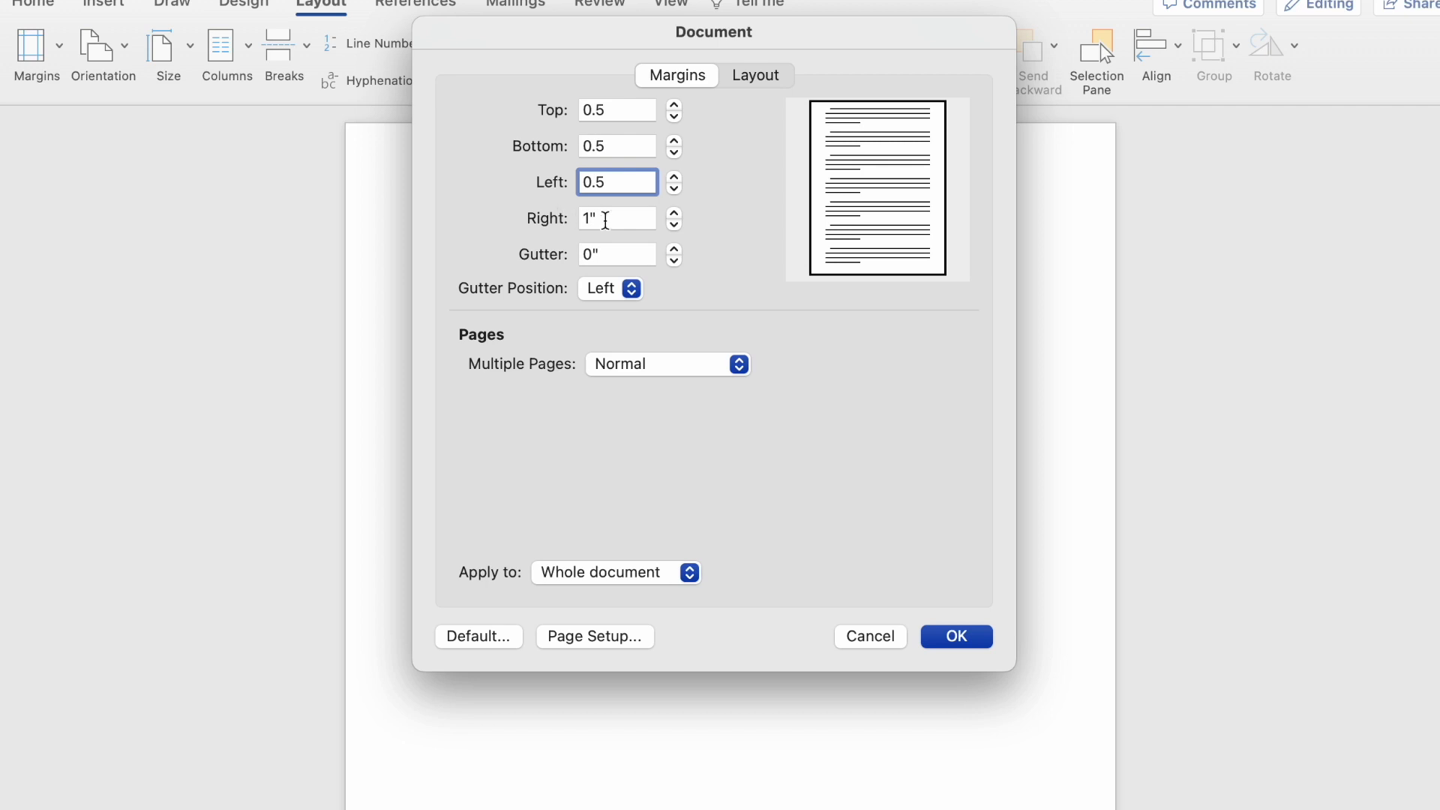
{"action": "key", "text": "Tab"}
{"action": "type", "text": "0.5"}
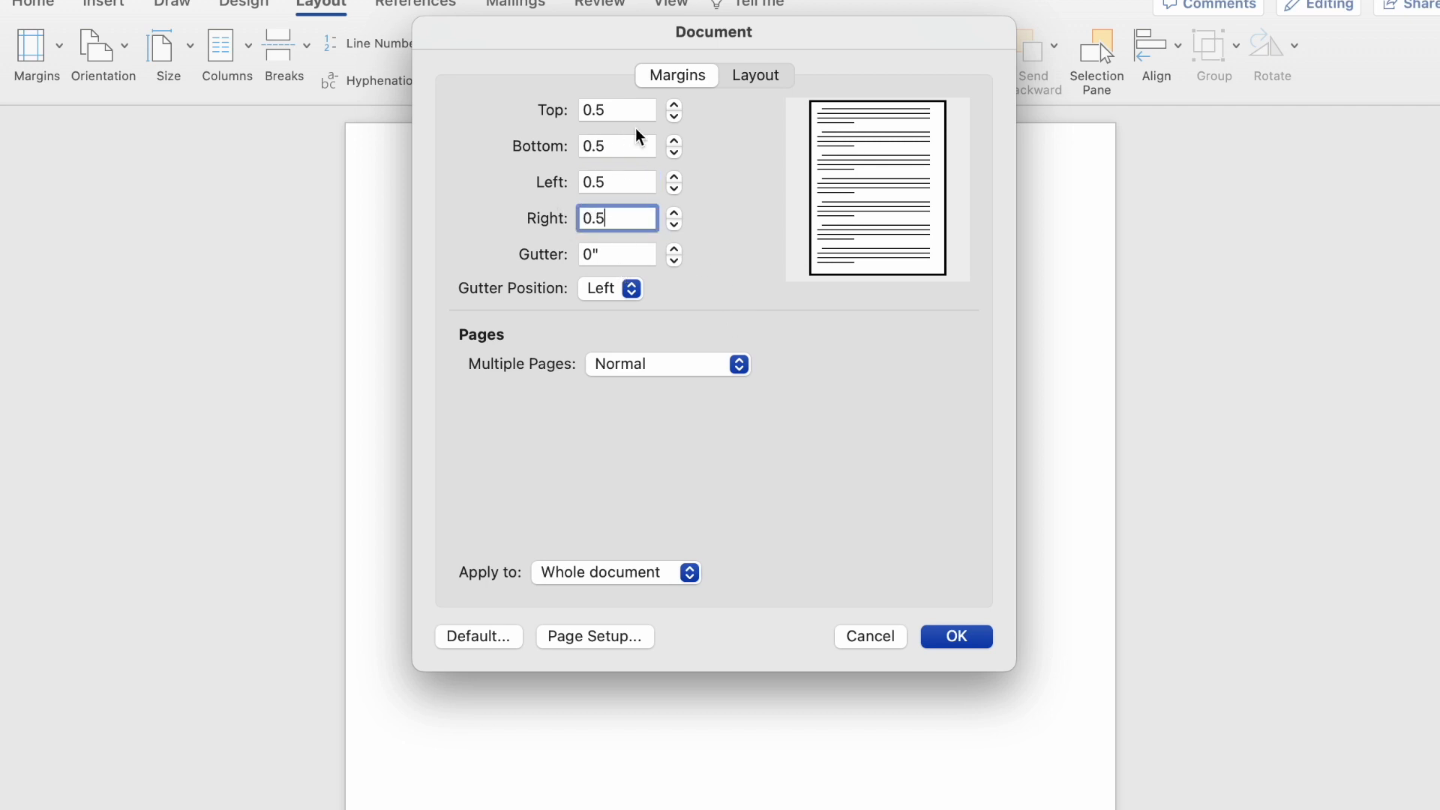
{"action": "left_click", "coordinate": [958, 635]}
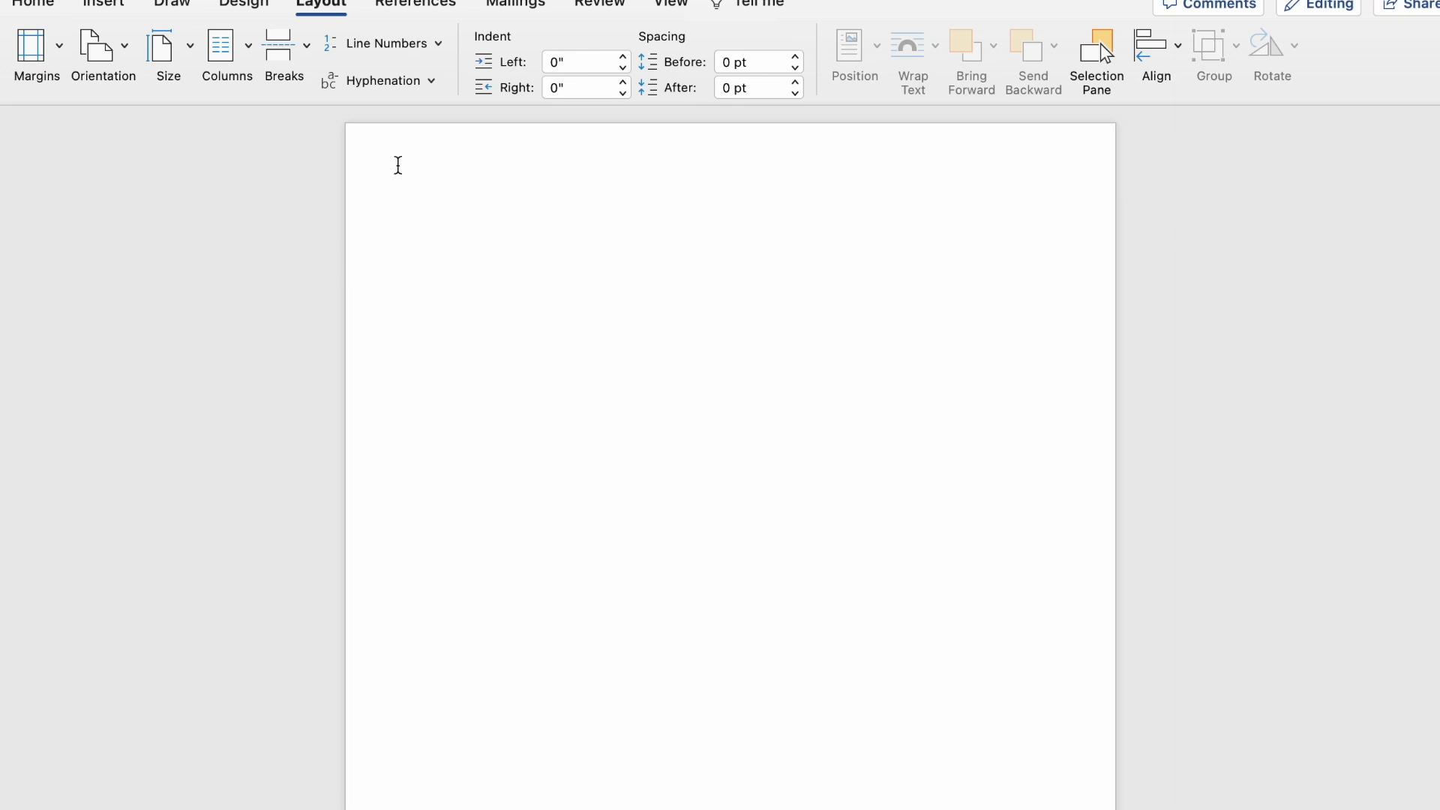
Step: Enter the heading MIERITZ ACADEMY in enlarged bold text, with the line below it reset to 10 pt regular
{"action": "left_click", "coordinate": [42, 7]}
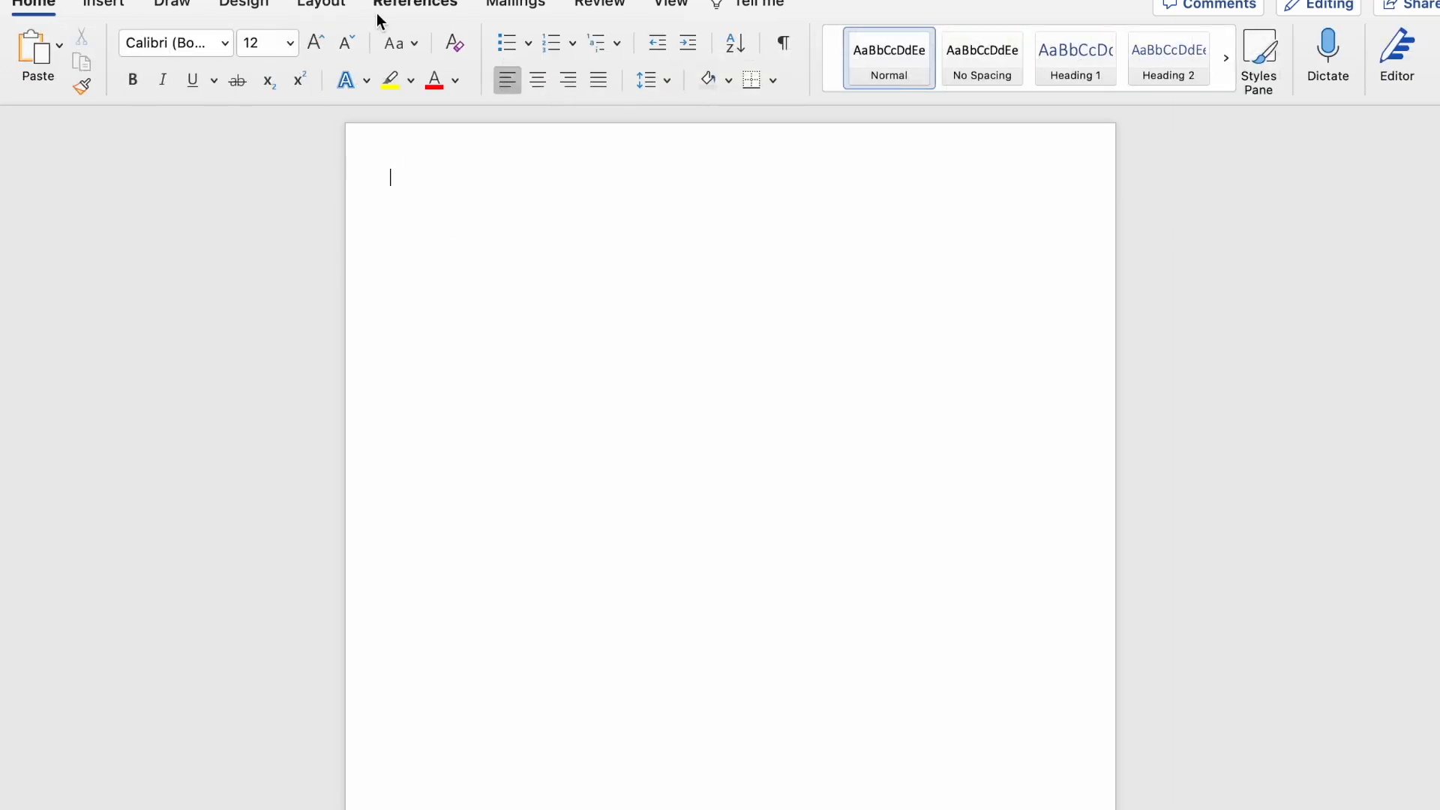
{"action": "left_click", "coordinate": [311, 45]}
{"action": "type", "text": "MIERITZ ACADEMY"}
{"action": "key", "text": "Return"}
{"action": "left_click", "coordinate": [348, 44]}
{"action": "left_click", "coordinate": [348, 43]}
{"action": "left_click", "coordinate": [349, 43]}
{"action": "left_click", "coordinate": [133, 81]}
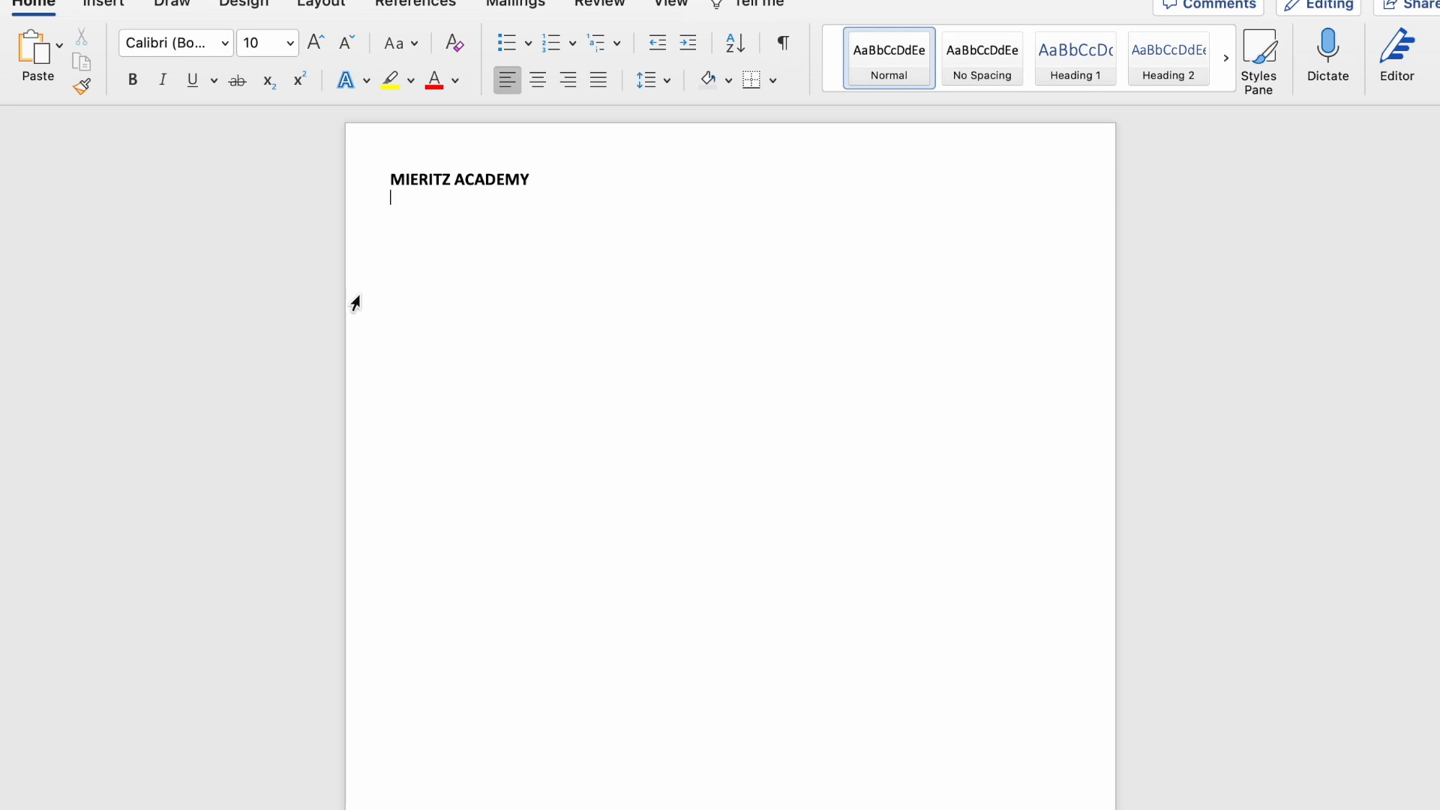
Step: Below the heading, add the lines "OFFICIAL HIGH SCHOOL TRANSCRIPT" and "9th GRADE START DATE: 08/05/2021"
{"action": "type", "text": "OFFICIAL HIGH SCHOOL TRANSCRIPT"}
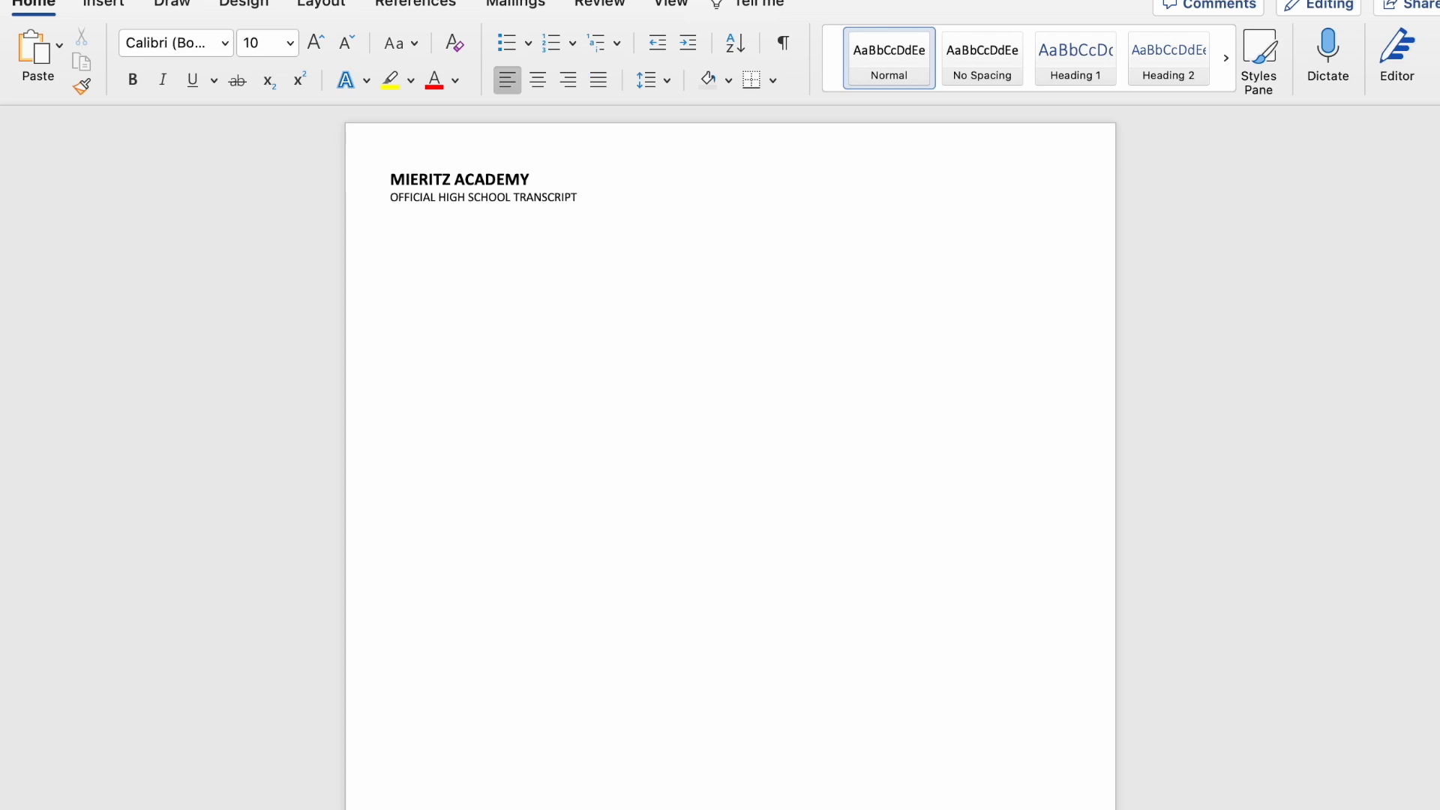
{"action": "key", "text": "Return"}
{"action": "type", "text": "9"}
{"action": "type", "text": "th GRAD"}
{"action": "type", "text": "E START DATE:"}
{"action": "type", "text": " 0/8"}
{"action": "key", "text": "BackSpace"}
{"action": "key", "text": "BackSpace"}
{"action": "type", "text": "8/05/2021"}
Step: Add the line "GRADUATION DATE: 06/01/2025" below the start date, followed by a blank line
{"action": "key", "text": "Return"}
{"action": "type", "text": "GRADUATION"}
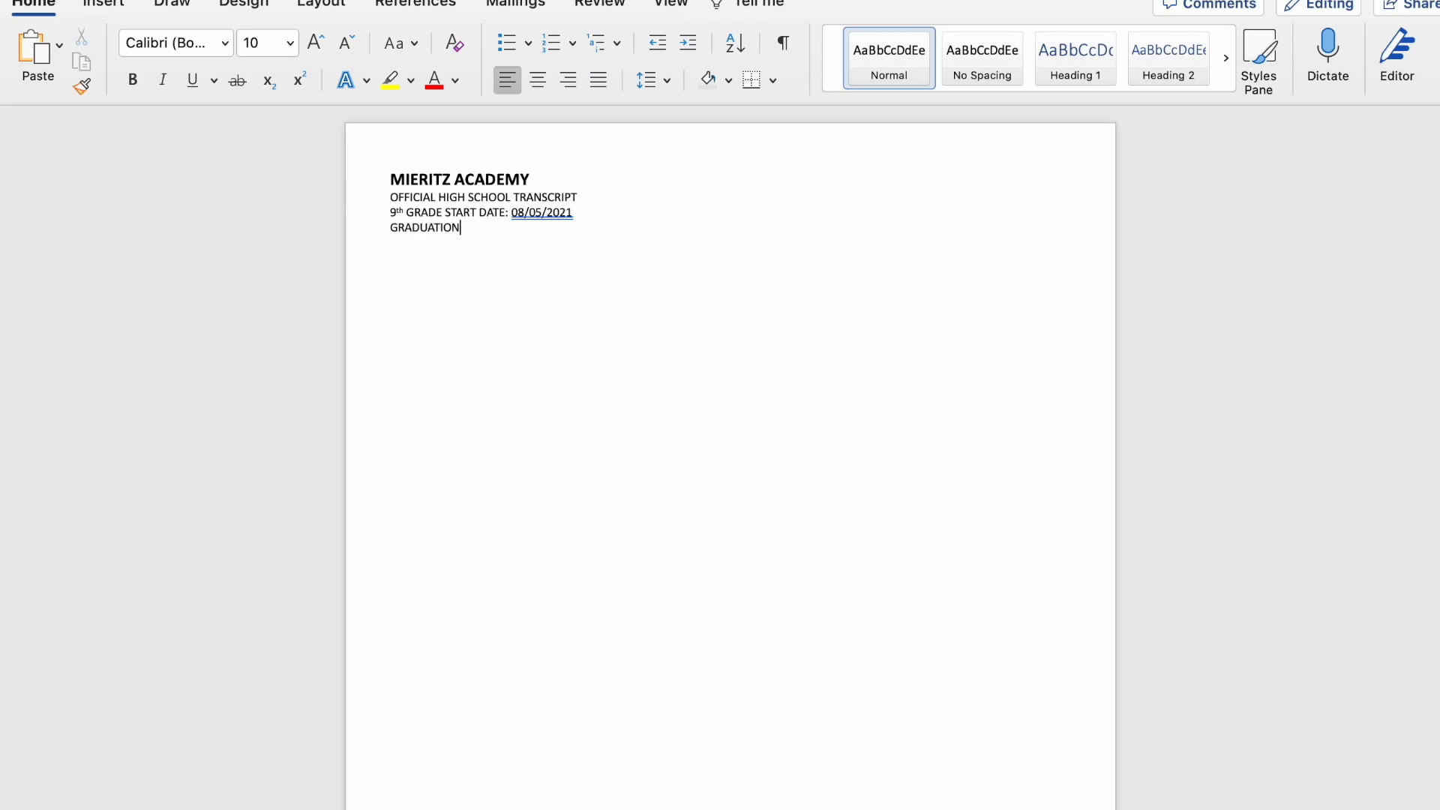
{"action": "type", "text": " DATE: 06/01/2025"}
{"action": "key", "text": "Return"}
Step: Add the side-by-side headings "School of Record" and "Student Information" on one line, spaced apart with tabs
{"action": "type", "text": "School of Record"}
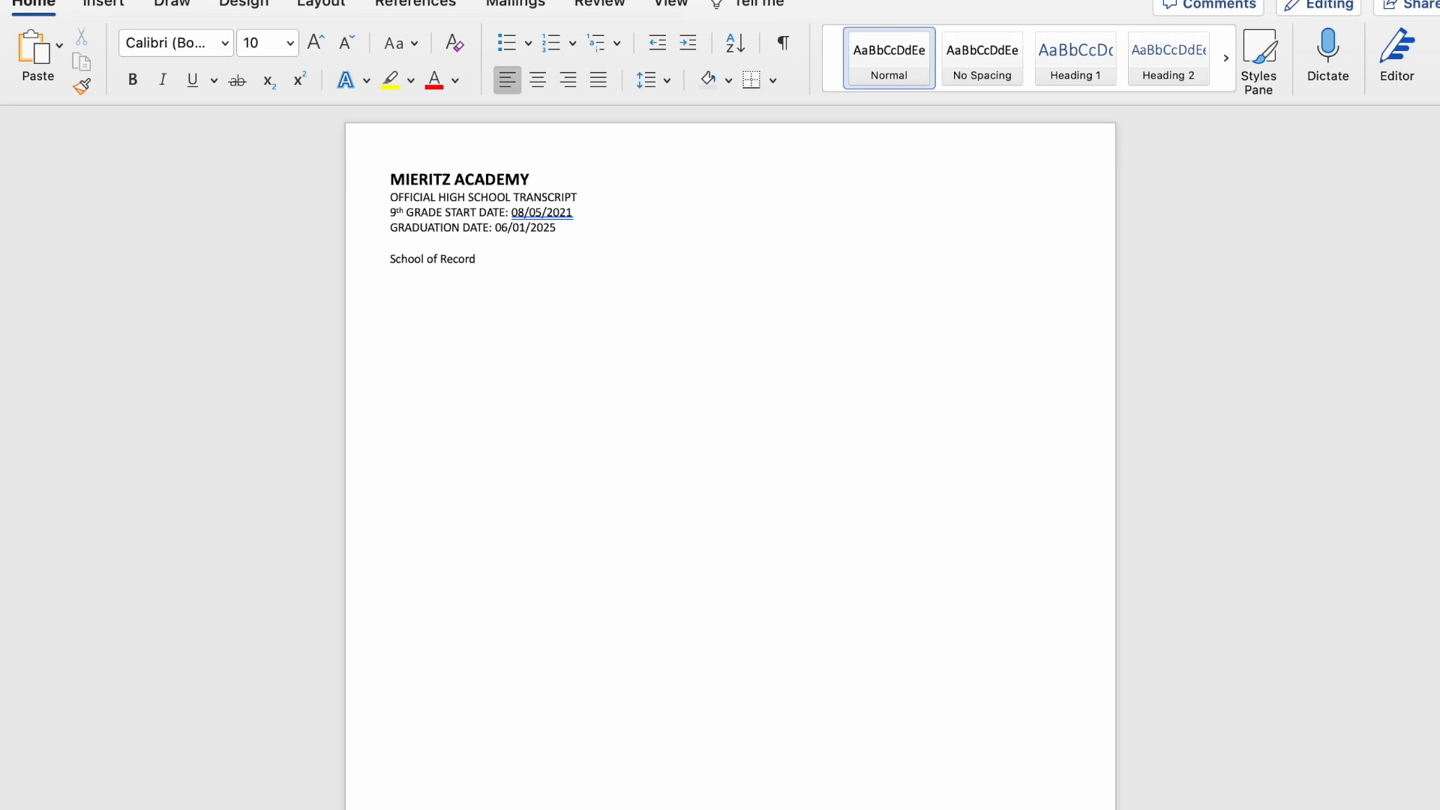
{"action": "key", "text": "Tab"}
{"action": "key", "text": "Tab"}
{"action": "key", "text": "Tab"}
{"action": "key", "text": "Tab"}
{"action": "key", "text": "Tab"}
{"action": "key", "text": "Tab"}
{"action": "type", "text": "Student Information "}
Step: Add NAME entries under both headings: Mieritz Academy for the school and the student's full name for the student
{"action": "type", "text": "NAME: Mierit"}
{"action": "type", "text": "z Academy"}
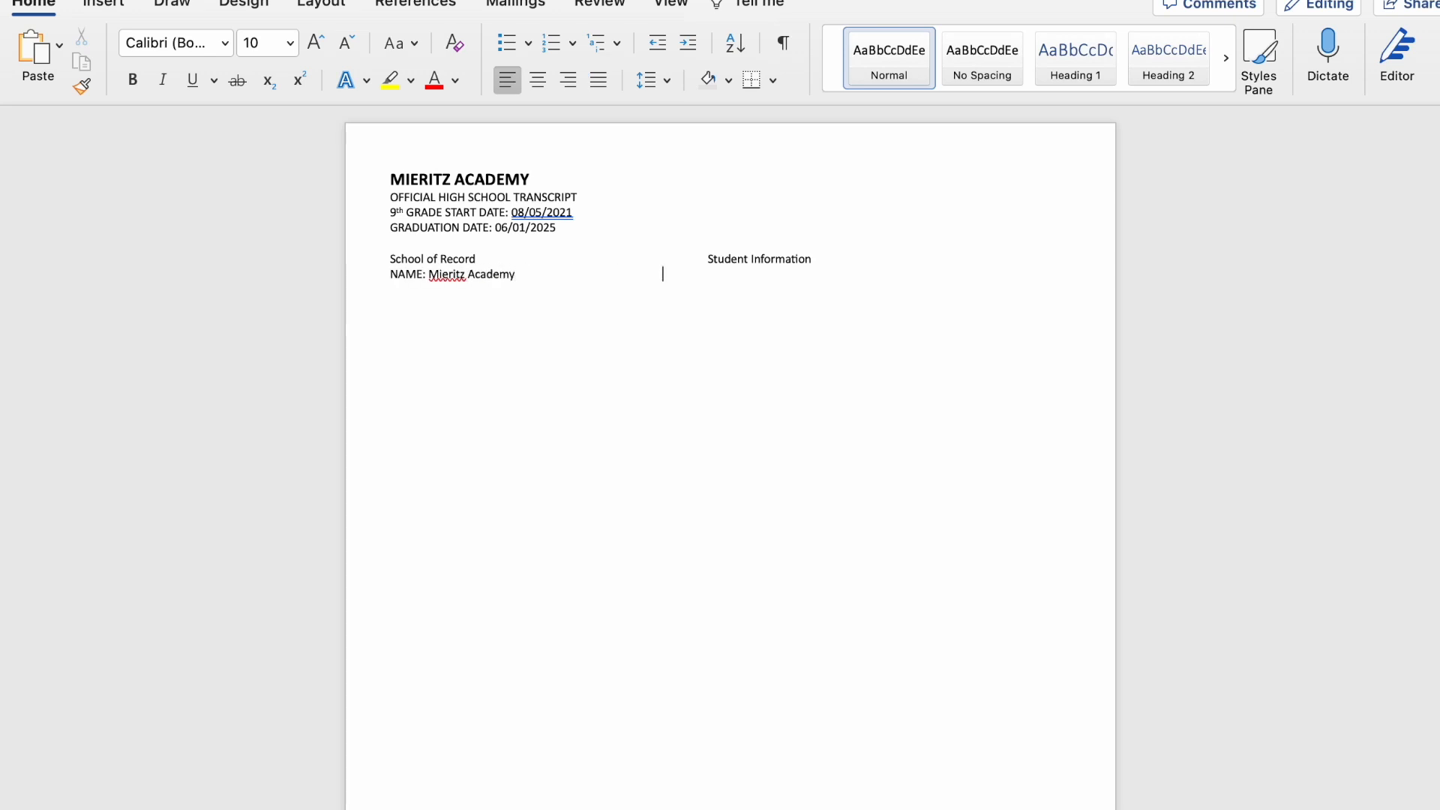
{"action": "key", "text": "Tab"}
{"action": "type", "text": "NAME: Susie Smith"}
{"action": "key", "text": "Return"}
Step: Add two-line ADDRESS entries with street, town, state and ZIP code under both the school and student headings
{"action": "type", "text": "ADDRES"}
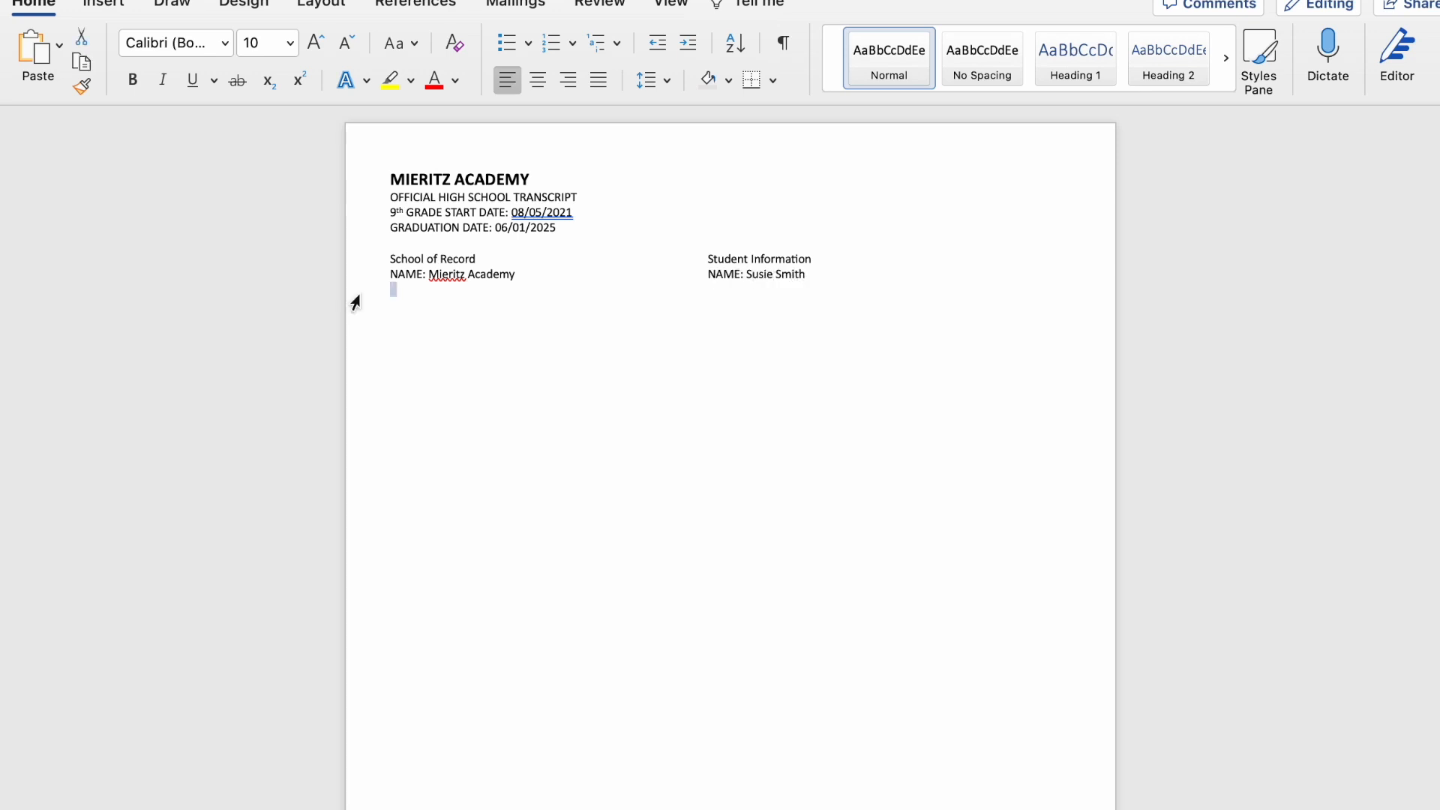
{"action": "type", "text": "S: 1234 "}
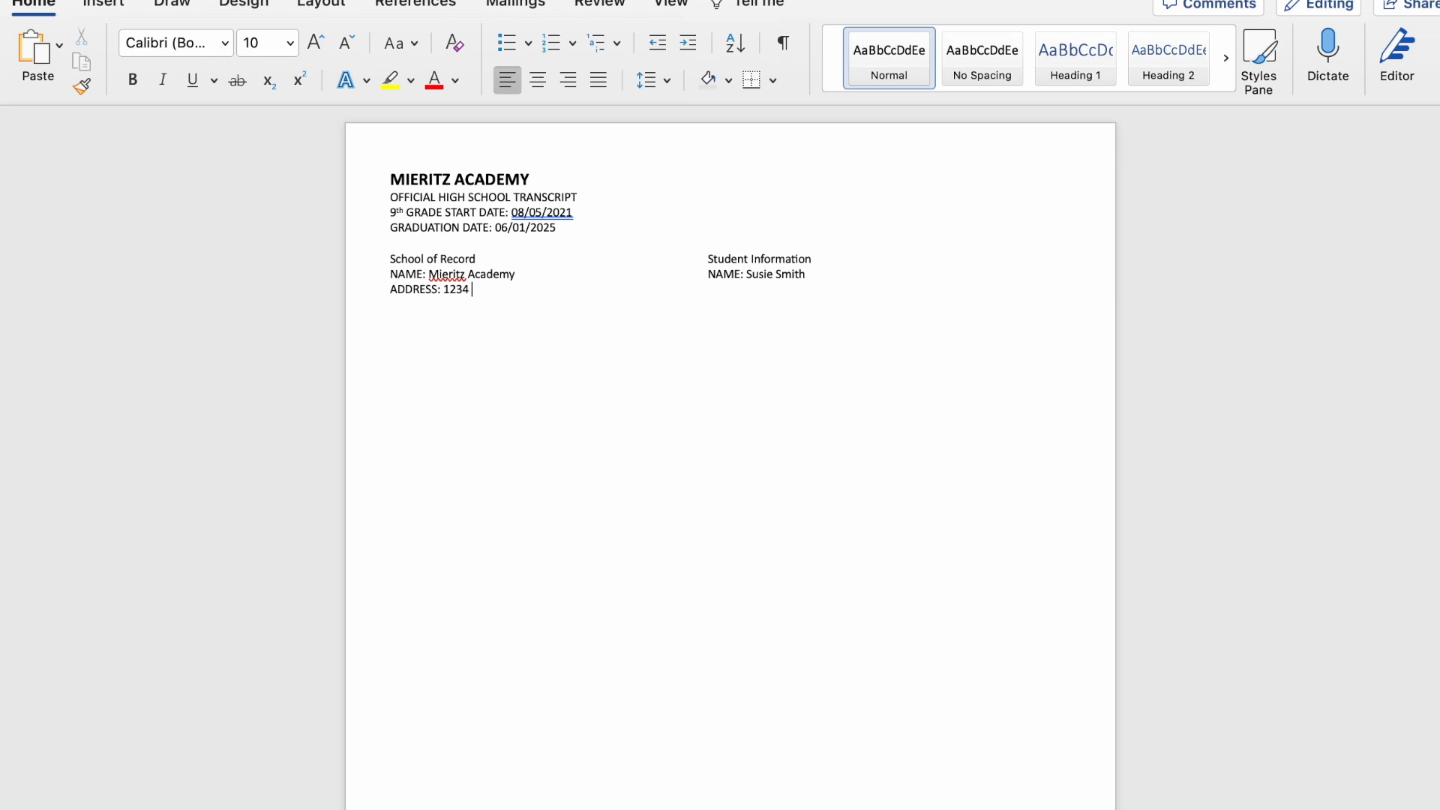
{"action": "type", "text": "Some StreetADDRESS: 1234 S"}
{"action": "type", "text": "ome Street"}
{"action": "type", "text": "Some Town"}
{"action": "type", "text": ", IN 12345"}
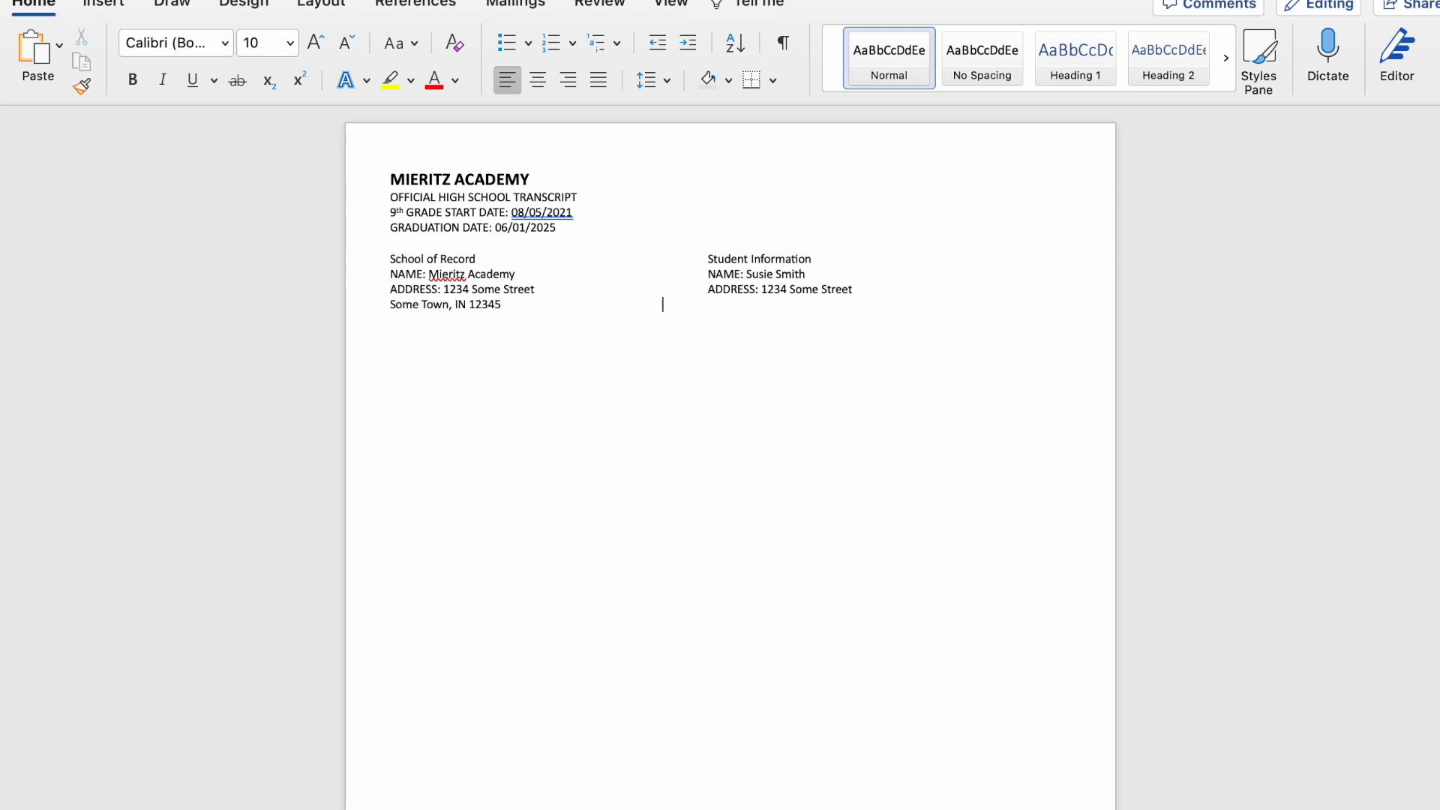
{"action": "key", "text": "Tab"}
{"action": "type", "text": "Some Town, IN 12345 PHONE NUMB"}
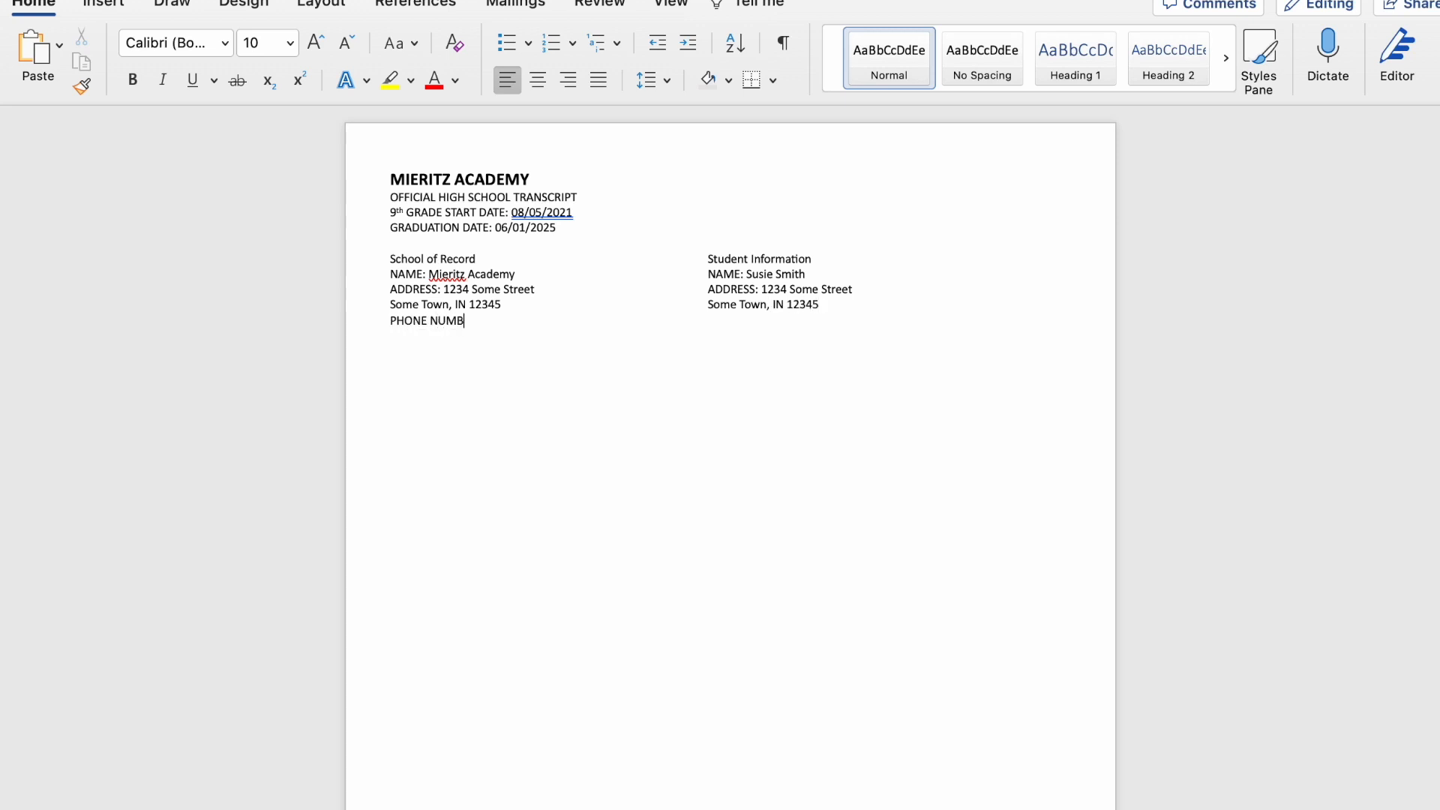
Step: Add the school's phone number labelled PHONE NUMBER and the student's phone number labelled PHONE on the same line
{"action": "type", "text": "ER: 123-456-7890"}
{"action": "key", "text": "Tab"}
{"action": "type", "text": "PHONE: "}
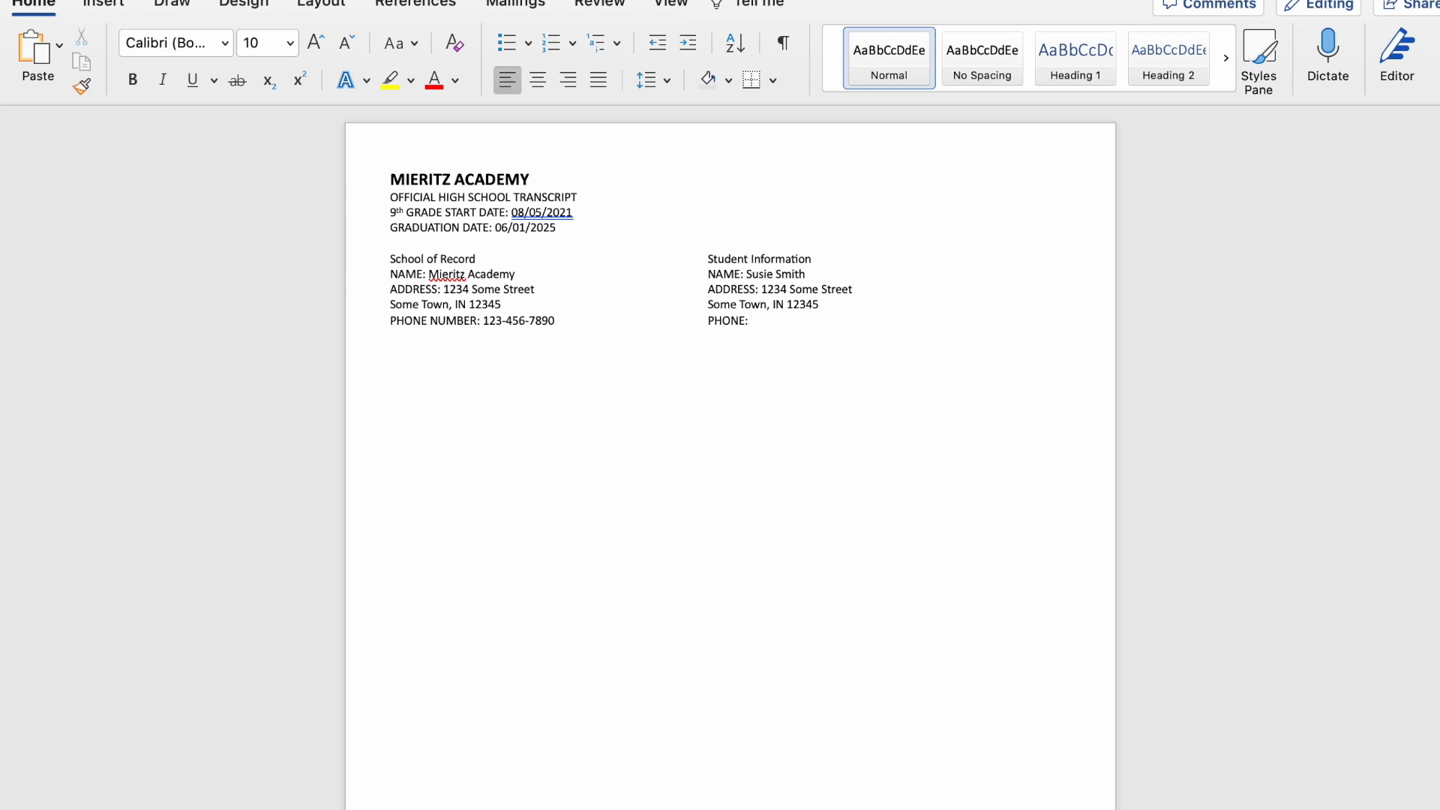
{"action": "type", "text": "123-456-7890"}
{"action": "key", "text": "Return"}
Step: Add EMAIL entries with the parent's and the student's e-mail addresses, removing the automatic hyperlink from each
{"action": "type", "text": "EMAIL: "}
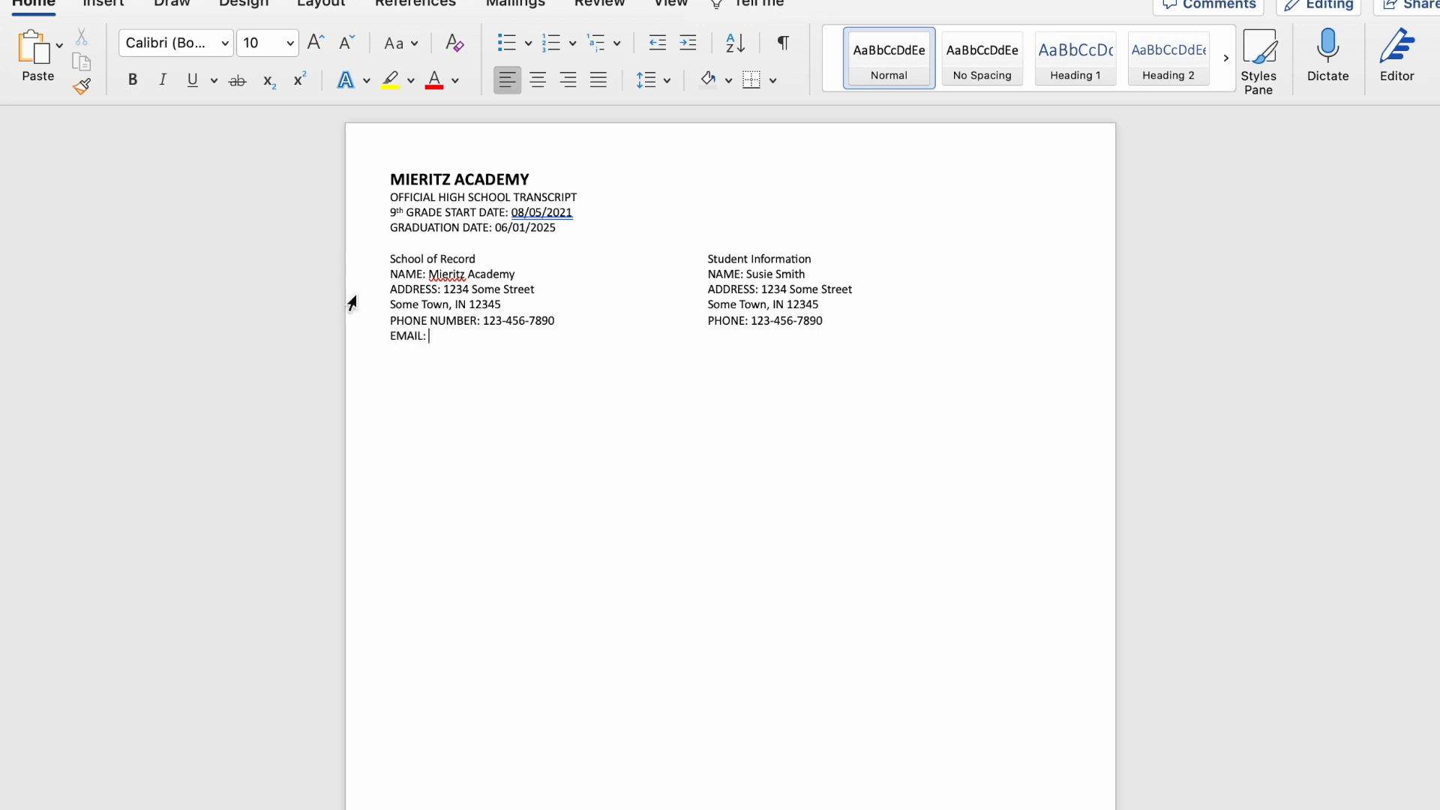
{"action": "type", "text": "parentemail@gmail.com"}
{"action": "key", "text": "Tab"}
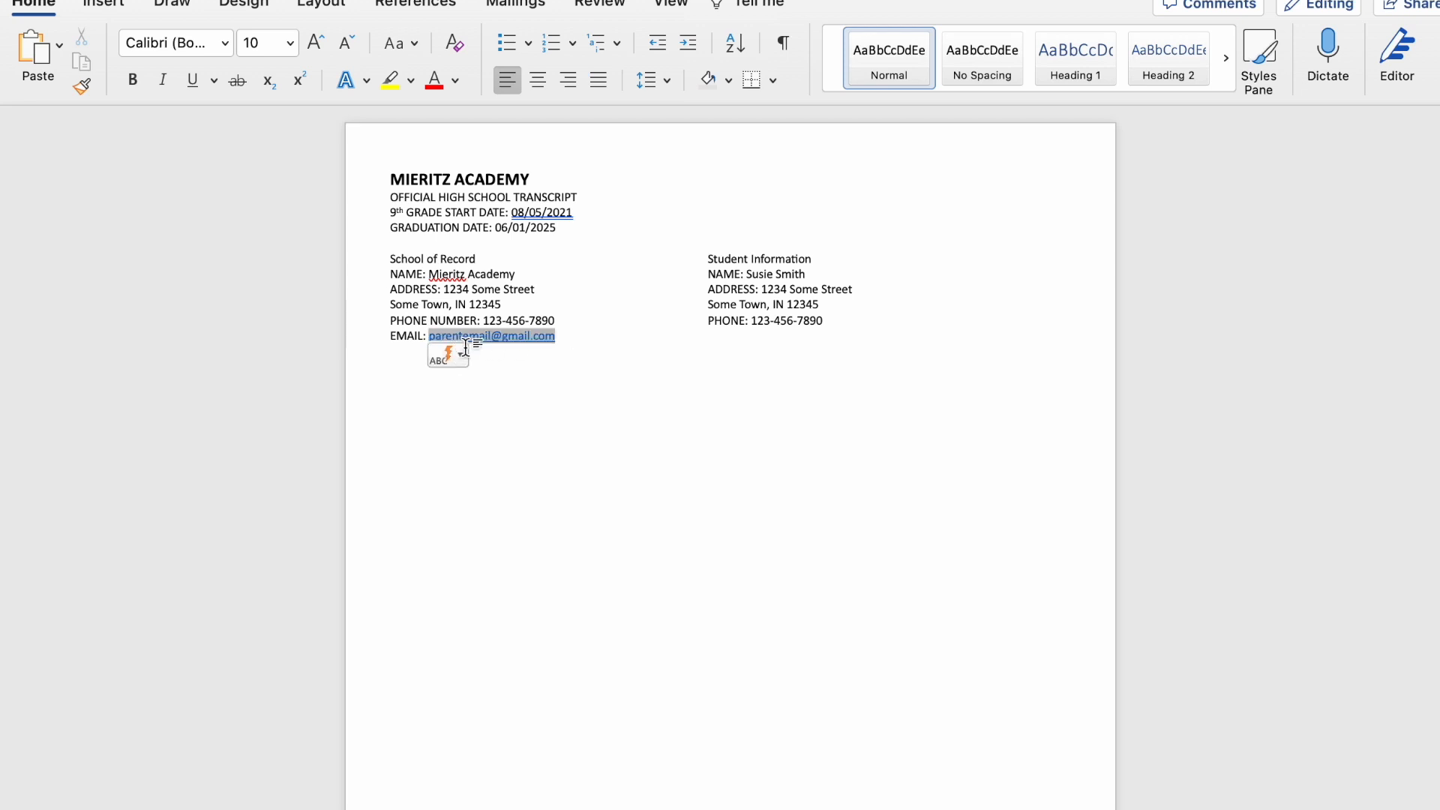
{"action": "left_click", "coordinate": [460, 353]}
{"action": "left_click", "coordinate": [482, 390]}
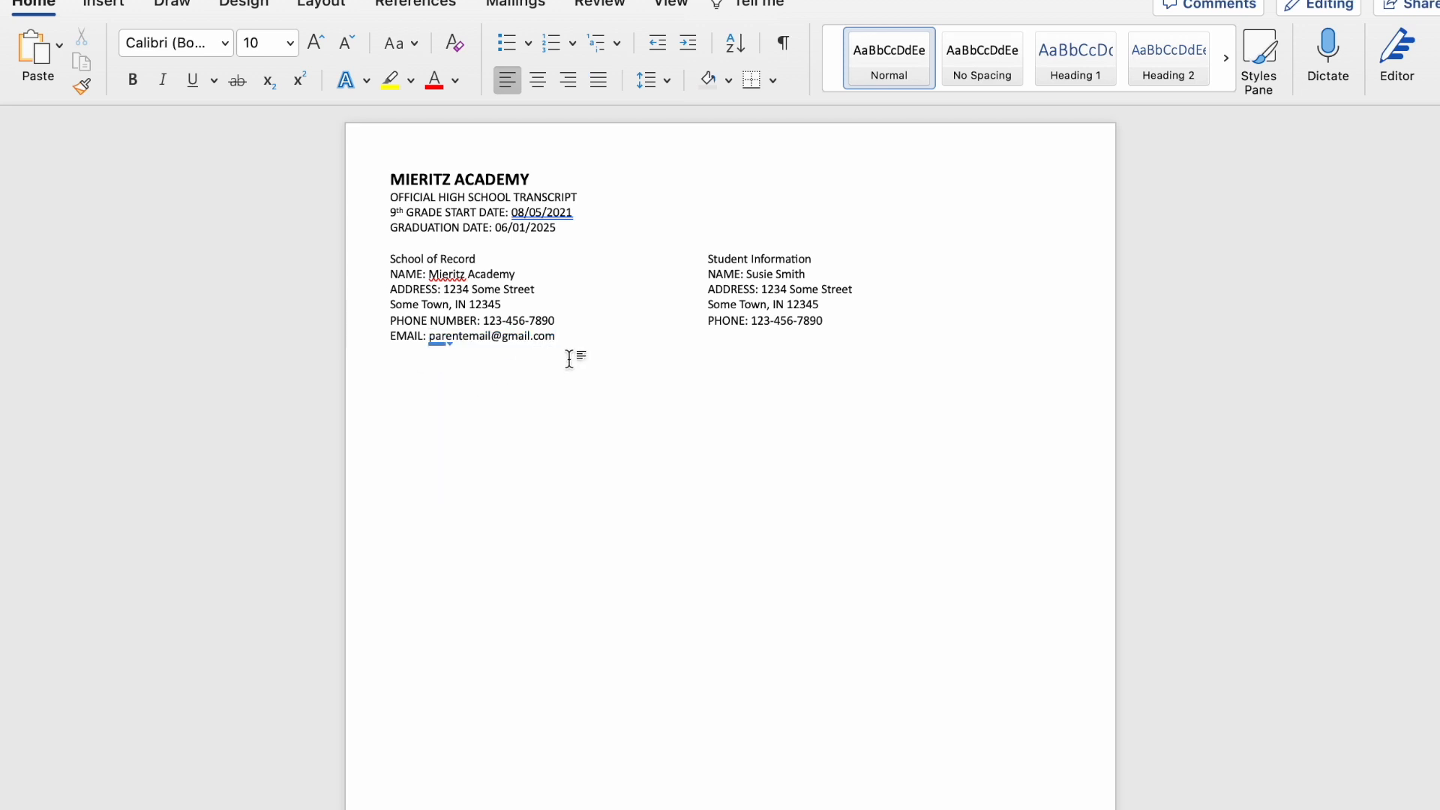
{"action": "type", "text": "EMAIL: studentemail@gmail.com"}
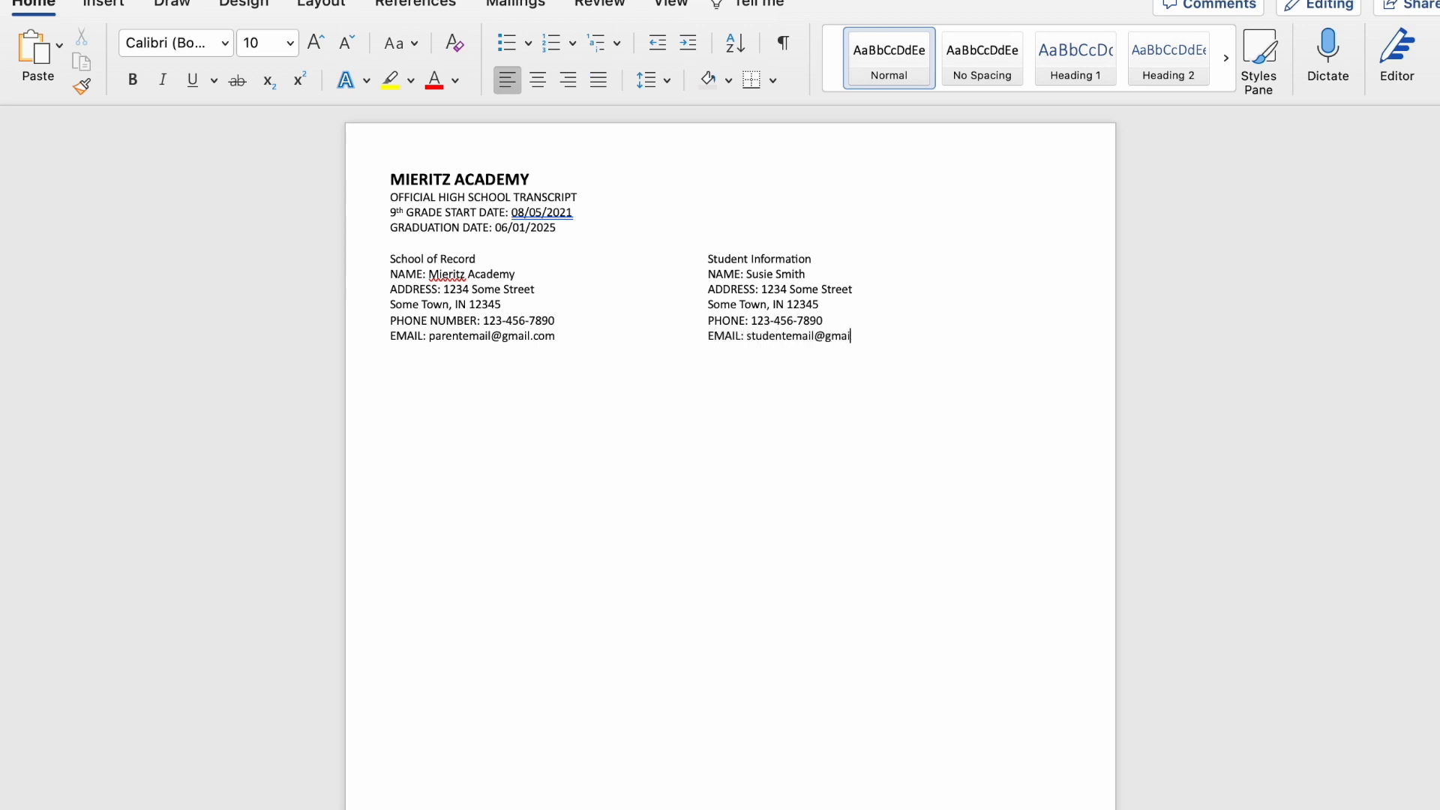
{"action": "left_click", "coordinate": [771, 345]}
{"action": "left_click", "coordinate": [810, 388]}
{"action": "key", "text": "Return"}
Step: Make the headings "School of Record" and "Student Information" bold
{"action": "left_click_drag", "start_coordinate": [487, 258], "coordinate": [392, 259]}
{"action": "left_click", "coordinate": [133, 79]}
{"action": "left_click_drag", "start_coordinate": [814, 258], "coordinate": [707, 258]}
{"action": "left_click", "coordinate": [133, 79]}
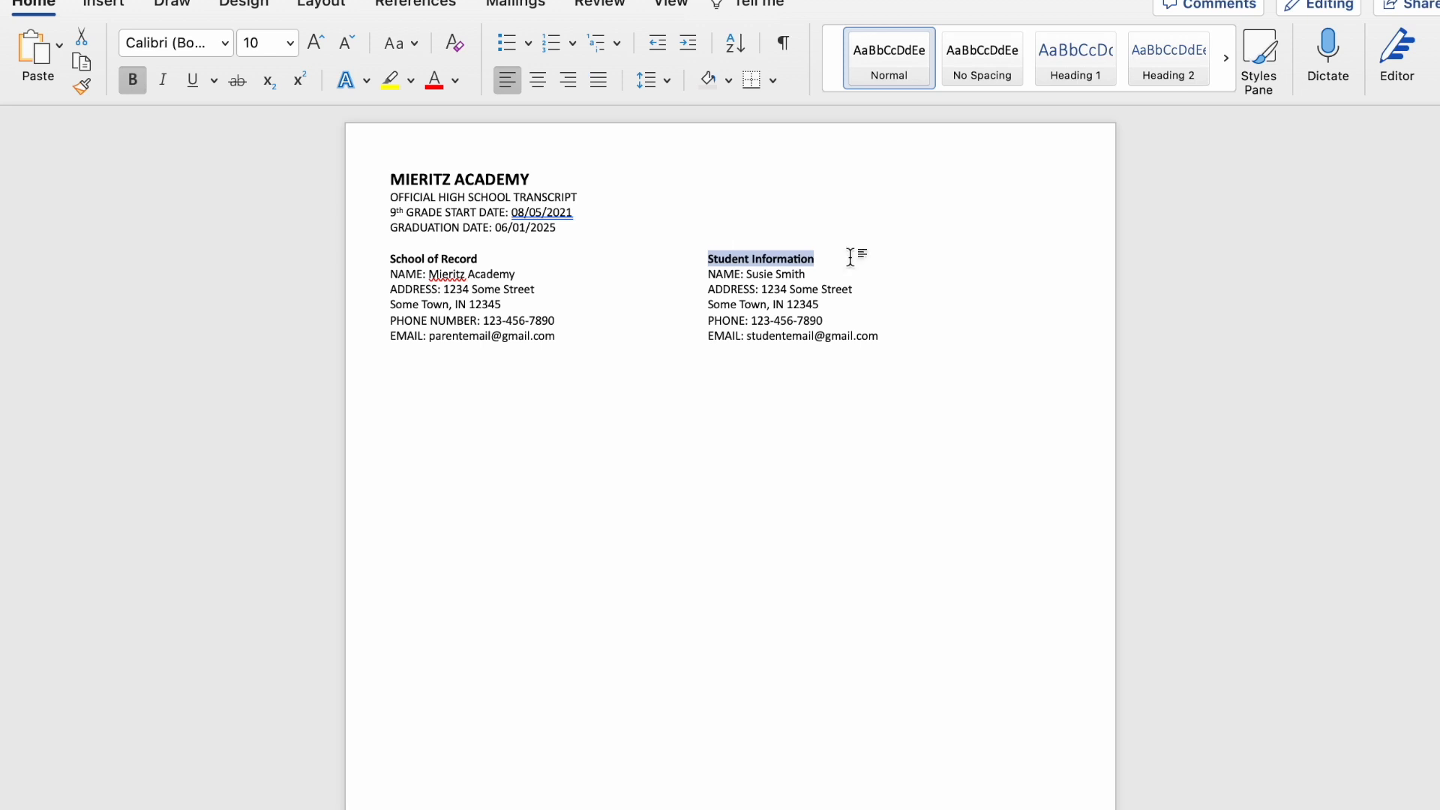
Step: Under Student Information, add a DATE OF BIRTH line with the student's birth date and a PARENT/GUARDIAN line with the parent's name
{"action": "left_click", "coordinate": [922, 346]}
{"action": "key", "text": "Tab"}
{"action": "key", "text": "Tab"}
{"action": "key", "text": "Tab"}
{"action": "key", "text": "Tab"}
{"action": "key", "text": "Tab"}
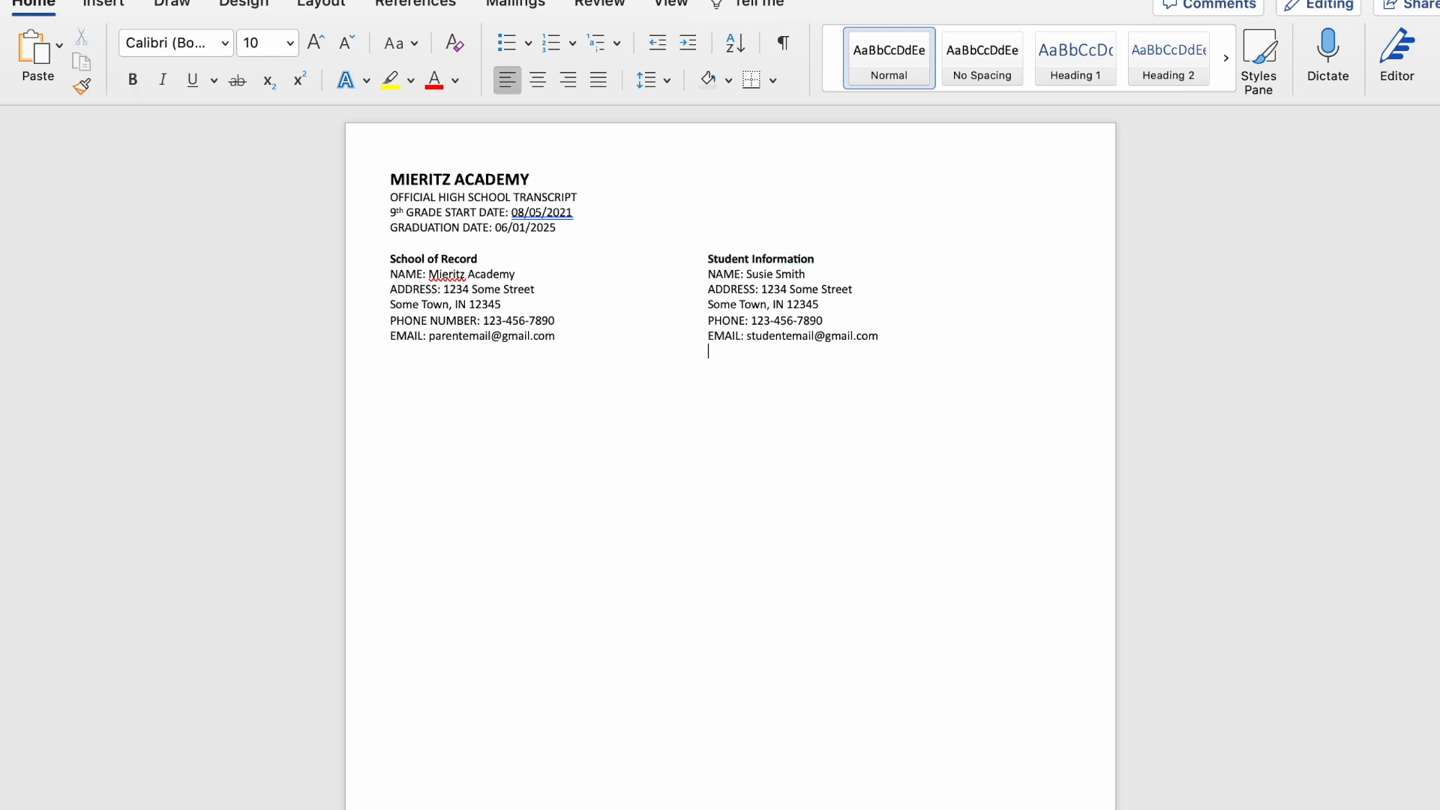
{"action": "type", "text": "DATE OF BIRTH: 01/01/2008"}
{"action": "key", "text": "Return"}
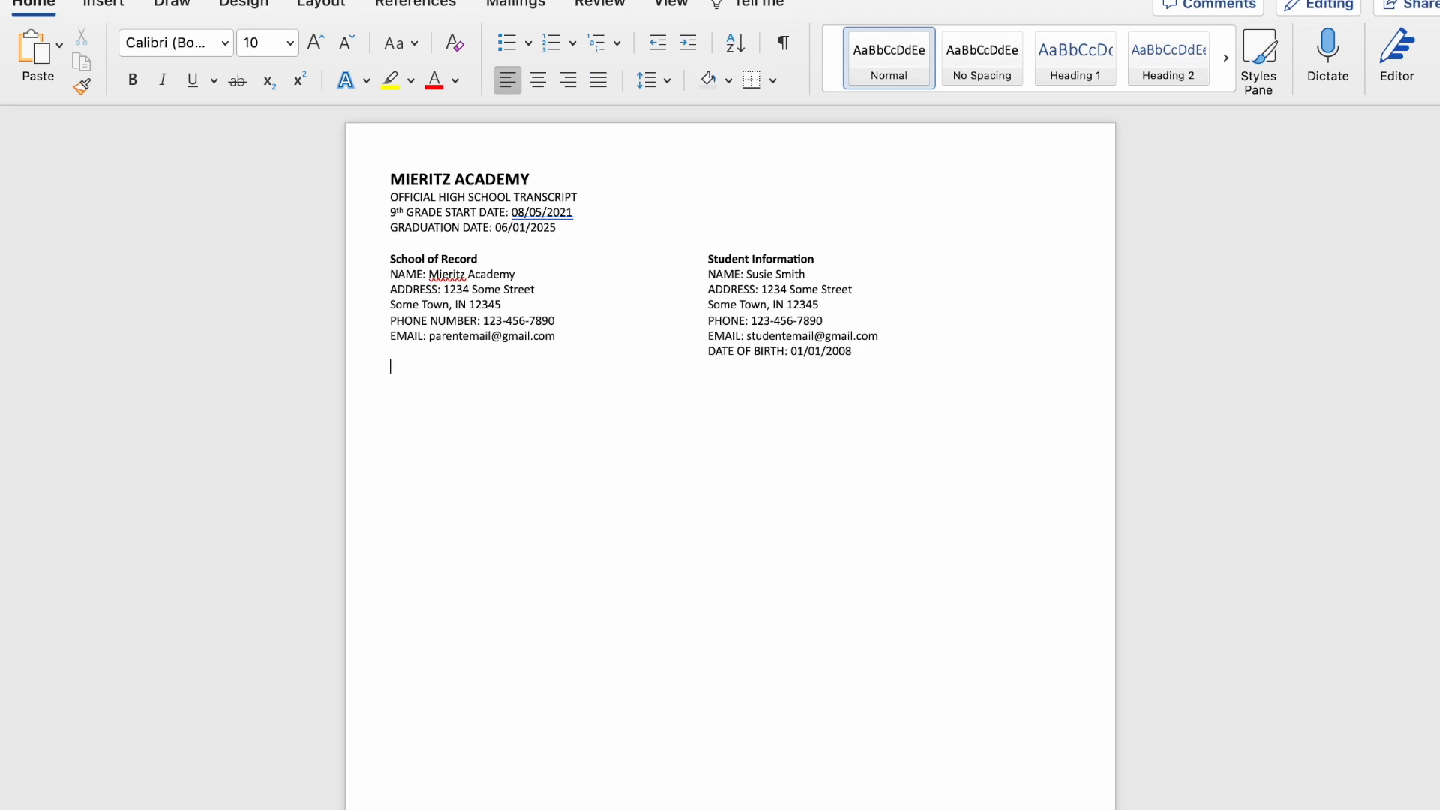
{"action": "type", "text": "PARENT/GUARDIAN: Mama Smith"}
{"action": "key", "text": "Return"}
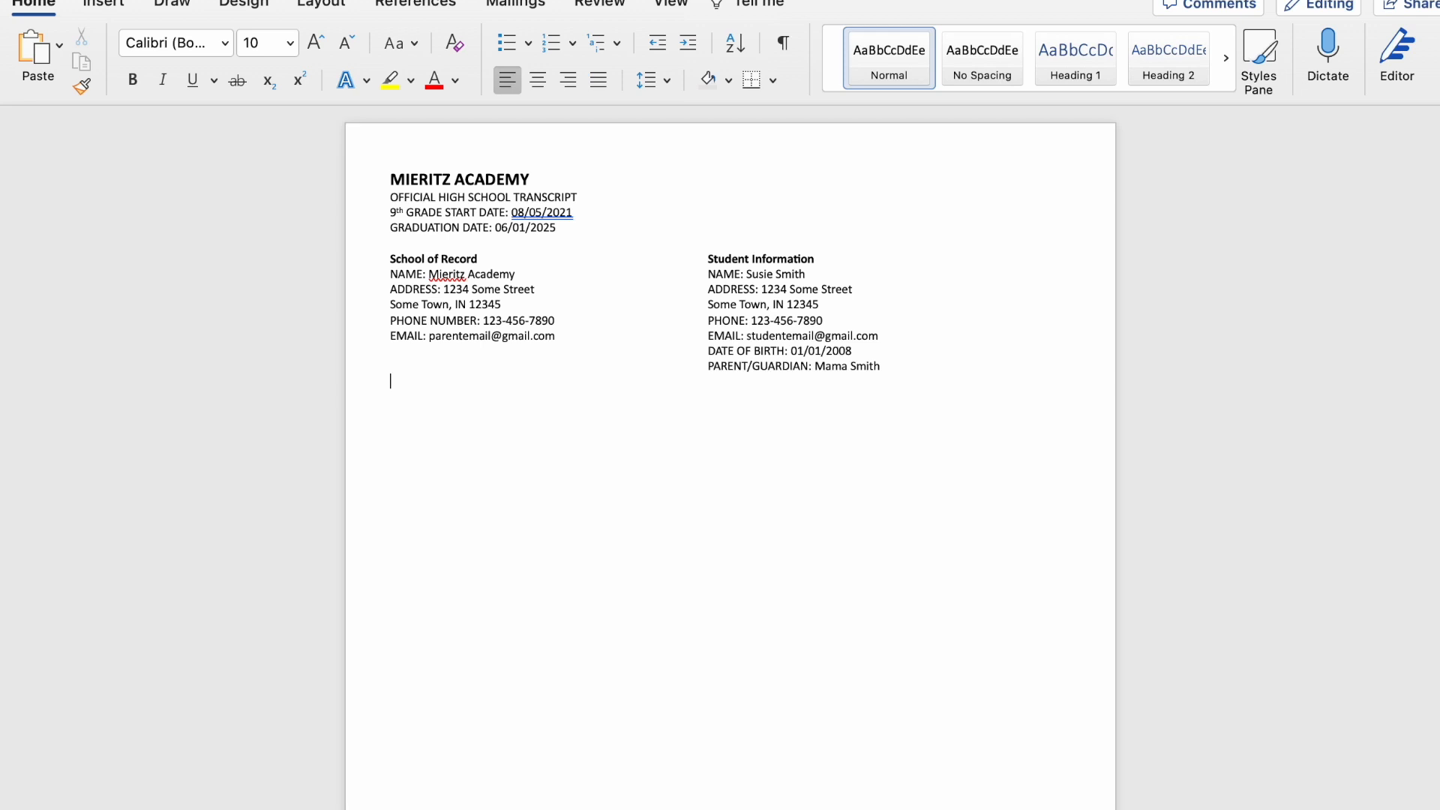
Step: Insert a table with three columns and five rows below the student information
{"action": "scroll", "coordinate": [646, 228], "scroll_direction": "down", "scroll_amount": 3}
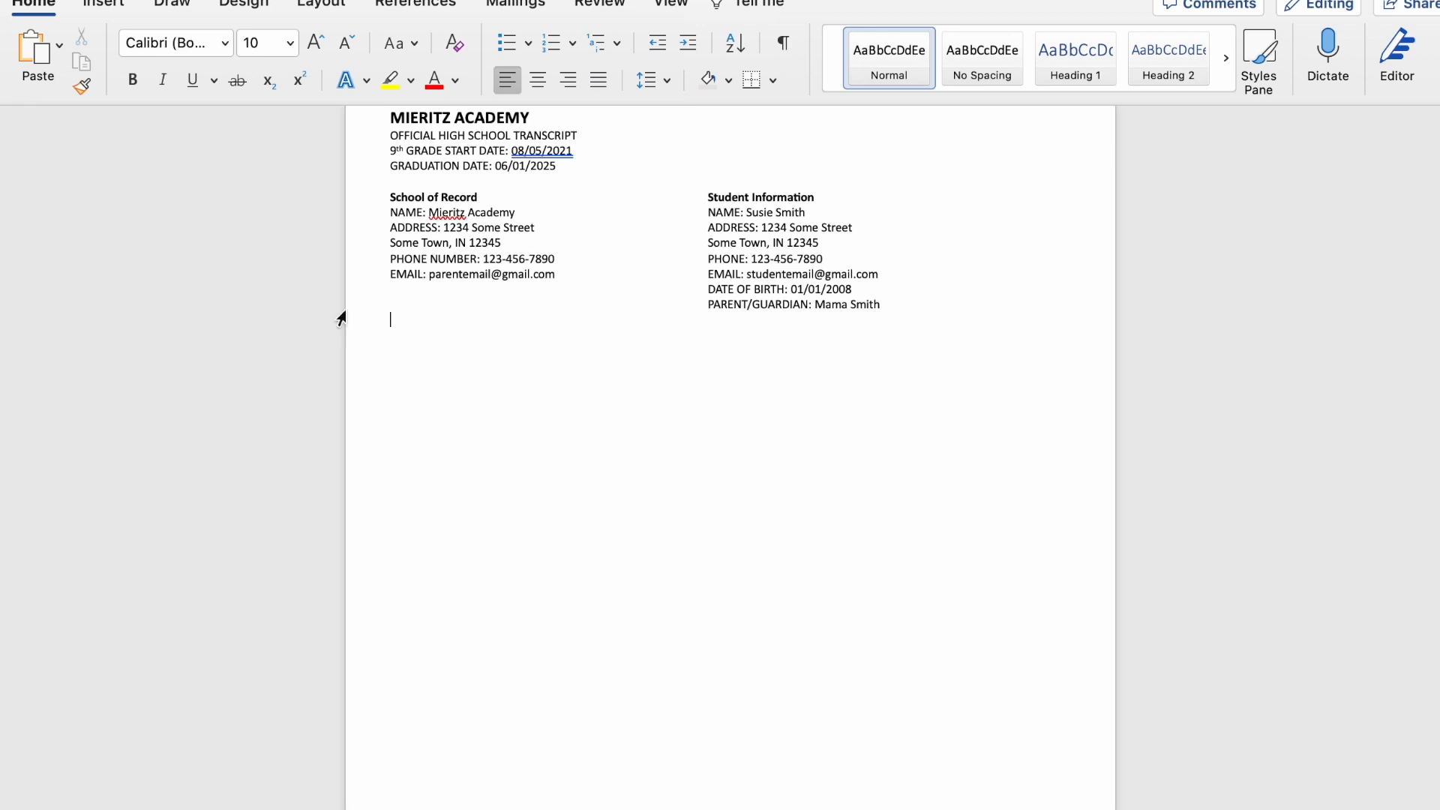
{"action": "left_click", "coordinate": [114, 11]}
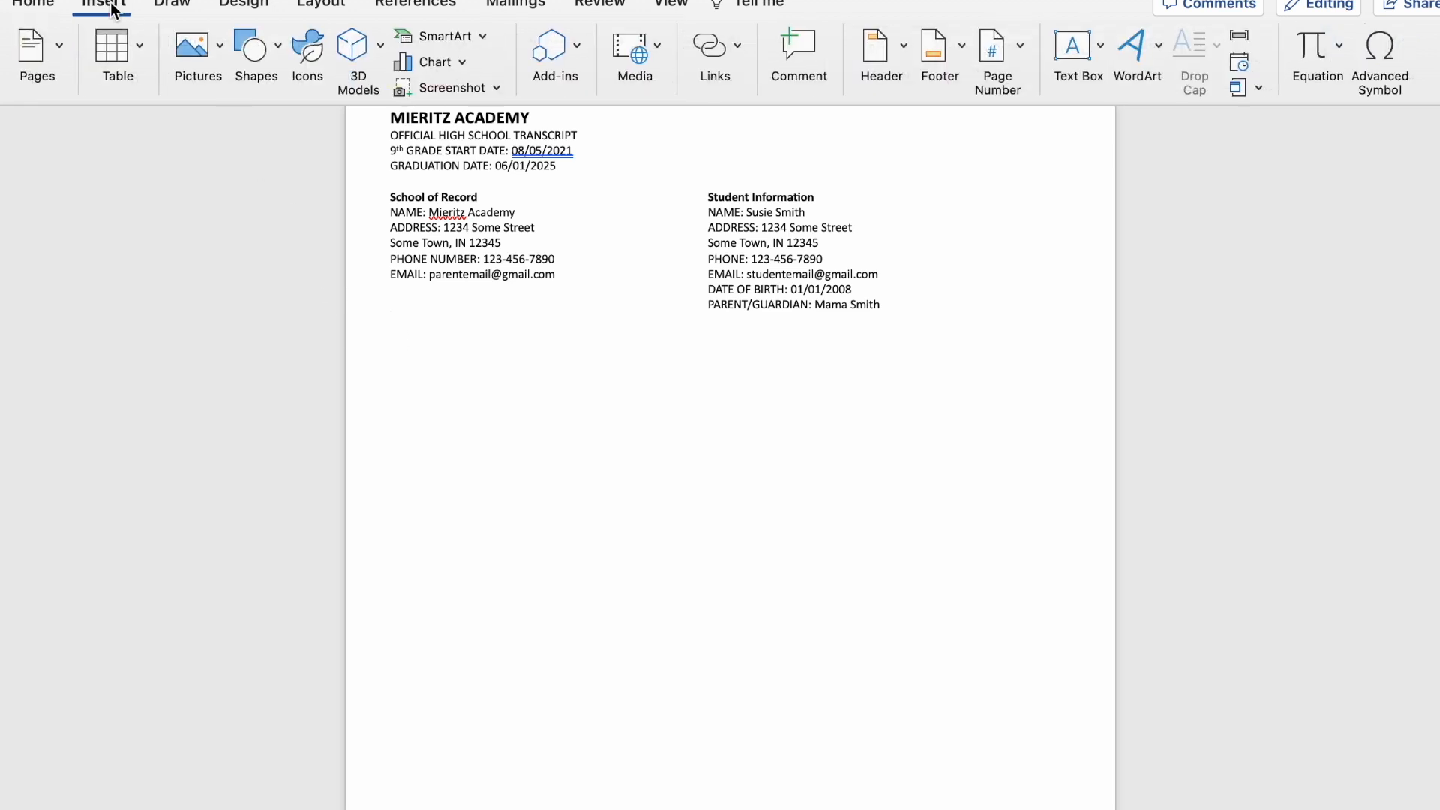
{"action": "left_click", "coordinate": [133, 48]}
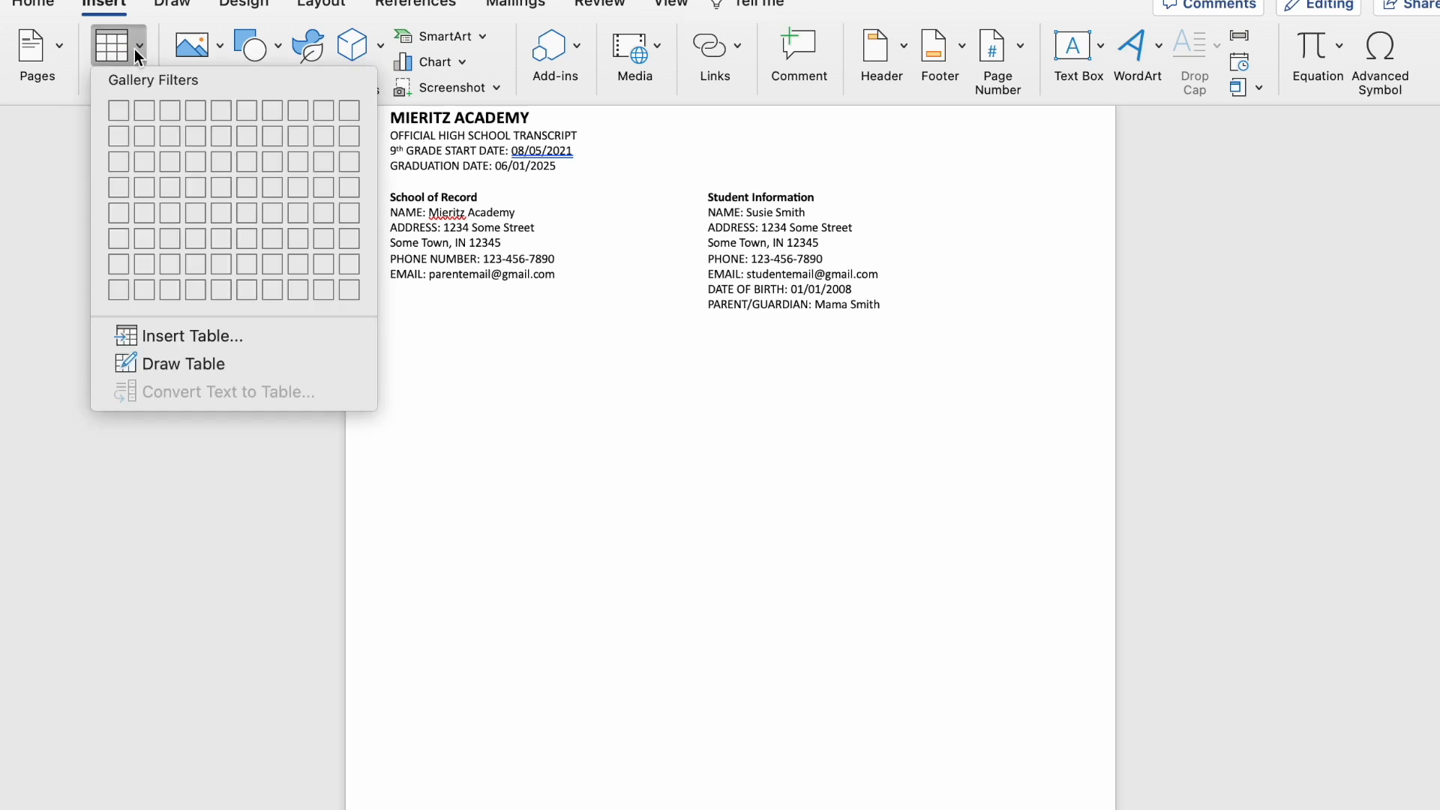
{"action": "left_click", "coordinate": [177, 218]}
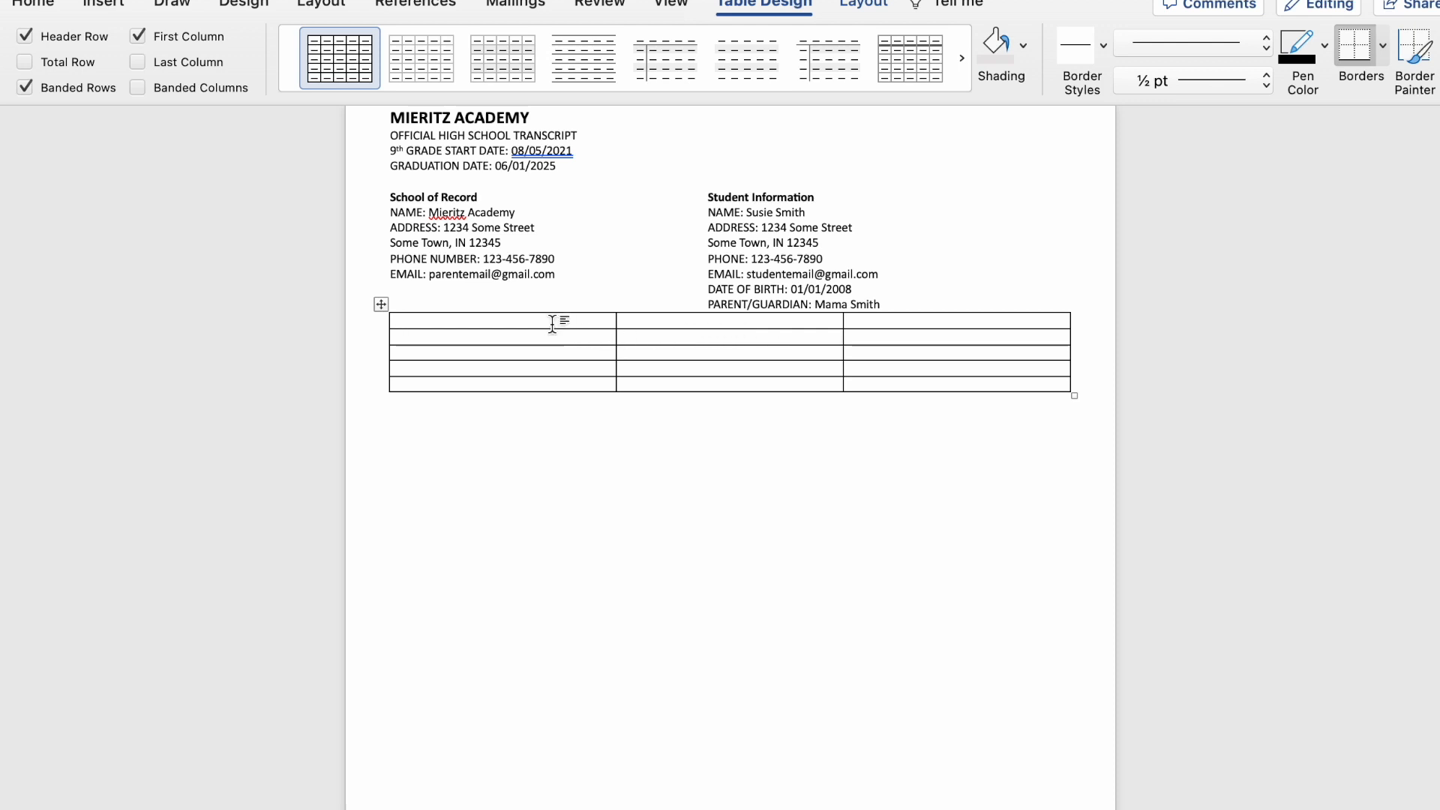
Step: Fill the table's header row with "Course Study- Grade 8", "Grade" and "Credits"
{"action": "type", "text": "C"}
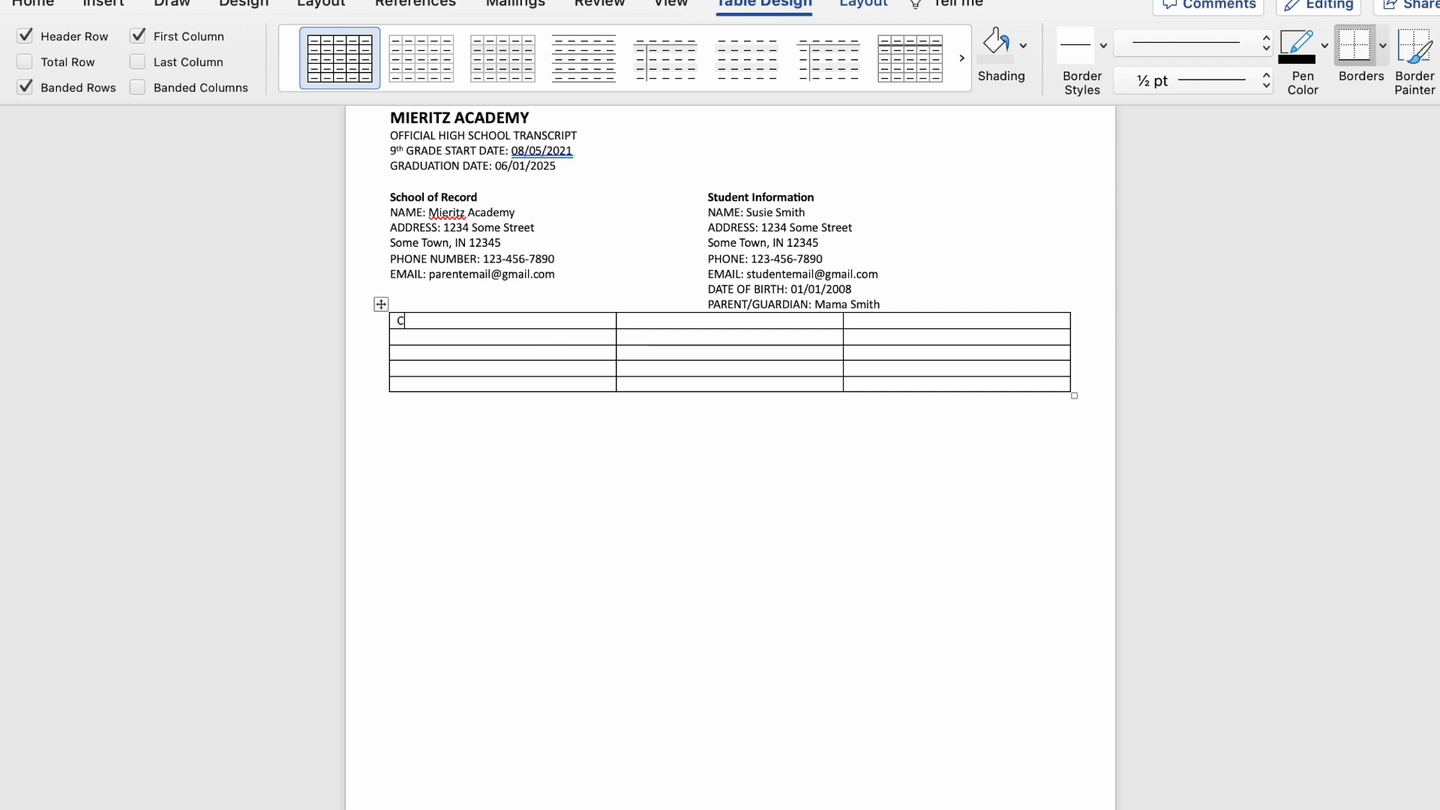
{"action": "type", "text": "ourse Study"}
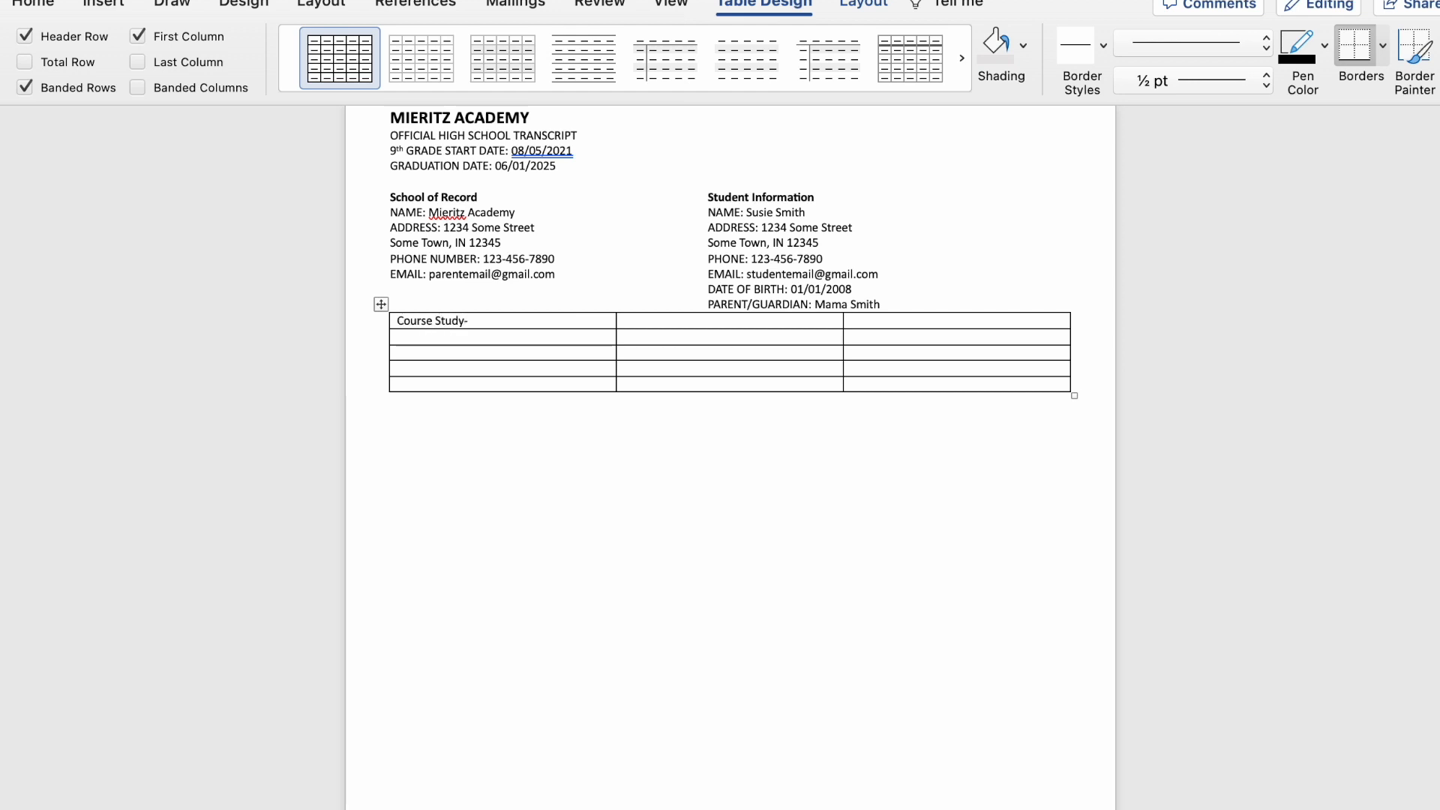
{"action": "type", "text": "- Grade 8"}
{"action": "left_click", "coordinate": [686, 327]}
{"action": "type", "text": "Grade"}
{"action": "key", "text": "Tab"}
{"action": "type", "text": "Credit"}
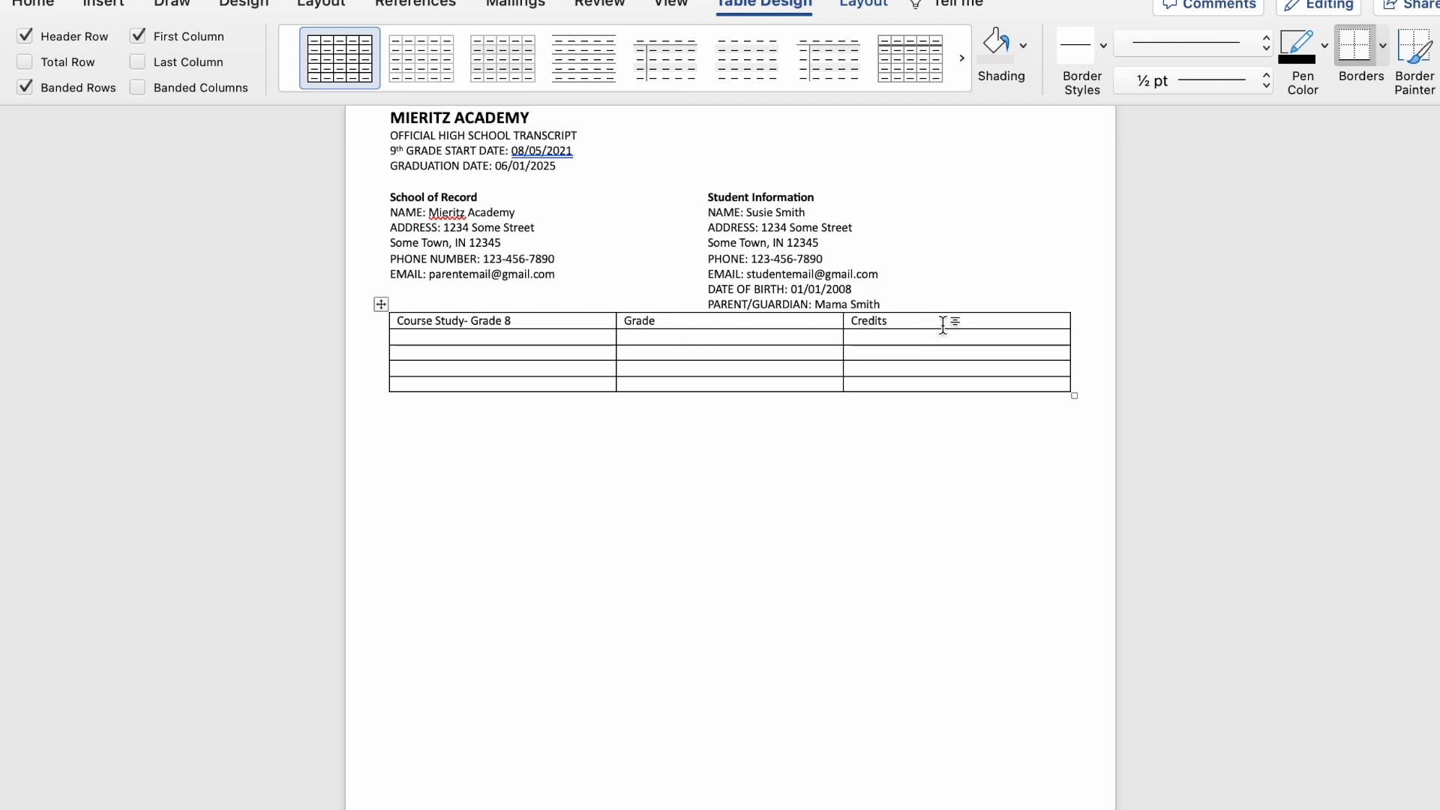
{"action": "type", "text": "s"}
Step: Center the text in the first four rows of the Grade and Credits columns
{"action": "left_click_drag", "start_coordinate": [889, 321], "coordinate": [874, 322]}
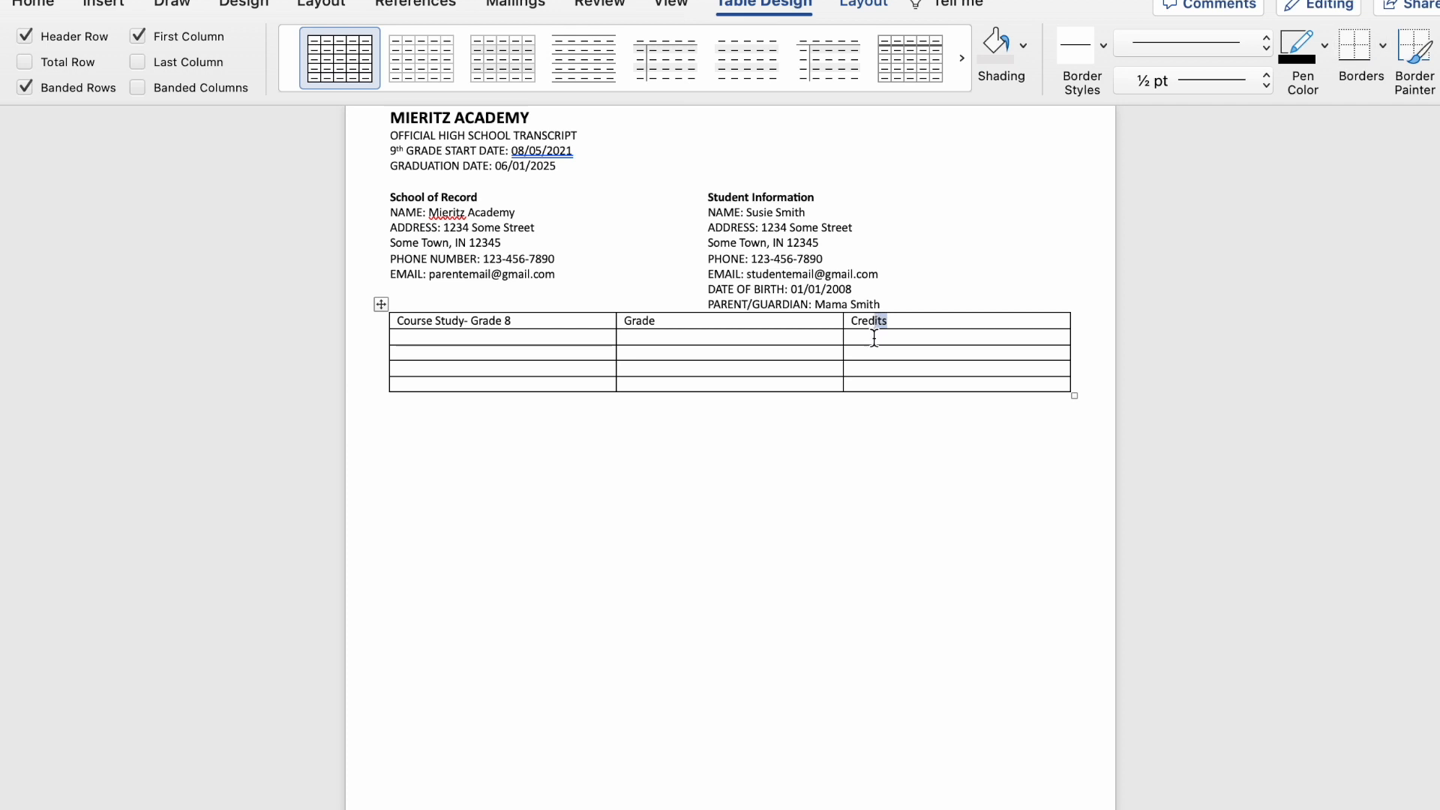
{"action": "left_click_drag", "start_coordinate": [855, 381], "coordinate": [742, 330]}
{"action": "left_click", "coordinate": [810, 357]}
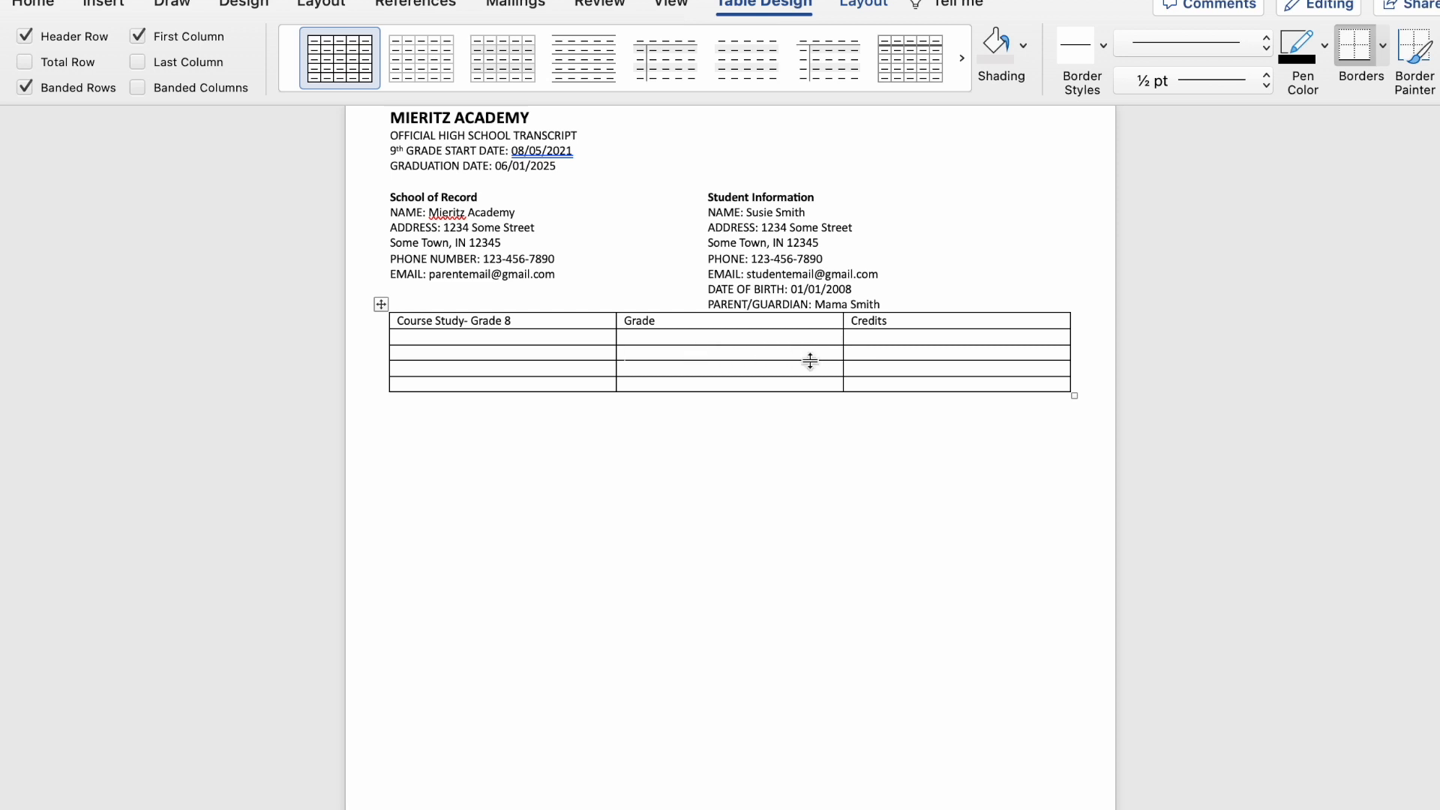
{"action": "left_click_drag", "start_coordinate": [845, 367], "coordinate": [733, 322]}
{"action": "left_click", "coordinate": [30, 6]}
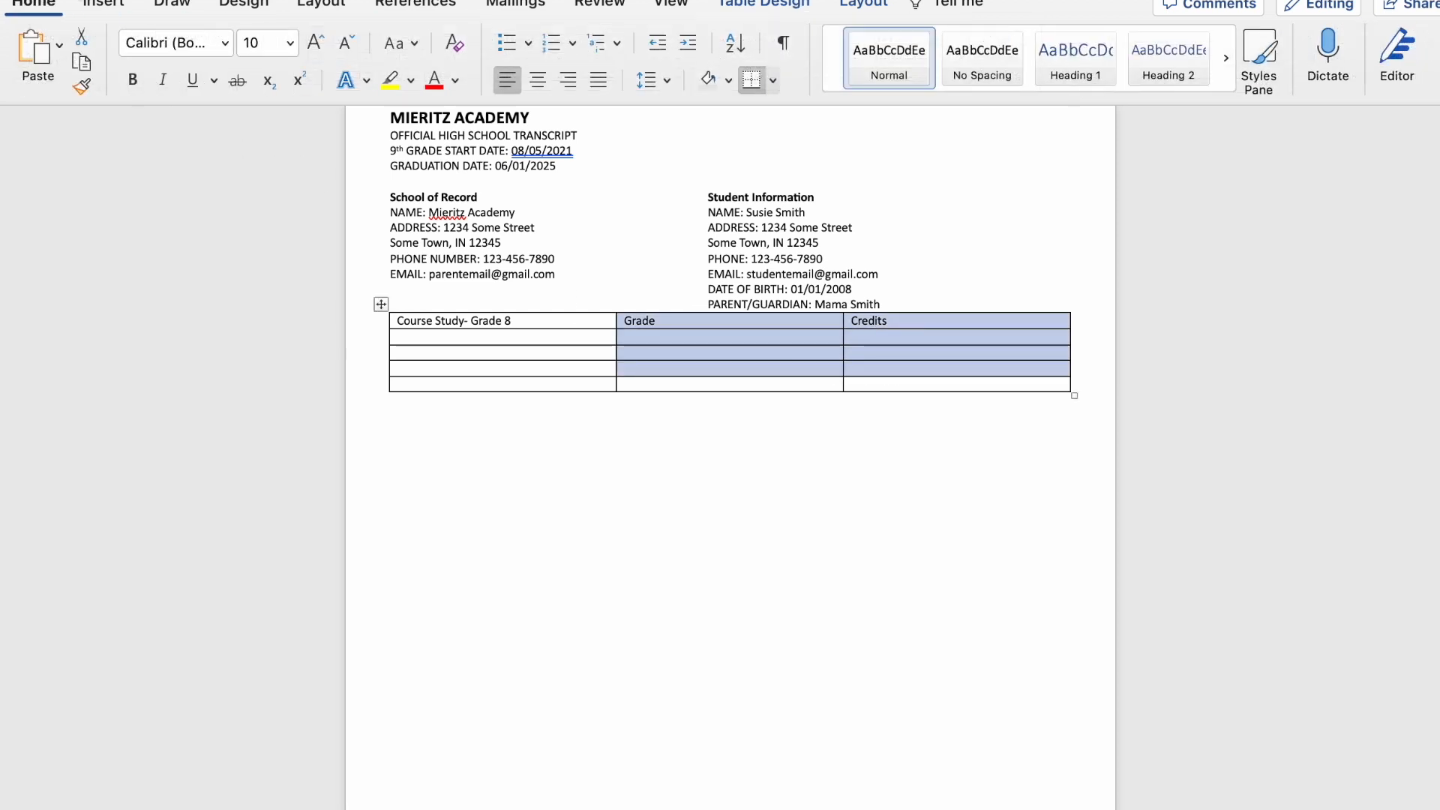
{"action": "left_click", "coordinate": [539, 79]}
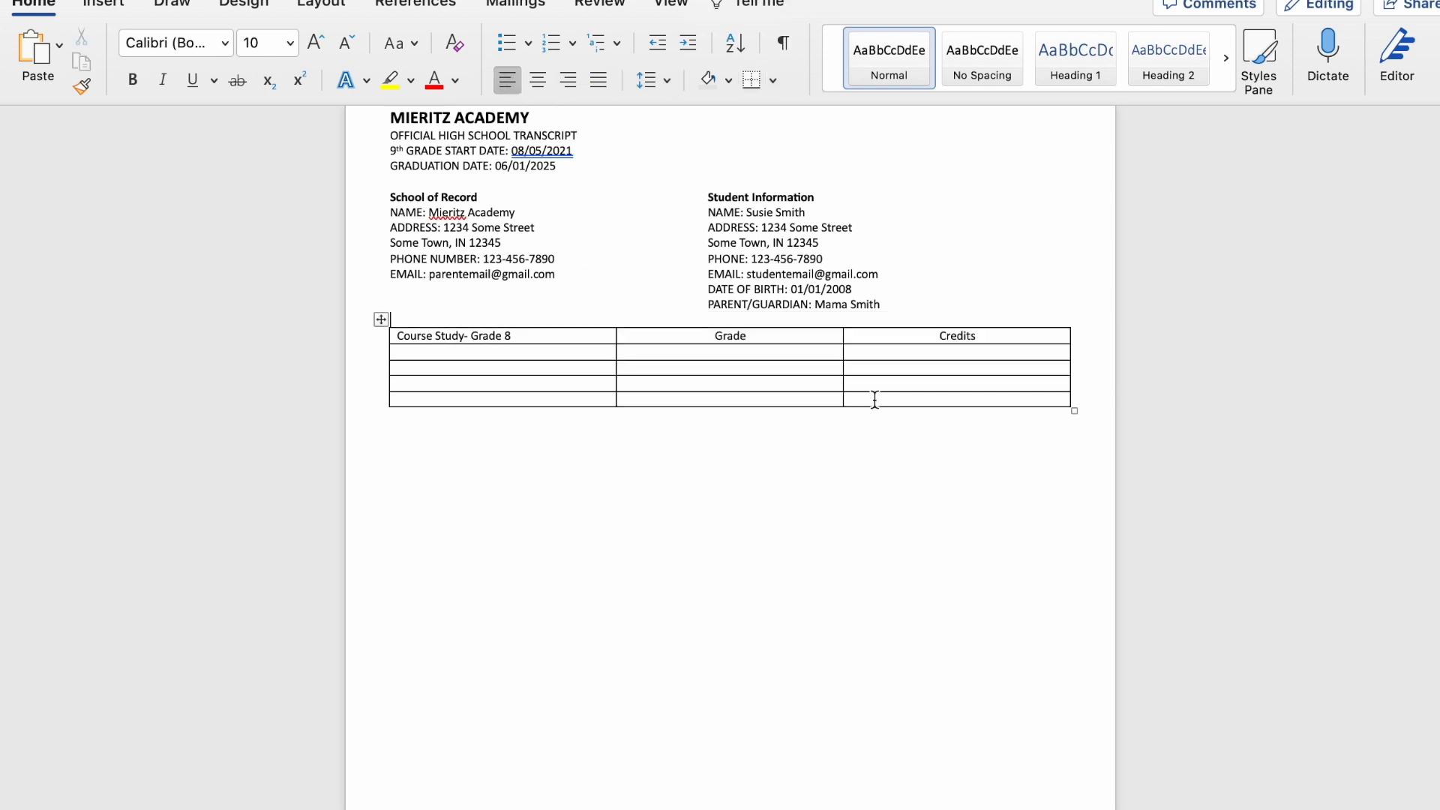
Step: Make the text in the table's header row bold
{"action": "left_click_drag", "start_coordinate": [984, 338], "coordinate": [611, 340]}
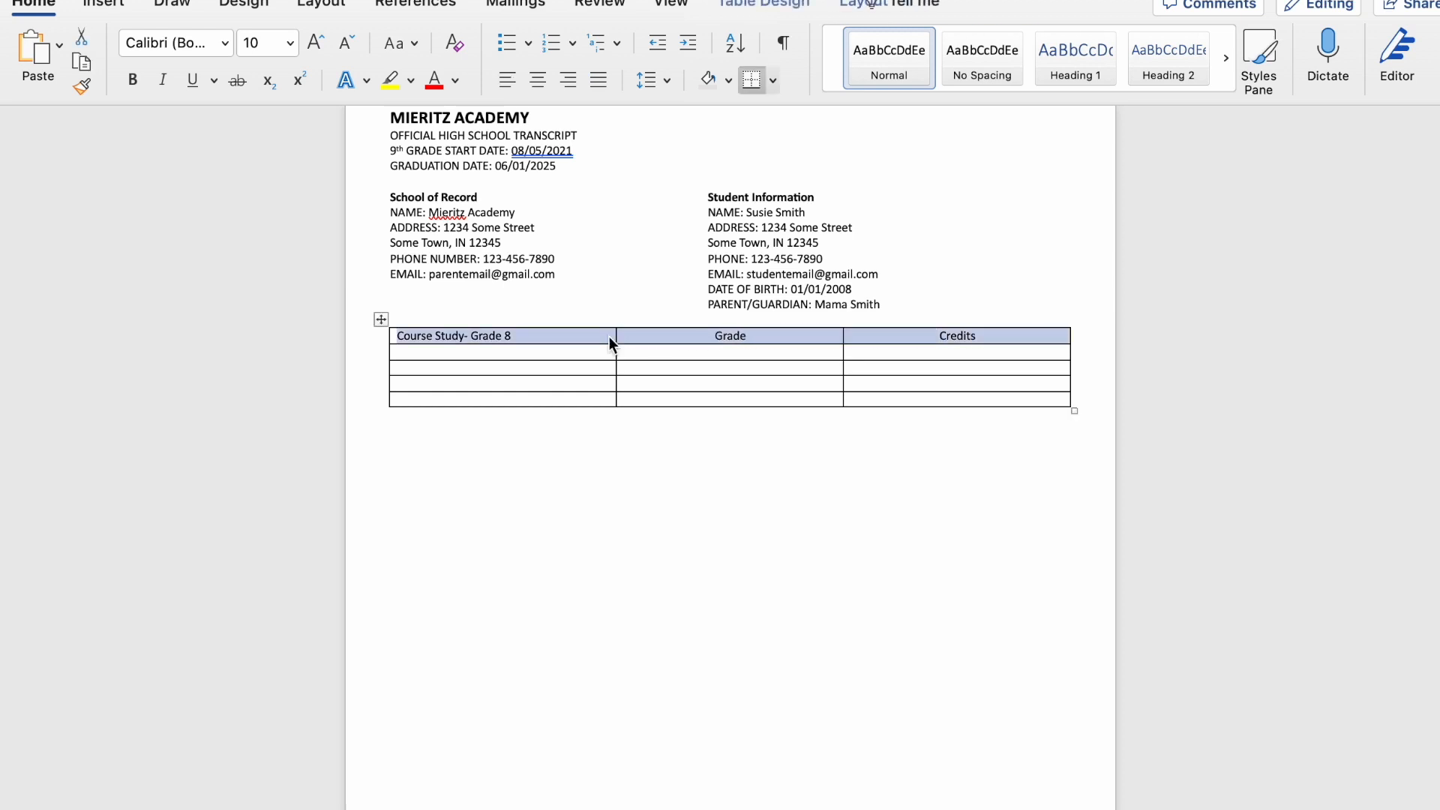
{"action": "left_click", "coordinate": [132, 79]}
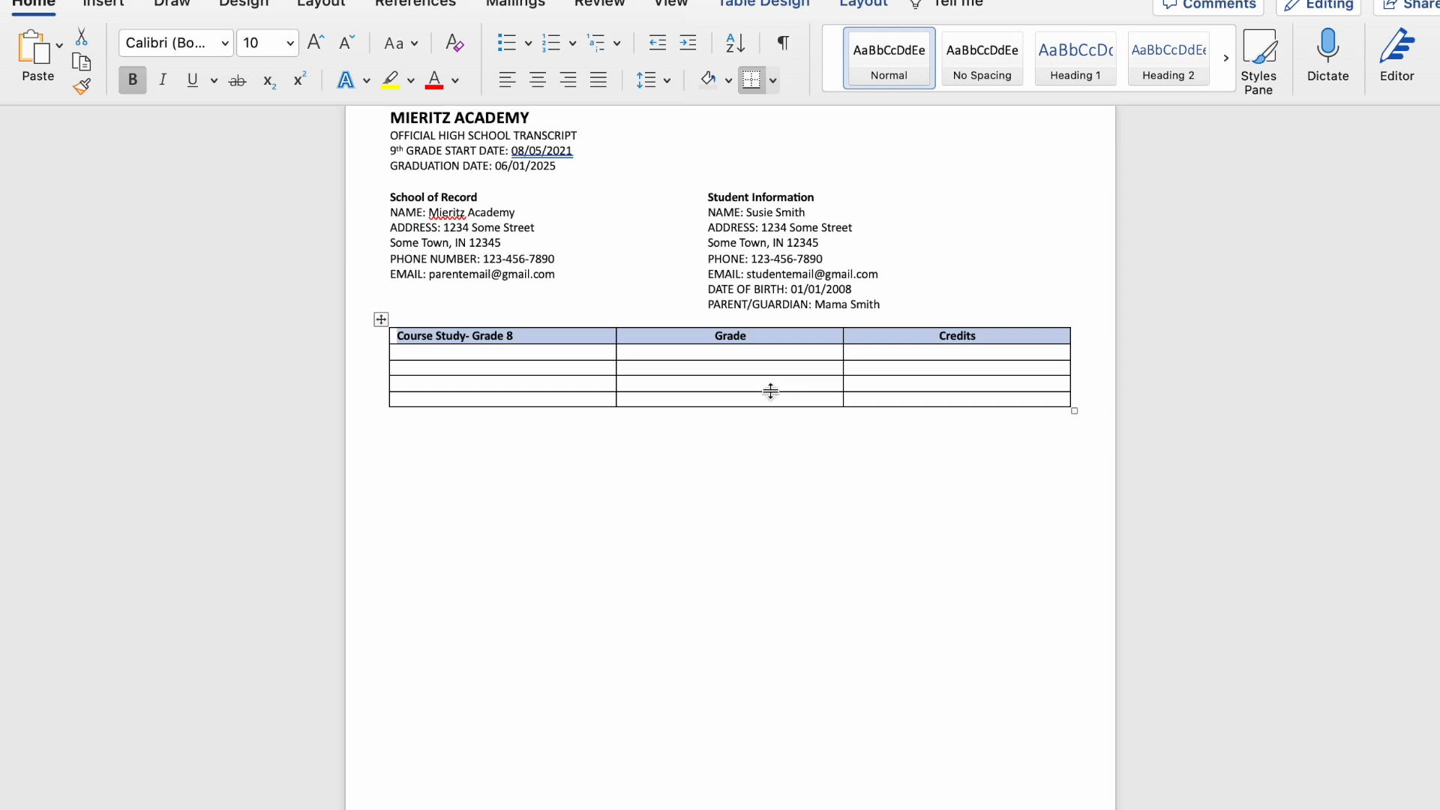
{"action": "left_click", "coordinate": [685, 365]}
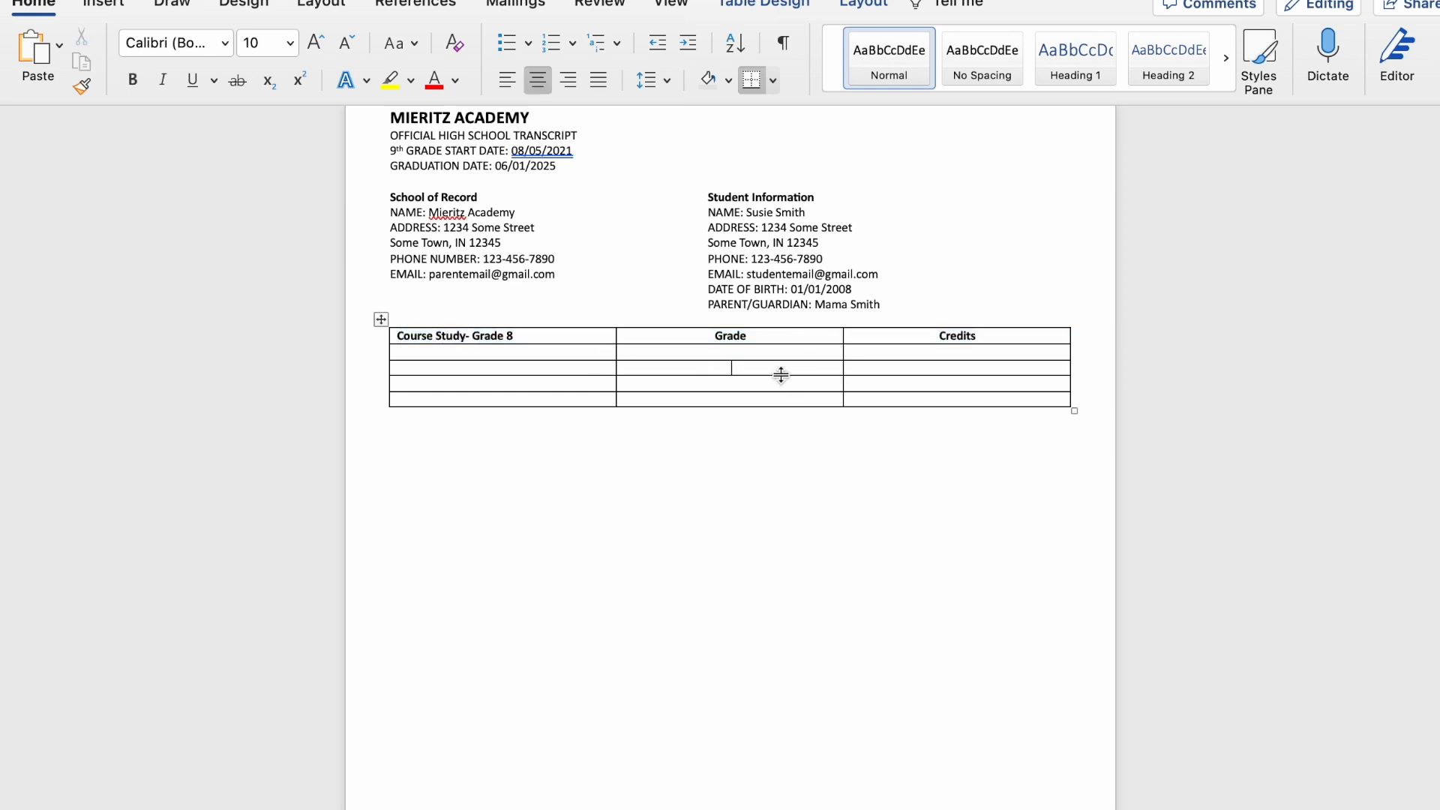
Step: Shade the table's header row with the lightest variant below the light gray theme color
{"action": "left_click_drag", "start_coordinate": [942, 335], "coordinate": [595, 338]}
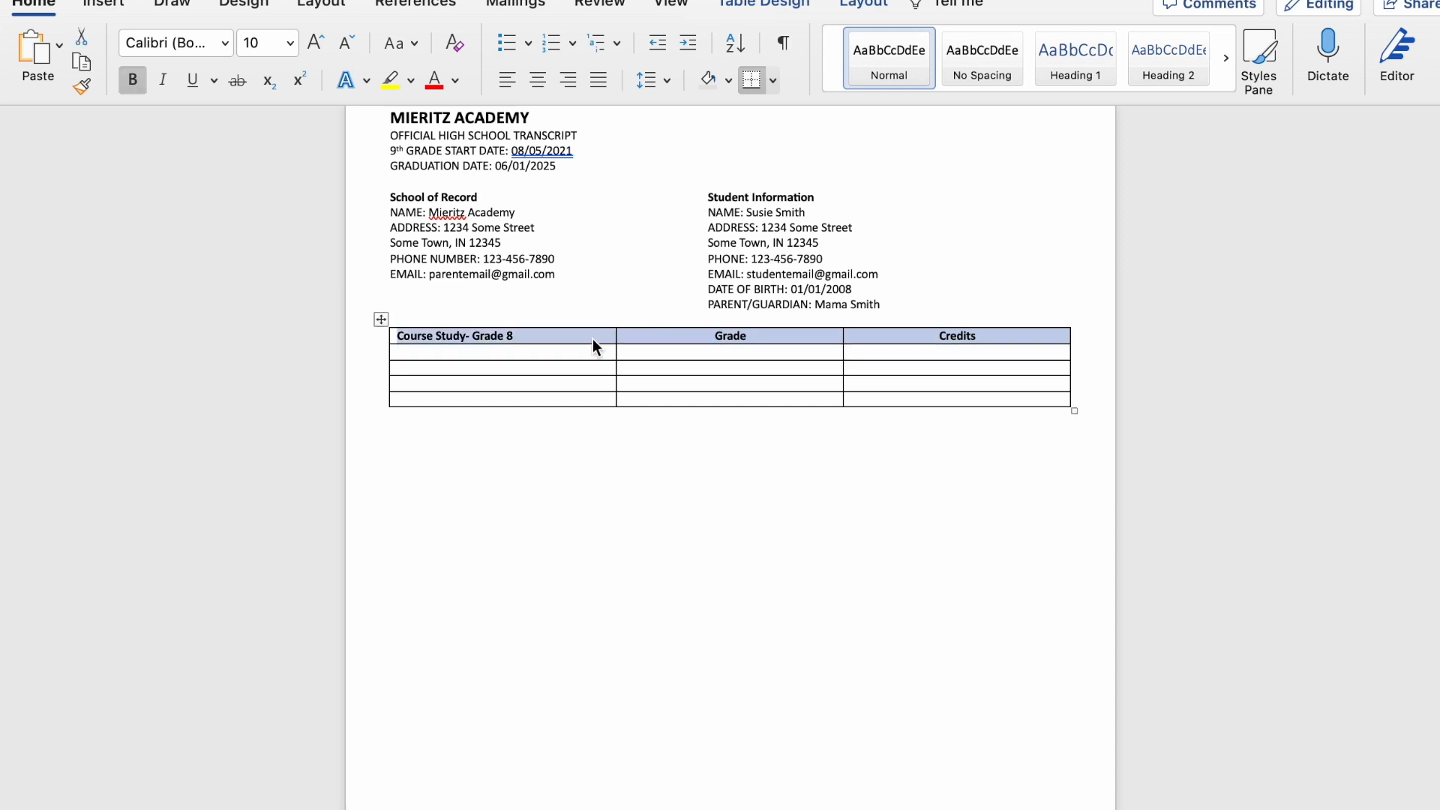
{"action": "left_click", "coordinate": [763, 3]}
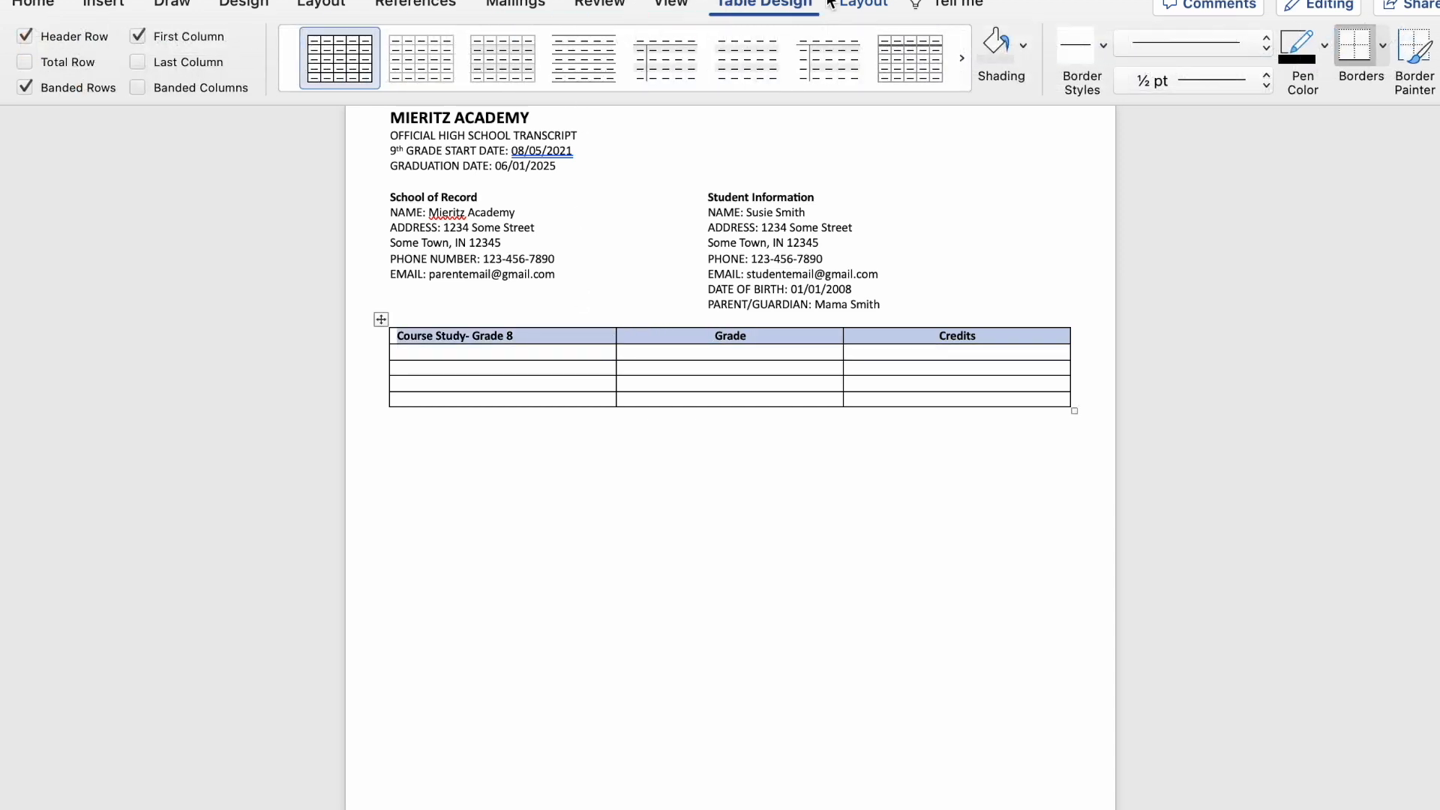
{"action": "left_click", "coordinate": [1024, 46]}
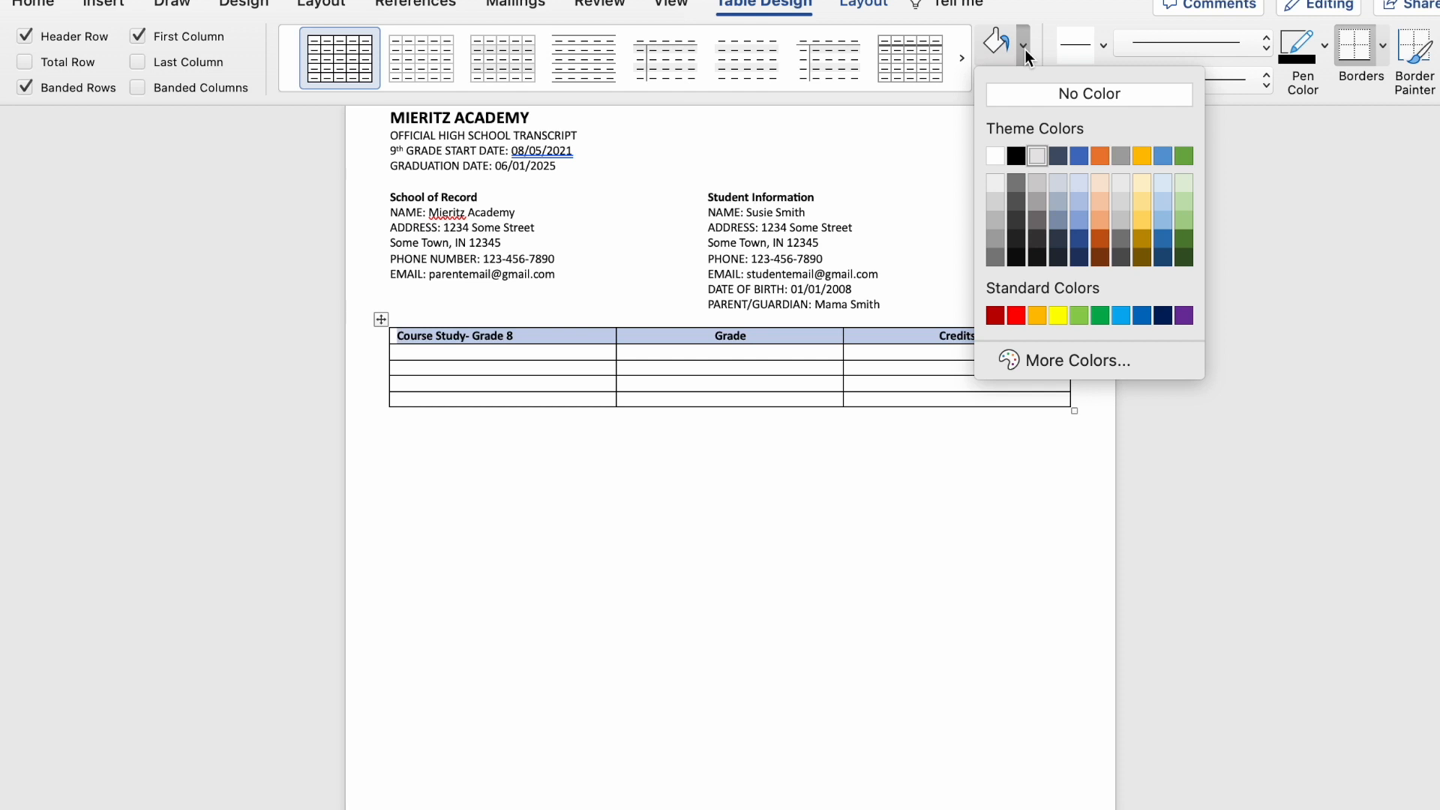
{"action": "left_click", "coordinate": [1041, 181]}
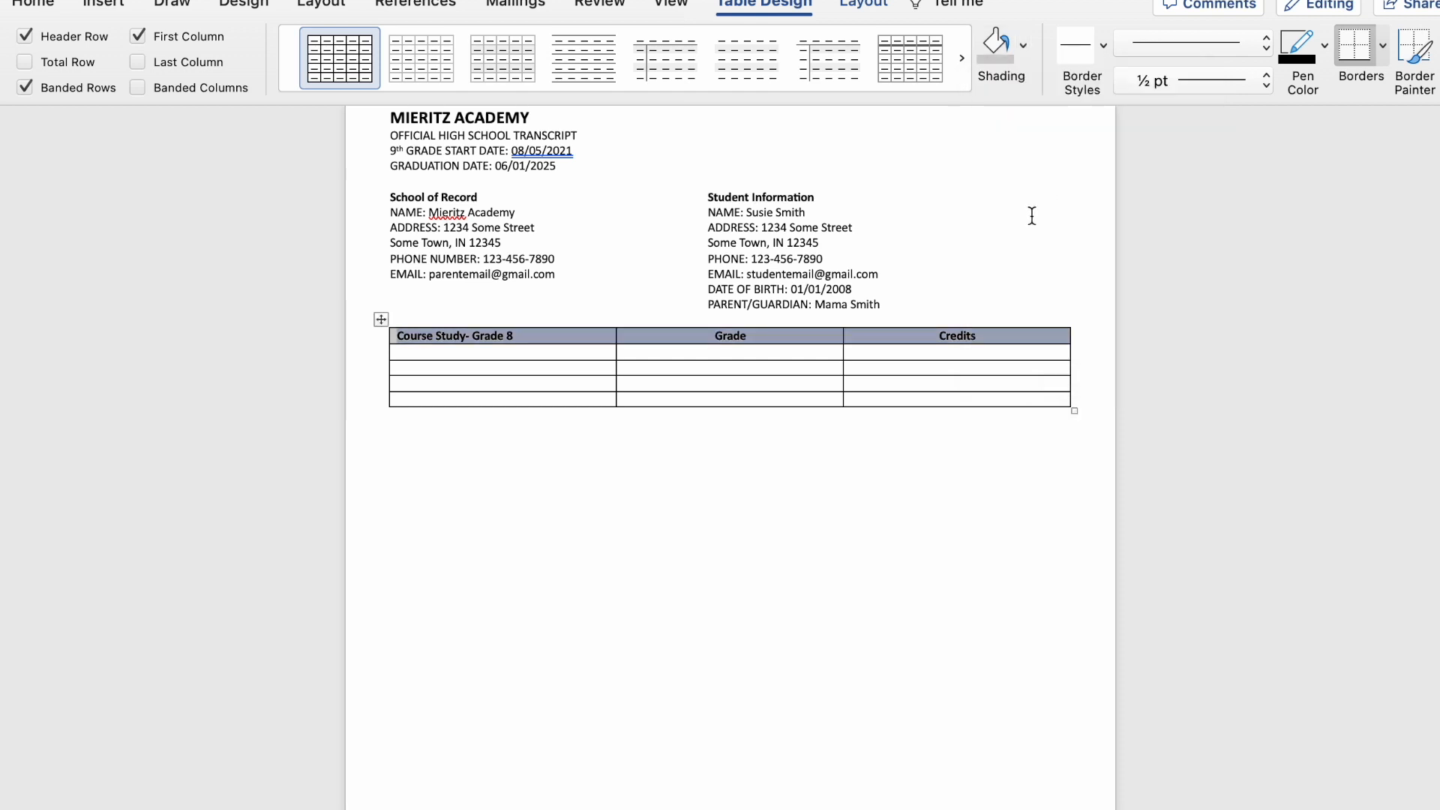
{"action": "left_click", "coordinate": [964, 384]}
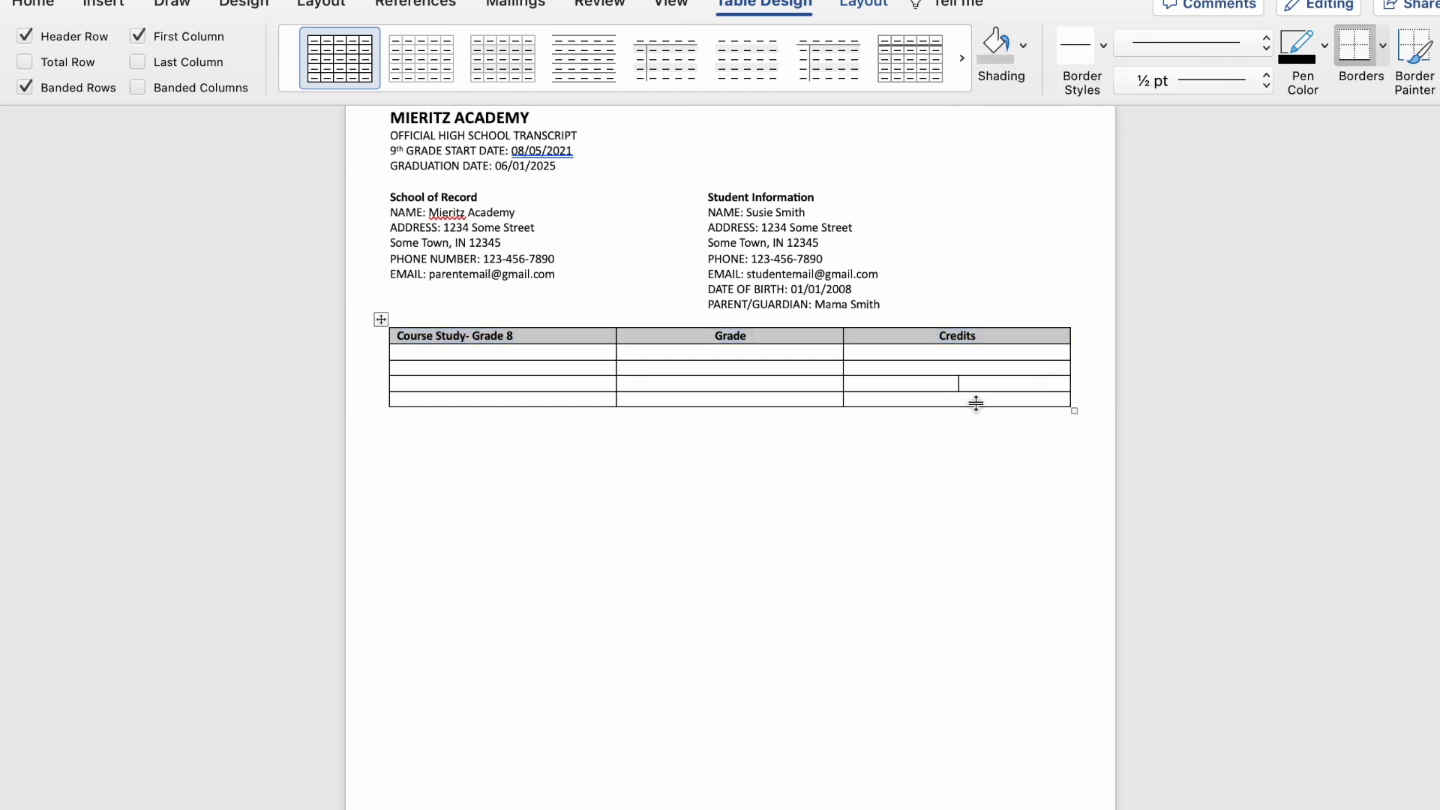
Step: Shade the four table rows below the header with the base light gray theme color
{"action": "left_click_drag", "start_coordinate": [983, 399], "coordinate": [589, 354]}
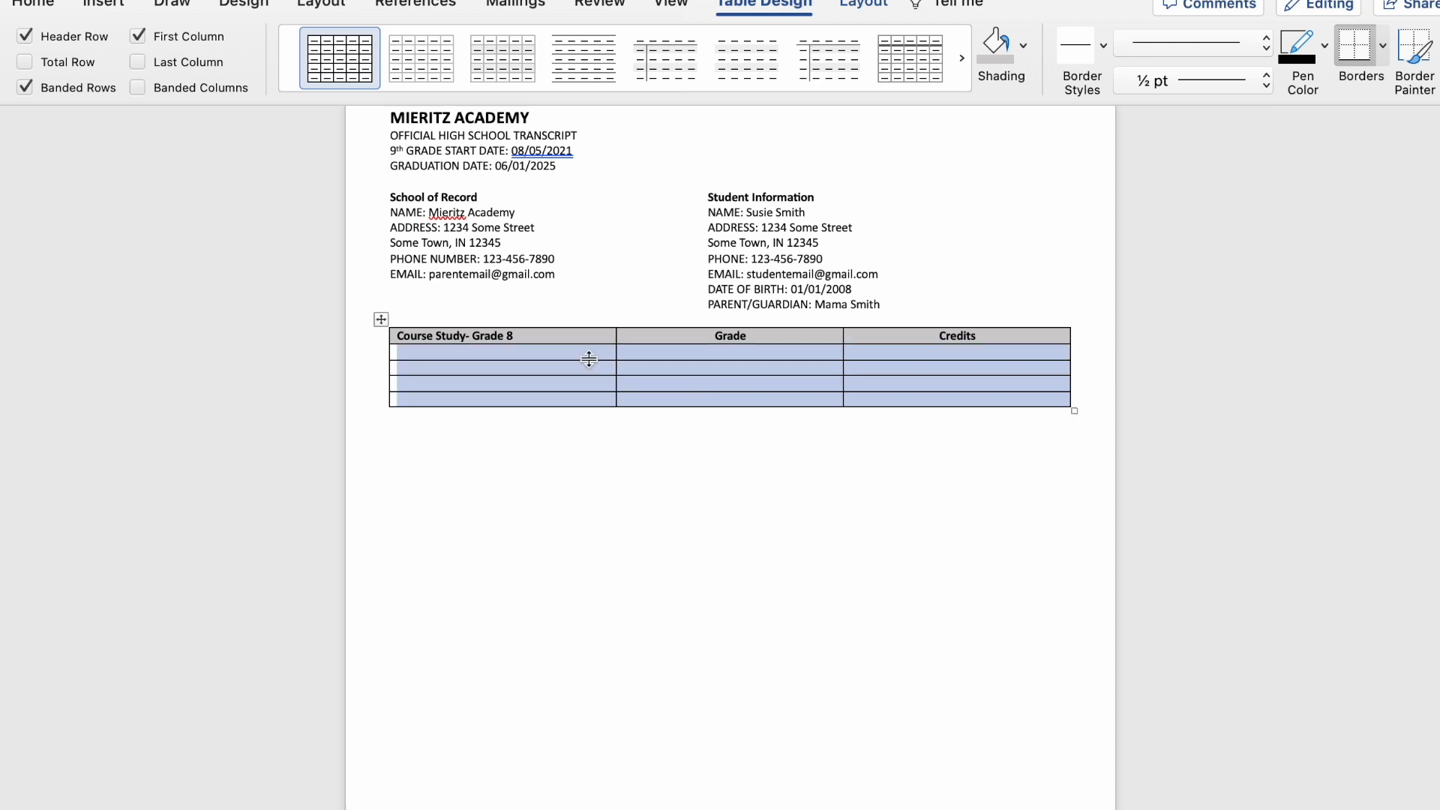
{"action": "left_click", "coordinate": [1022, 46]}
{"action": "left_click", "coordinate": [1043, 150]}
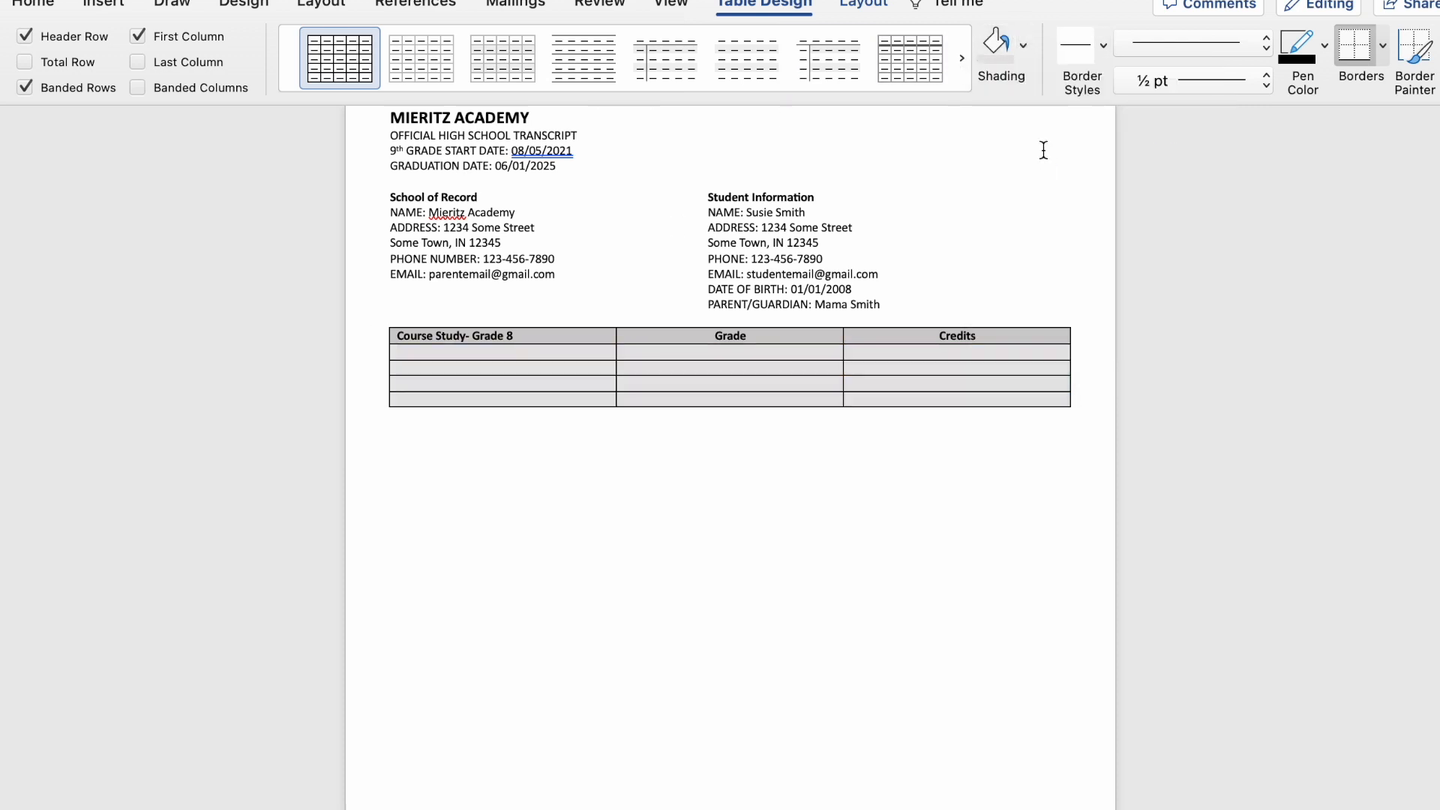
{"action": "left_click", "coordinate": [979, 429]}
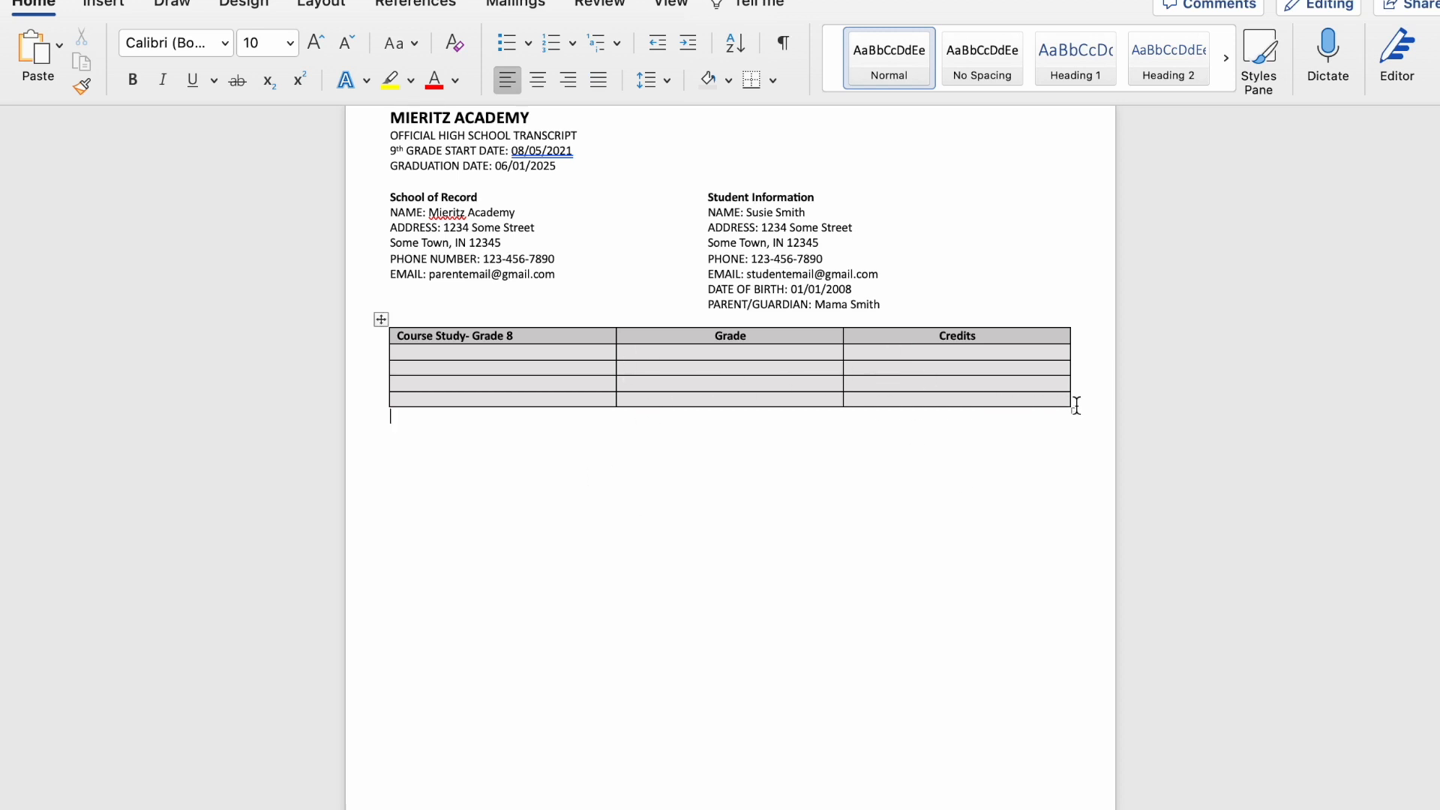
Step: Shrink the table to about half its width and enter "Course 1", "Course 2" and "Course 3" below the first header
{"action": "left_click_drag", "start_coordinate": [1074, 408], "coordinate": [720, 453]}
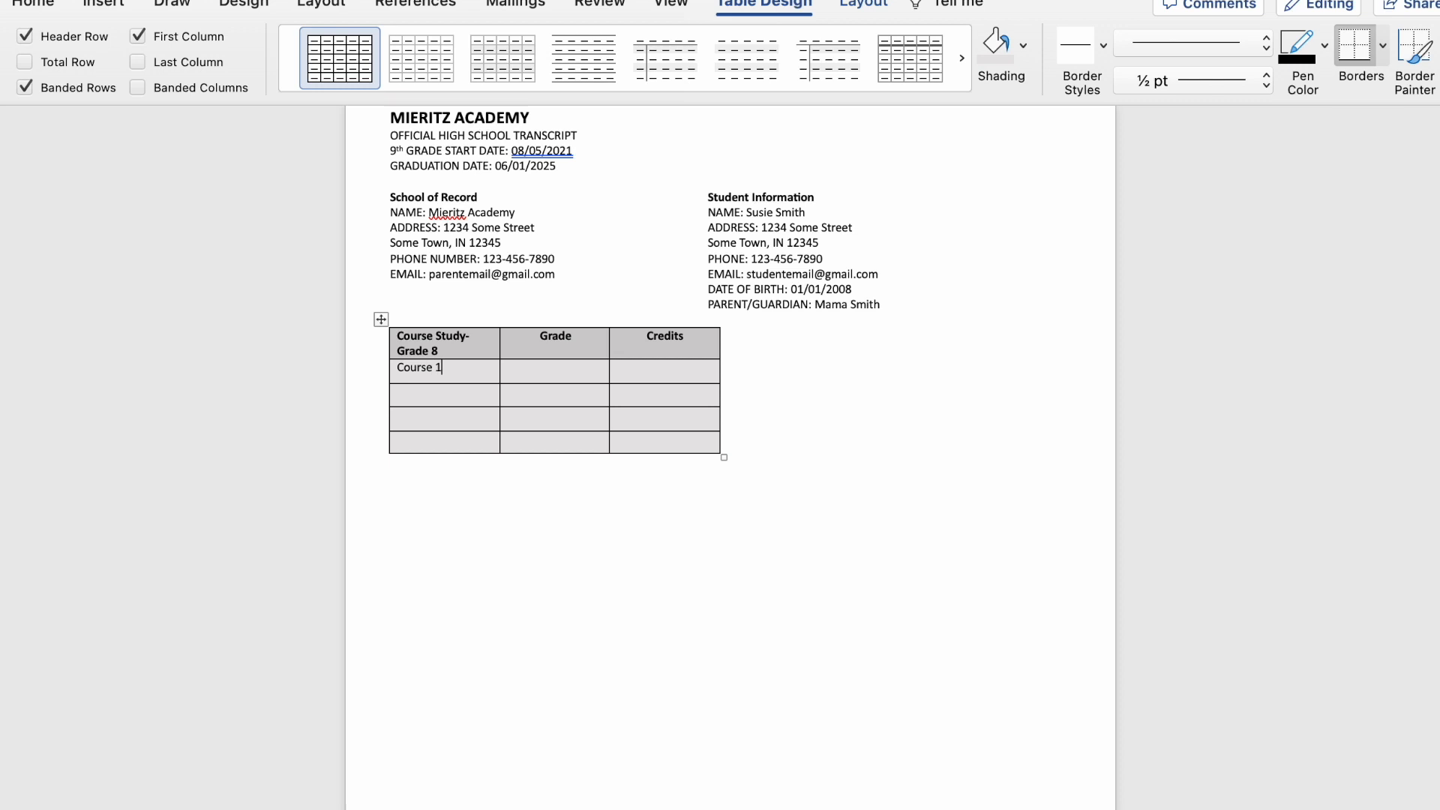
{"action": "type", "text": "Dou"}
{"action": "key", "text": "BackSpace"}
{"action": "type", "text": "ourse"}
{"action": "left_click", "coordinate": [430, 418]}
{"action": "type", "text": "Co"}
Step: Set the font size of all the table text to 8
{"action": "left_click_drag", "start_coordinate": [669, 434], "coordinate": [459, 346]}
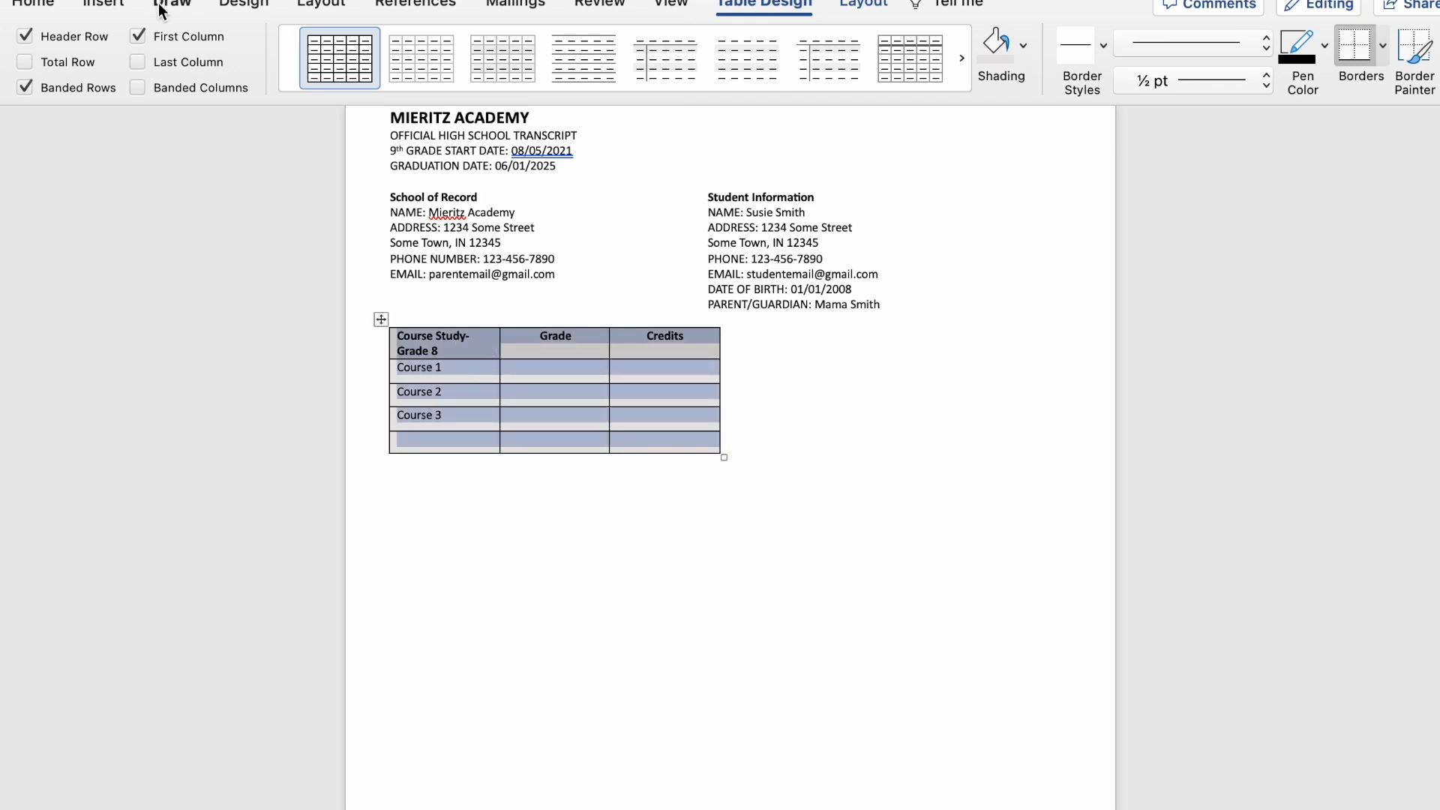
{"action": "left_click", "coordinate": [45, 4]}
{"action": "left_click", "coordinate": [288, 43]}
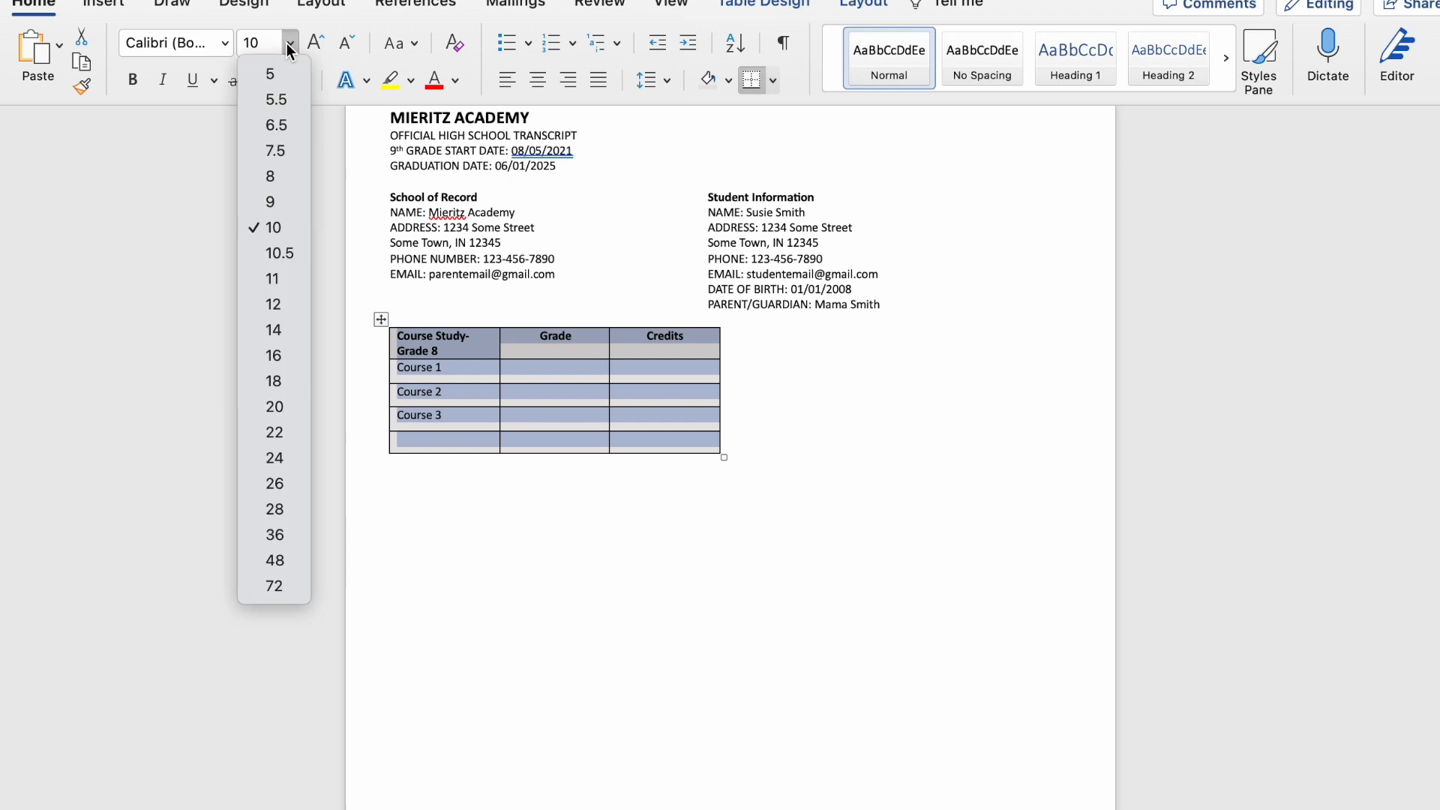
{"action": "left_click", "coordinate": [273, 176]}
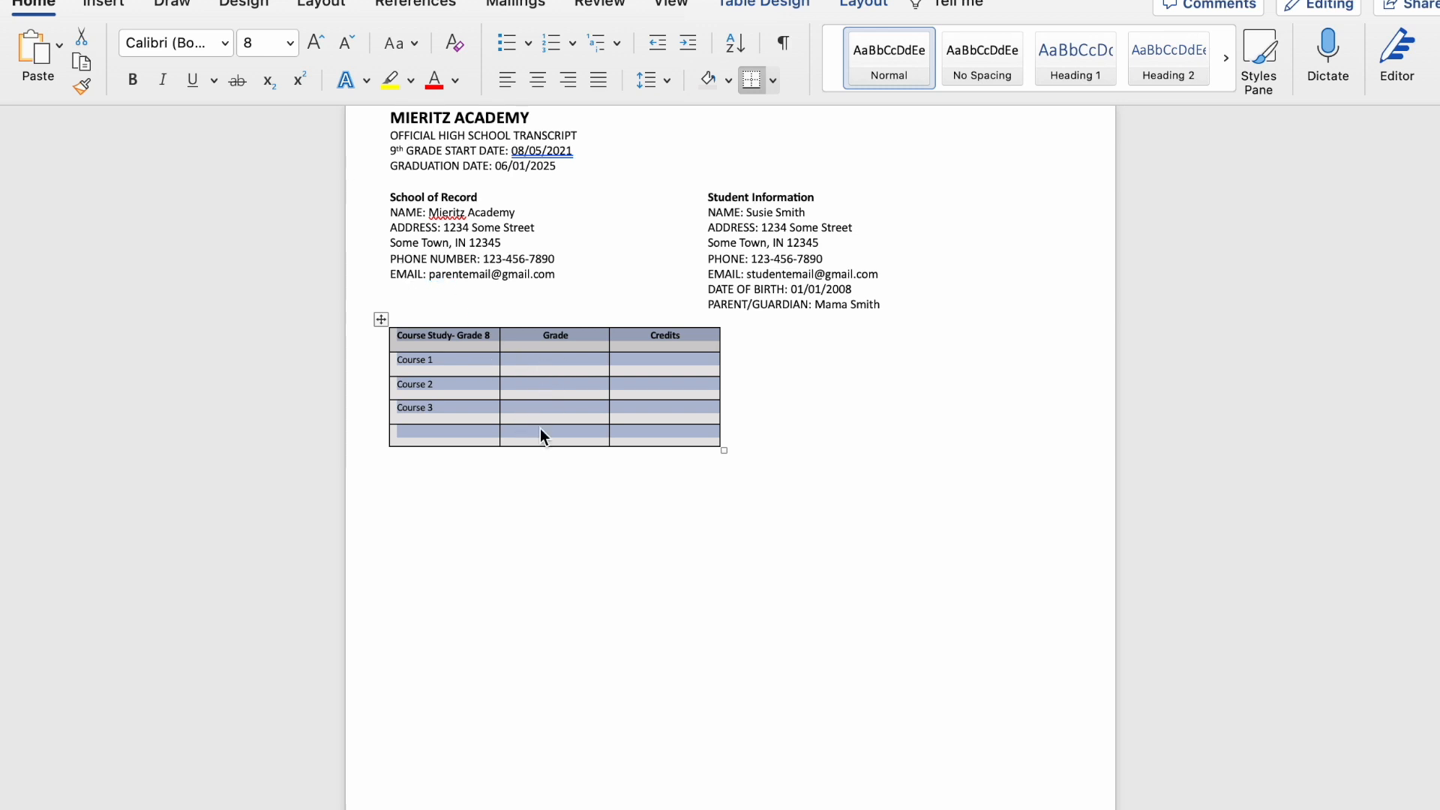
Step: Set the height of all the table rows to 0.17"
{"action": "left_click", "coordinate": [861, 4]}
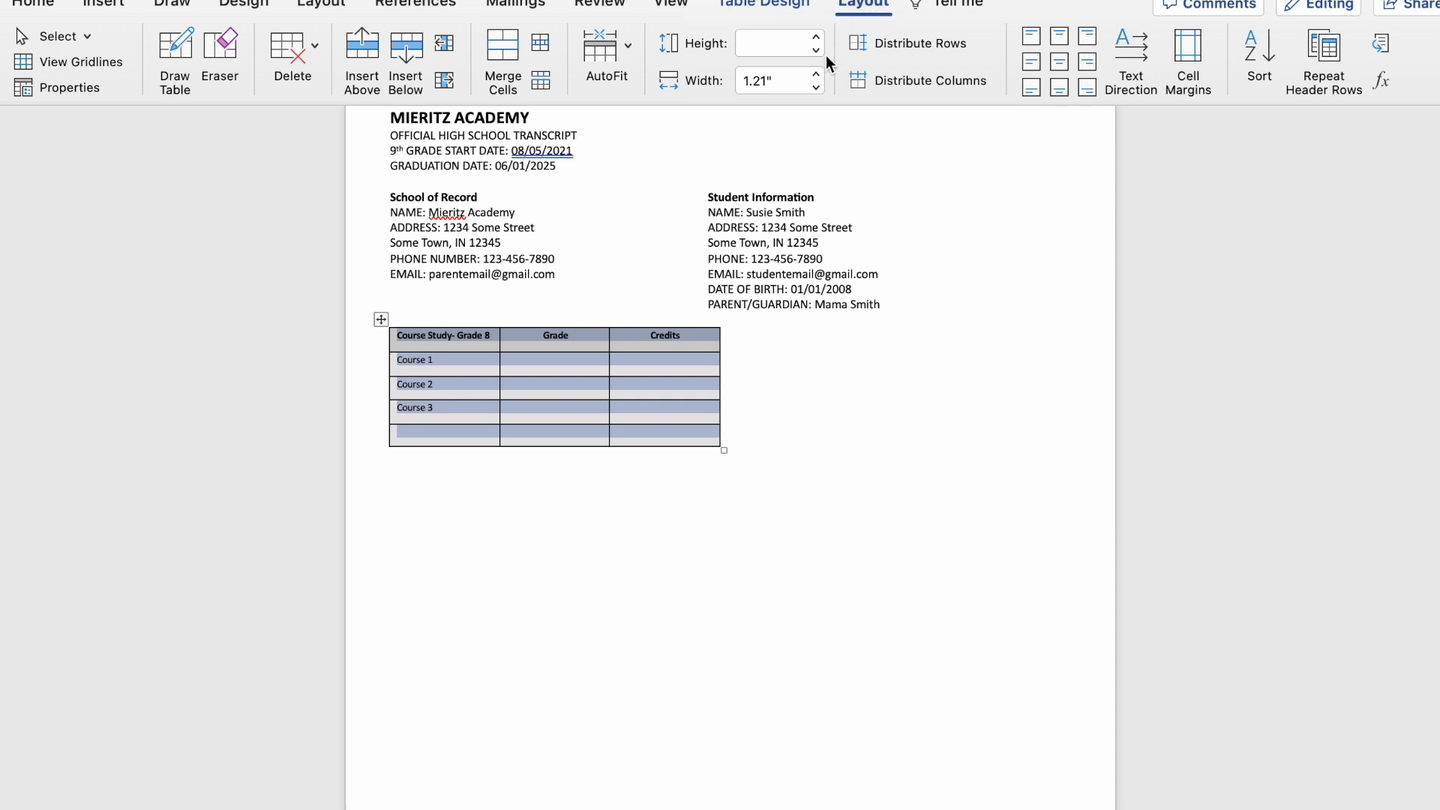
{"action": "left_click", "coordinate": [789, 46]}
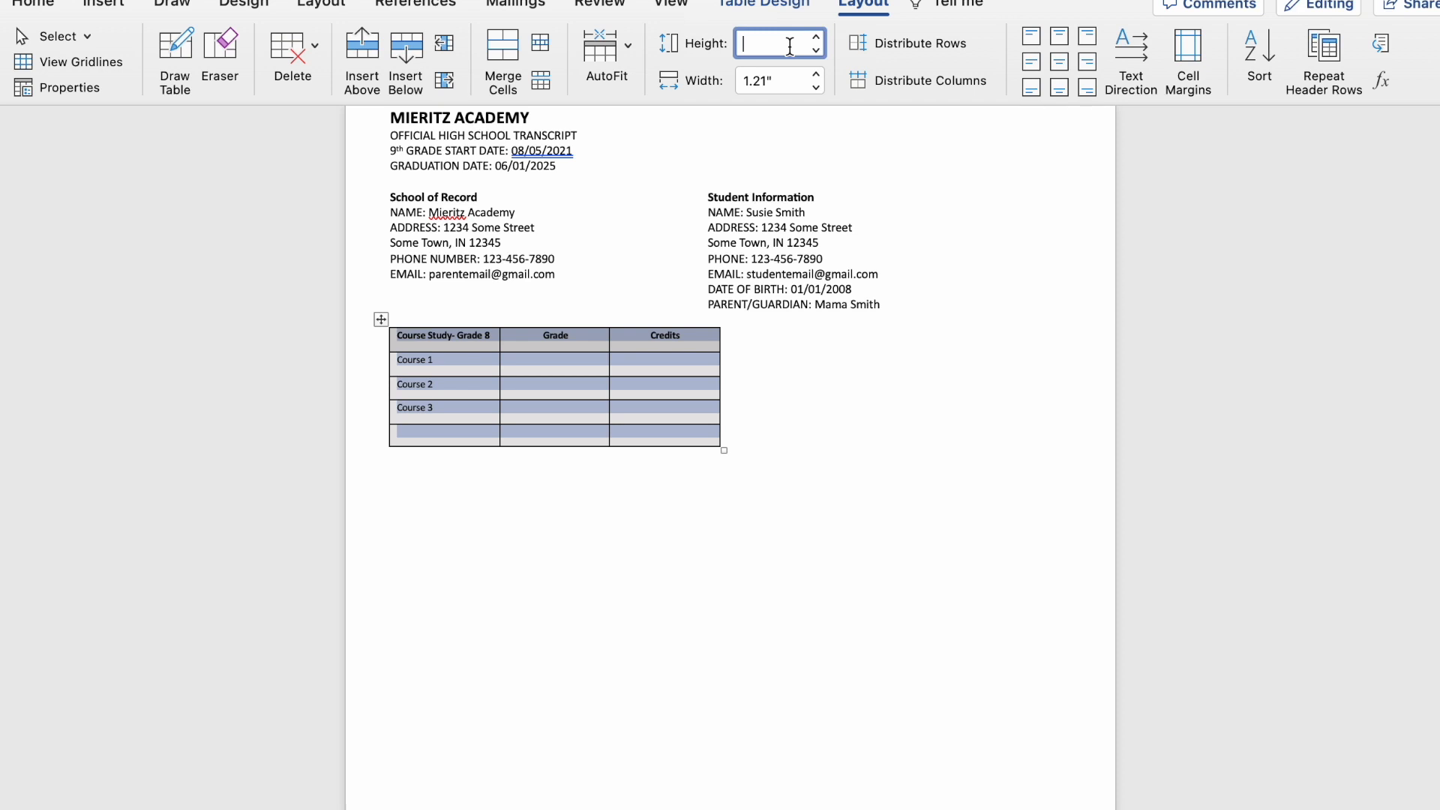
{"action": "type", "text": "0.17"}
{"action": "key", "text": "Return"}
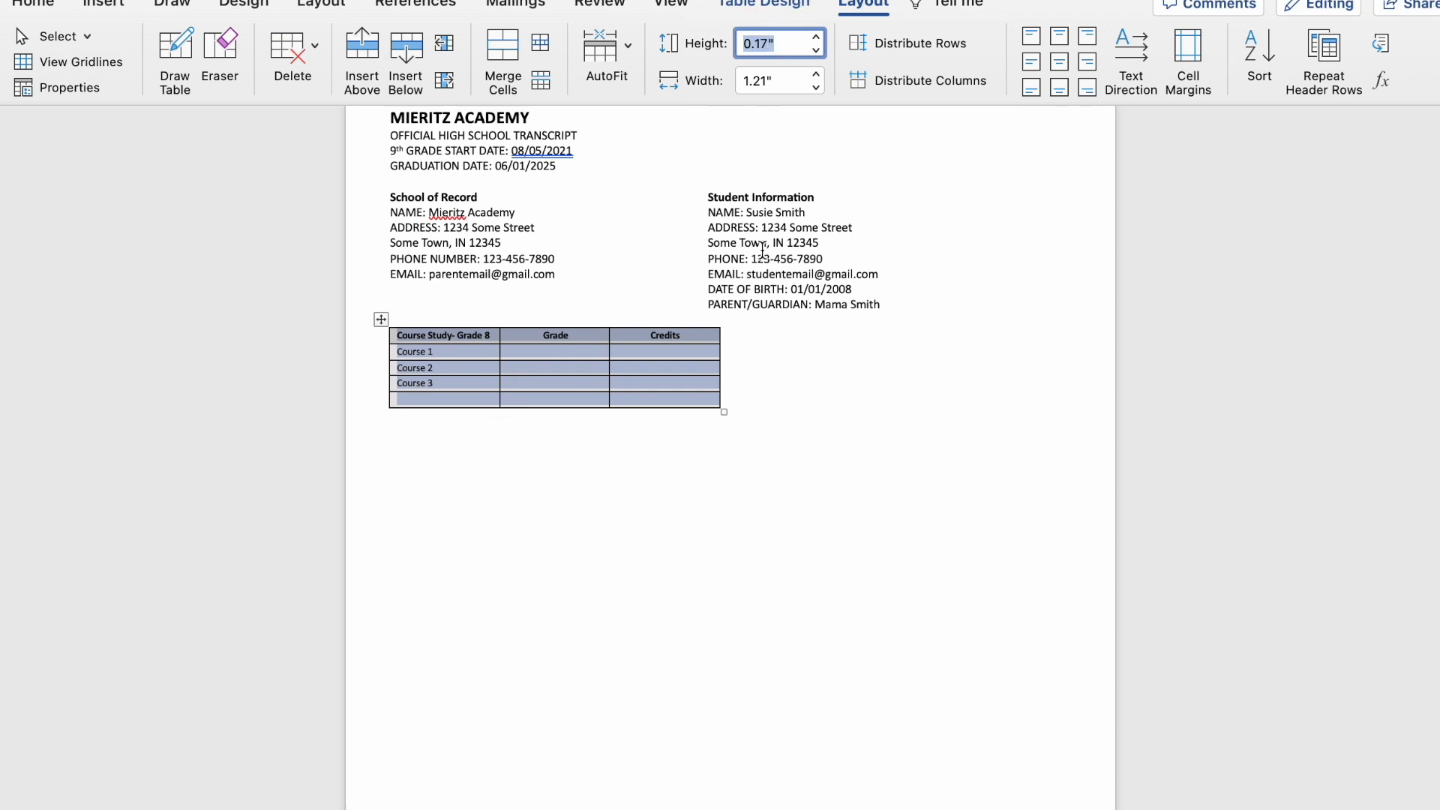
{"action": "left_click", "coordinate": [765, 346]}
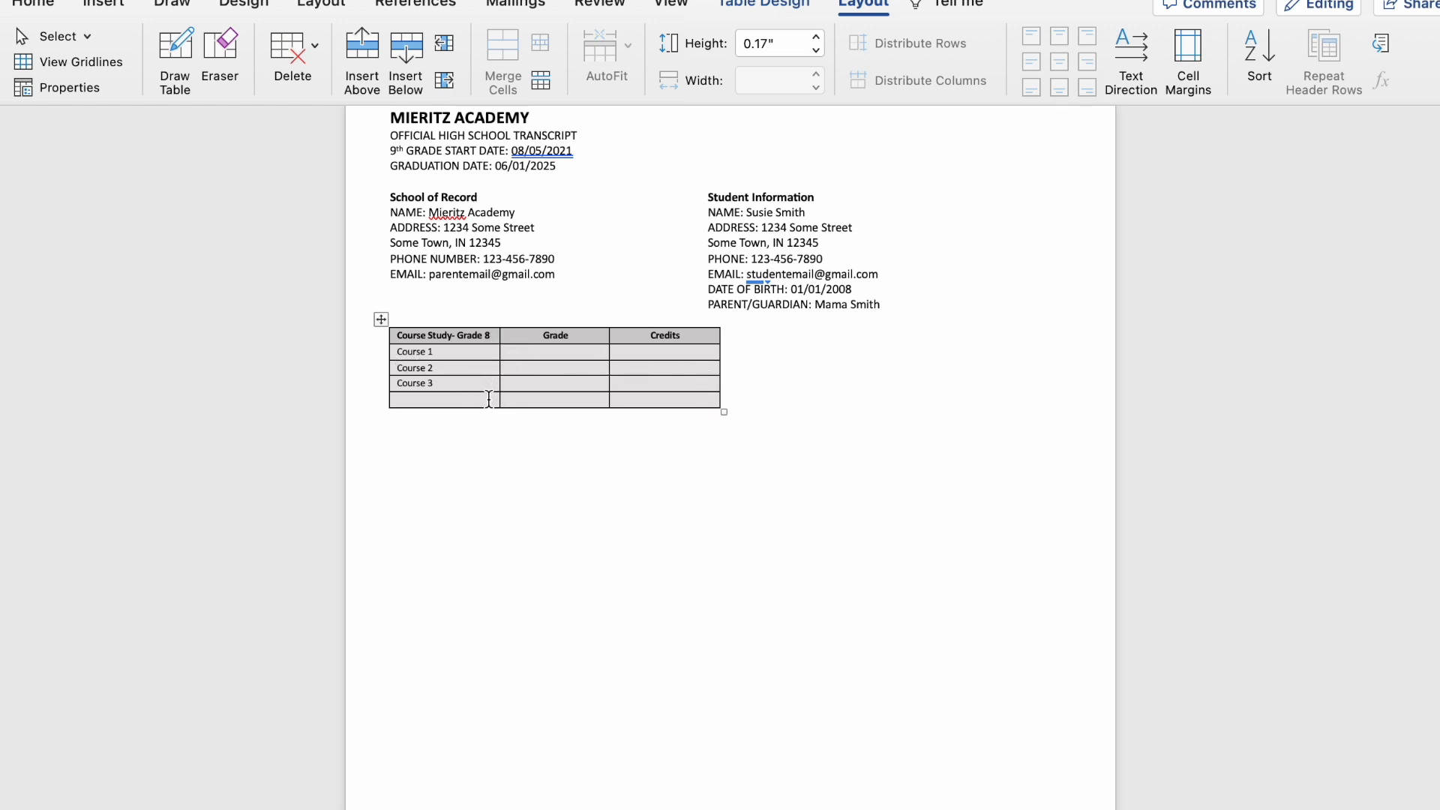
Step: Set the width of the Course Study column to 1.92"
{"action": "left_click_drag", "start_coordinate": [489, 399], "coordinate": [452, 339]}
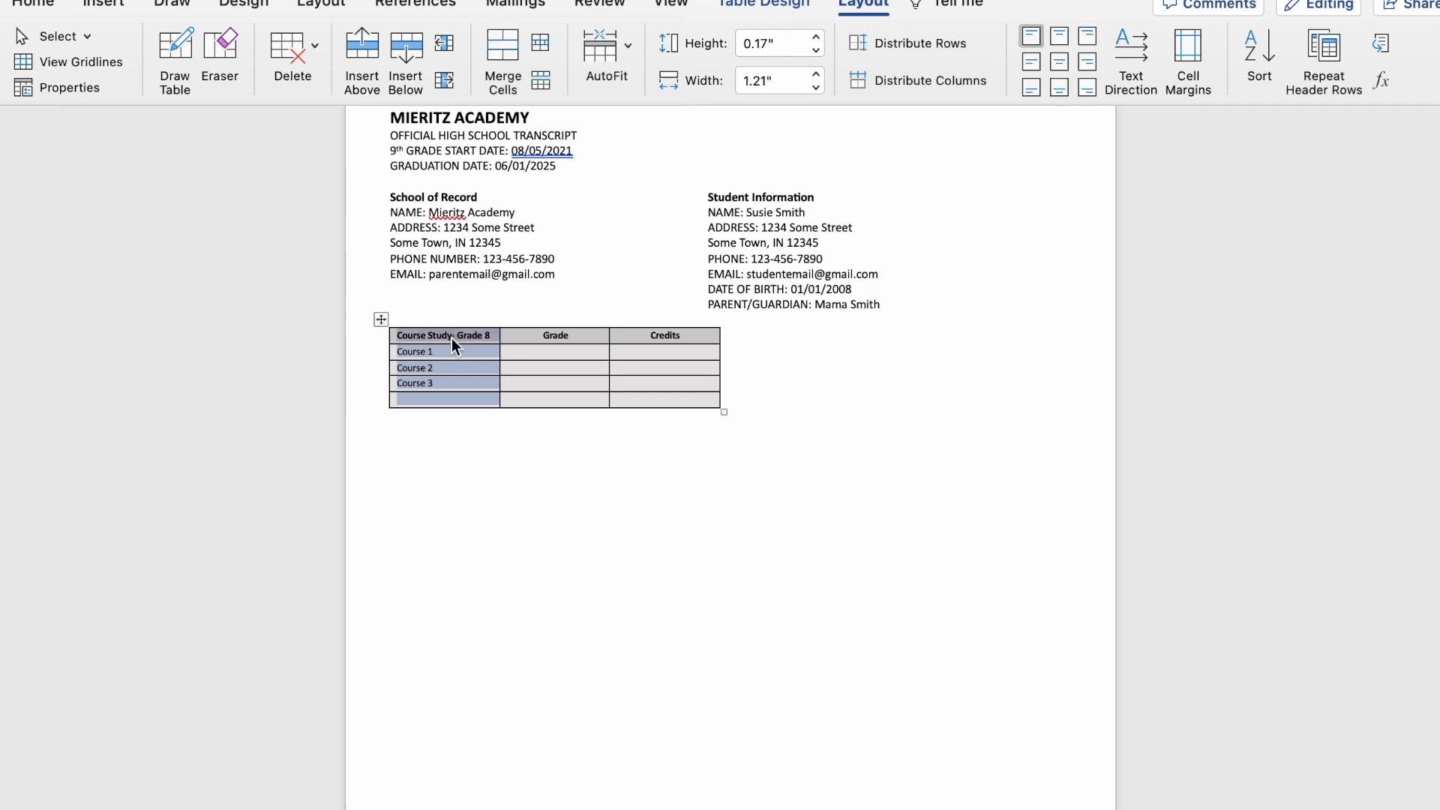
{"action": "left_click", "coordinate": [767, 88]}
{"action": "left_click_drag", "start_coordinate": [766, 88], "coordinate": [751, 85]}
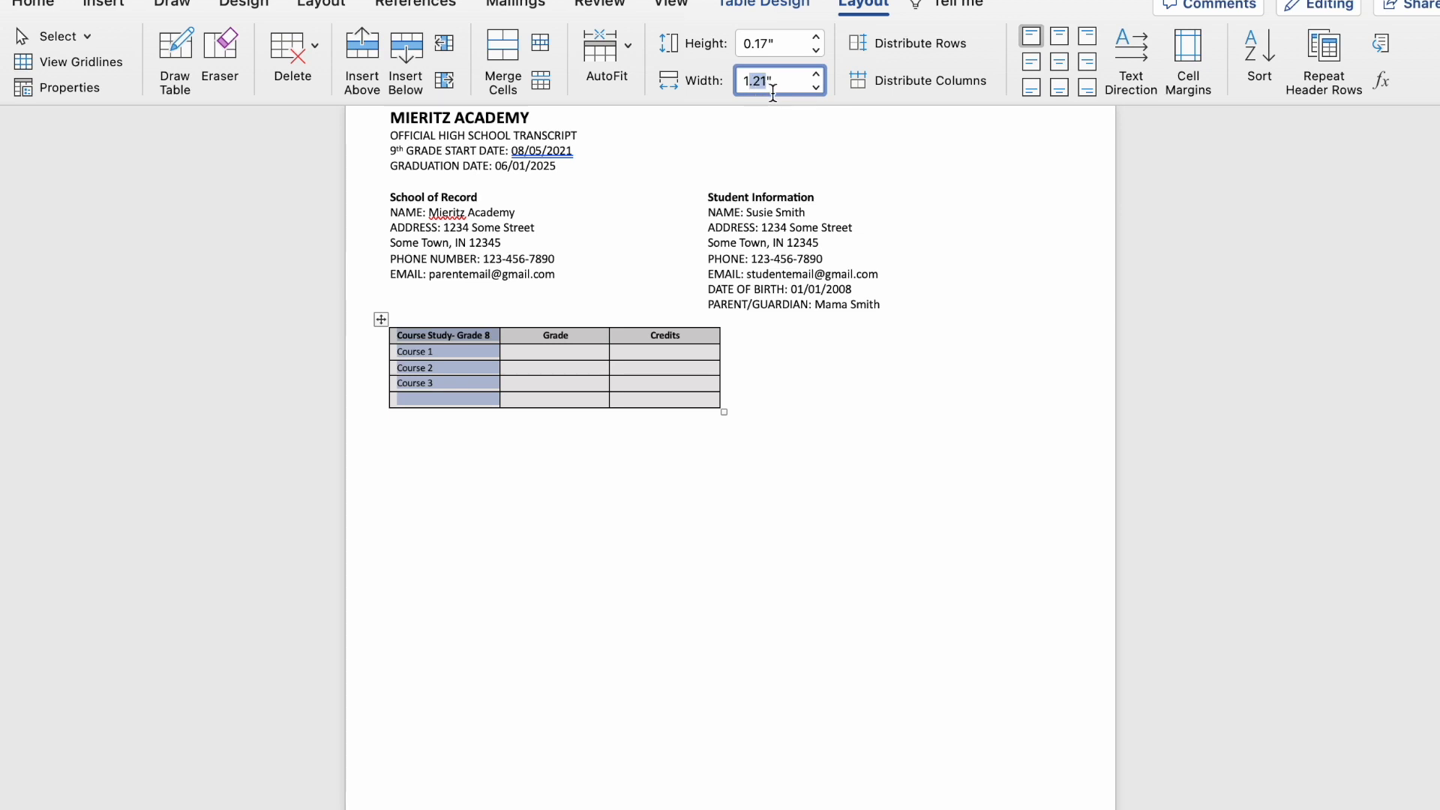
{"action": "type", "text": ".92"}
{"action": "key", "text": "Return"}
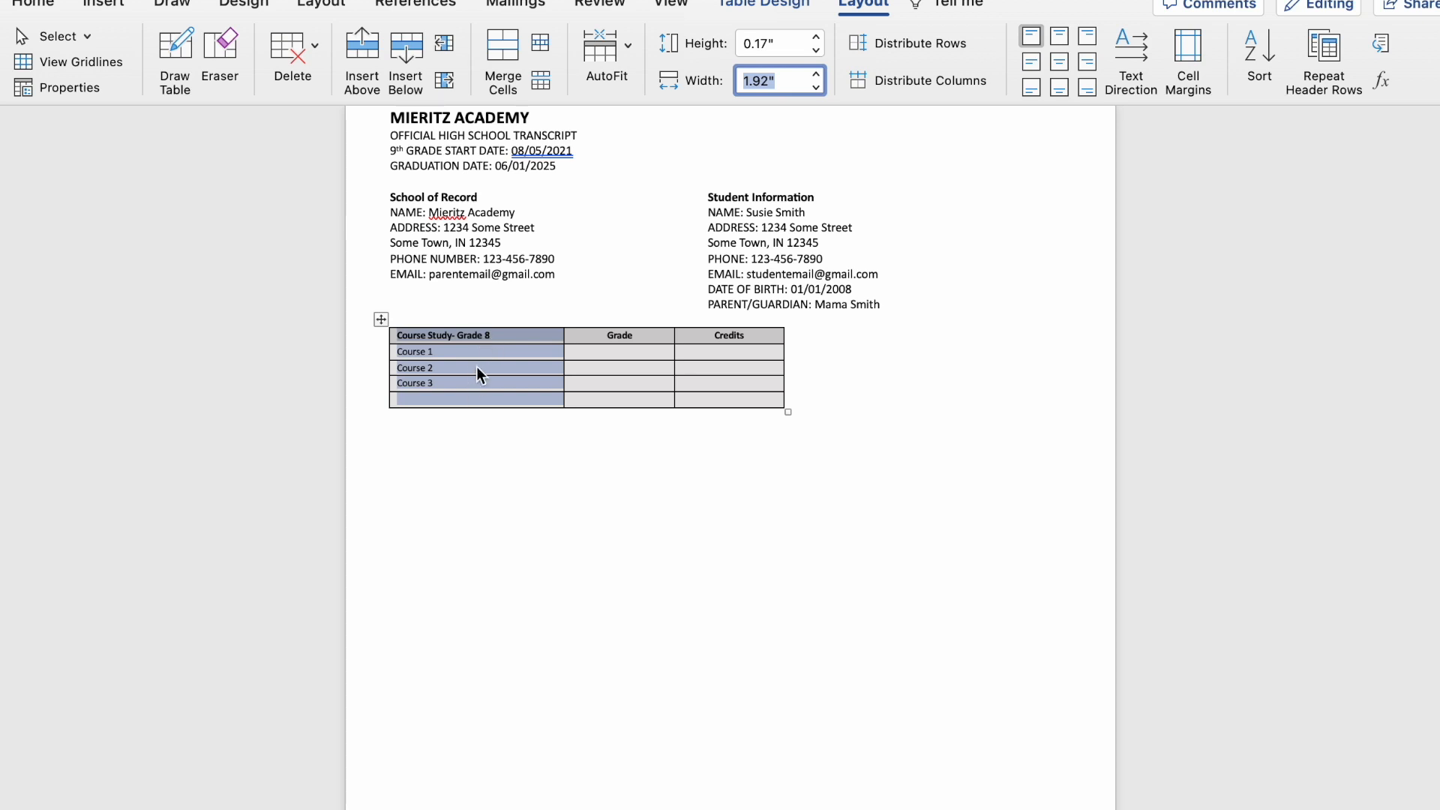
{"action": "left_click", "coordinate": [411, 369]}
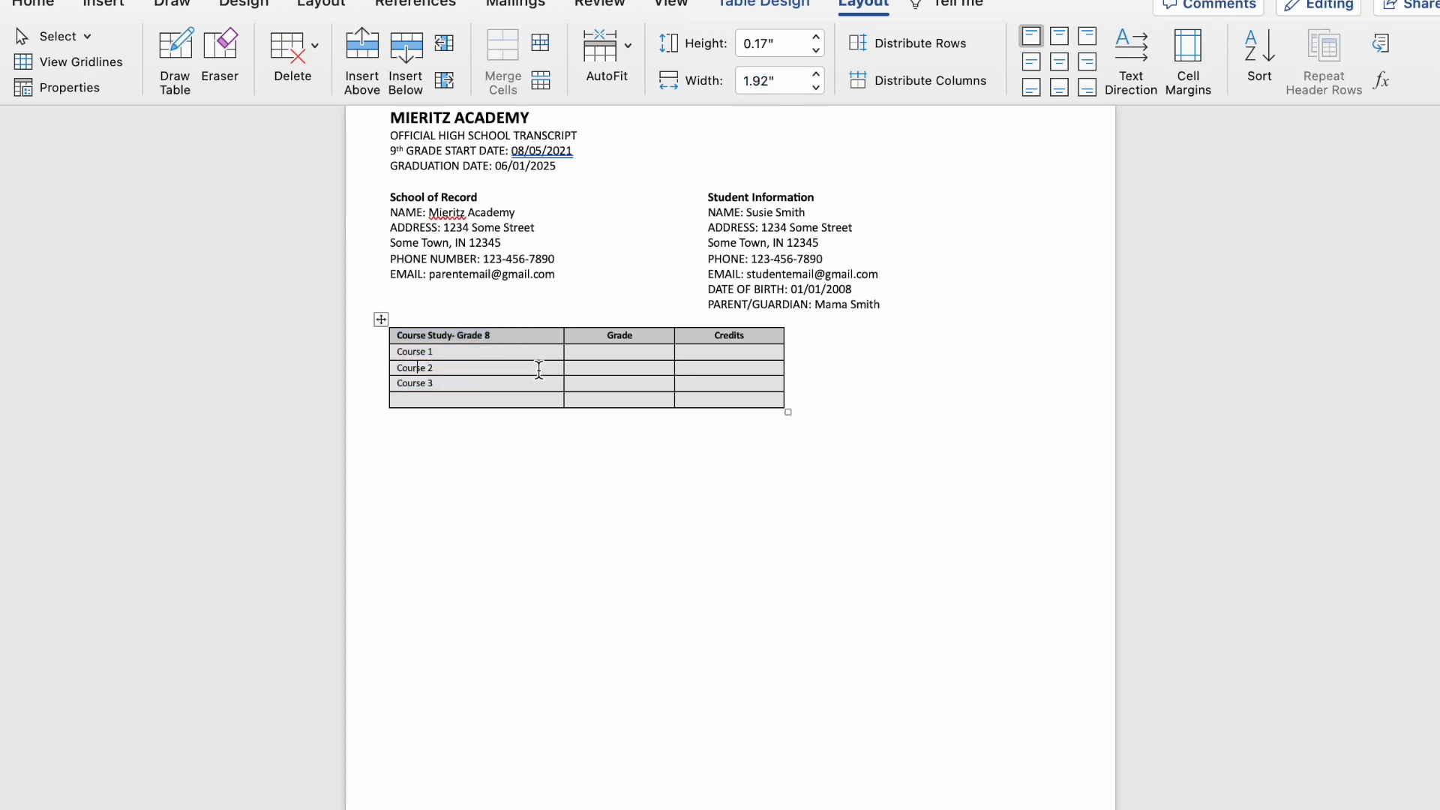
Step: Set the width of the Grade column to 0.74"
{"action": "left_click_drag", "start_coordinate": [649, 399], "coordinate": [613, 336]}
{"action": "left_click_drag", "start_coordinate": [768, 87], "coordinate": [754, 85]}
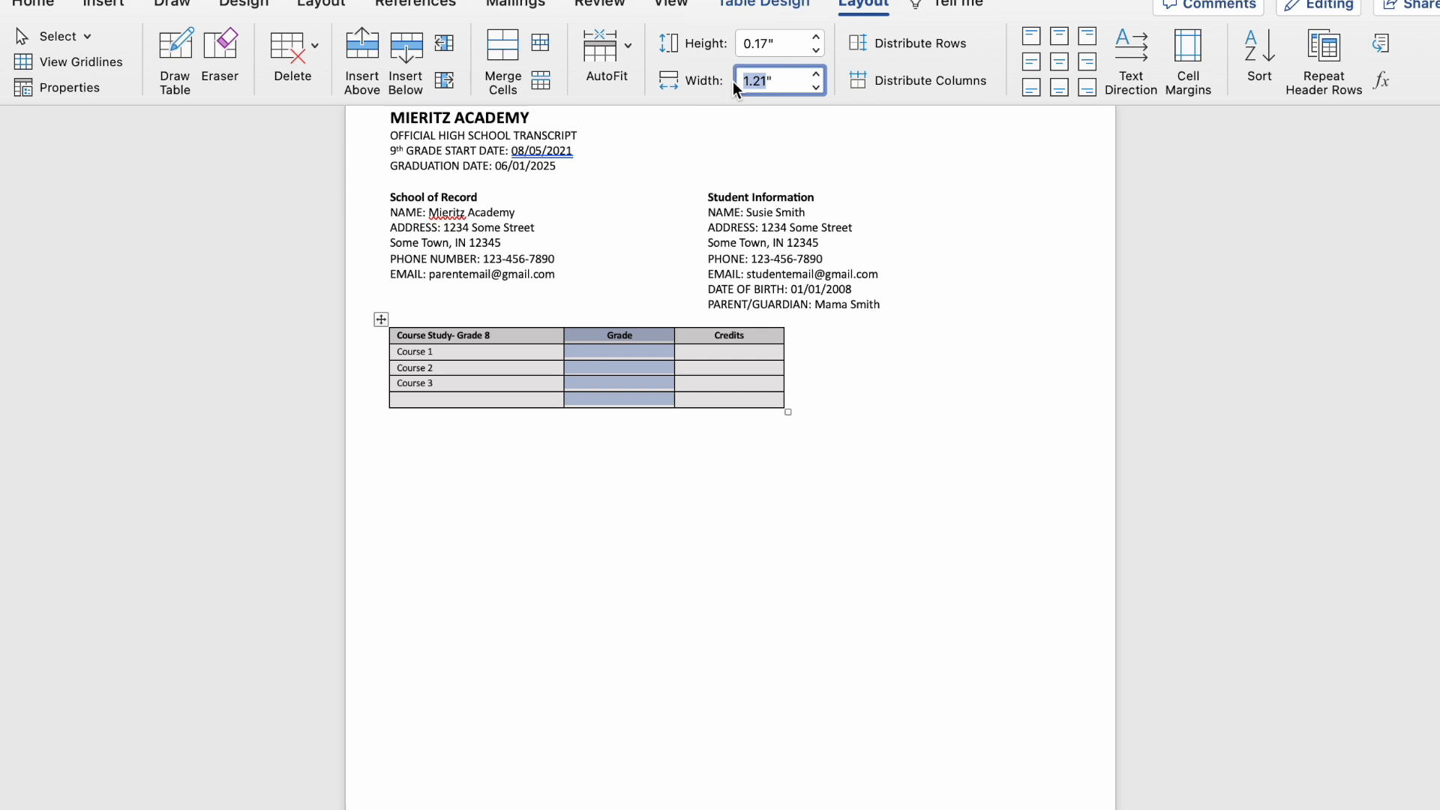
{"action": "type", "text": "0.74"}
{"action": "key", "text": "Return"}
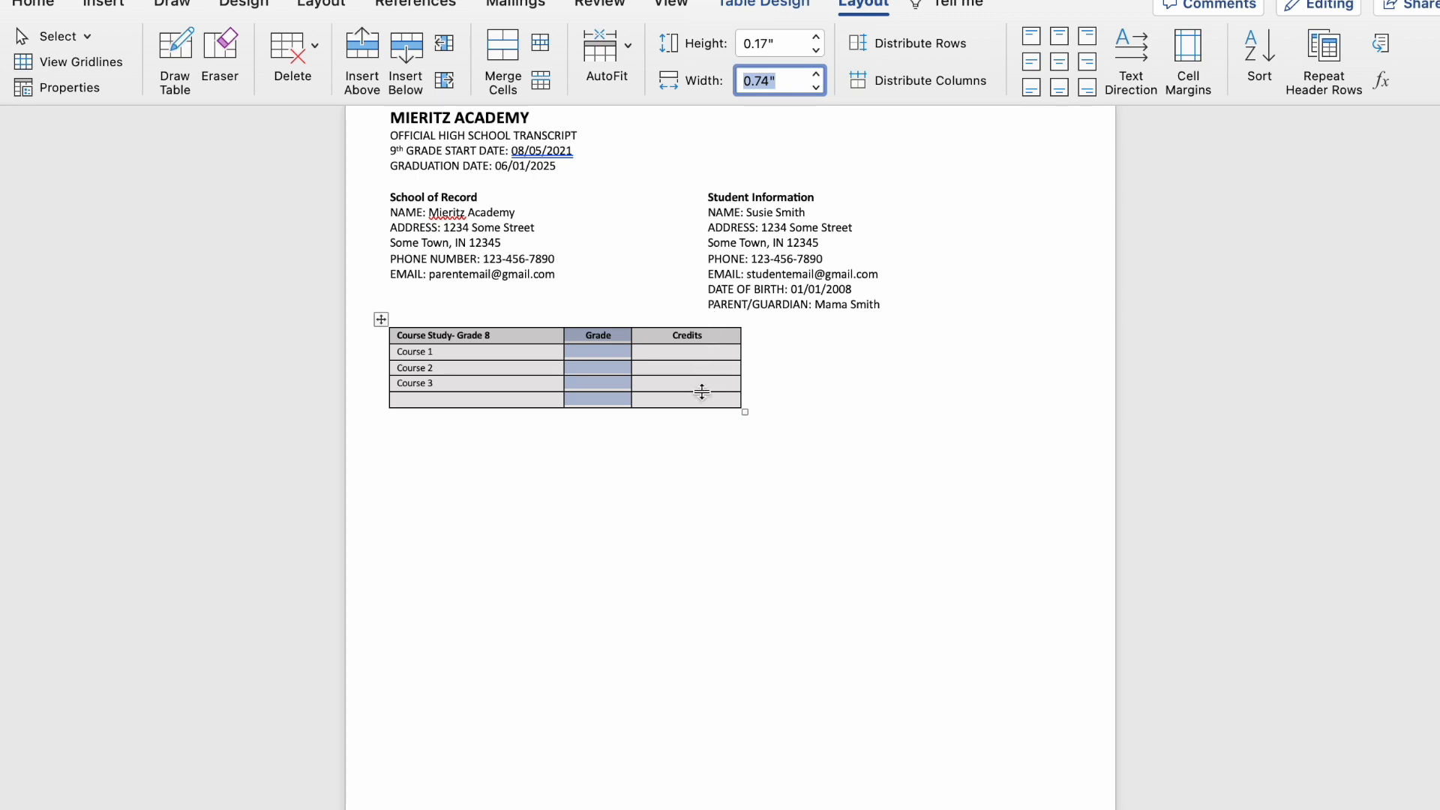
Step: Set the width of the Credits column to 0.78"
{"action": "left_click_drag", "start_coordinate": [705, 399], "coordinate": [677, 339]}
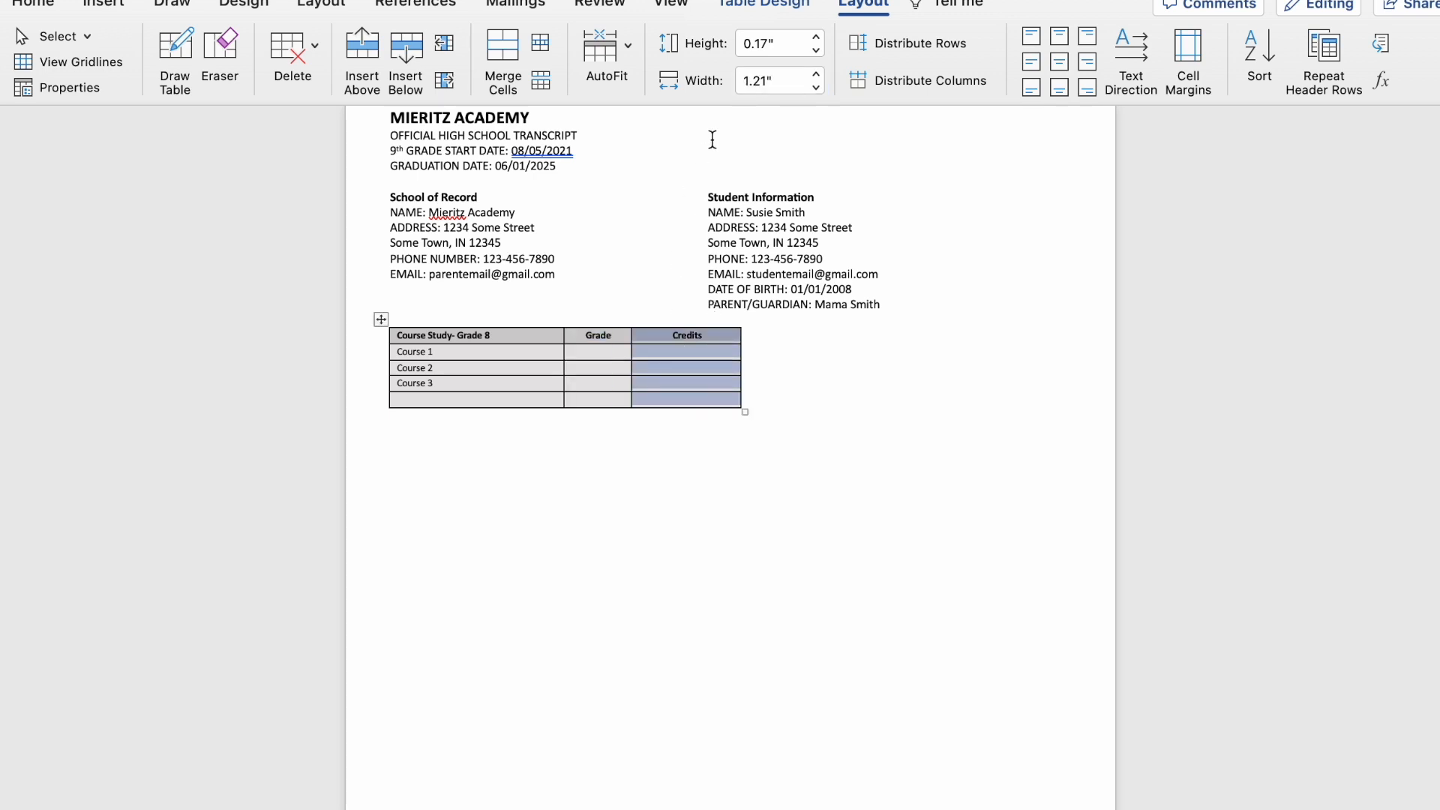
{"action": "left_click_drag", "start_coordinate": [768, 85], "coordinate": [728, 84]}
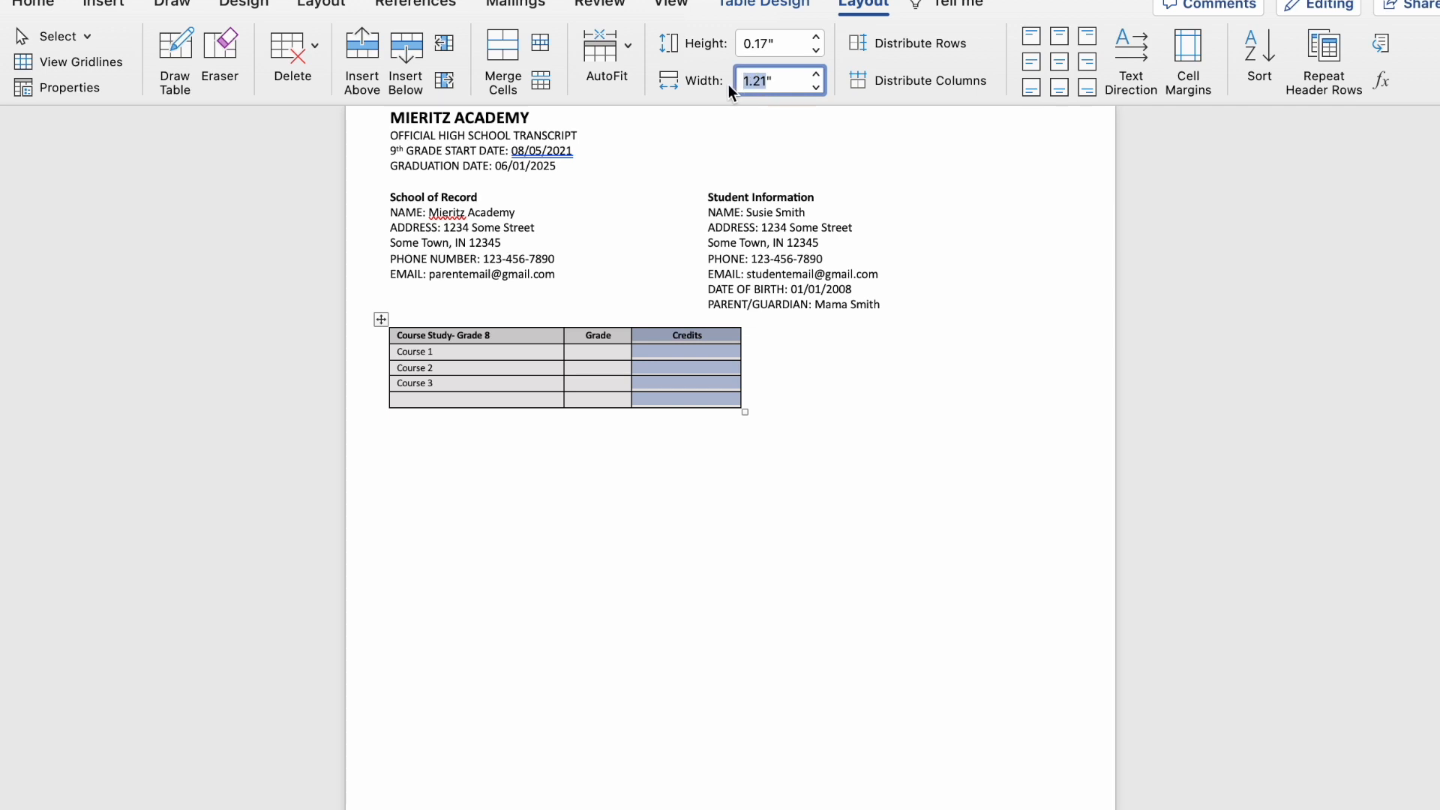
{"action": "type", "text": "0.78"}
{"action": "key", "text": "Return"}
{"action": "left_click", "coordinate": [717, 384]}
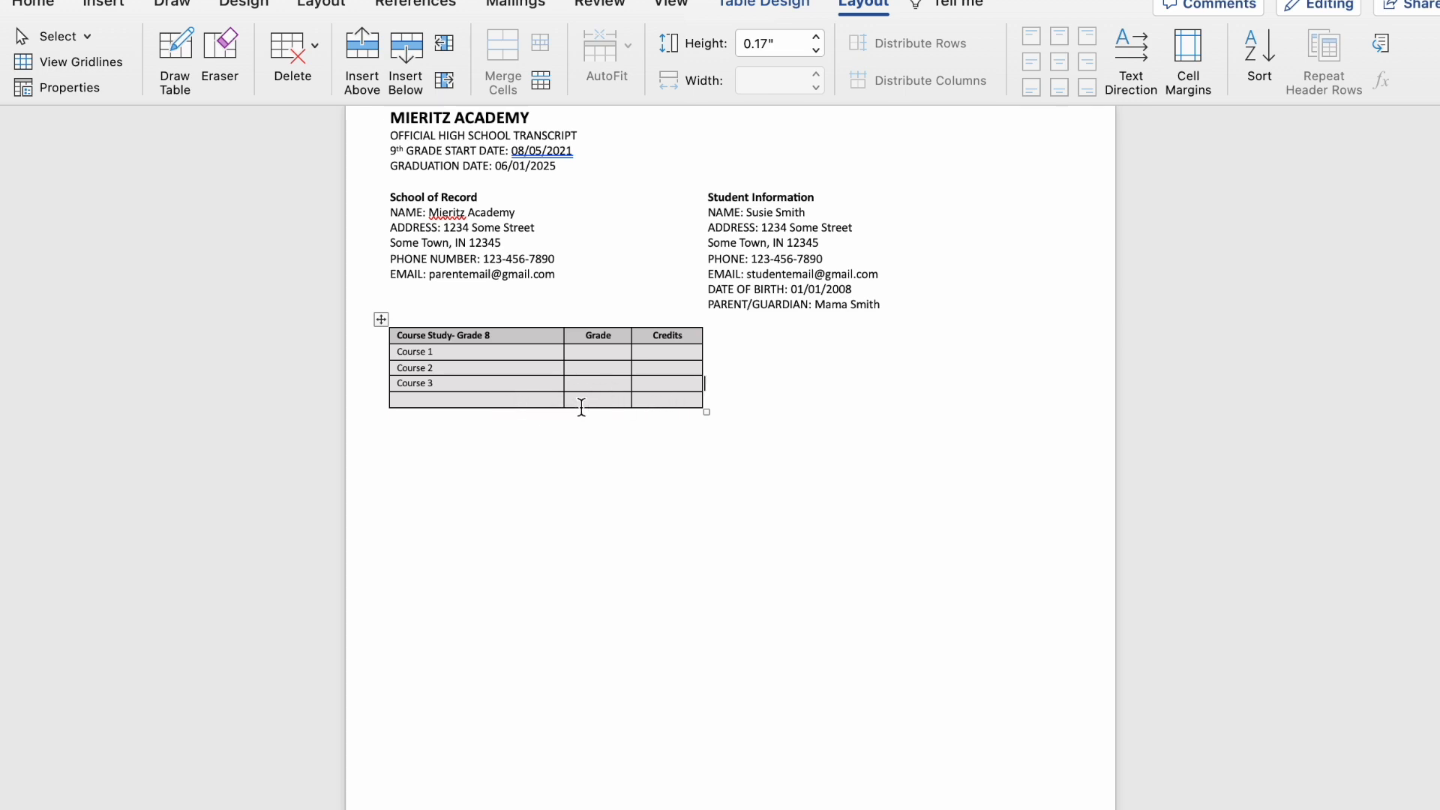
Step: Merge the first two cells of the table's last row
{"action": "left_click_drag", "start_coordinate": [592, 400], "coordinate": [549, 402]}
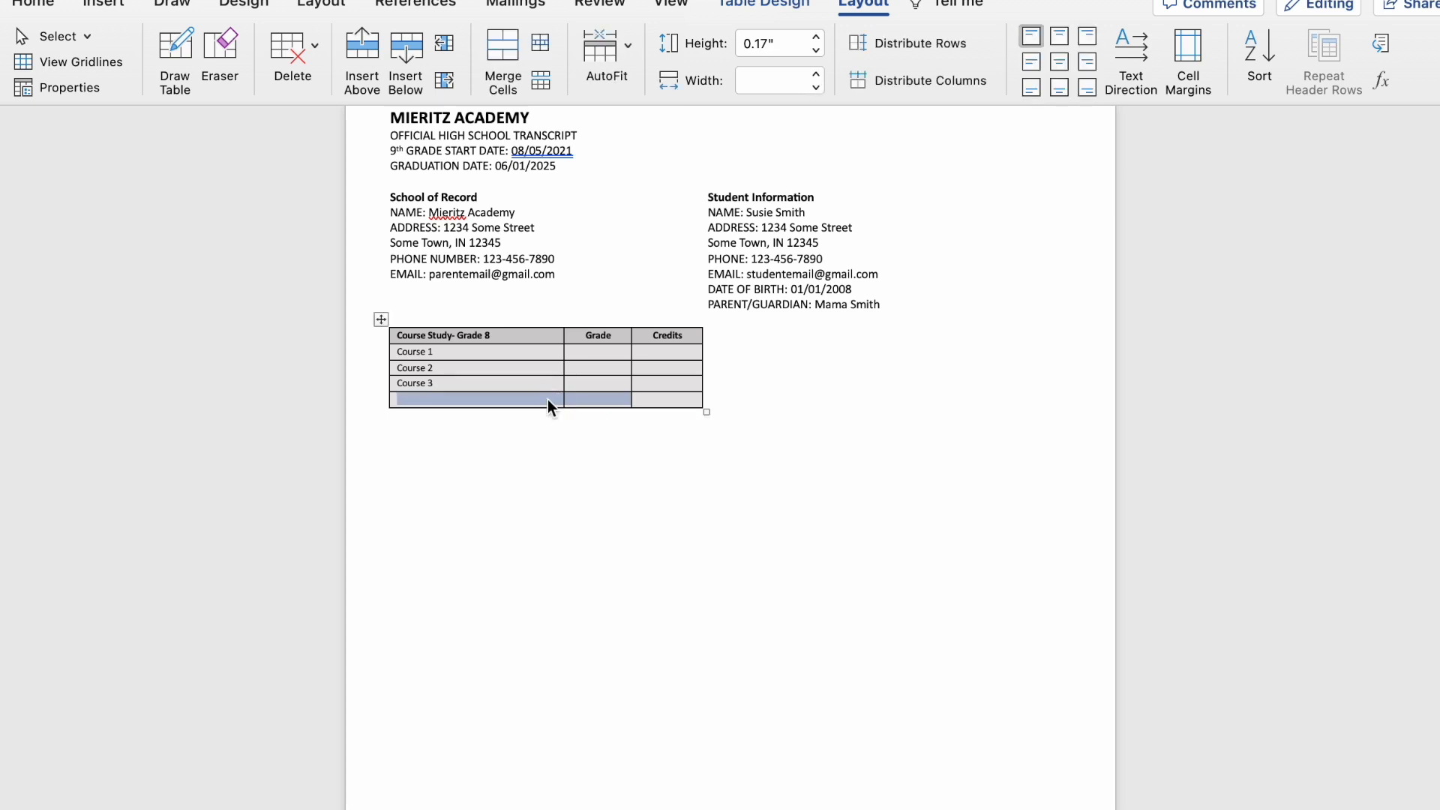
{"action": "right_click", "coordinate": [548, 405]}
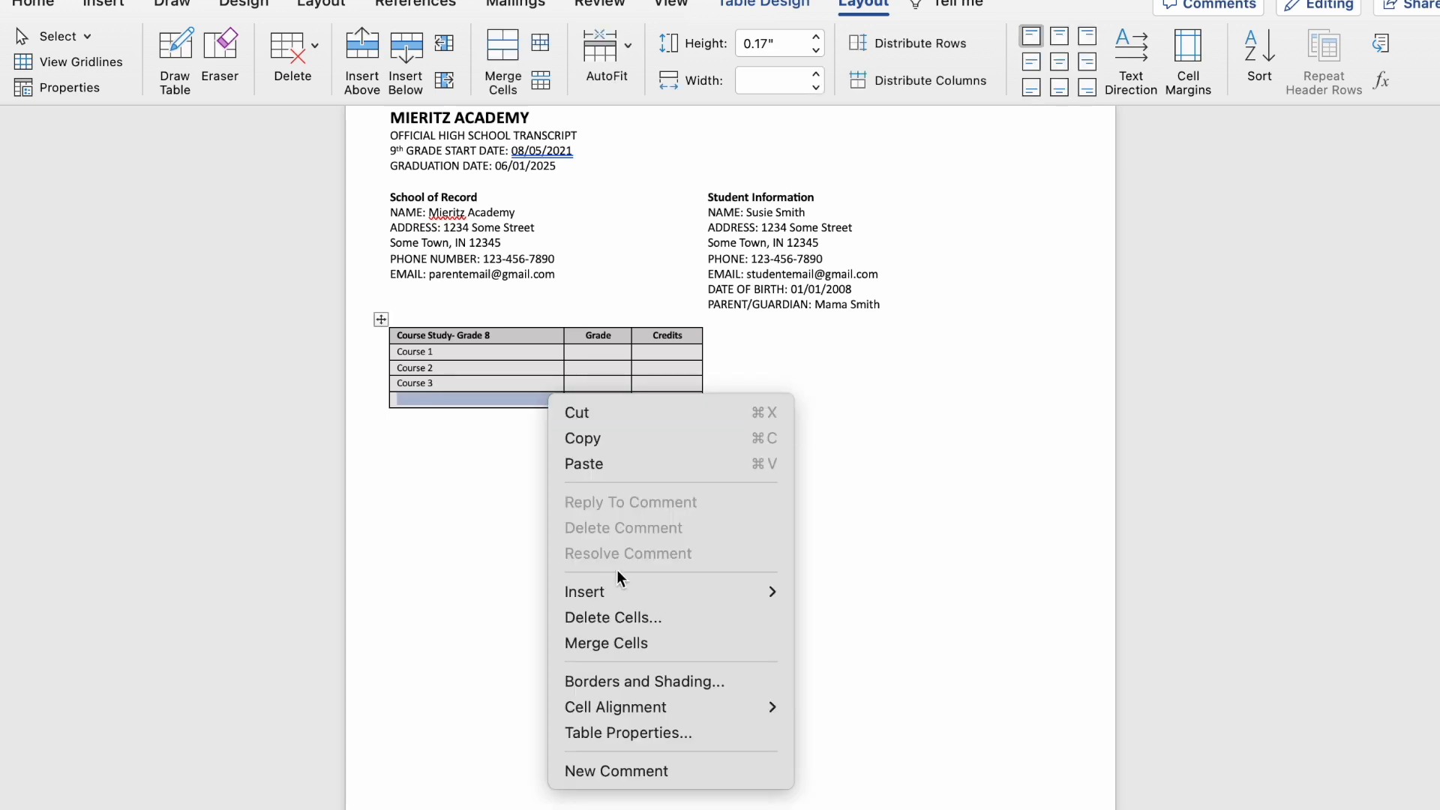
{"action": "left_click", "coordinate": [506, 394]}
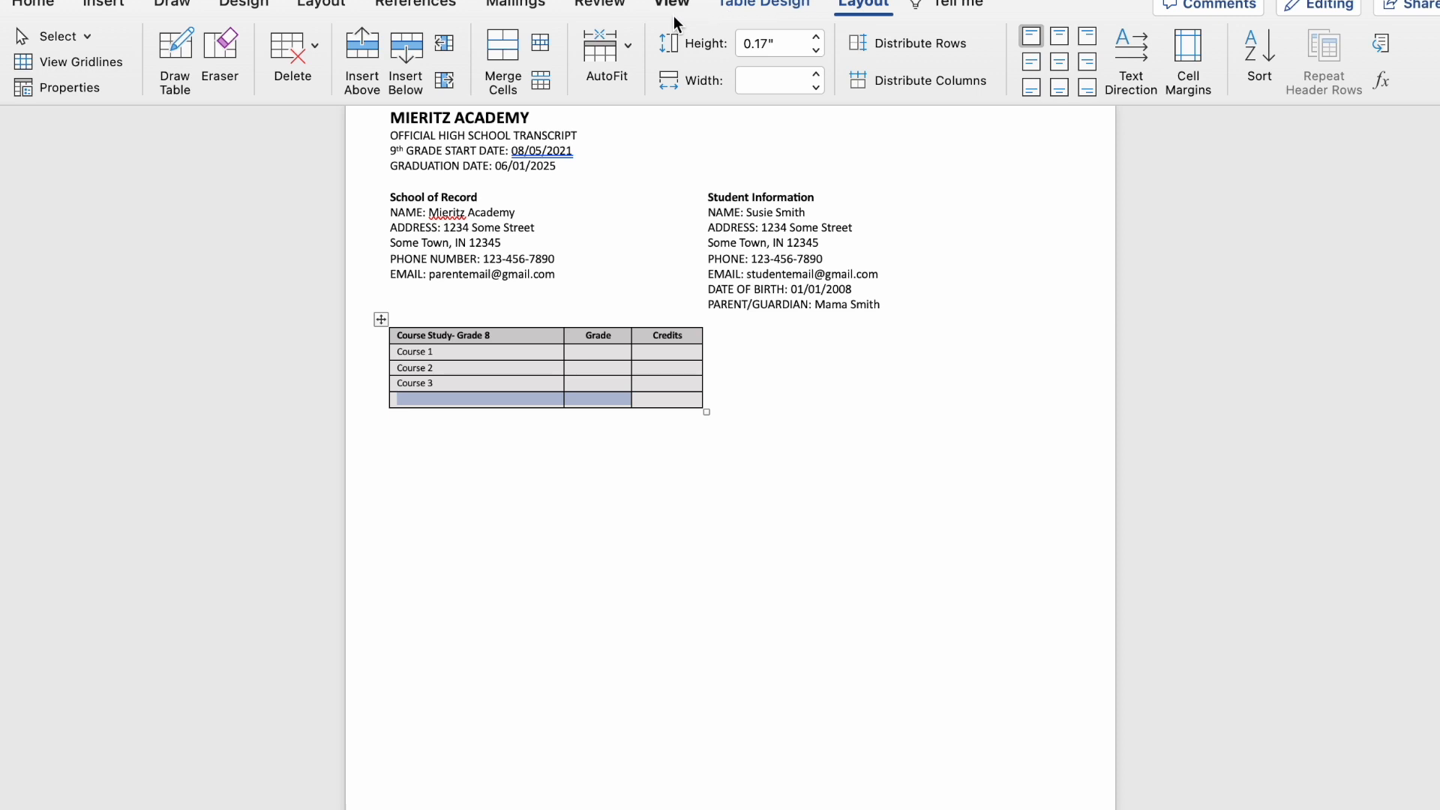
{"action": "left_click", "coordinate": [502, 48]}
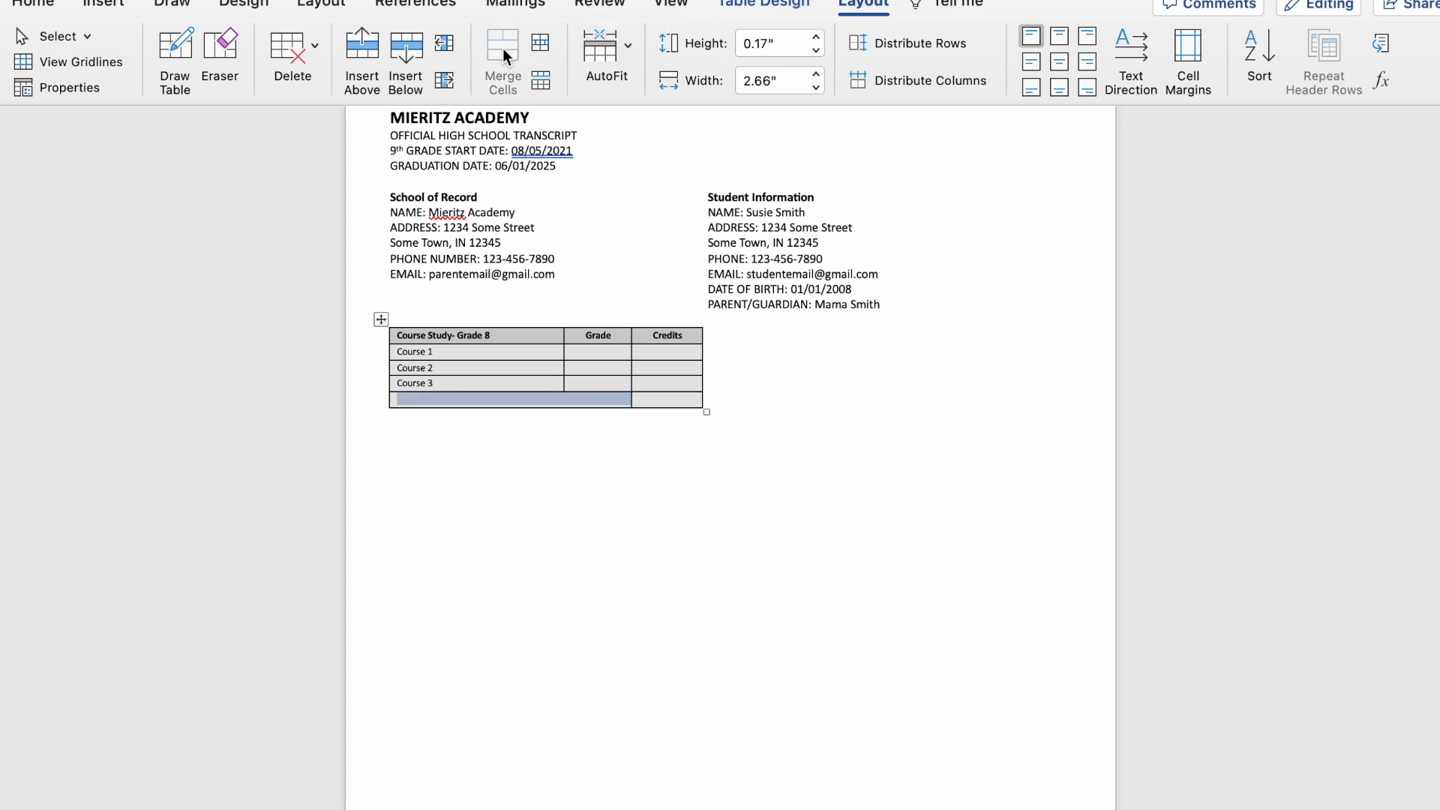
{"action": "left_click", "coordinate": [510, 446]}
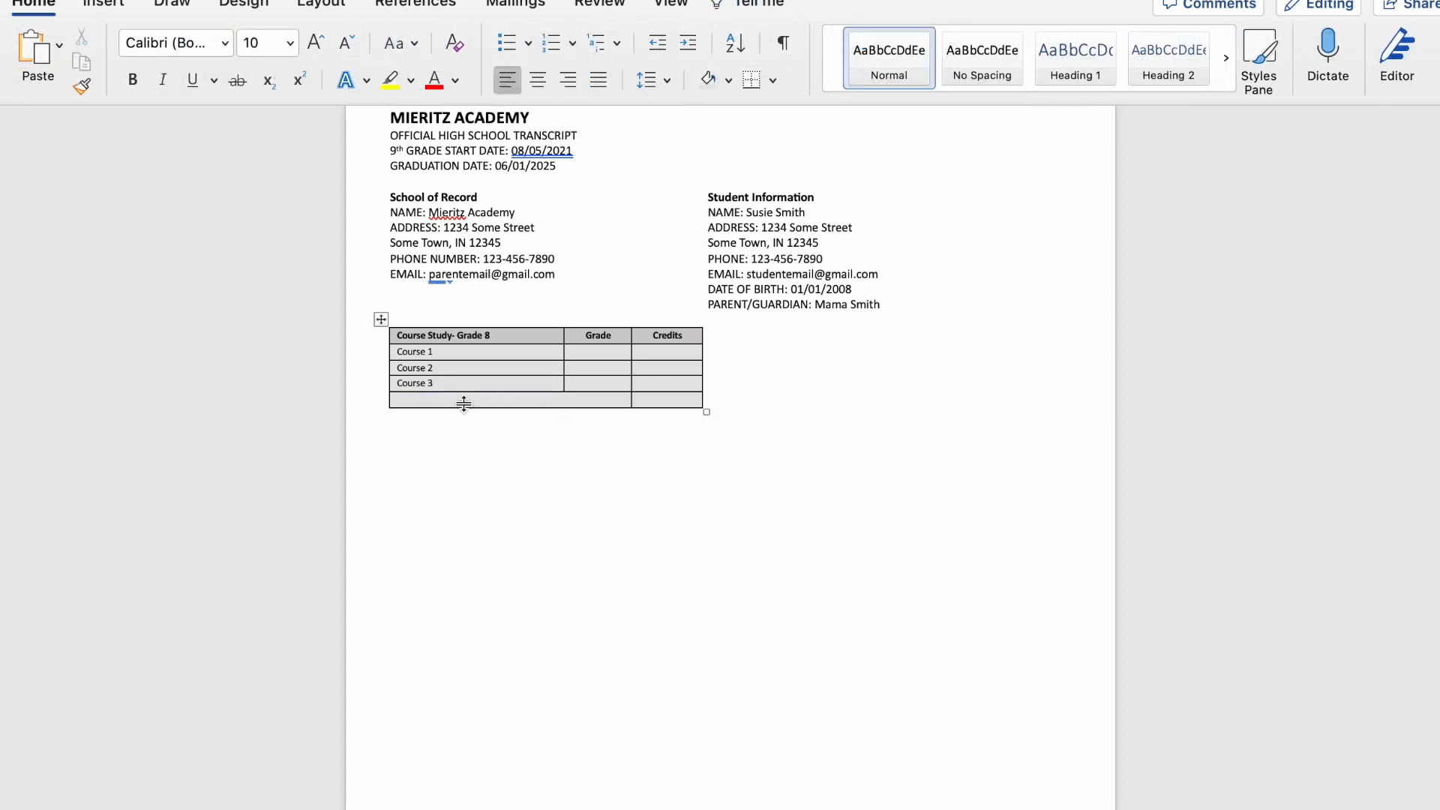
Step: Enter "GPA =" in the merged cell of the table's last row
{"action": "left_click", "coordinate": [427, 397]}
{"action": "type", "text": "GPA ="}
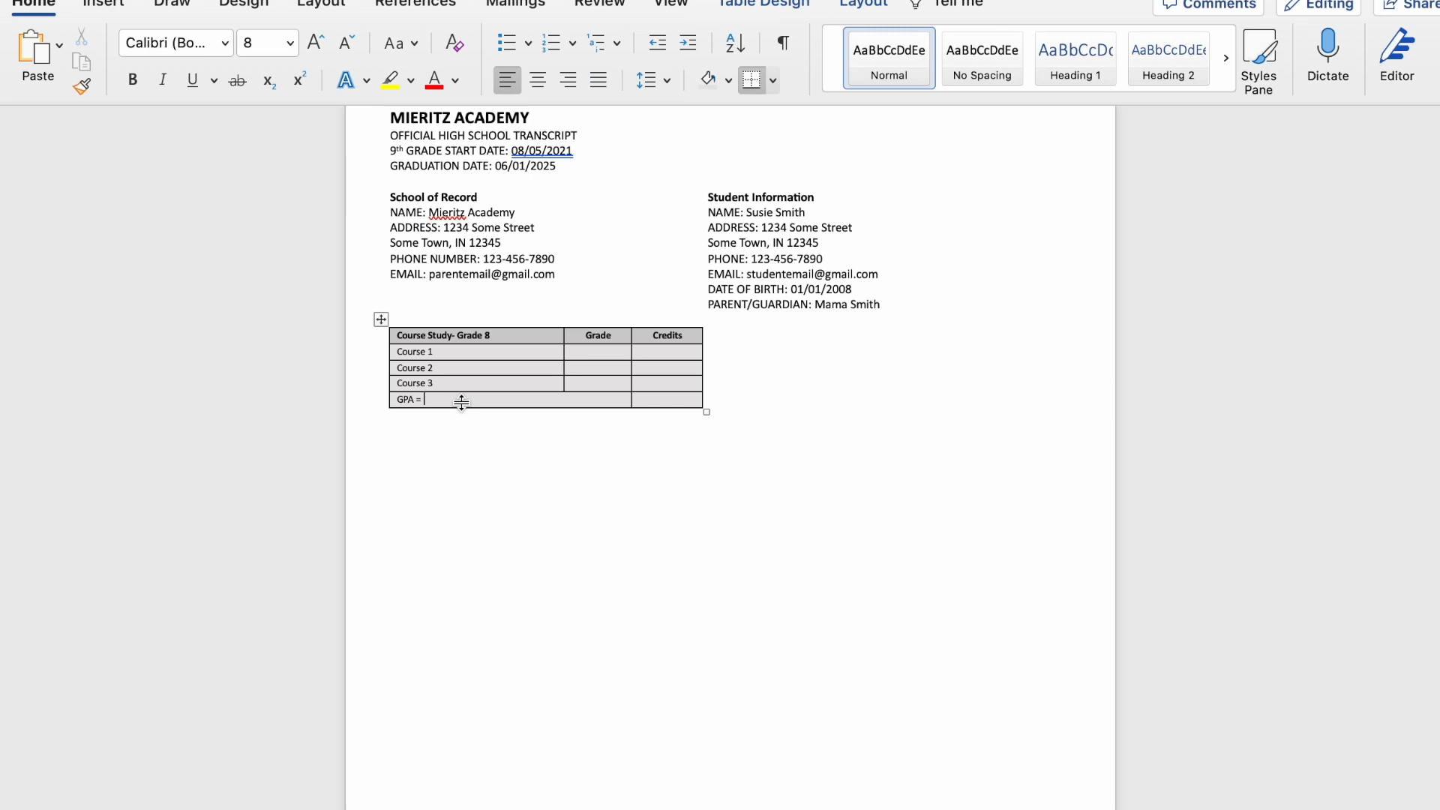
{"action": "left_click", "coordinate": [734, 392]}
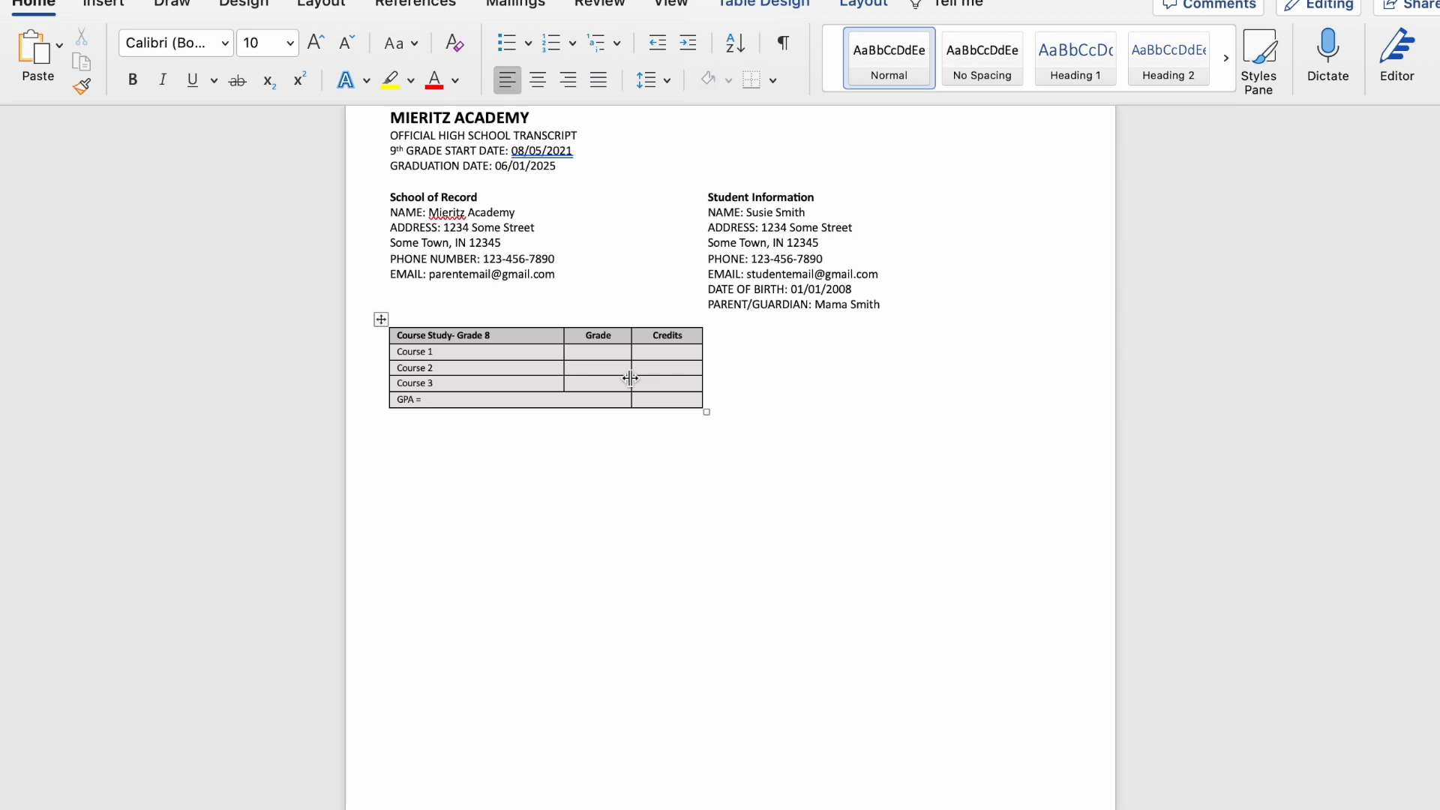
Step: Copy the entire Grade 8 course table and add a blank line below it
{"action": "left_click_drag", "start_coordinate": [701, 397], "coordinate": [526, 339]}
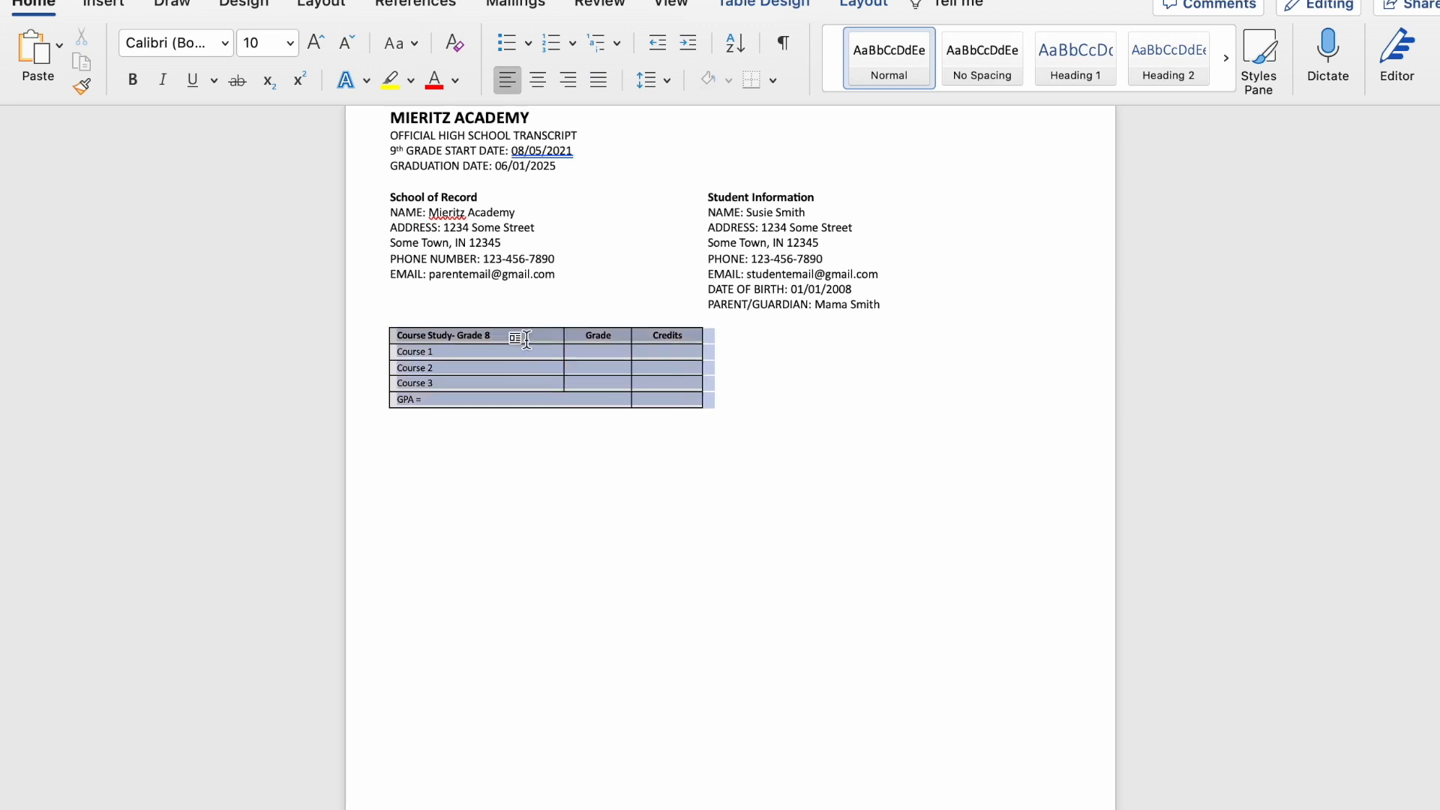
{"action": "right_click", "coordinate": [492, 333]}
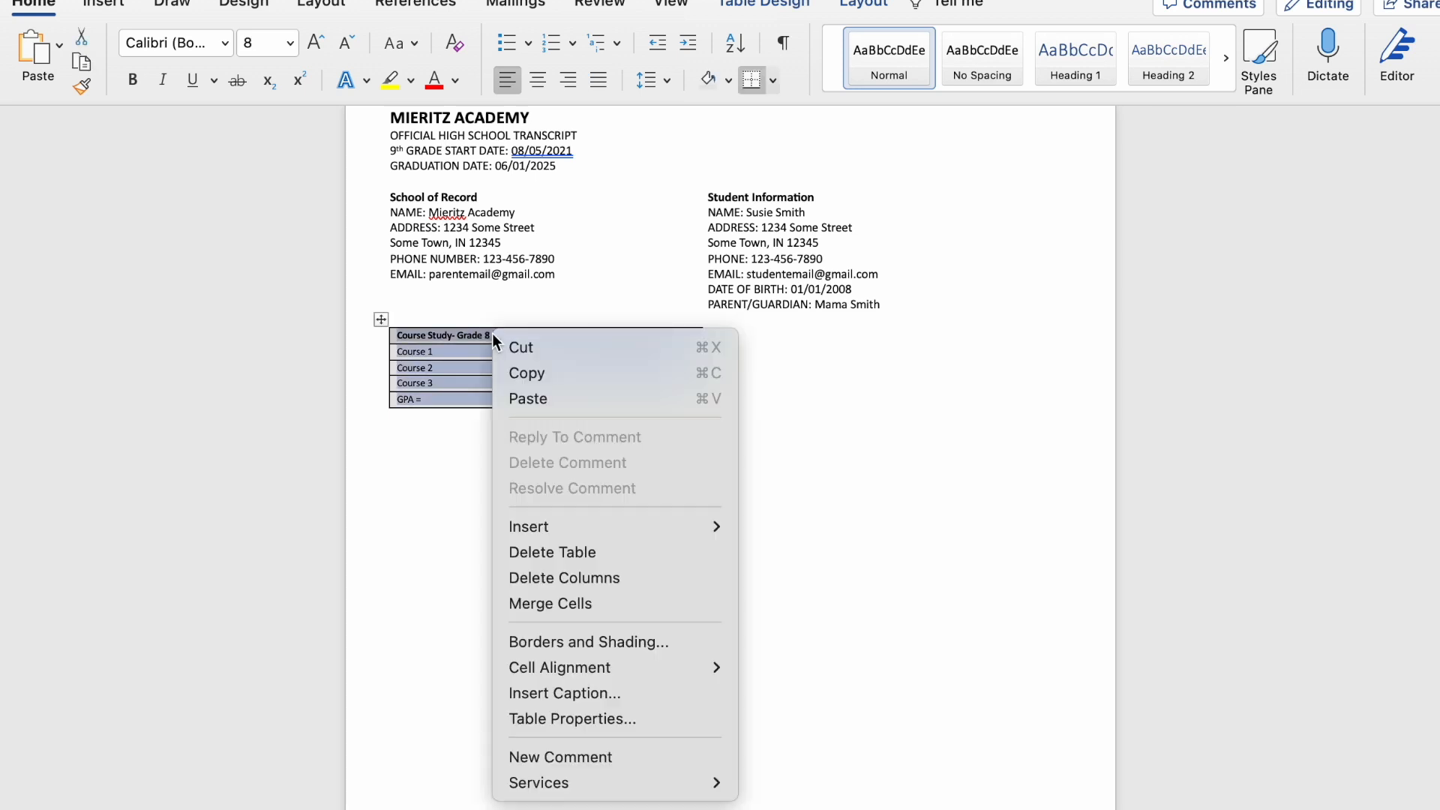
{"action": "left_click", "coordinate": [526, 372]}
{"action": "left_click", "coordinate": [766, 413]}
{"action": "key", "text": "Return"}
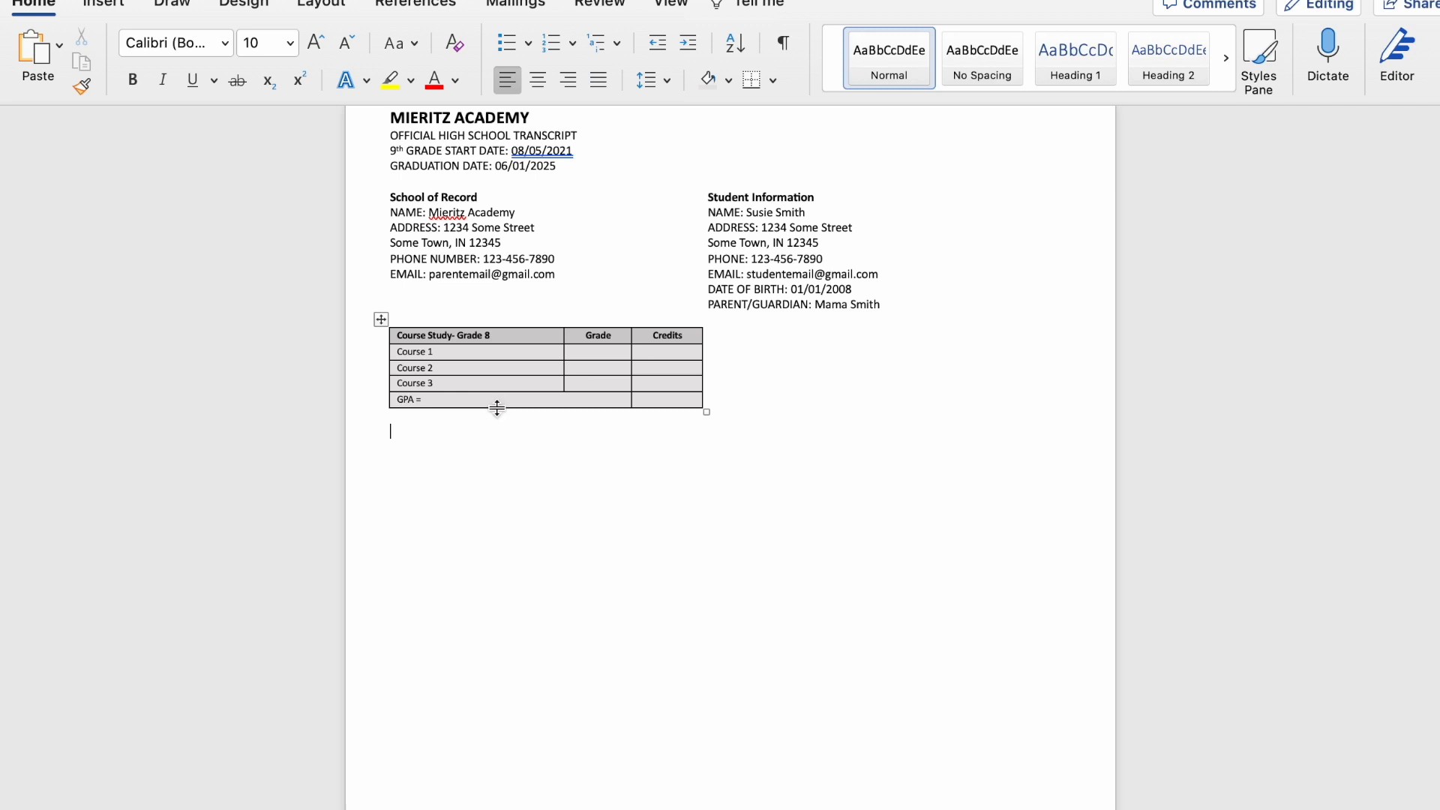
{"action": "left_click", "coordinate": [421, 421]}
{"action": "left_click", "coordinate": [702, 400]}
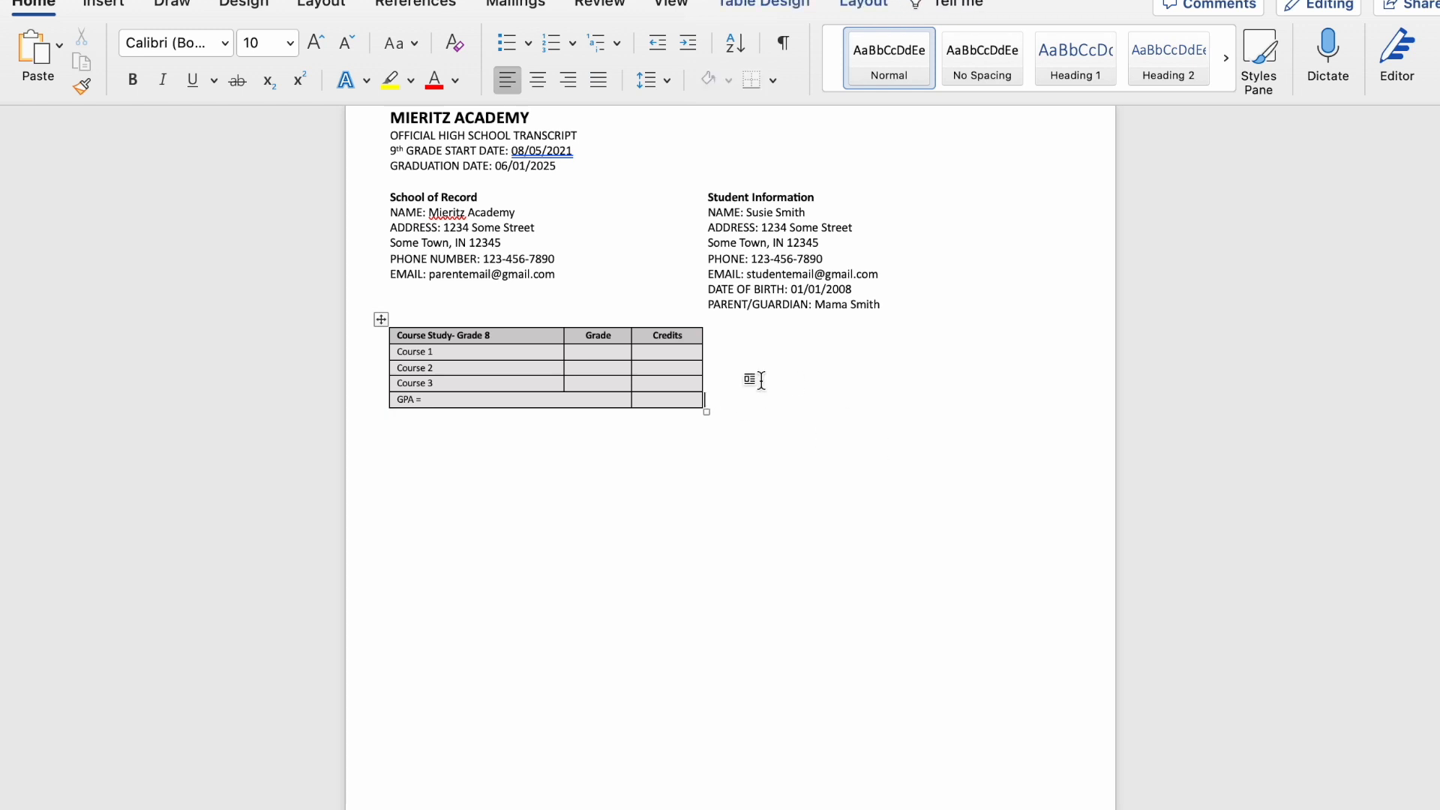
{"action": "key", "text": "Return"}
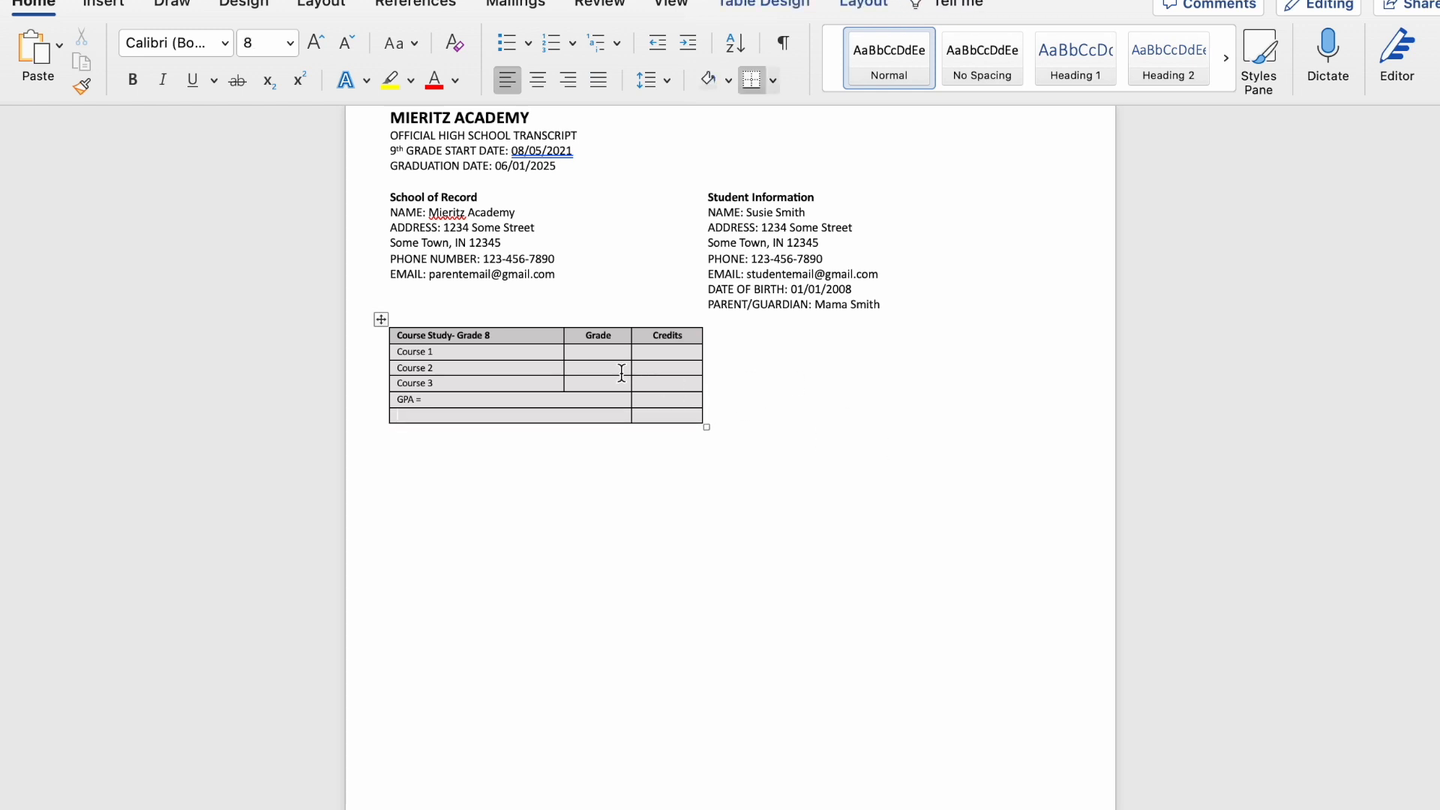
{"action": "key", "text": "super+z"}
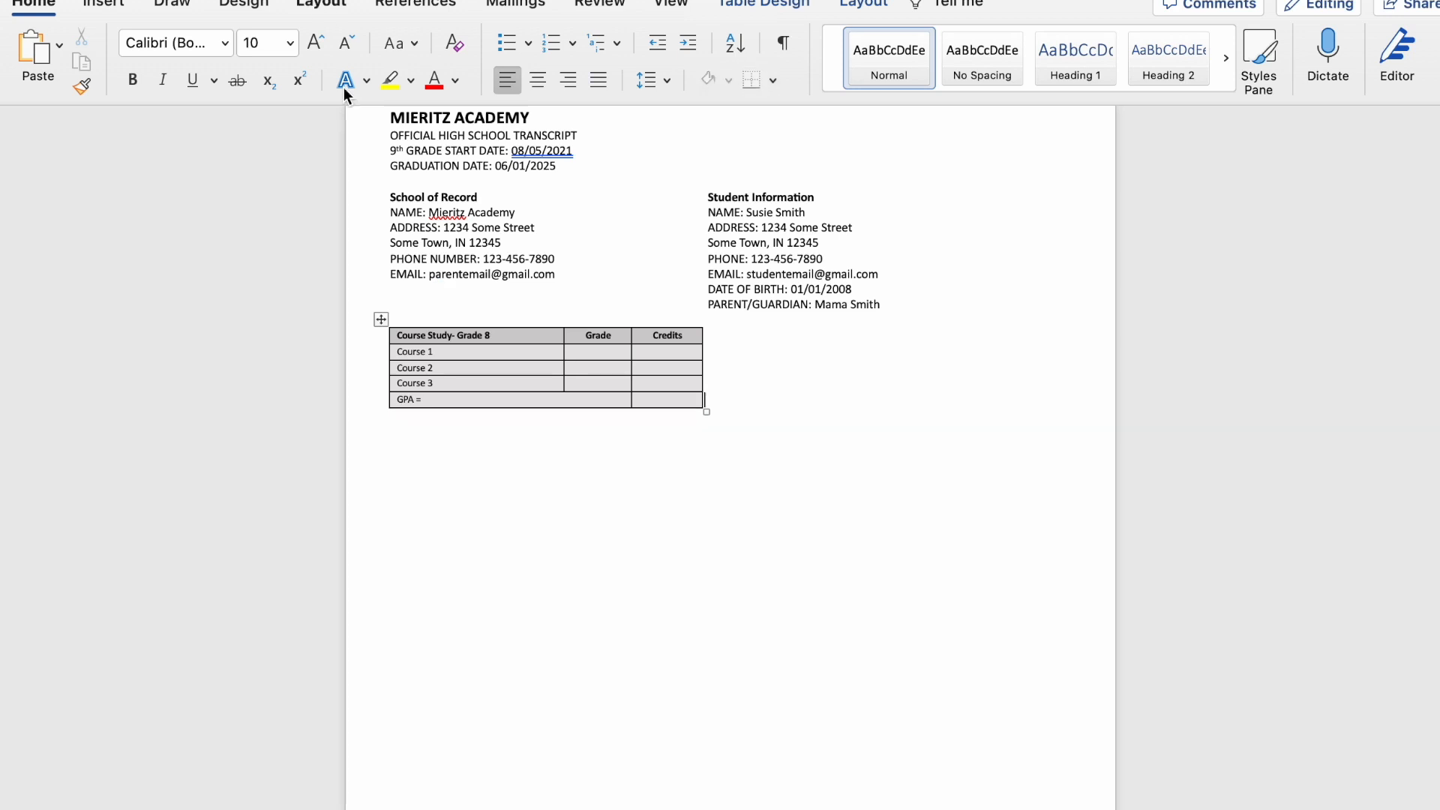
Step: Paste four copies of the course table below the original, leaving a blank line between the tables
{"action": "left_click", "coordinate": [398, 427]}
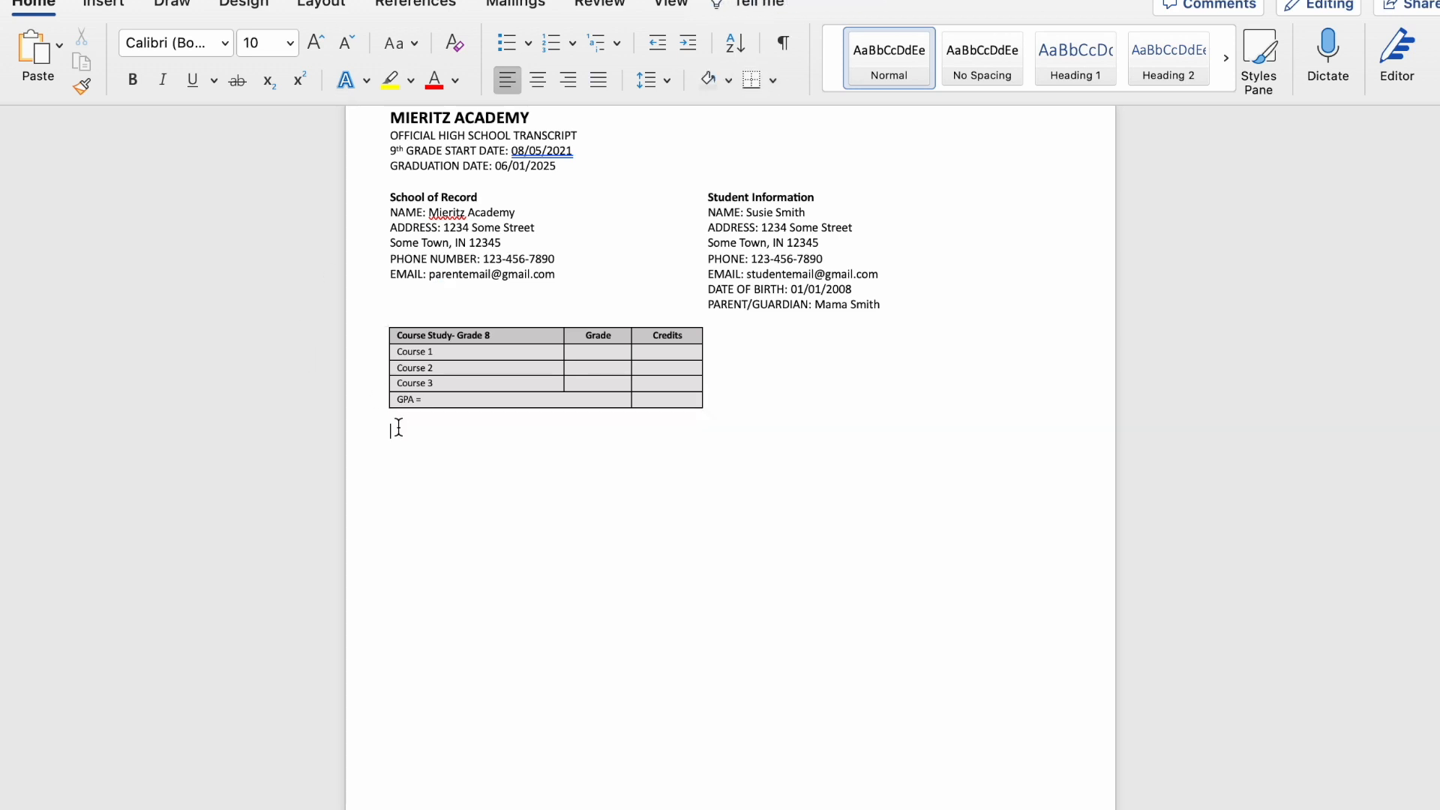
{"action": "key", "text": "super+v"}
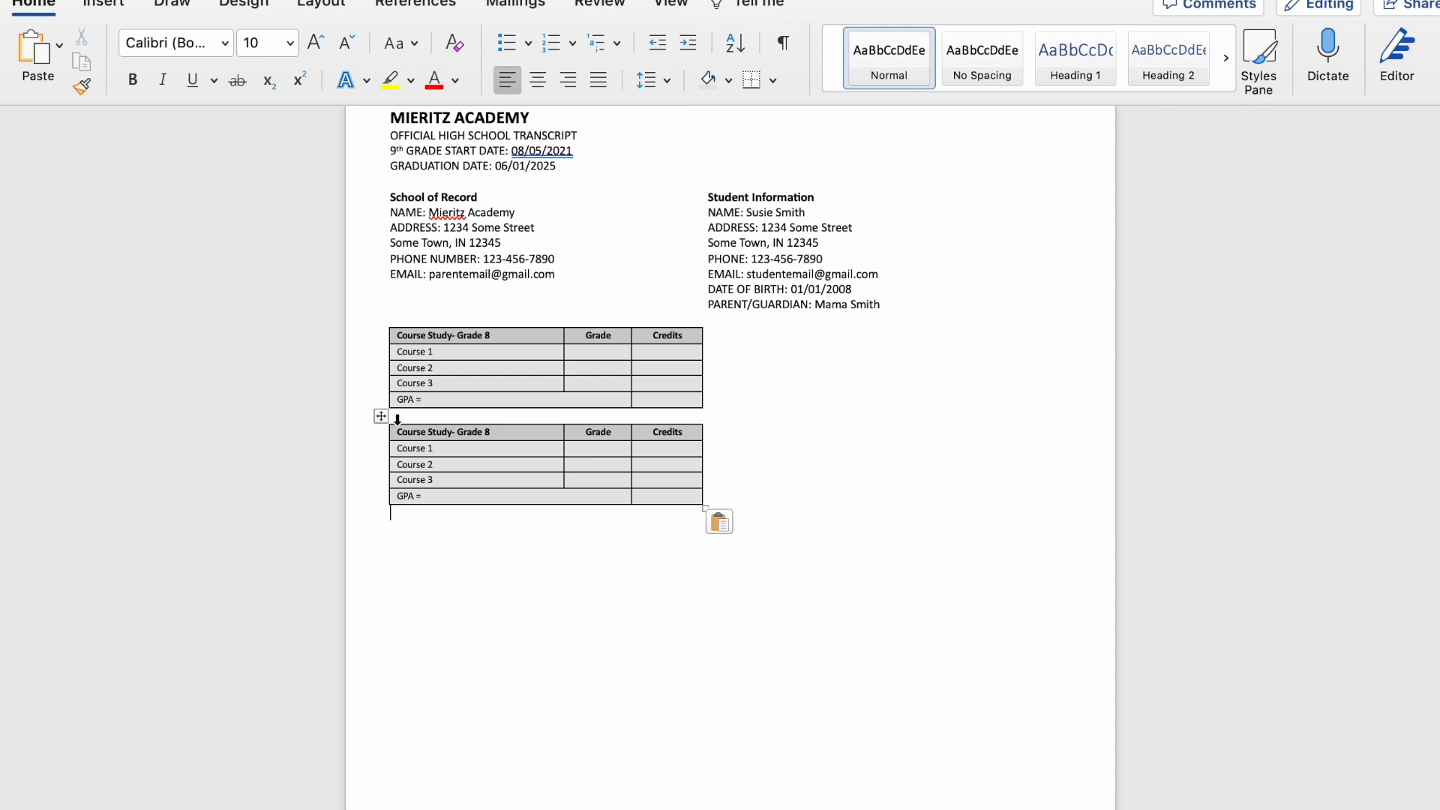
{"action": "key", "text": "Return"}
{"action": "key", "text": "super+v"}
{"action": "key", "text": "Return"}
{"action": "key", "text": "super+v"}
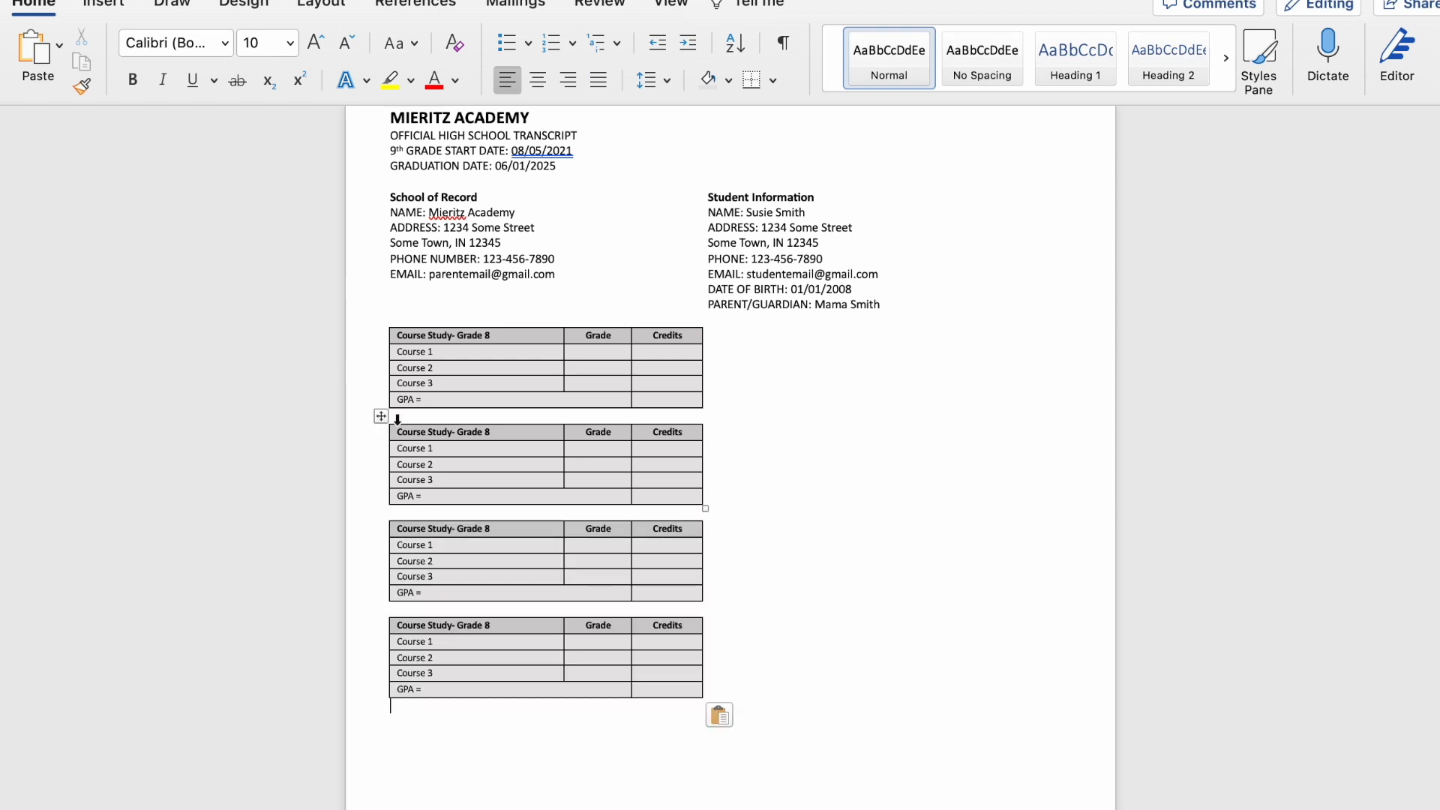
{"action": "key", "text": "Return"}
{"action": "key", "text": "super+v"}
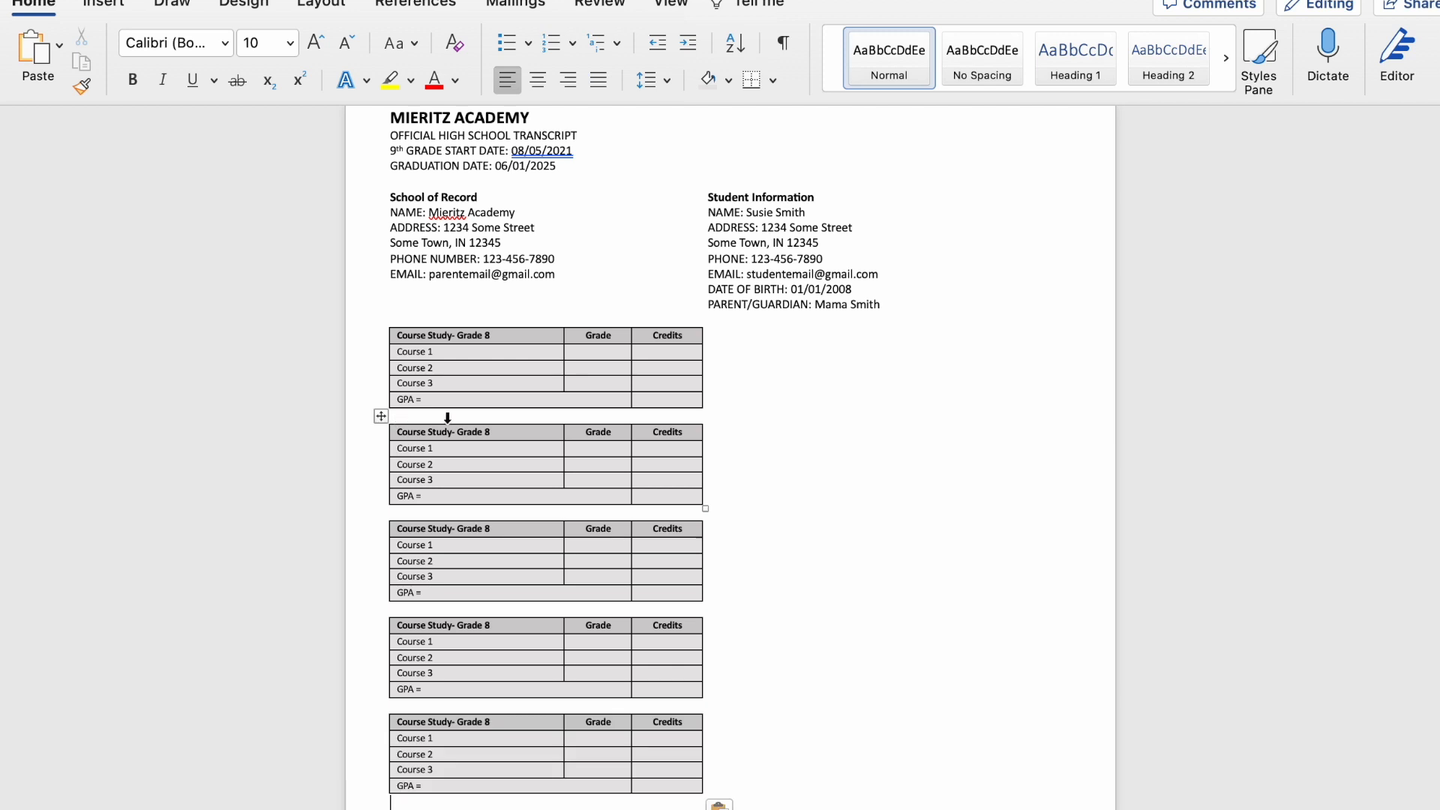
Step: Renumber the headings of the four copied tables as Grade 9, Grade 10, Grade 11 and Grade 12
{"action": "left_click", "coordinate": [498, 435]}
{"action": "key", "text": "BackSpace"}
{"action": "type", "text": "9"}
{"action": "left_click", "coordinate": [502, 529]}
{"action": "key", "text": "BackSpace"}
{"action": "type", "text": "10"}
{"action": "left_click", "coordinate": [537, 629]}
{"action": "key", "text": "BackSpace"}
{"action": "type", "text": "11"}
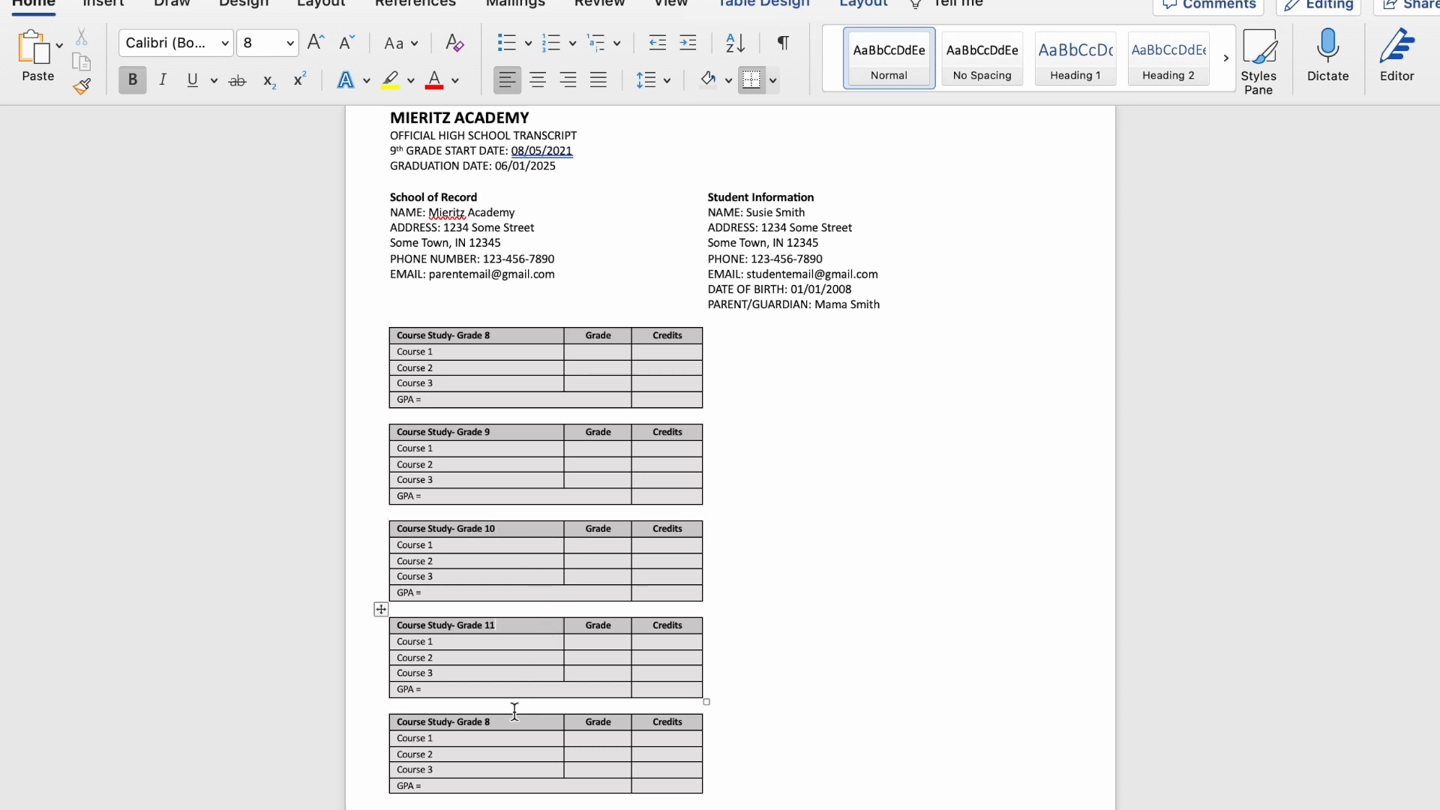
{"action": "left_click", "coordinate": [507, 722]}
{"action": "key", "text": "BackSpace"}
{"action": "type", "text": "12"}
Step: Insert an empty row below Course 3 in the Grade 9 table
{"action": "scroll", "coordinate": [730, 450], "scroll_direction": "down", "scroll_amount": 5}
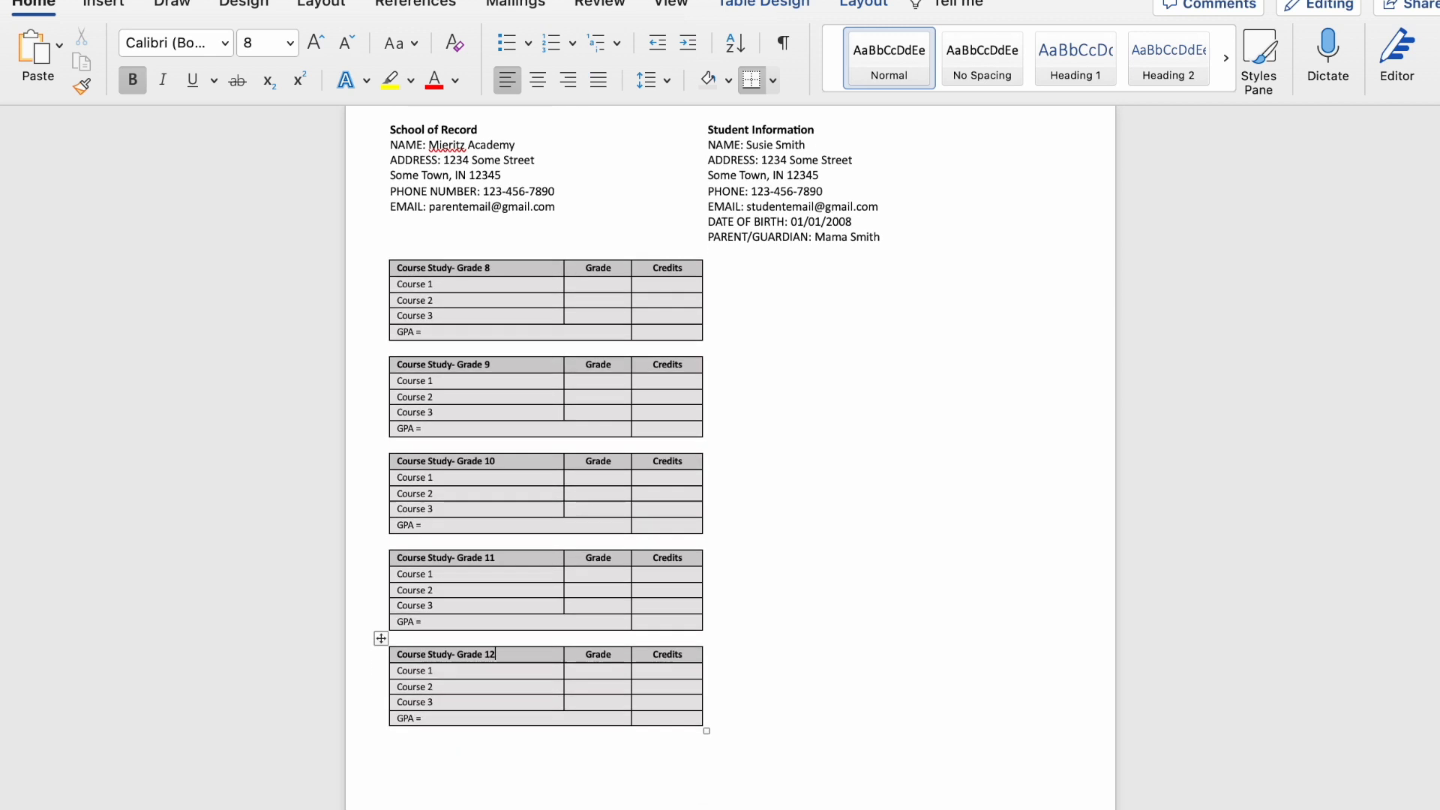
{"action": "scroll", "coordinate": [555, 525], "scroll_direction": "up", "scroll_amount": 2}
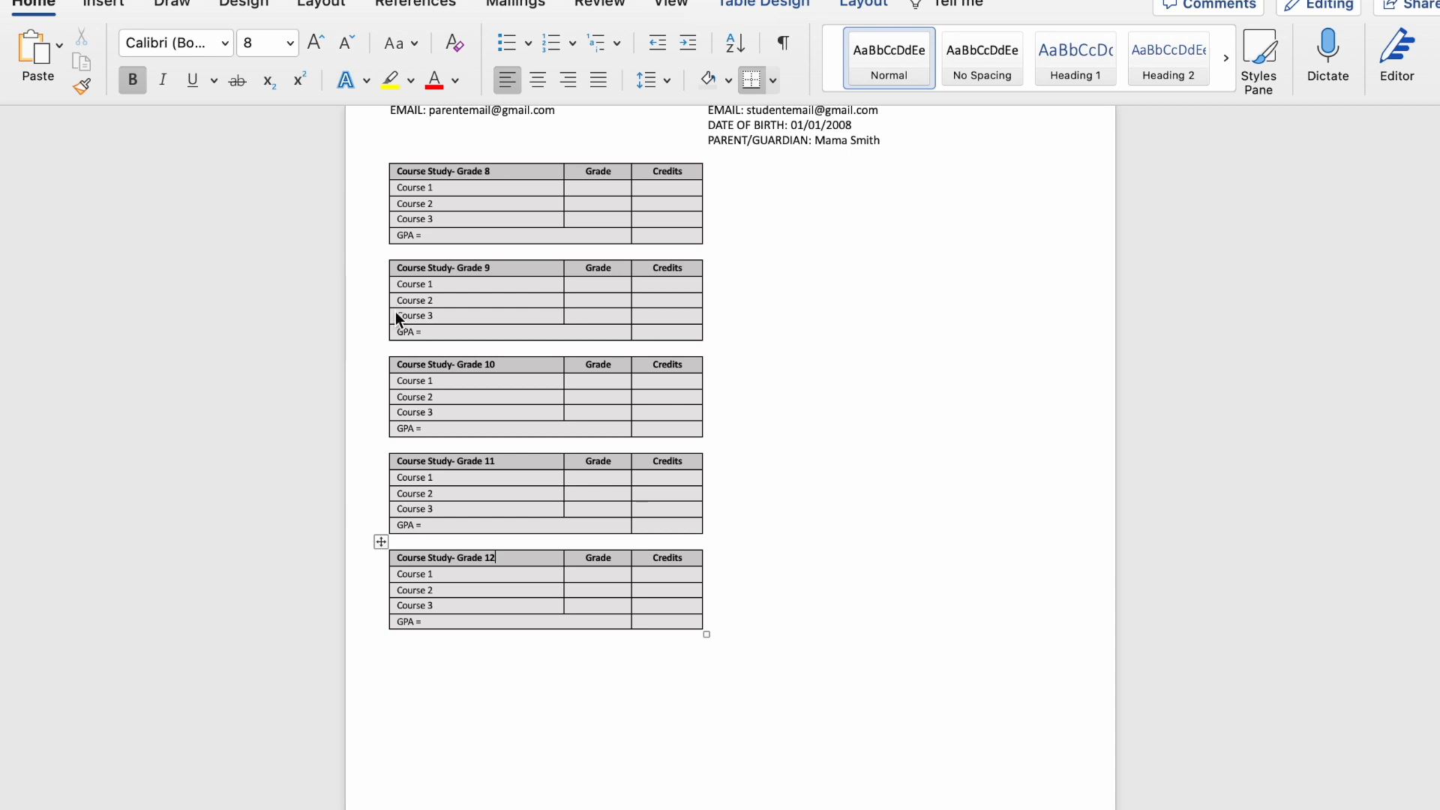
{"action": "left_click_drag", "start_coordinate": [395, 312], "coordinate": [655, 321]}
{"action": "right_click", "coordinate": [655, 321]}
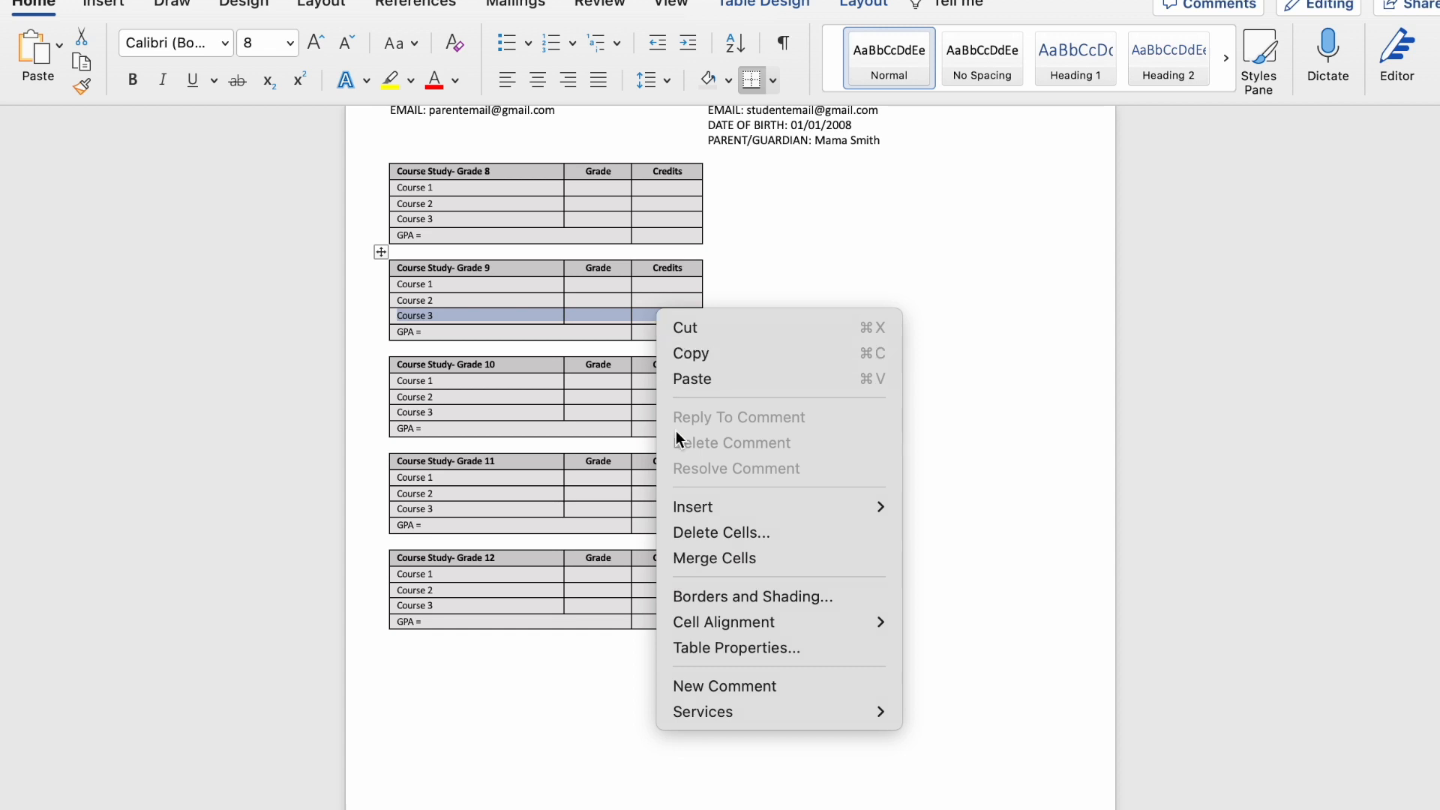
{"action": "mouse_move", "coordinate": [681, 504]}
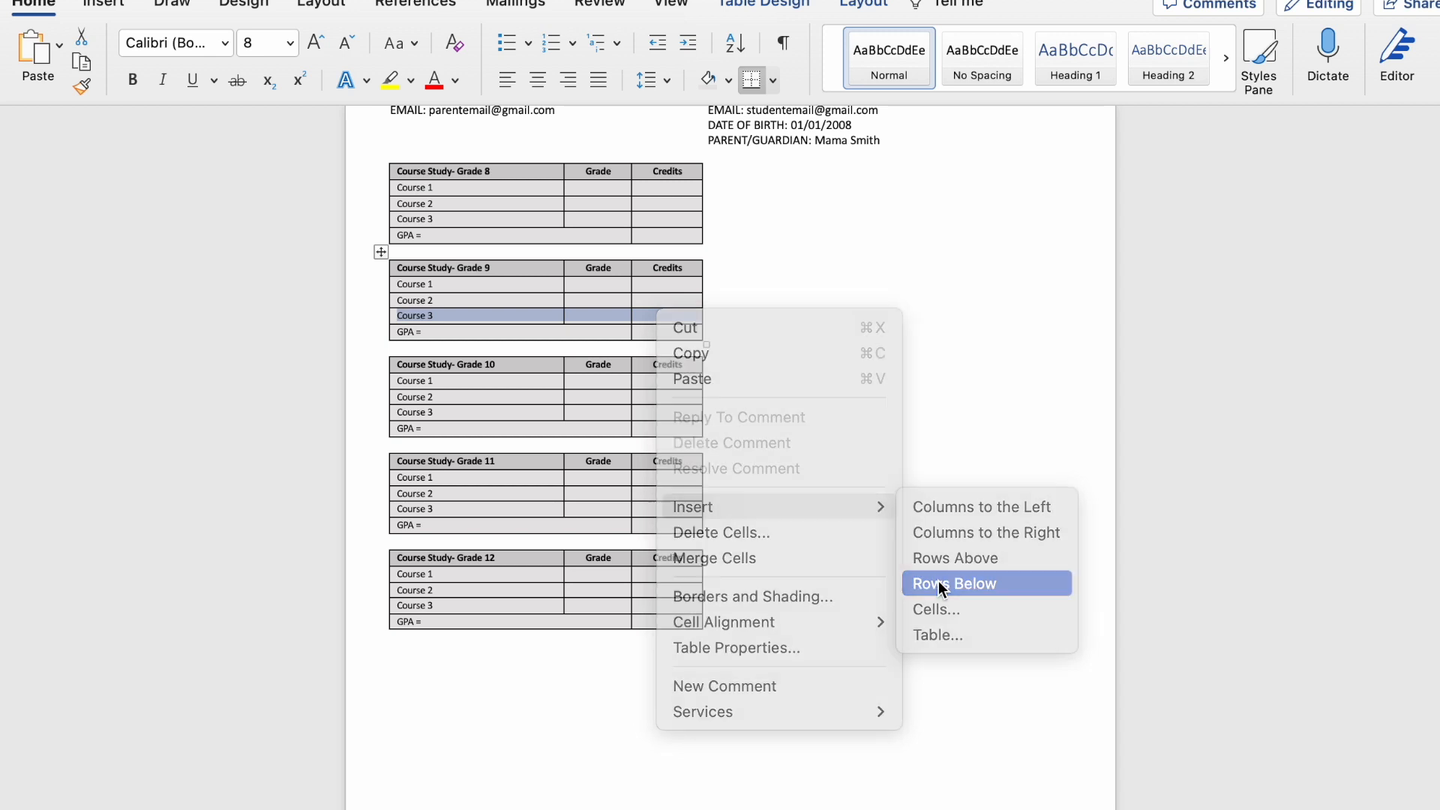
{"action": "left_click", "coordinate": [940, 584]}
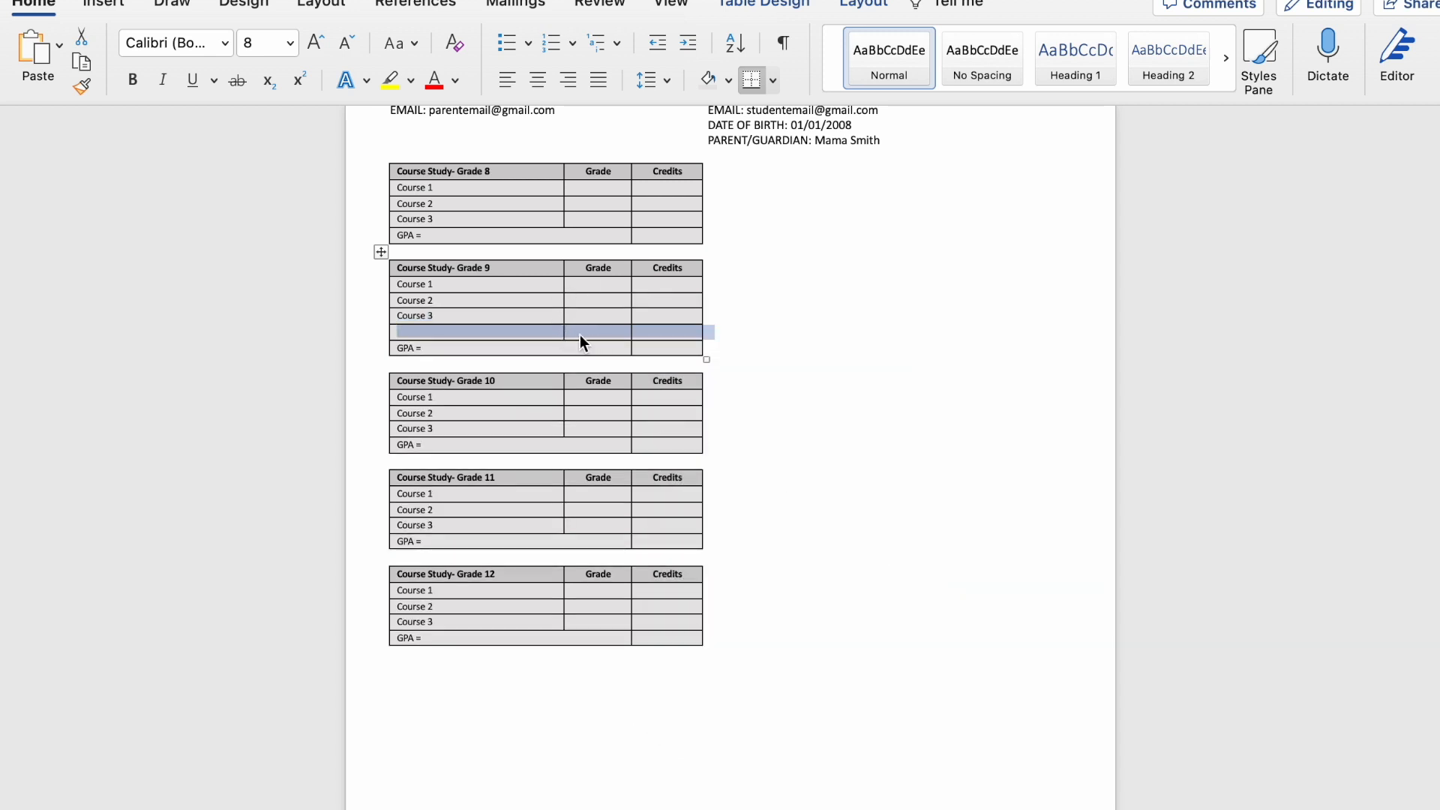
{"action": "left_click", "coordinate": [762, 321]}
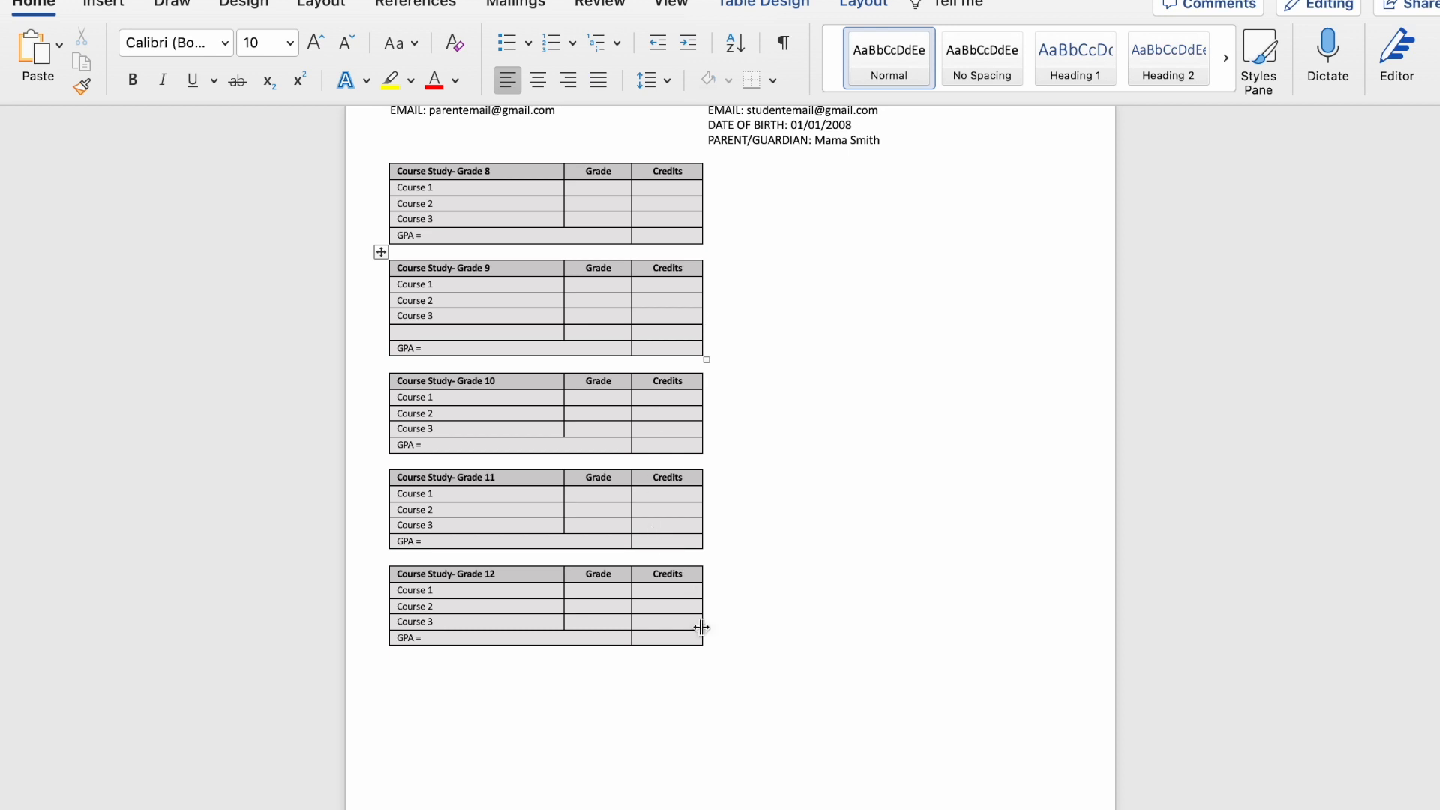
Step: Insert a six-column, four-row table below the Grade 12 table and narrow it to about the course tables' width
{"action": "left_click", "coordinate": [629, 669]}
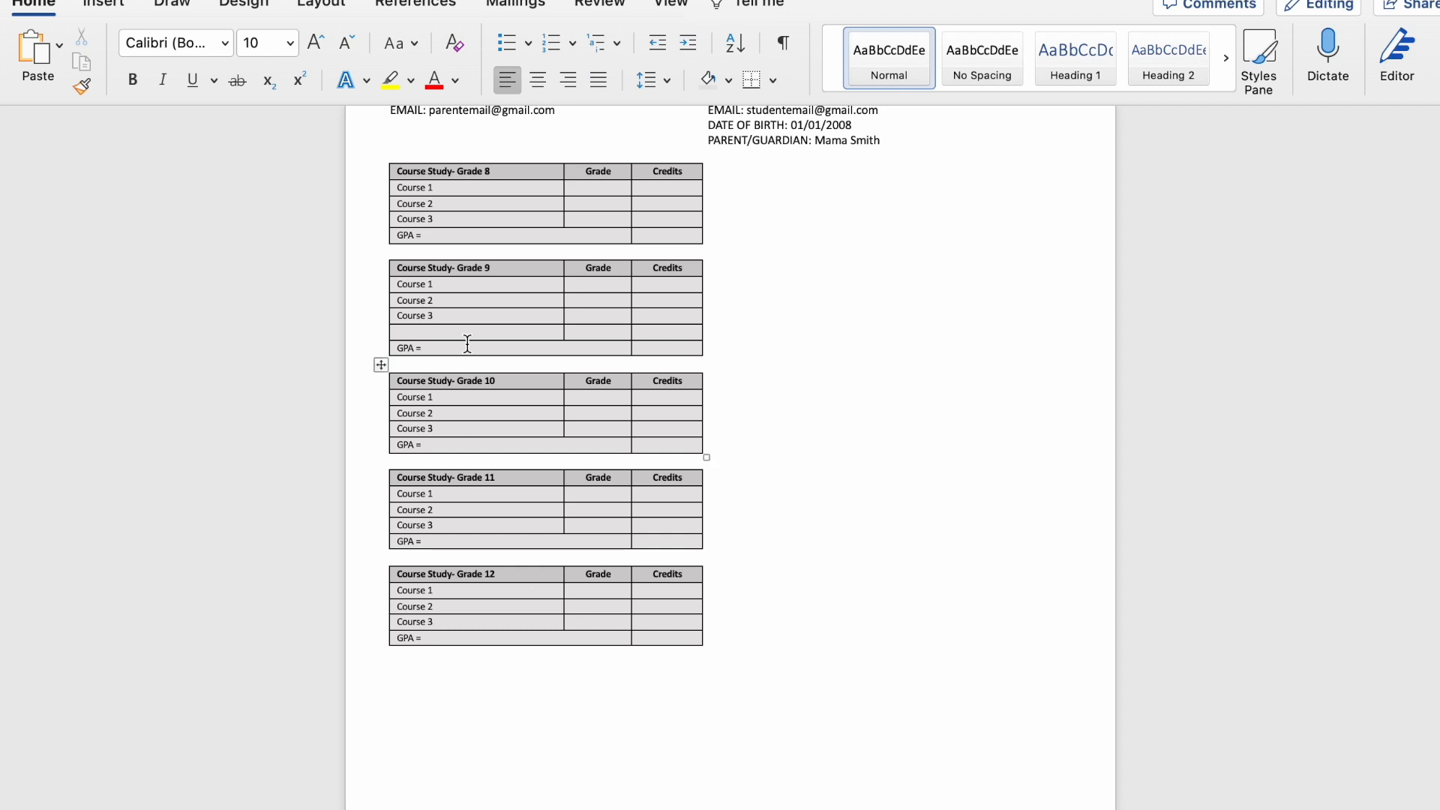
{"action": "left_click", "coordinate": [113, 5]}
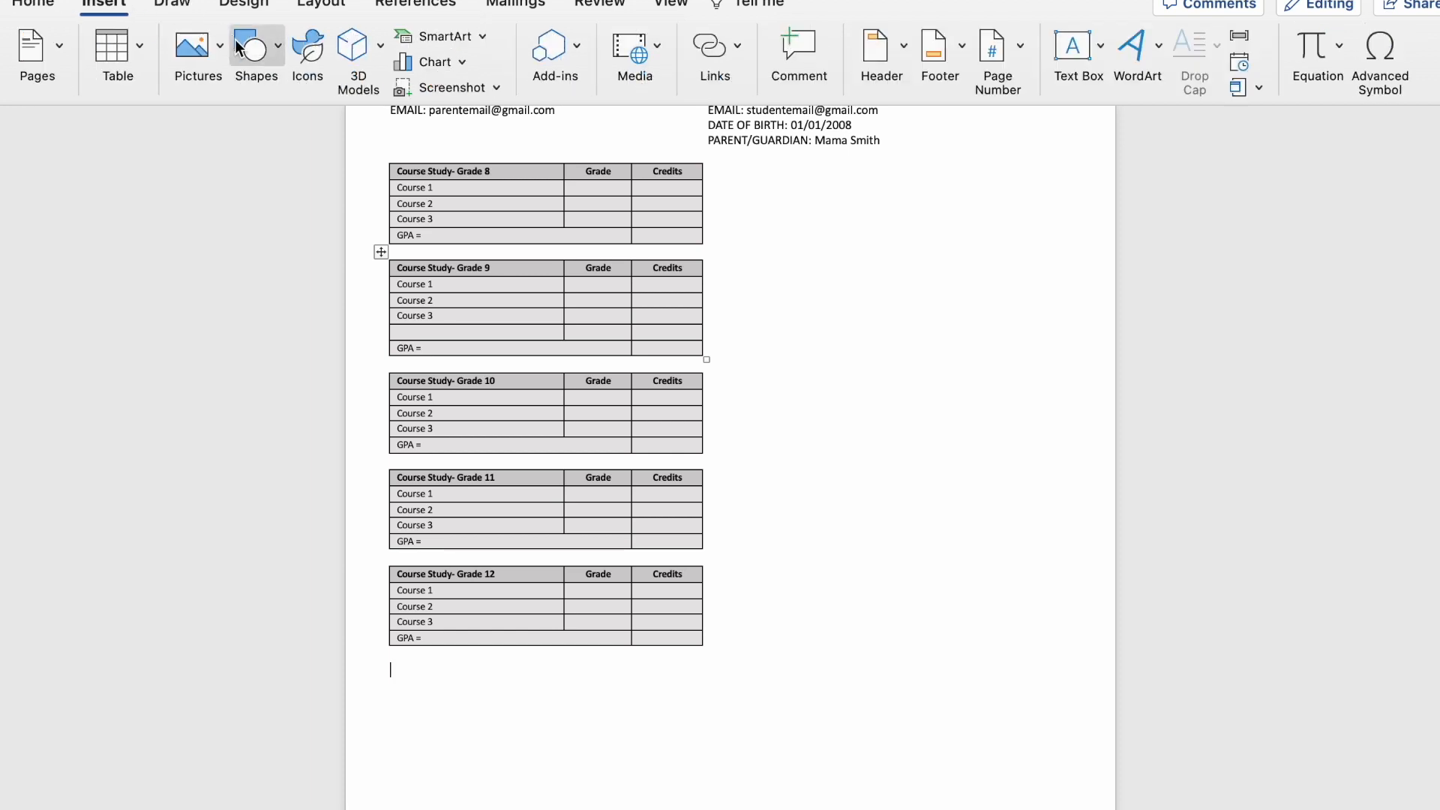
{"action": "left_click", "coordinate": [138, 48]}
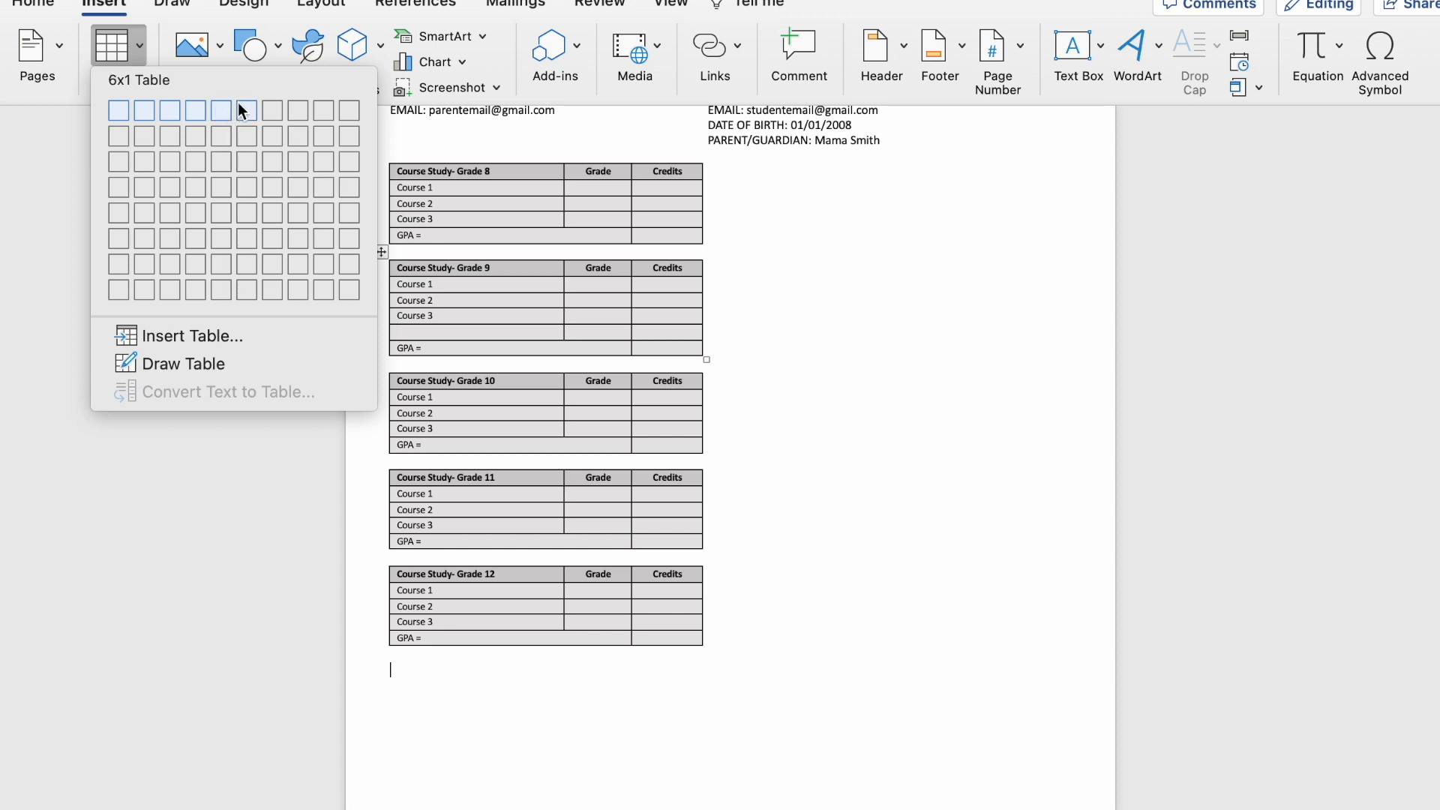
{"action": "left_click", "coordinate": [241, 183]}
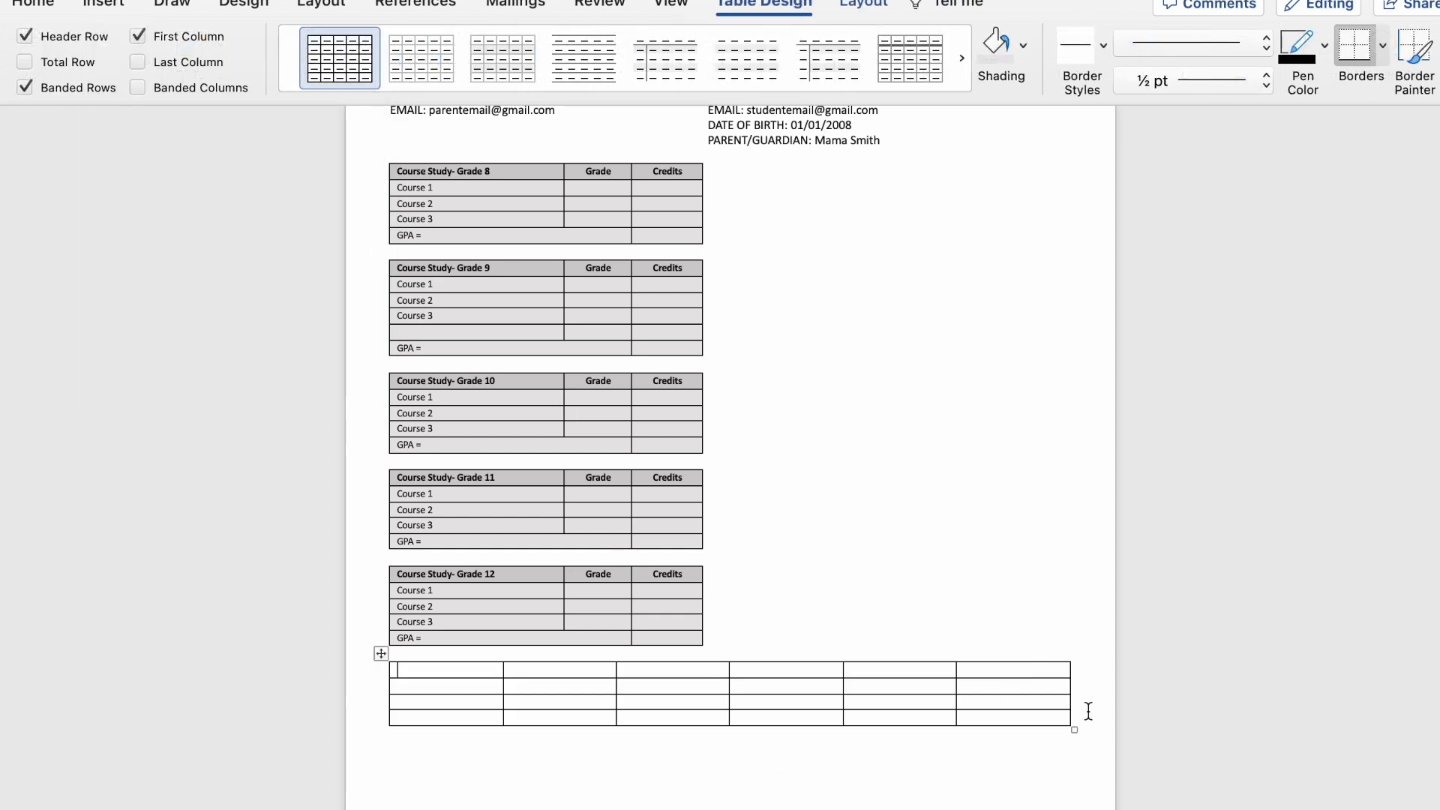
{"action": "left_click_drag", "start_coordinate": [1074, 729], "coordinate": [704, 708]}
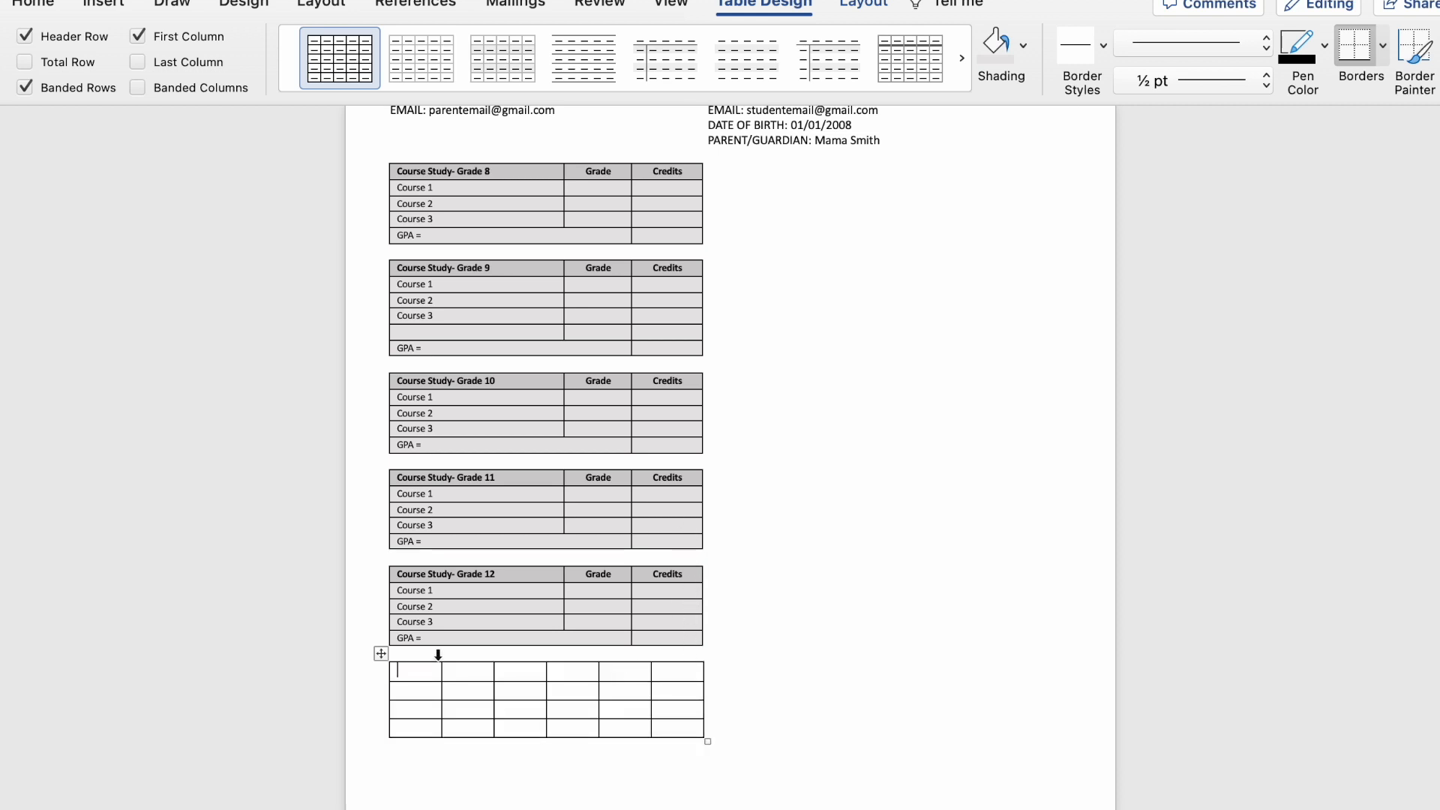
Step: Merge all six cells in the top row of the new table
{"action": "left_click_drag", "start_coordinate": [418, 672], "coordinate": [673, 679]}
{"action": "right_click", "coordinate": [672, 679]}
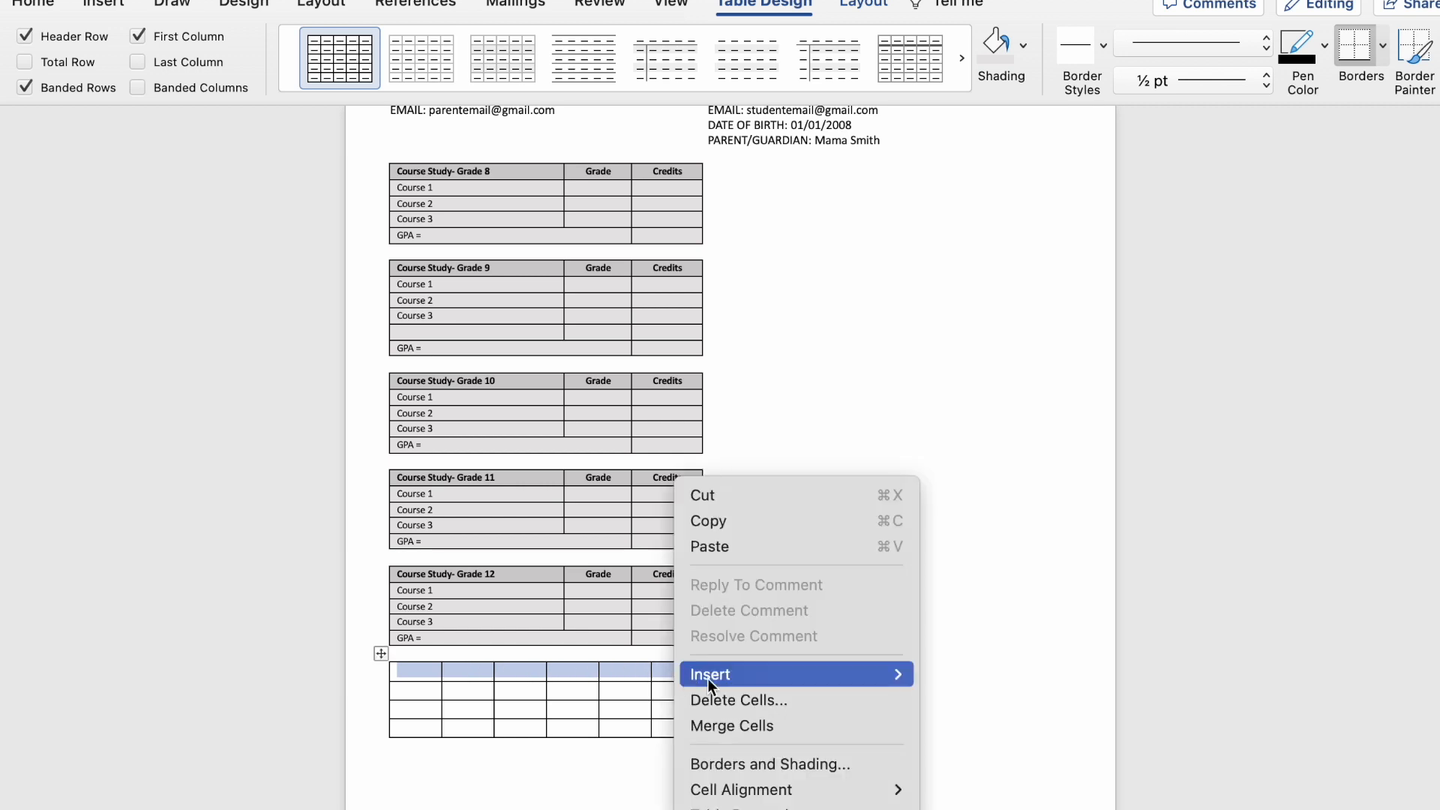
{"action": "left_click", "coordinate": [685, 724]}
Step: Enter the title "Summary By Grade" in the merged top row and make it bold
{"action": "left_click", "coordinate": [412, 679]}
{"action": "type", "text": "S"}
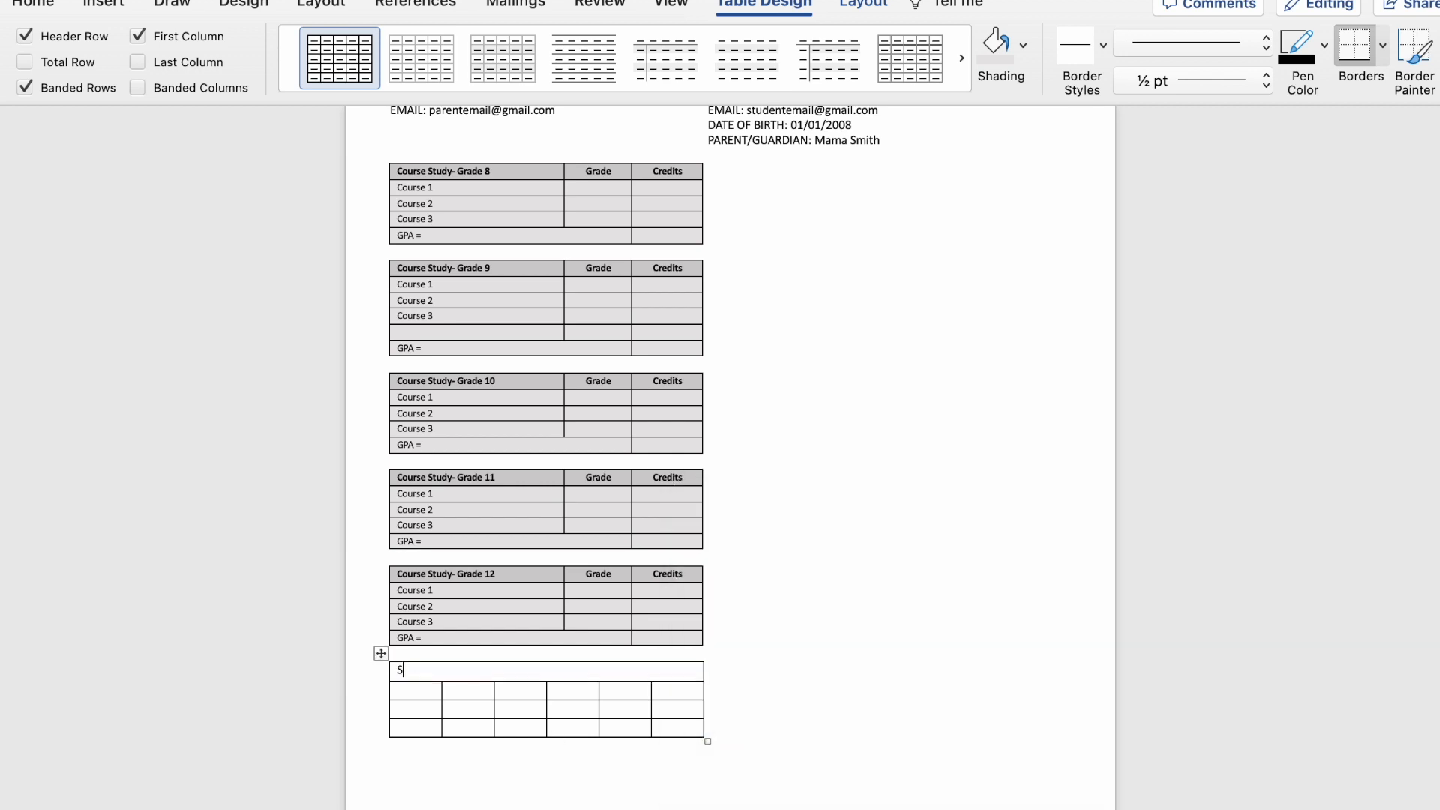
{"action": "type", "text": "ummary By Grade"}
{"action": "left_click_drag", "start_coordinate": [510, 671], "coordinate": [438, 673]}
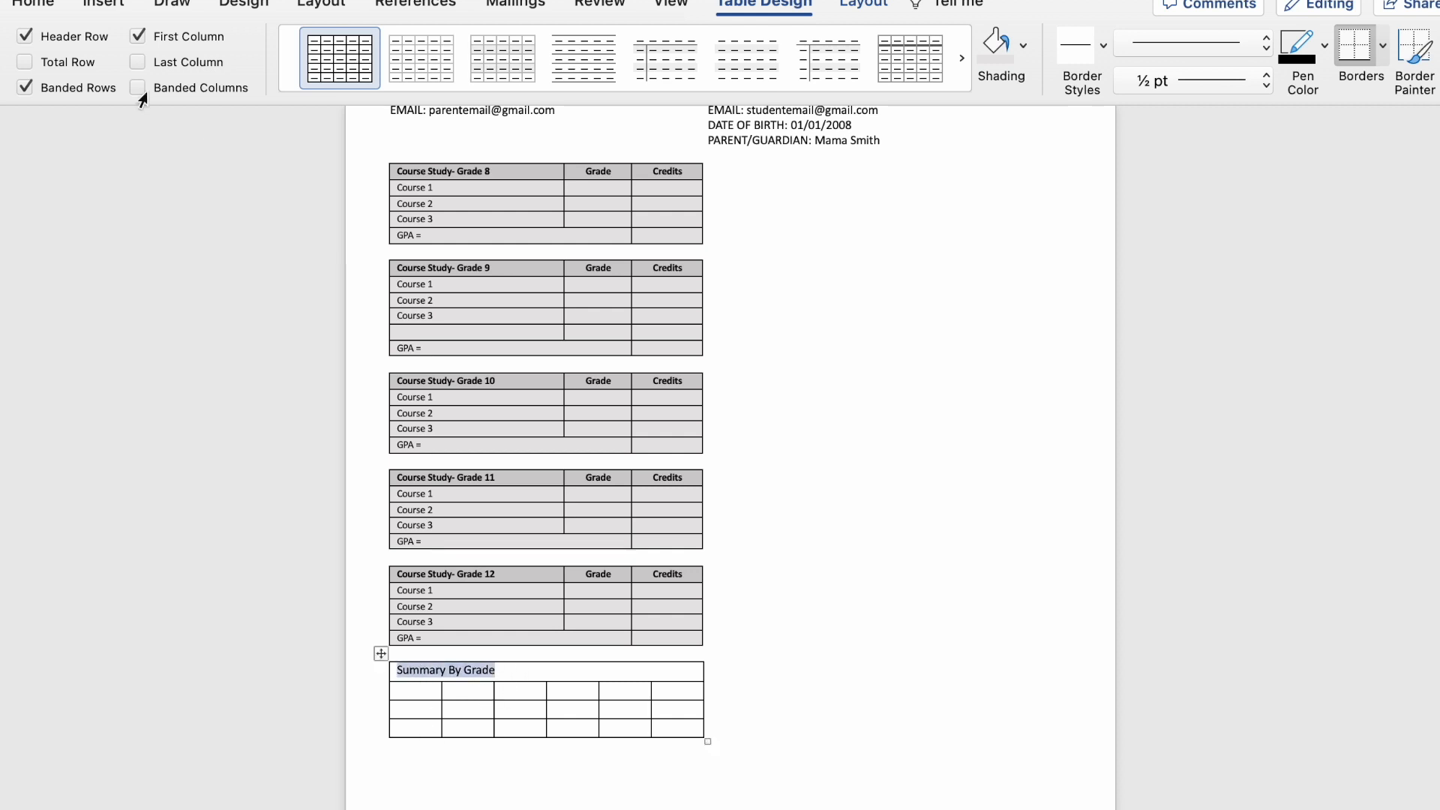
{"action": "left_click", "coordinate": [53, 9]}
{"action": "left_click", "coordinate": [132, 79]}
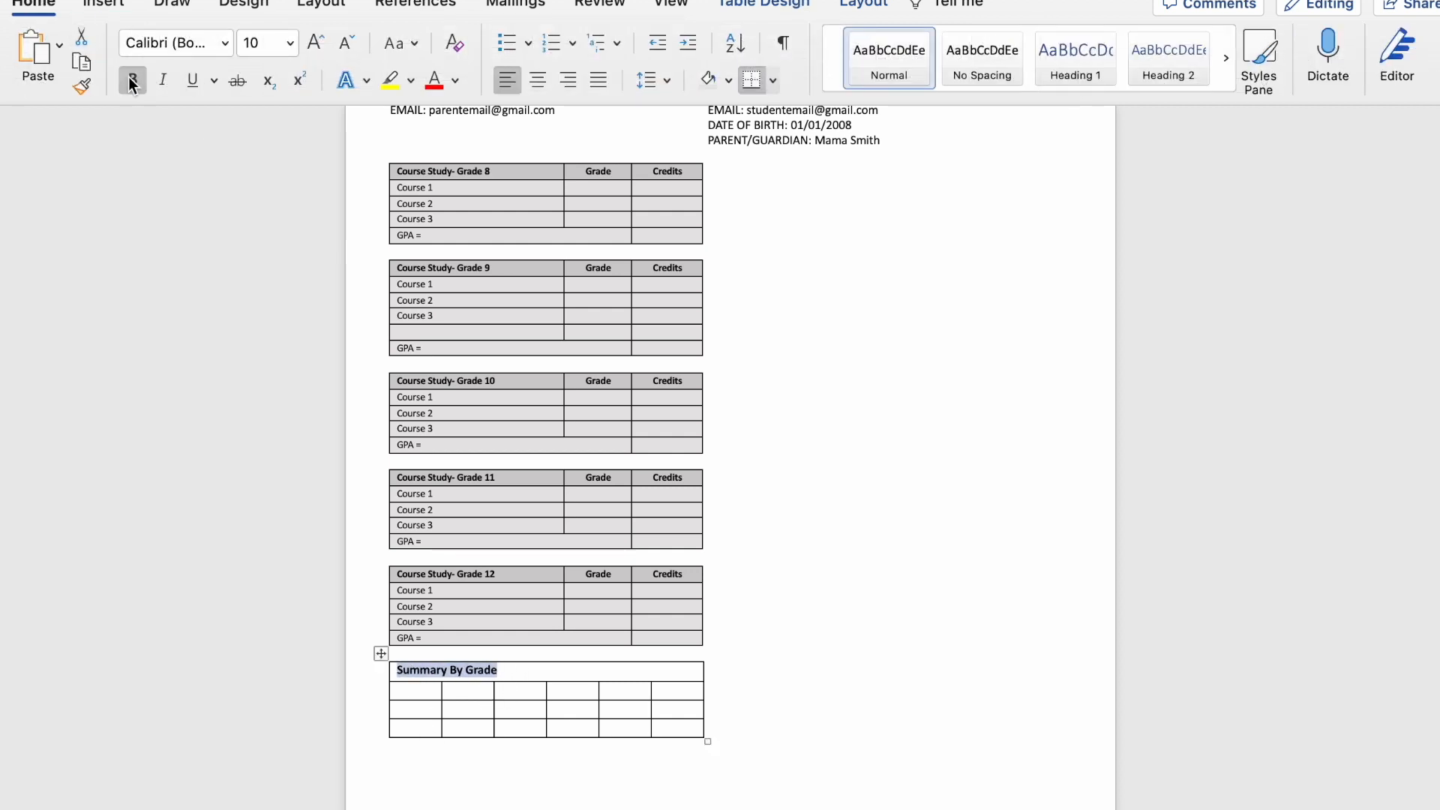
Step: Label the second row Grade, 8th, 9th, 10th, 11th and 12th, and the rows below "Cum. GPA" and "Credits Earned"
{"action": "left_click", "coordinate": [415, 688]}
{"action": "type", "text": "Grade"}
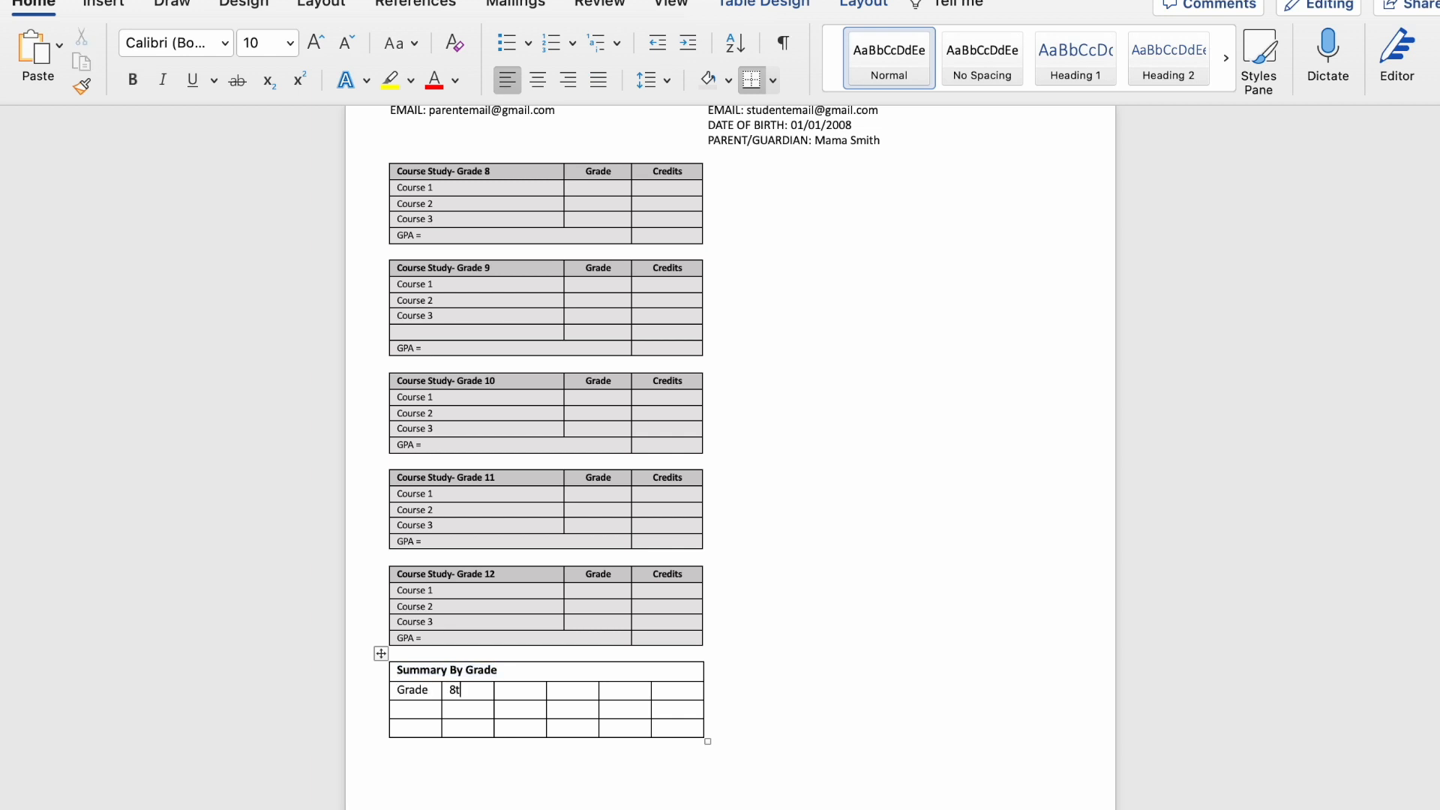
{"action": "key", "text": "Tab"}
{"action": "type", "text": "10th"}
{"action": "key", "text": "Tab"}
{"action": "type", "text": "Cum. GPA"}
{"action": "left_click", "coordinate": [435, 743]}
{"action": "type", "text": "Credits Earned"}
Step: Set the font size of the whole summary table to 8
{"action": "left_click_drag", "start_coordinate": [669, 746], "coordinate": [405, 670]}
{"action": "left_click", "coordinate": [290, 43]}
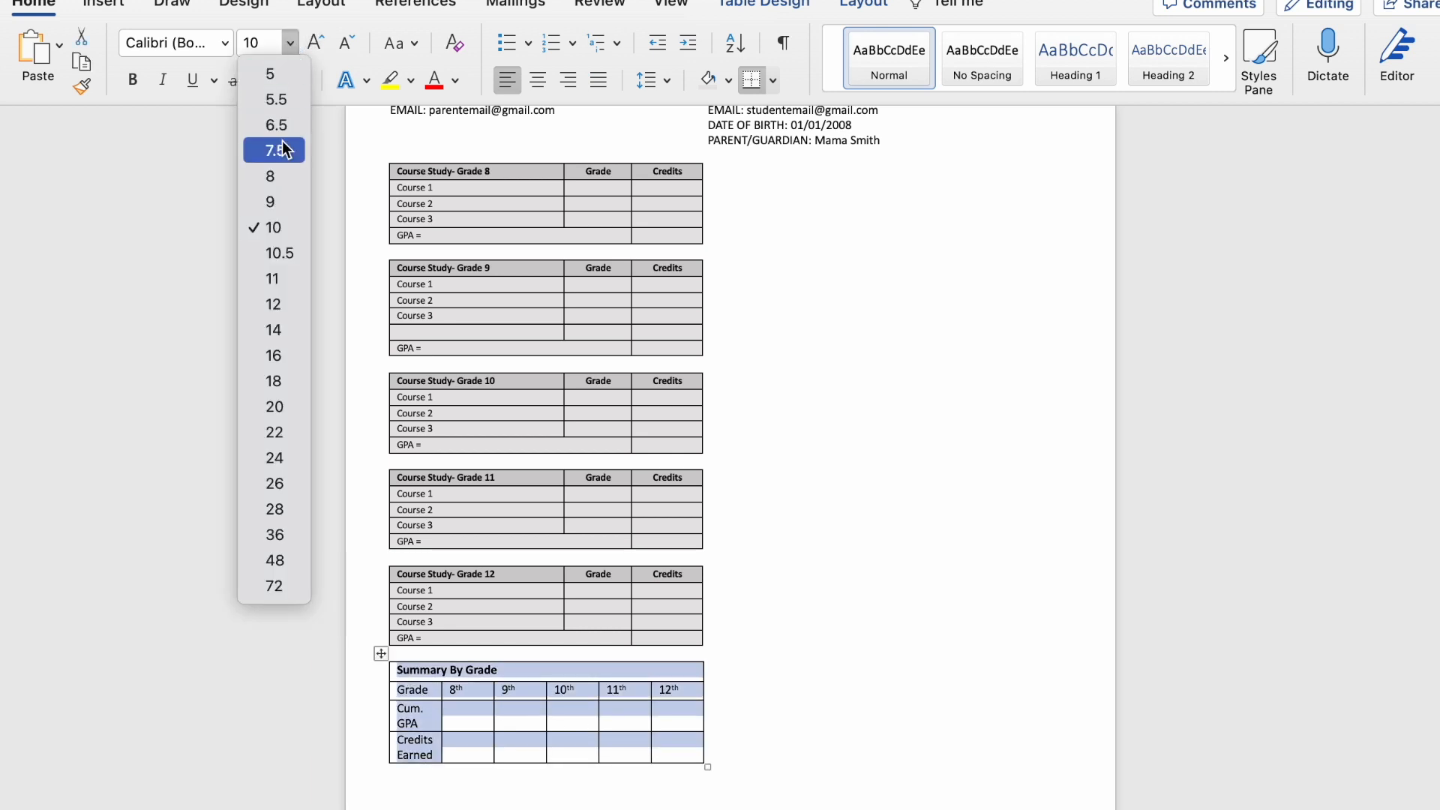
{"action": "left_click", "coordinate": [279, 176]}
{"action": "left_click", "coordinate": [679, 697]}
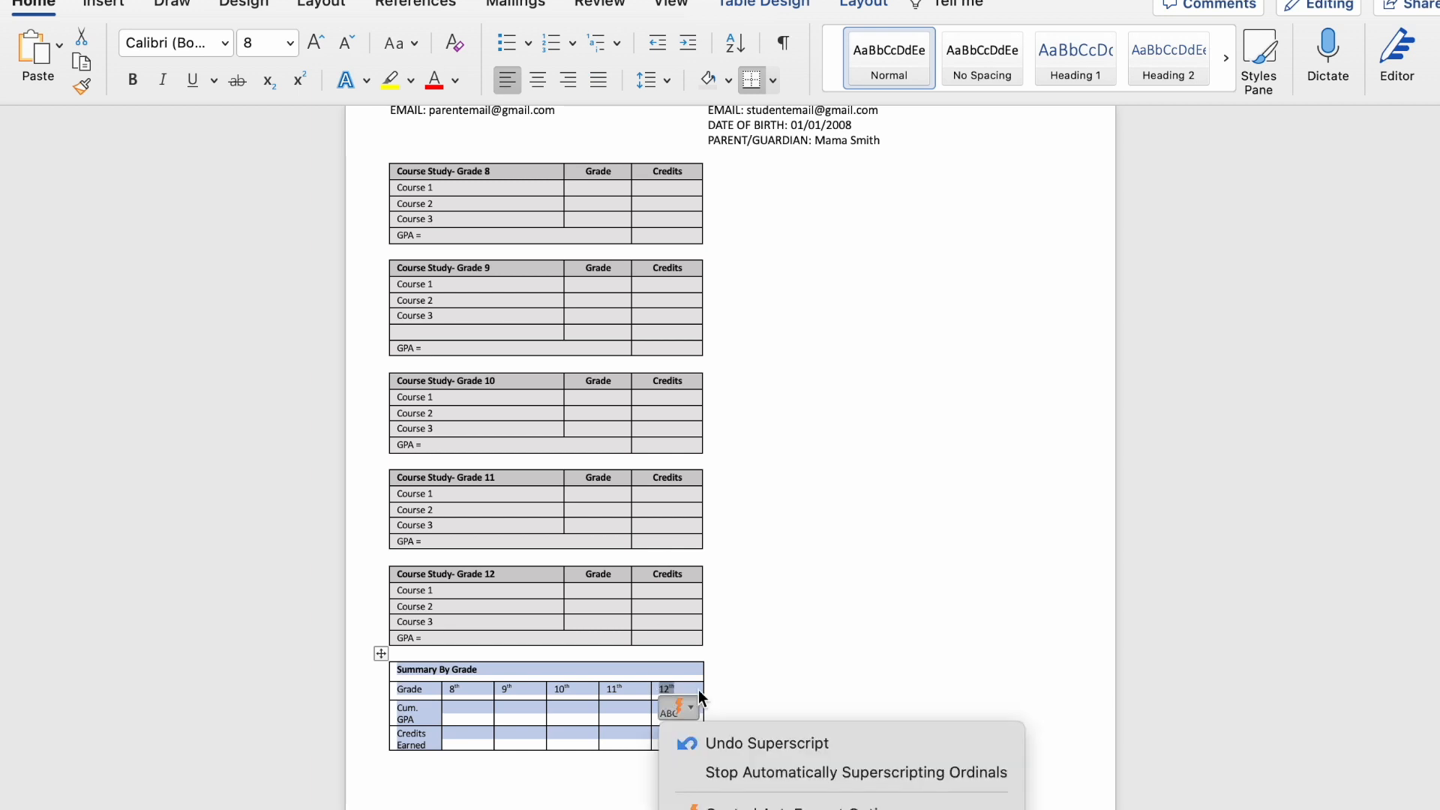
{"action": "left_click", "coordinate": [748, 684]}
Step: Widen the summary table's label column to fit its text on one line and distribute the five grade columns evenly
{"action": "left_click_drag", "start_coordinate": [442, 713], "coordinate": [474, 712]}
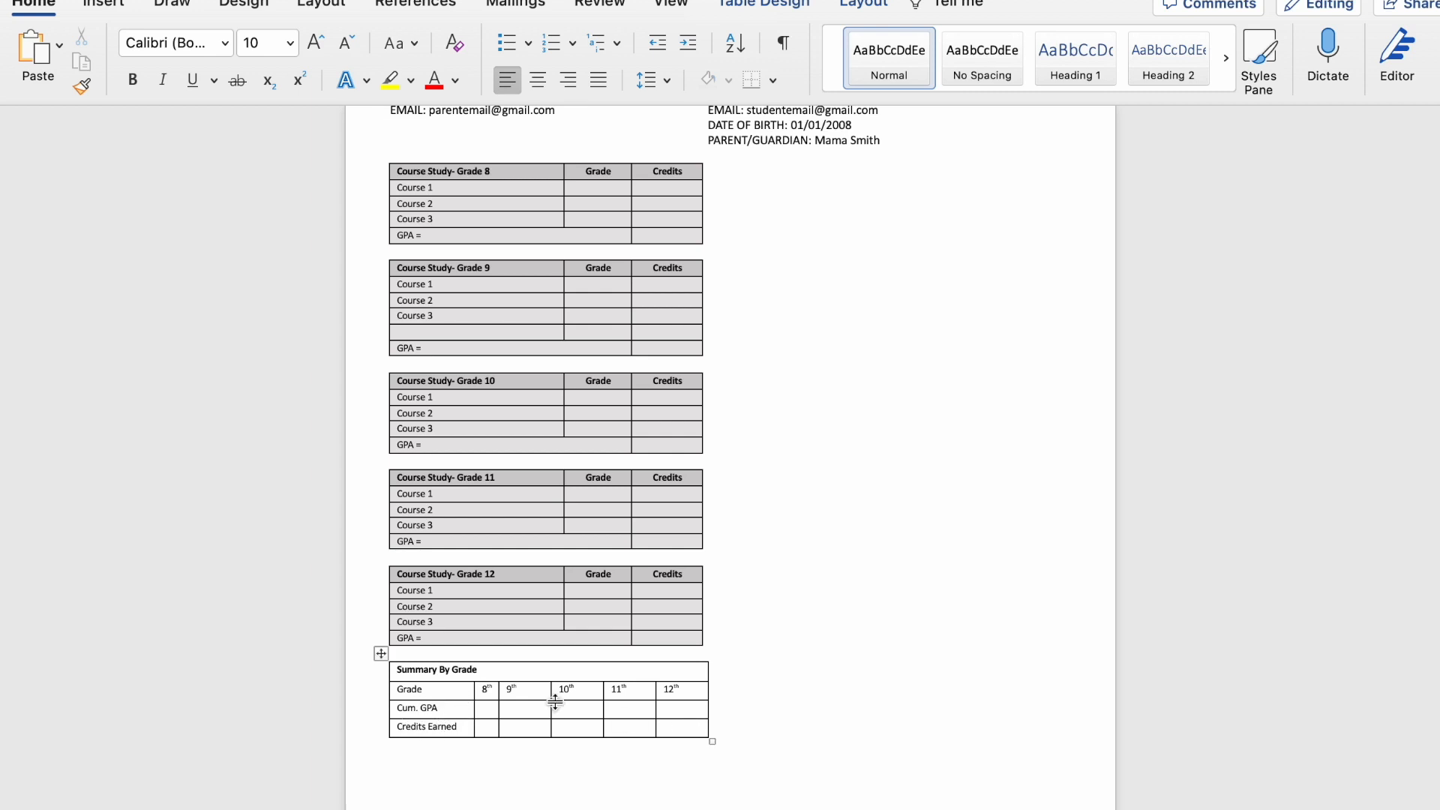
{"action": "left_click_drag", "start_coordinate": [693, 729], "coordinate": [482, 694]}
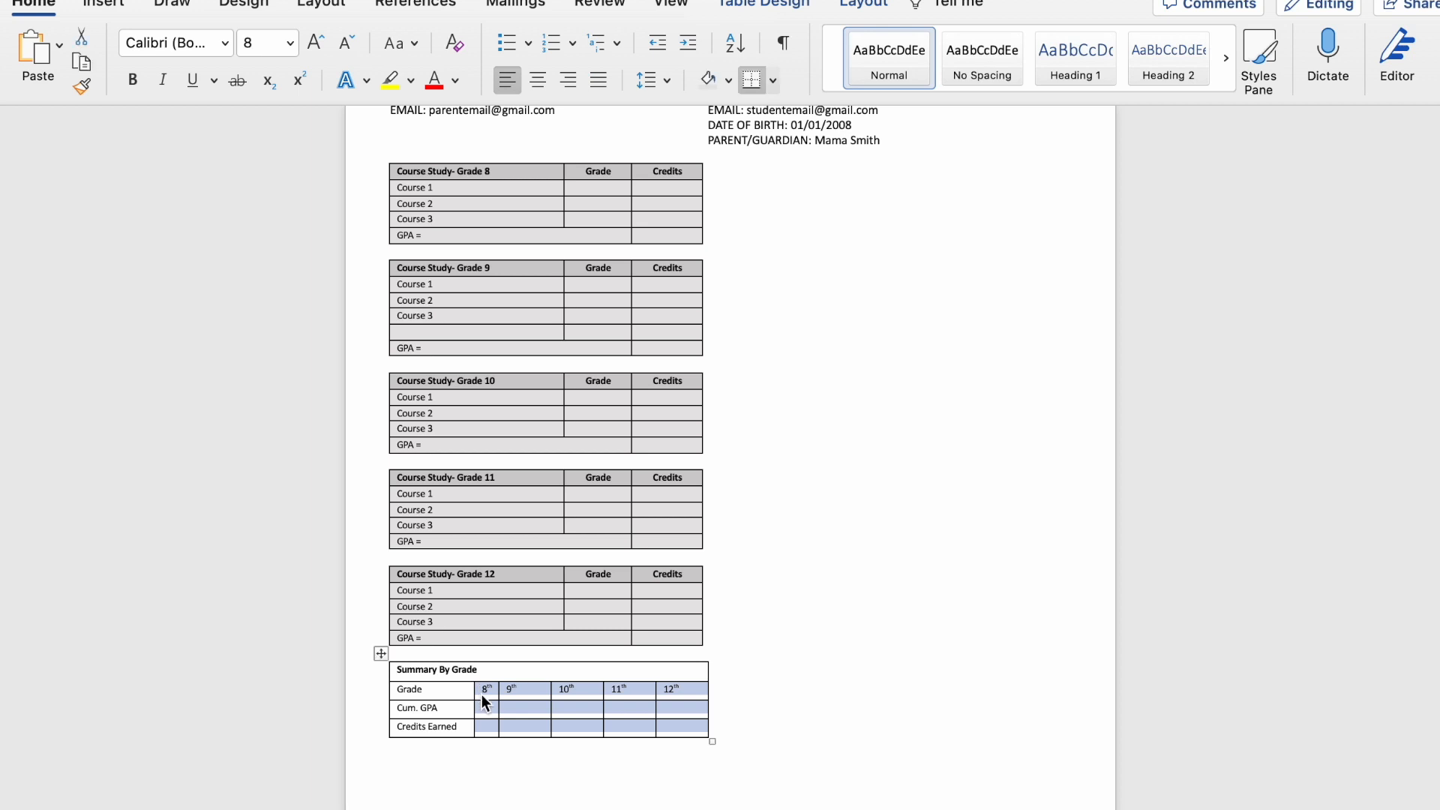
{"action": "left_click", "coordinate": [864, 5]}
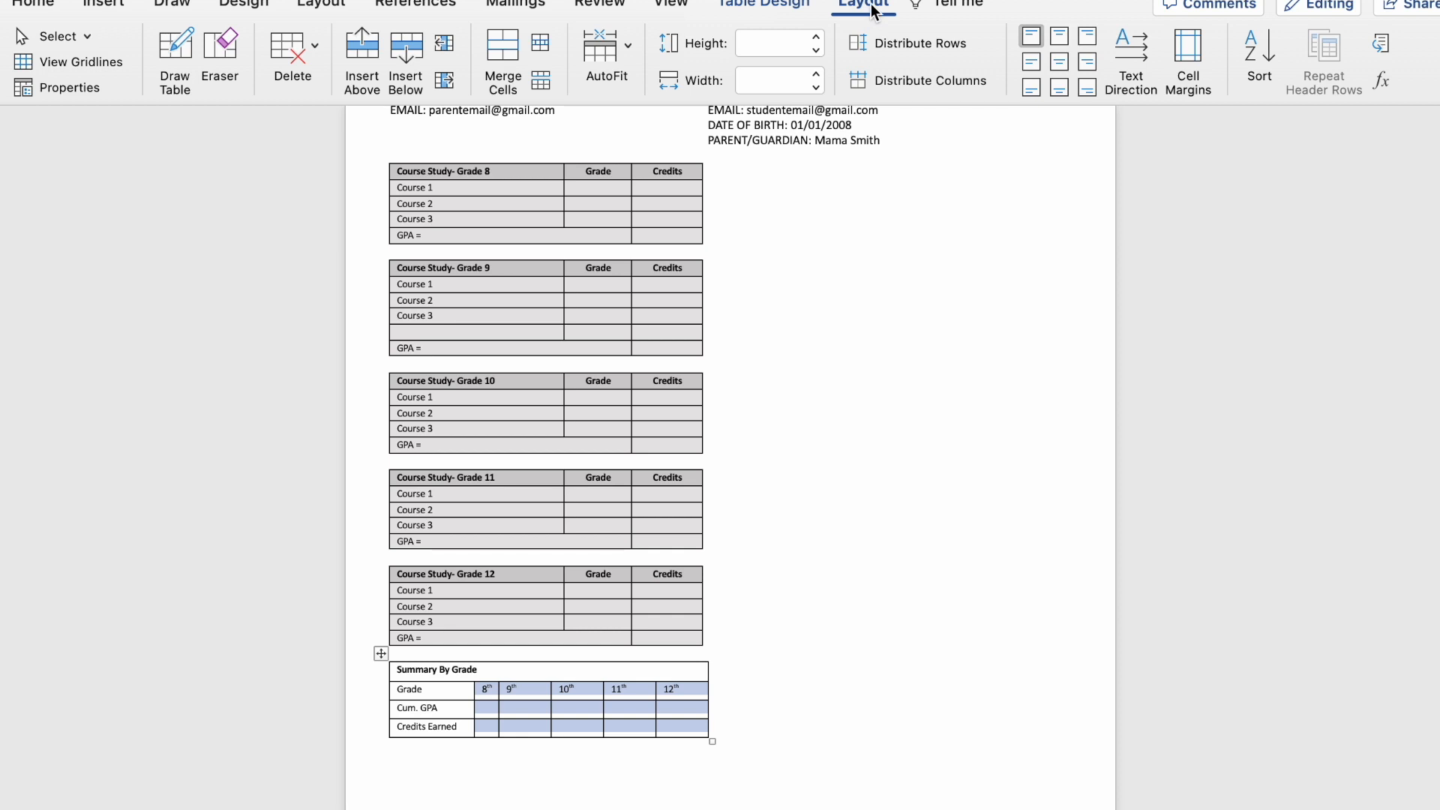
{"action": "left_click", "coordinate": [903, 80]}
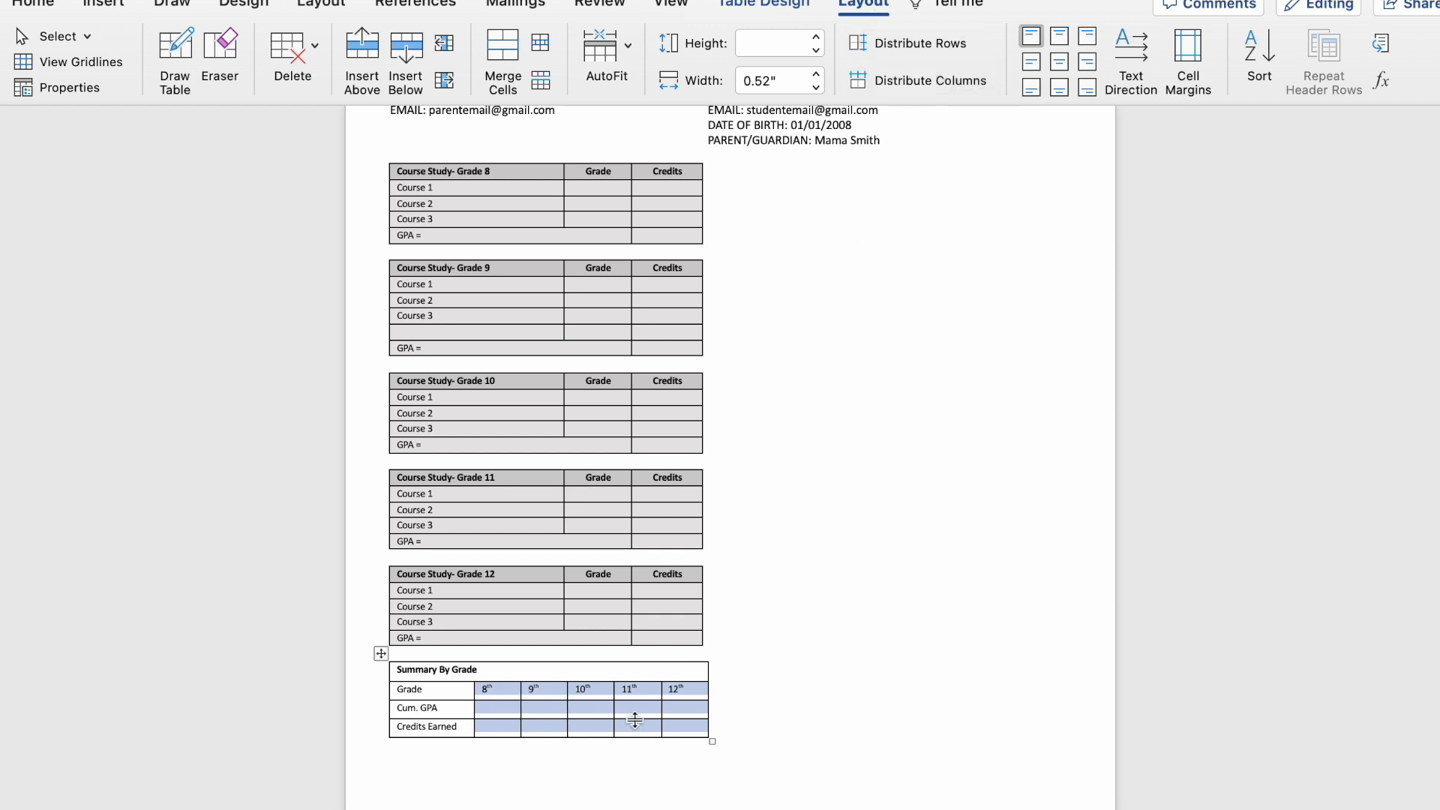
{"action": "left_click", "coordinate": [689, 723]}
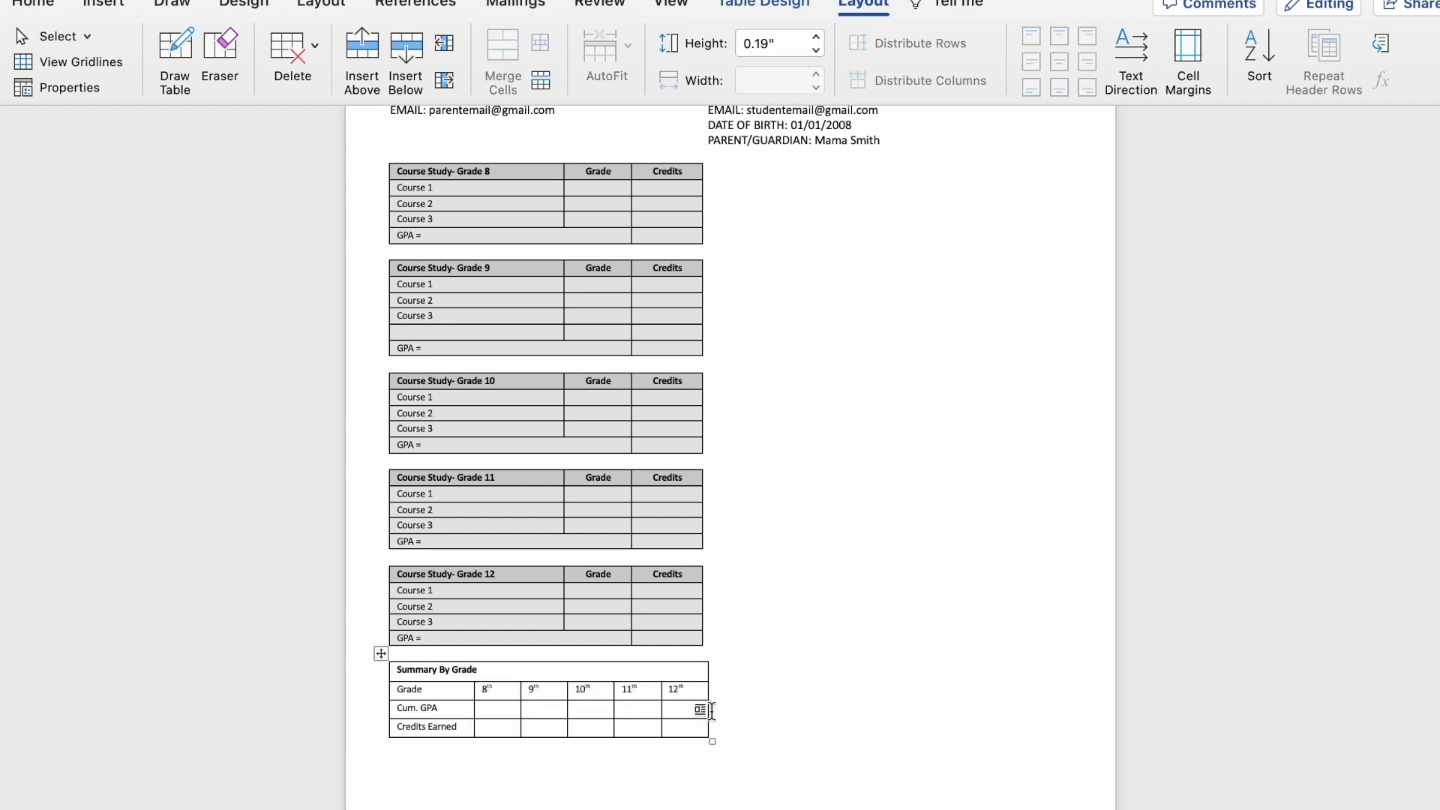
Step: Center the text in the 8th to 12th grade columns of the Summary By Grade table
{"action": "left_click_drag", "start_coordinate": [687, 725], "coordinate": [488, 687]}
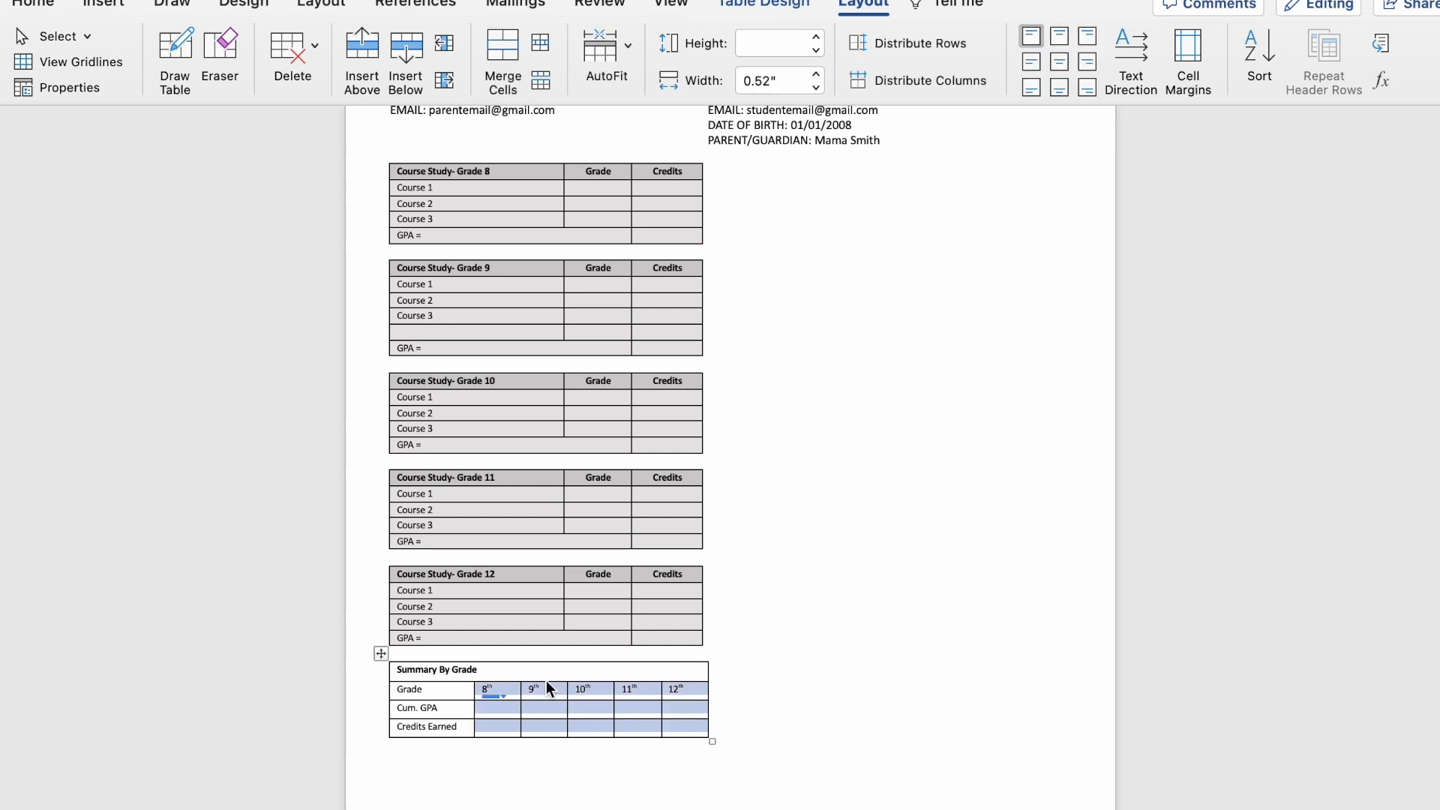
{"action": "left_click", "coordinate": [44, 3]}
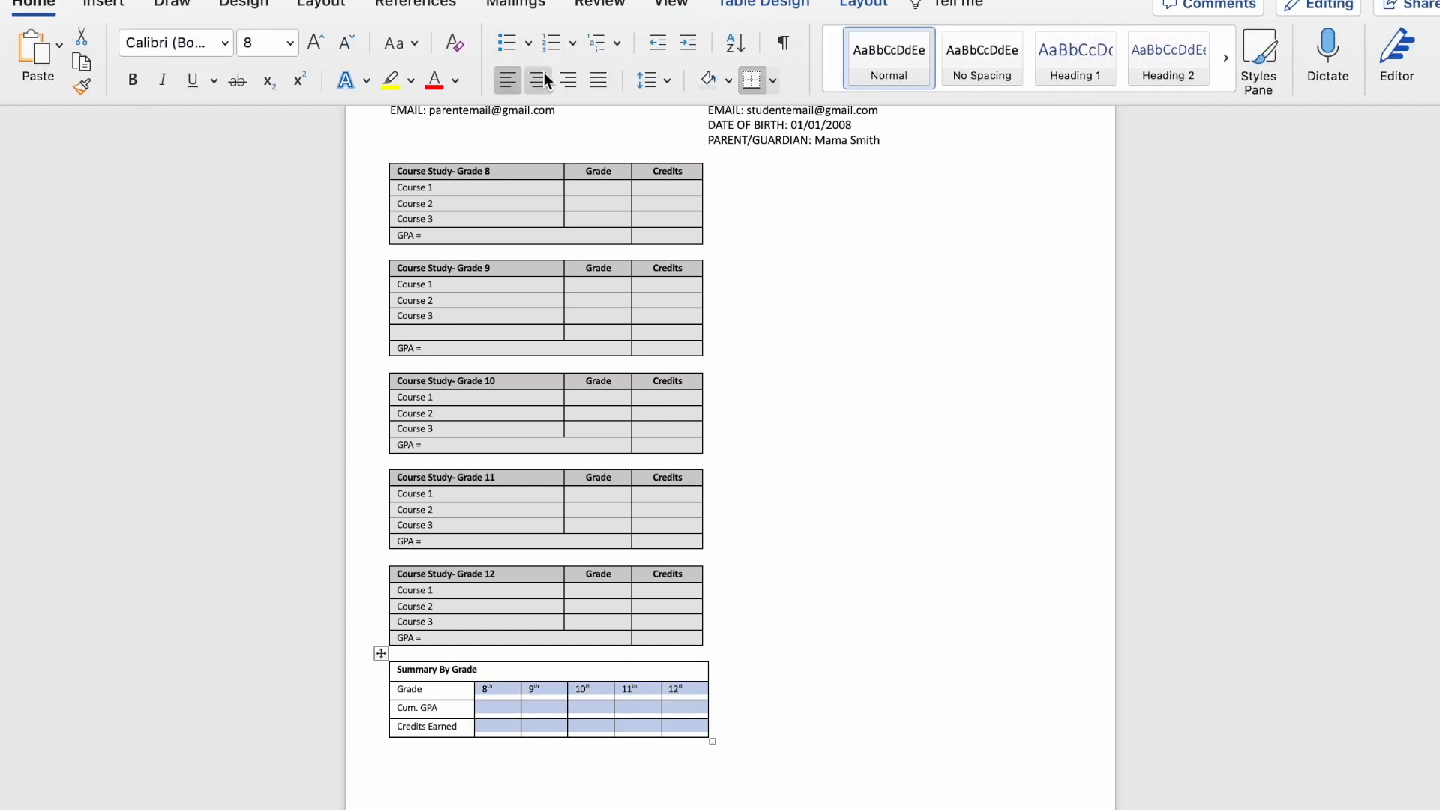
{"action": "left_click", "coordinate": [538, 80]}
{"action": "left_click", "coordinate": [683, 687]}
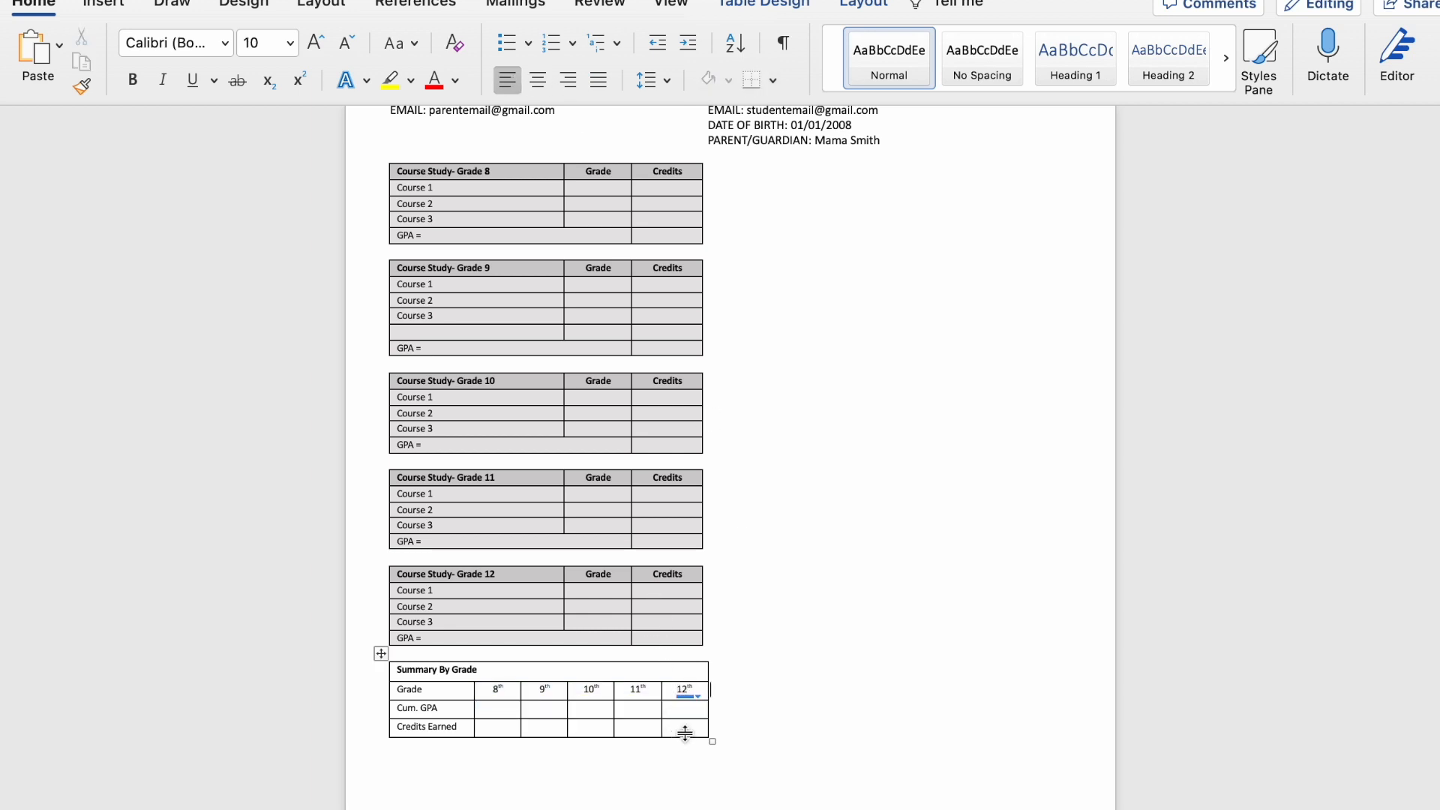
Step: Set the row height of the Summary By Grade table to 0.17 inches
{"action": "left_click_drag", "start_coordinate": [685, 733], "coordinate": [450, 675]}
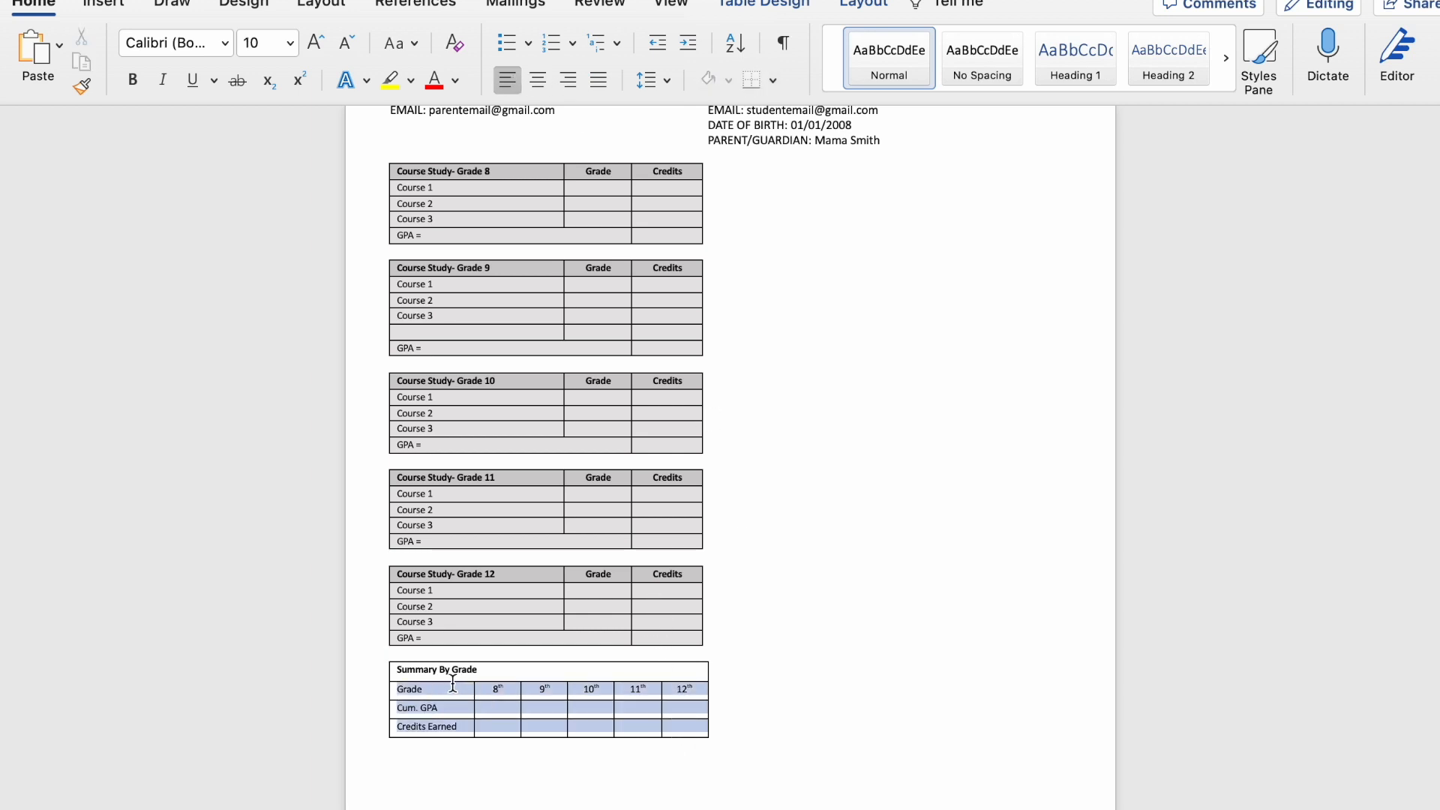
{"action": "left_click", "coordinate": [838, 13]}
{"action": "left_click", "coordinate": [795, 45]}
{"action": "type", "text": "0.17"}
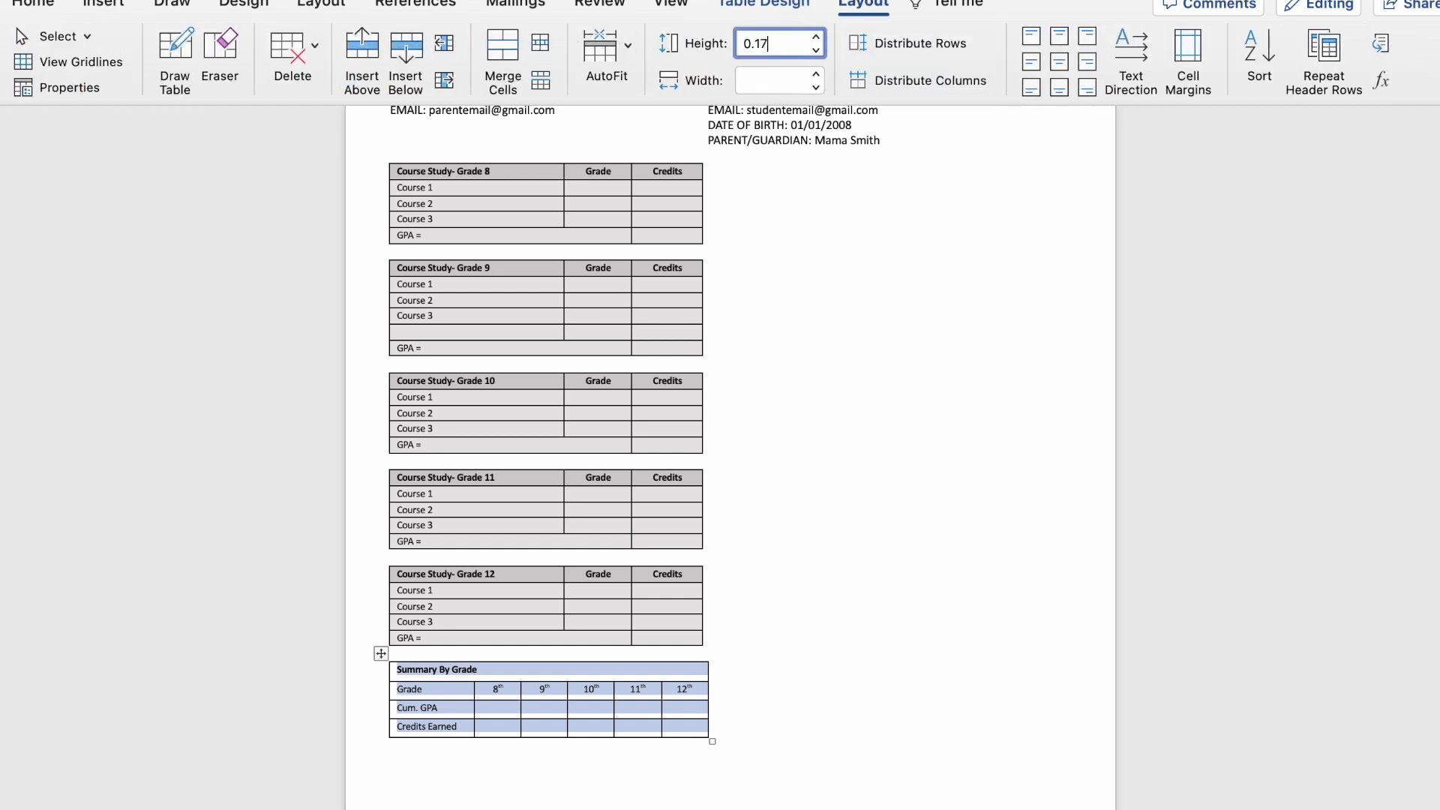
{"action": "left_click", "coordinate": [791, 676]}
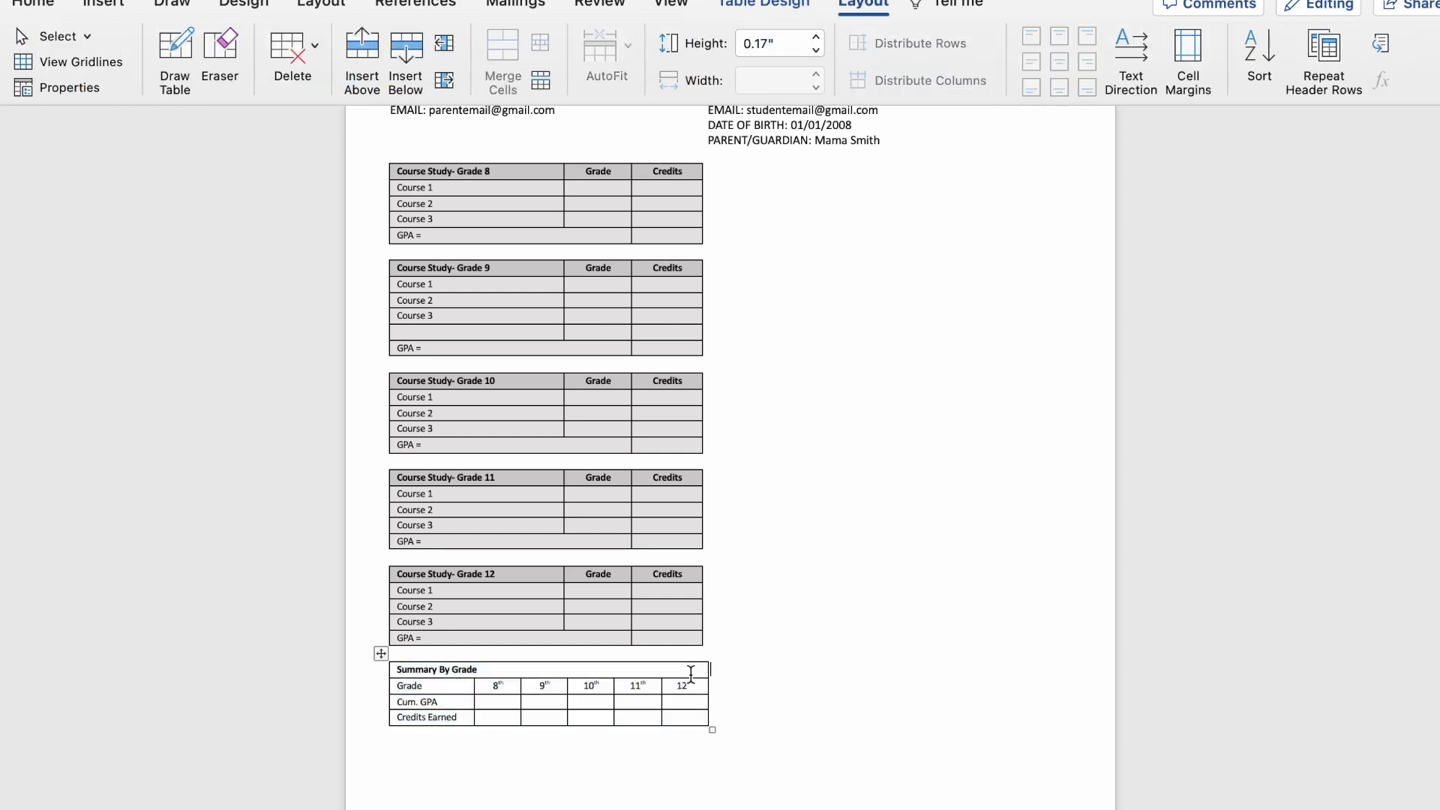
Step: Shade the Summary By Grade title row darker gray and the three rows below it light gray, matching the course tables
{"action": "left_click_drag", "start_coordinate": [690, 673], "coordinate": [450, 671]}
{"action": "left_click", "coordinate": [754, 6]}
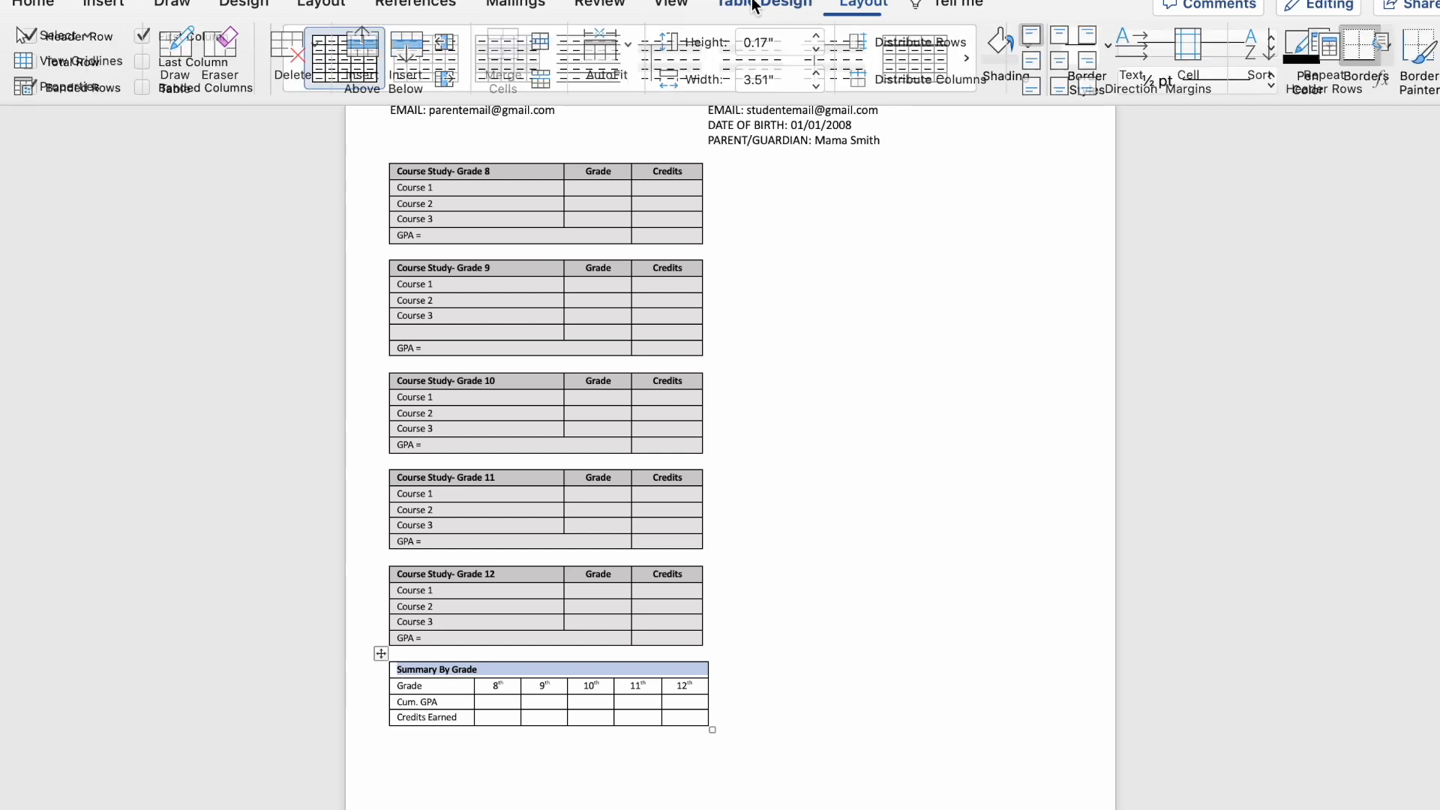
{"action": "left_click", "coordinate": [1025, 48]}
{"action": "left_click", "coordinate": [1036, 183]}
{"action": "left_click_drag", "start_coordinate": [685, 717], "coordinate": [438, 685]}
{"action": "left_click", "coordinate": [1024, 49]}
{"action": "left_click", "coordinate": [1040, 158]}
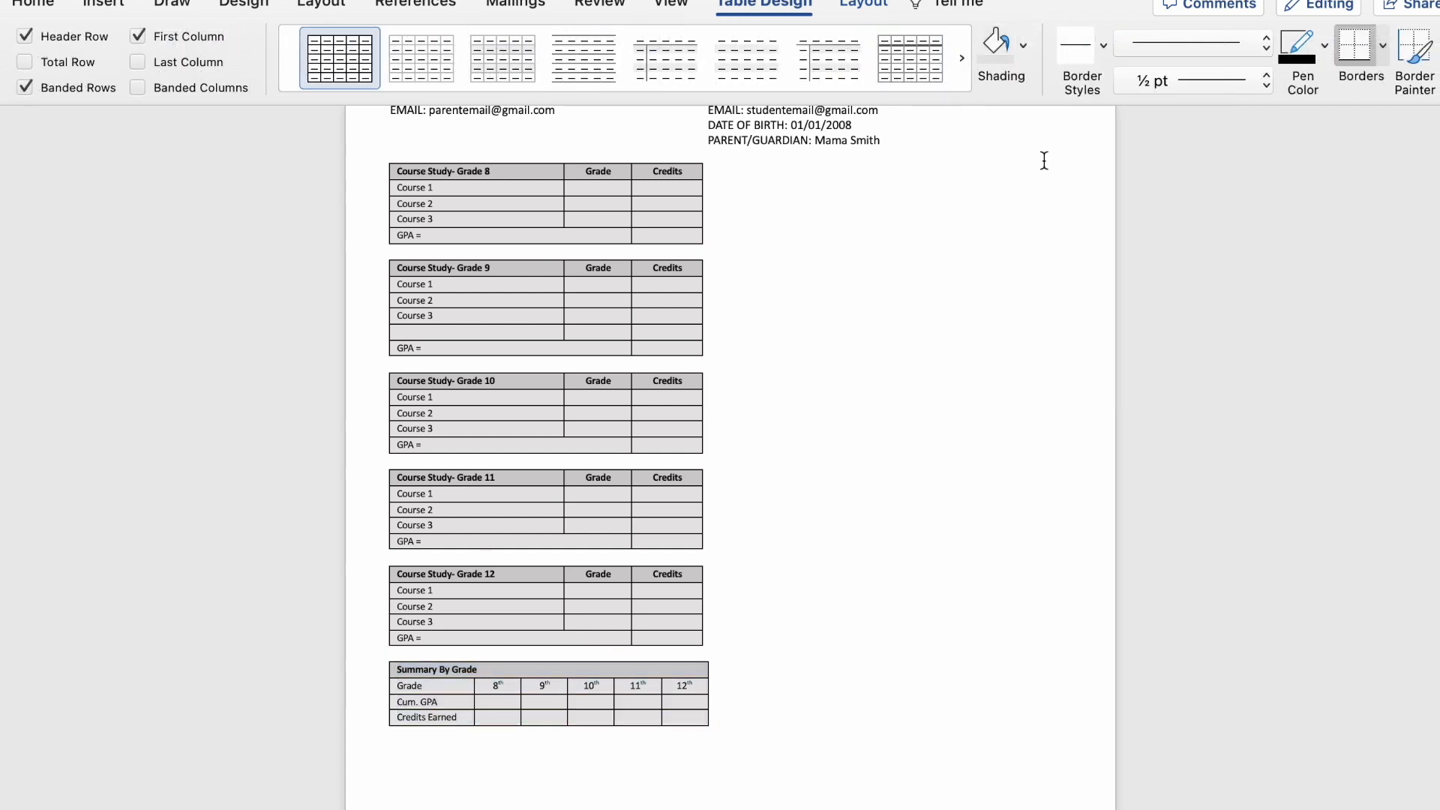
{"action": "left_click", "coordinate": [936, 518]}
Step: Insert a table with four columns and three rows below the Summary By Grade table and merge its top row
{"action": "scroll", "coordinate": [937, 517], "scroll_direction": "down", "scroll_amount": 3}
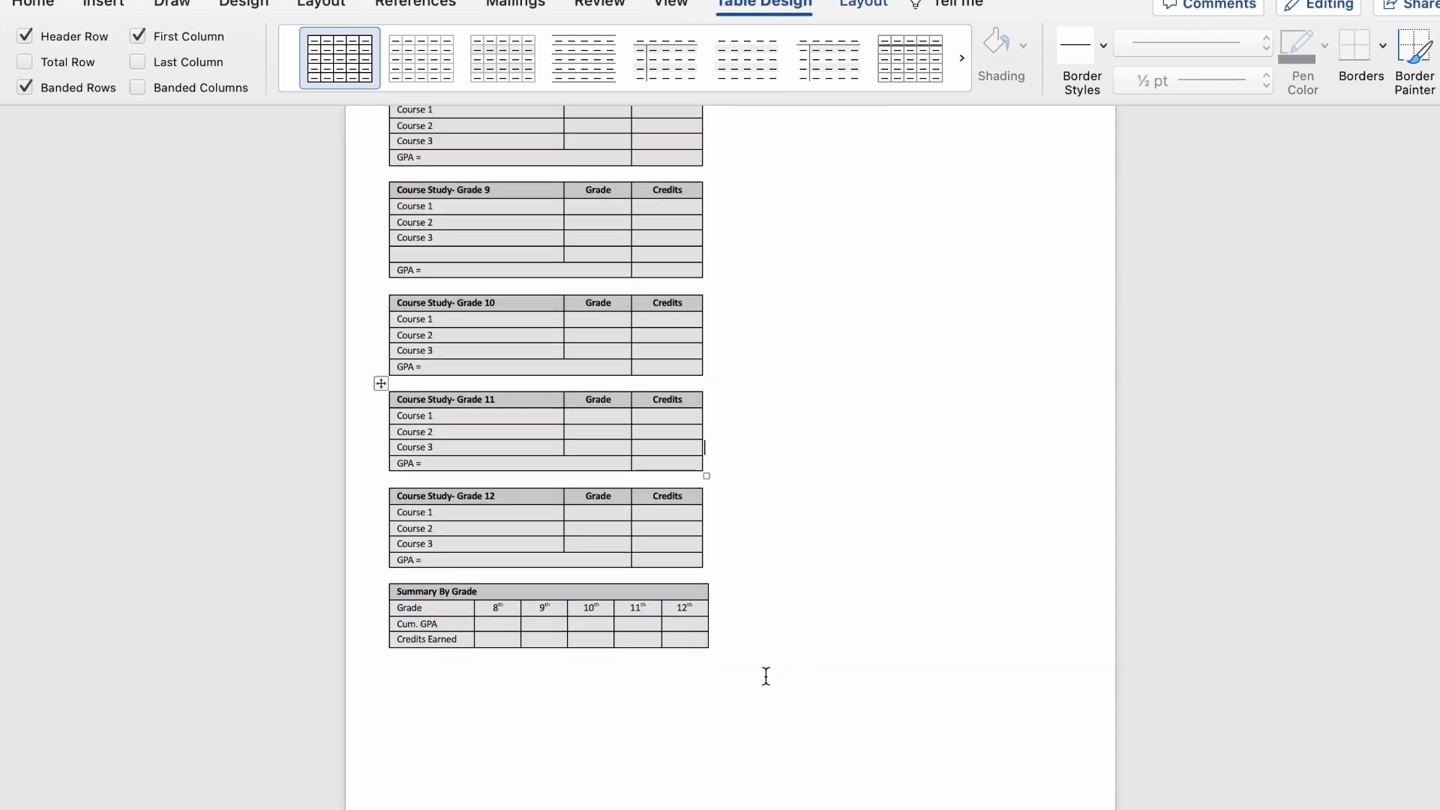
{"action": "left_click", "coordinate": [588, 695]}
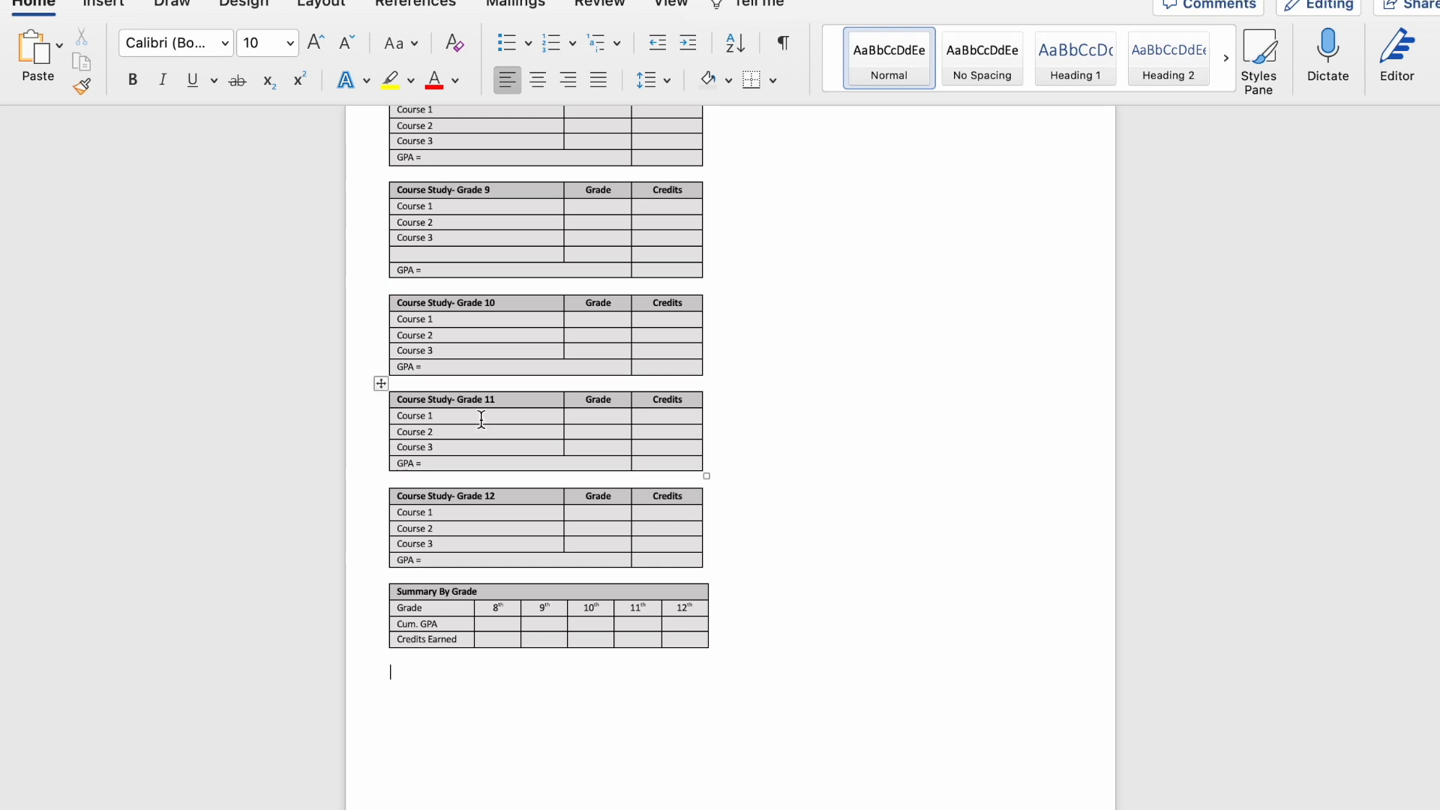
{"action": "left_click", "coordinate": [117, 6]}
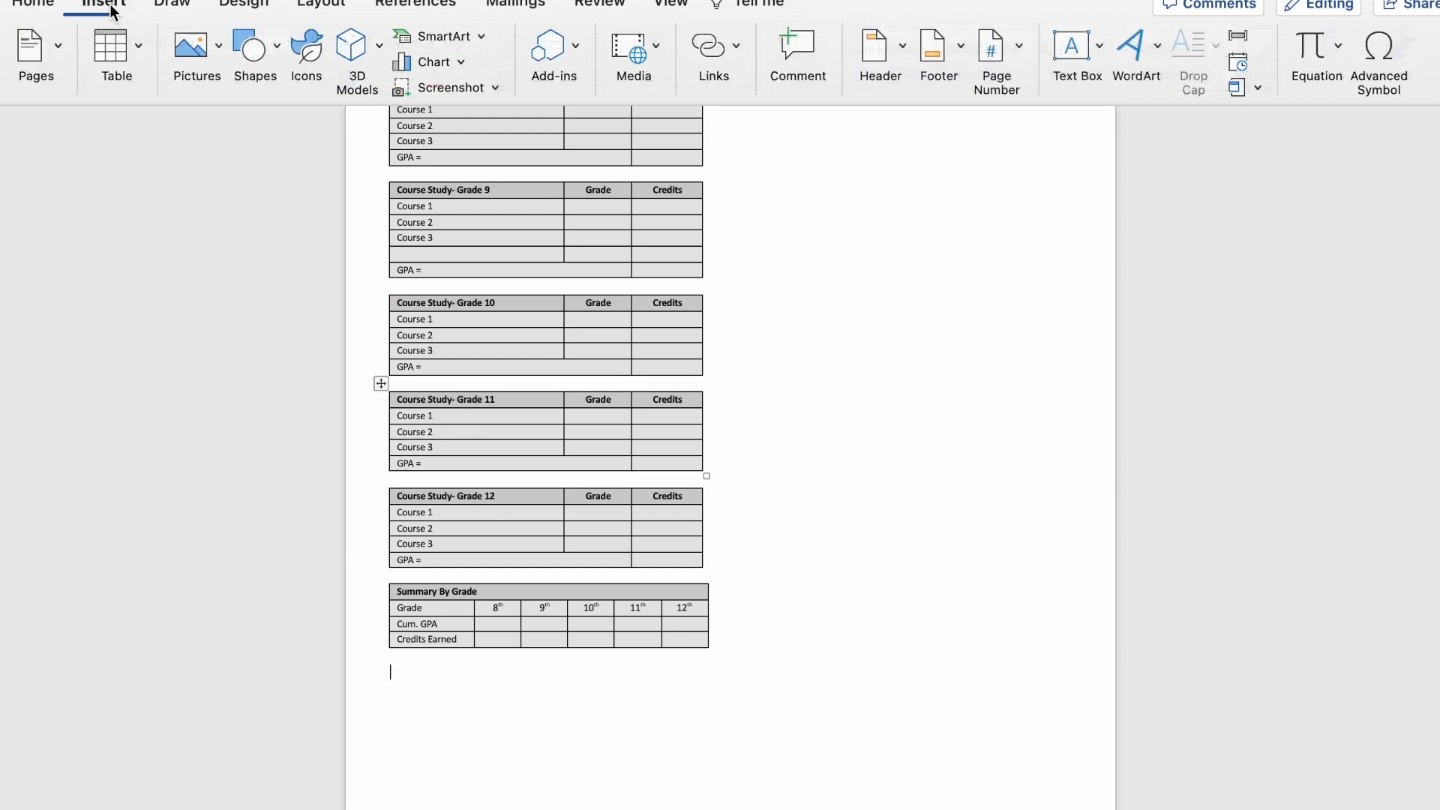
{"action": "left_click", "coordinate": [139, 49]}
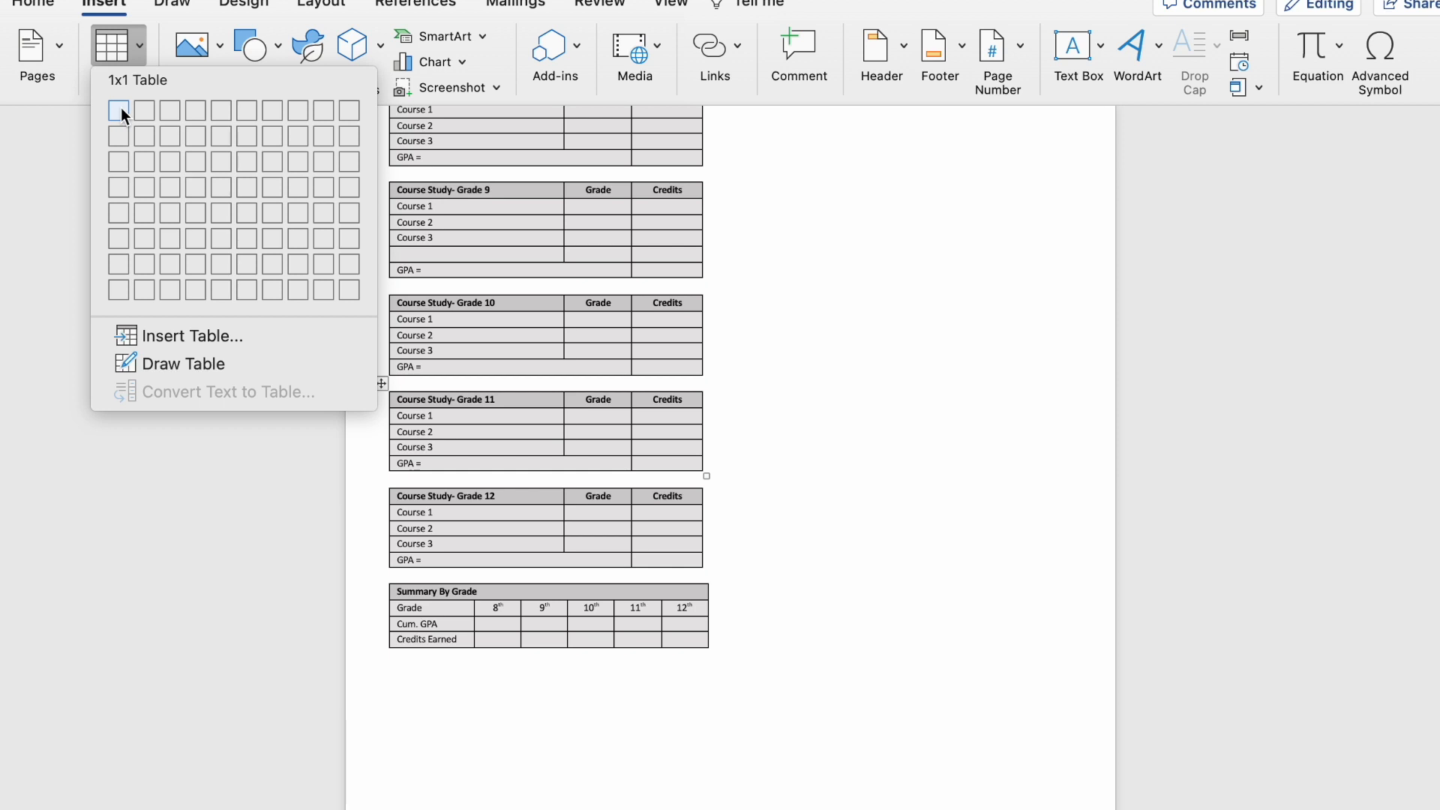
{"action": "left_click", "coordinate": [195, 161]}
{"action": "left_click_drag", "start_coordinate": [924, 673], "coordinate": [547, 678]}
{"action": "right_click", "coordinate": [547, 678]}
{"action": "left_click", "coordinate": [555, 727]}
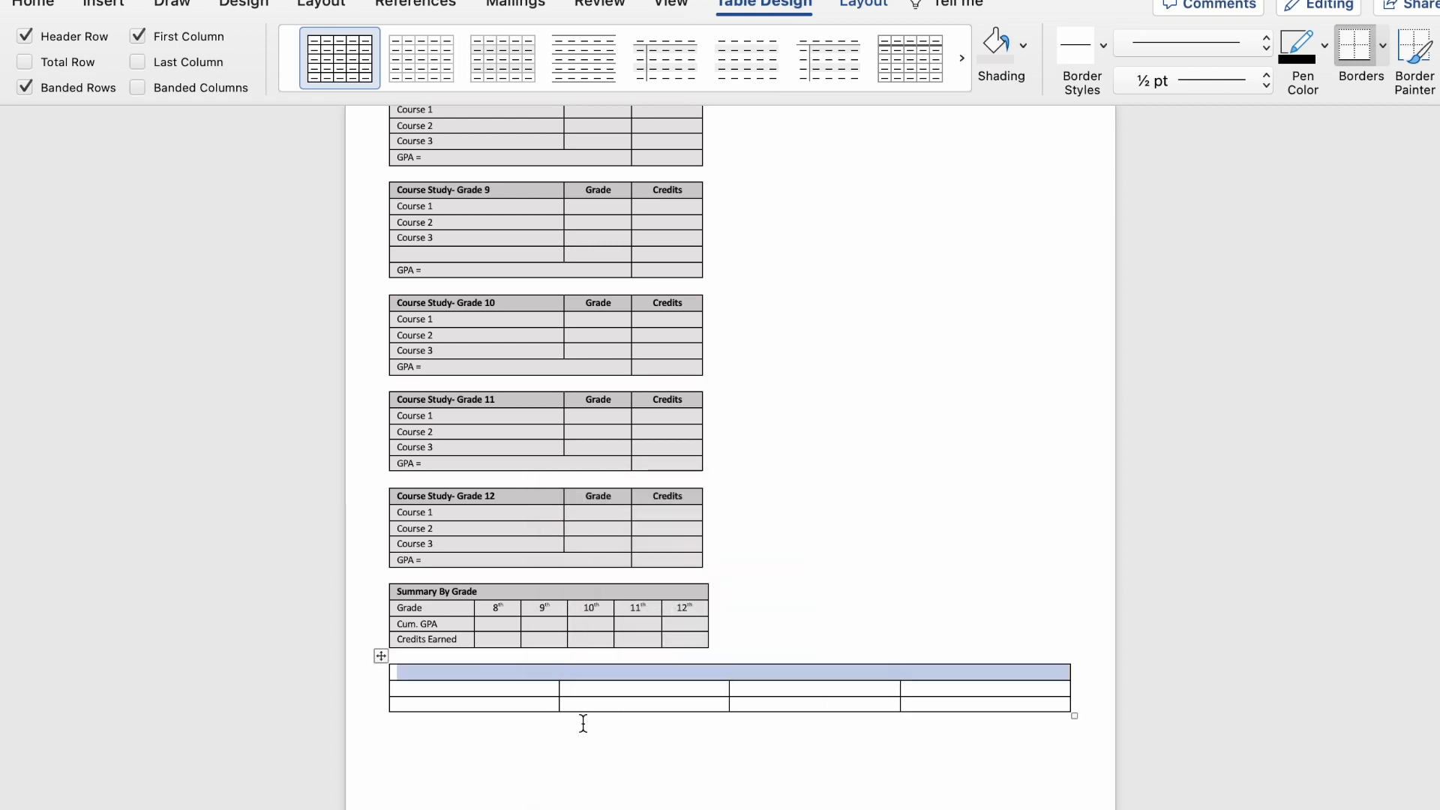
Step: Title the new table "Cumulative Summary" and label its second row Total Credits, GPA Credits, GPA Points and GPA
{"action": "type", "text": "Cumulative Summary"}
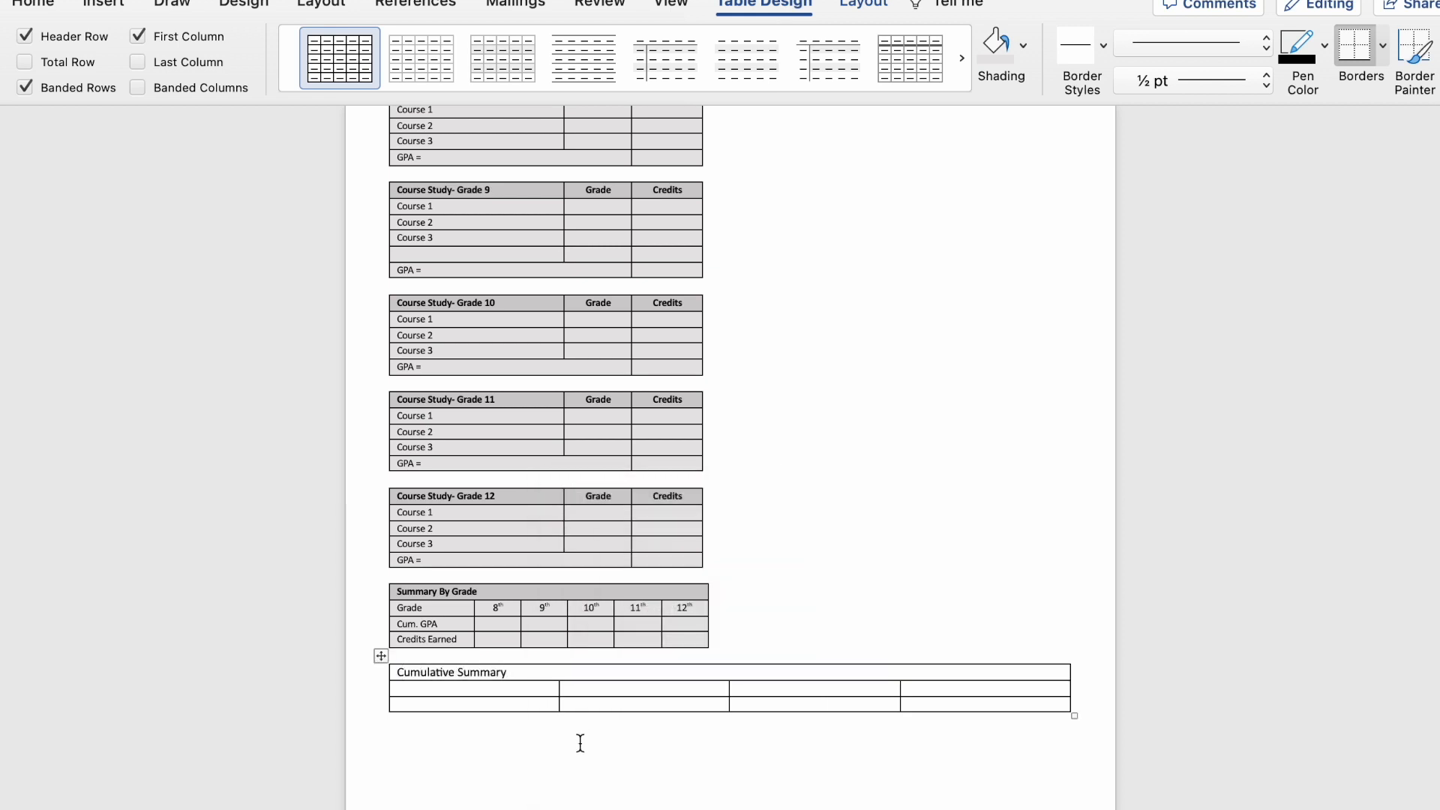
{"action": "left_click", "coordinate": [547, 686]}
{"action": "type", "text": "Total Credits"}
{"action": "left_click", "coordinate": [621, 687]}
{"action": "type", "text": "GPA Credits"}
{"action": "key", "text": "Tab"}
{"action": "type", "text": "G"}
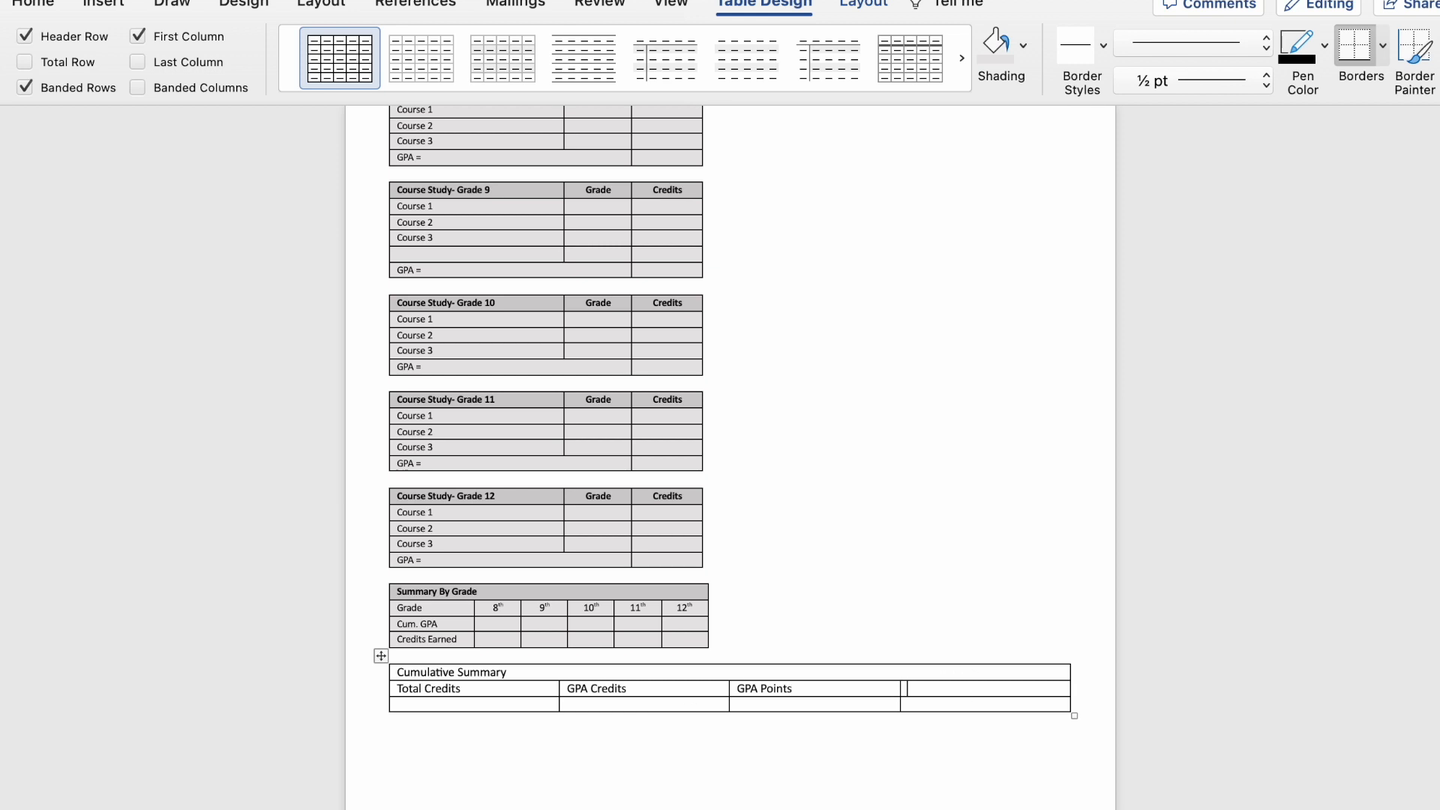
Step: Center the four column labels in the second row of the Cumulative Summary table
{"action": "left_click_drag", "start_coordinate": [928, 698], "coordinate": [553, 695]}
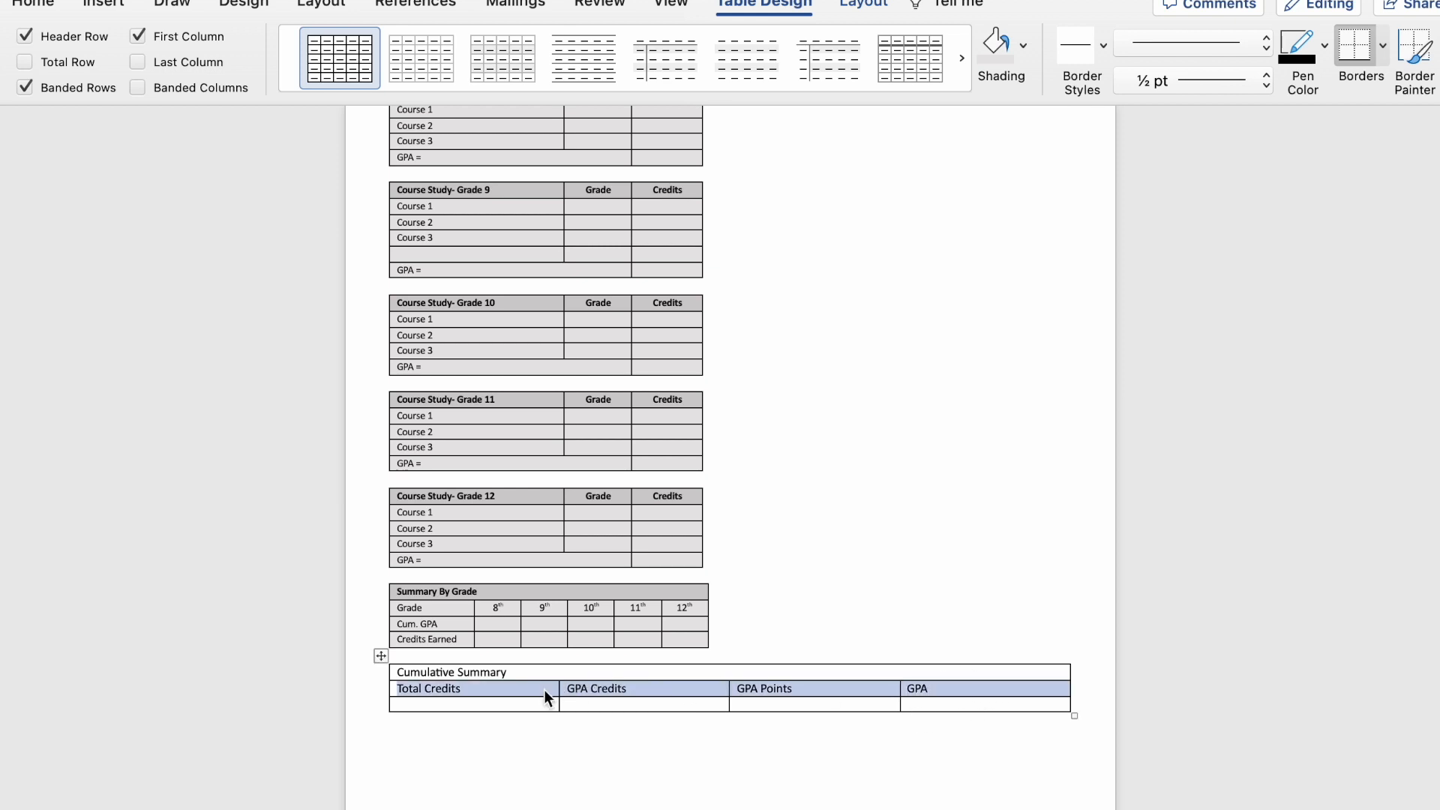
{"action": "left_click", "coordinate": [47, 11]}
{"action": "left_click", "coordinate": [536, 79]}
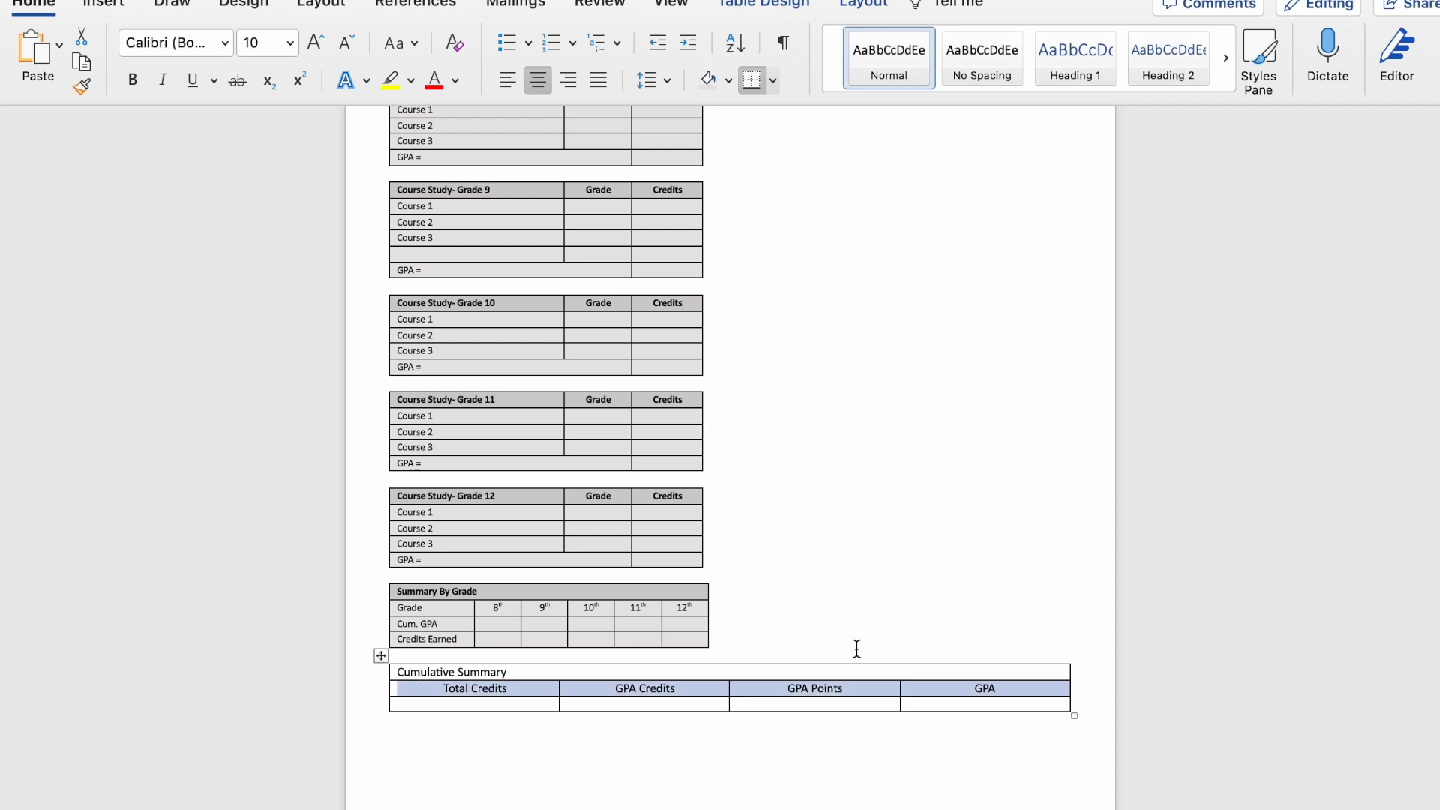
Step: Narrow the Cumulative Summary table to about the width of the tables above and set its row height to 0.17 inches
{"action": "left_click", "coordinate": [929, 670]}
{"action": "left_click_drag", "start_coordinate": [1076, 716], "coordinate": [709, 724]}
{"action": "left_click", "coordinate": [698, 643]}
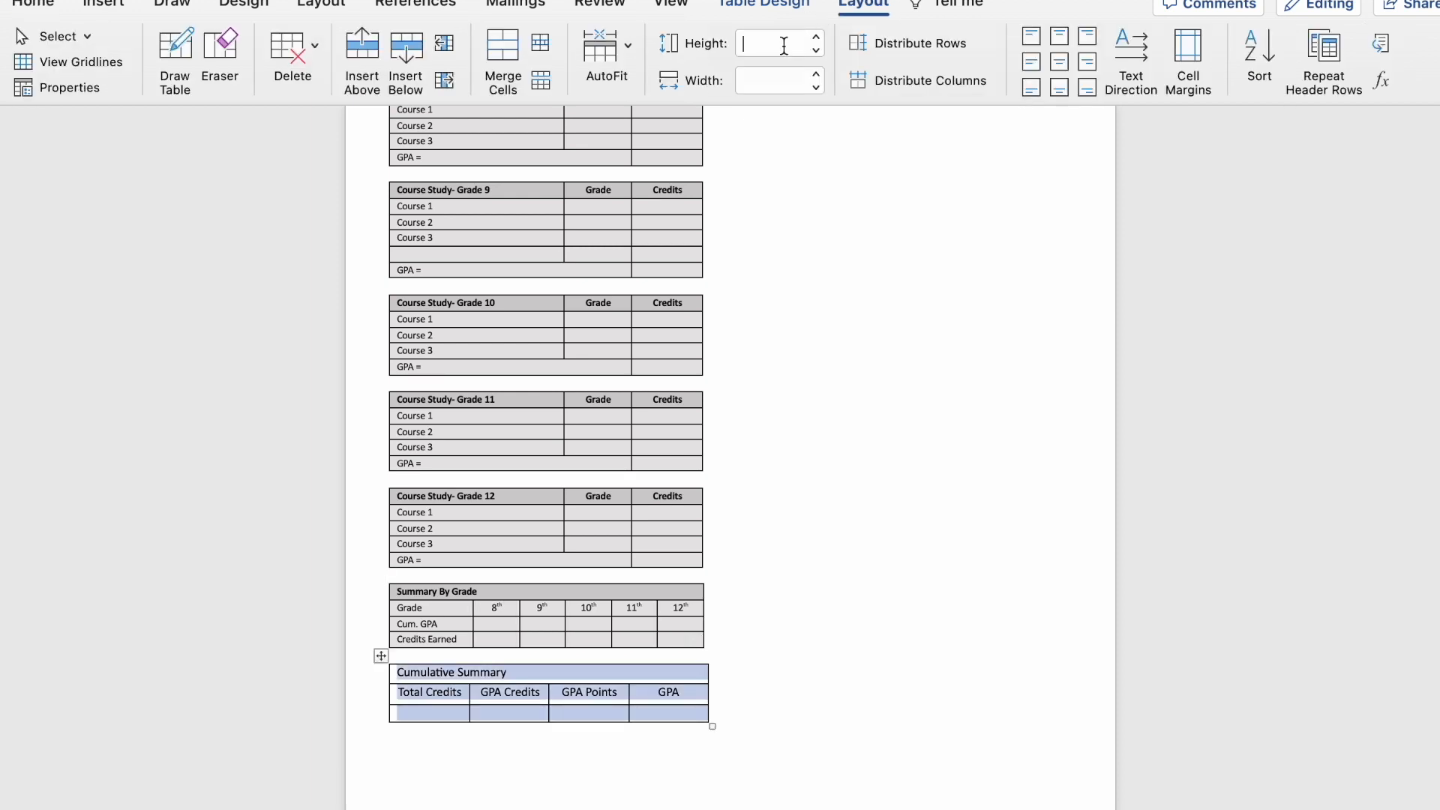
{"action": "type", "text": "0.17"}
{"action": "key", "text": "Return"}
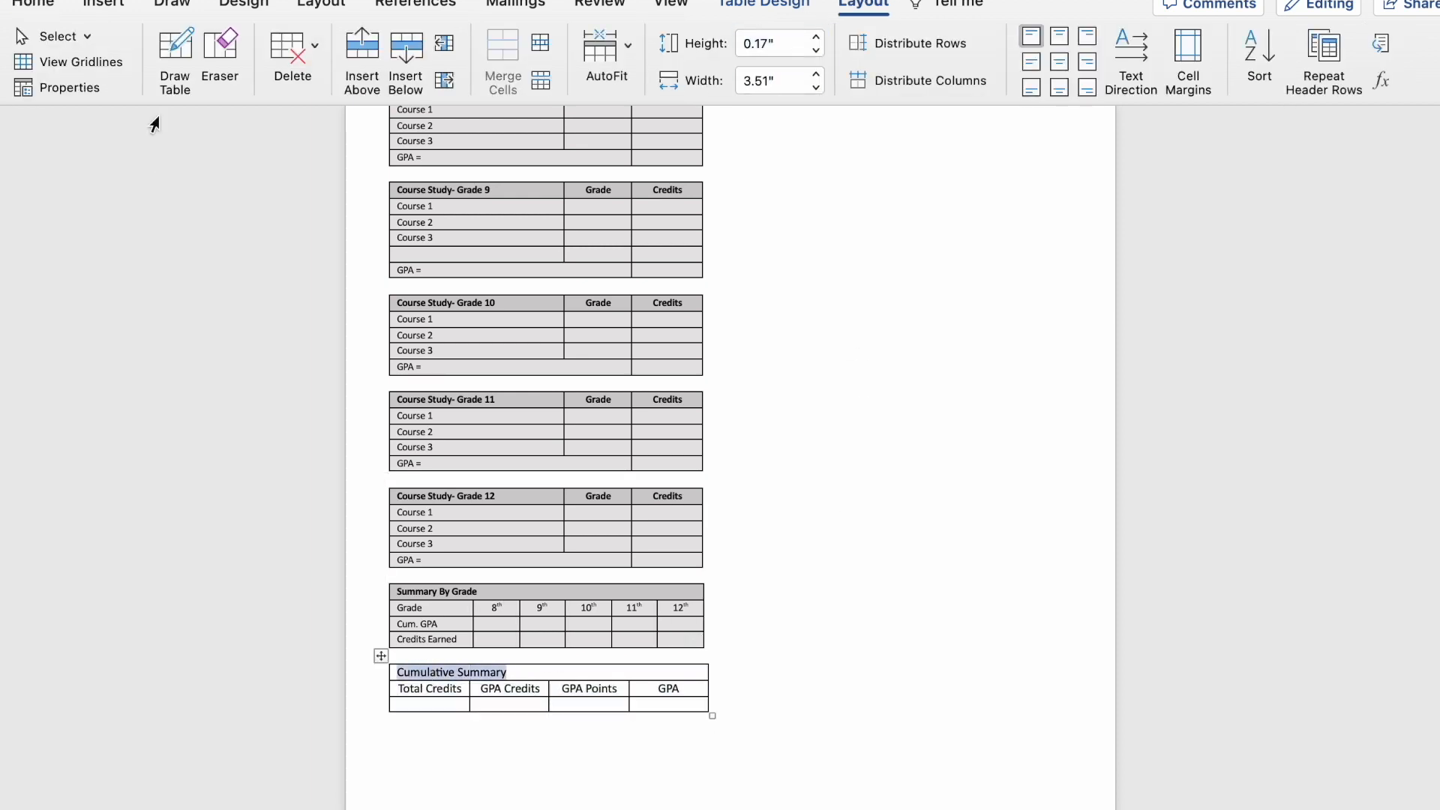
Step: Make the "Cumulative Summary" title bold
{"action": "left_click", "coordinate": [33, 4]}
{"action": "left_click", "coordinate": [132, 79]}
{"action": "left_click_drag", "start_coordinate": [502, 711], "coordinate": [502, 713]}
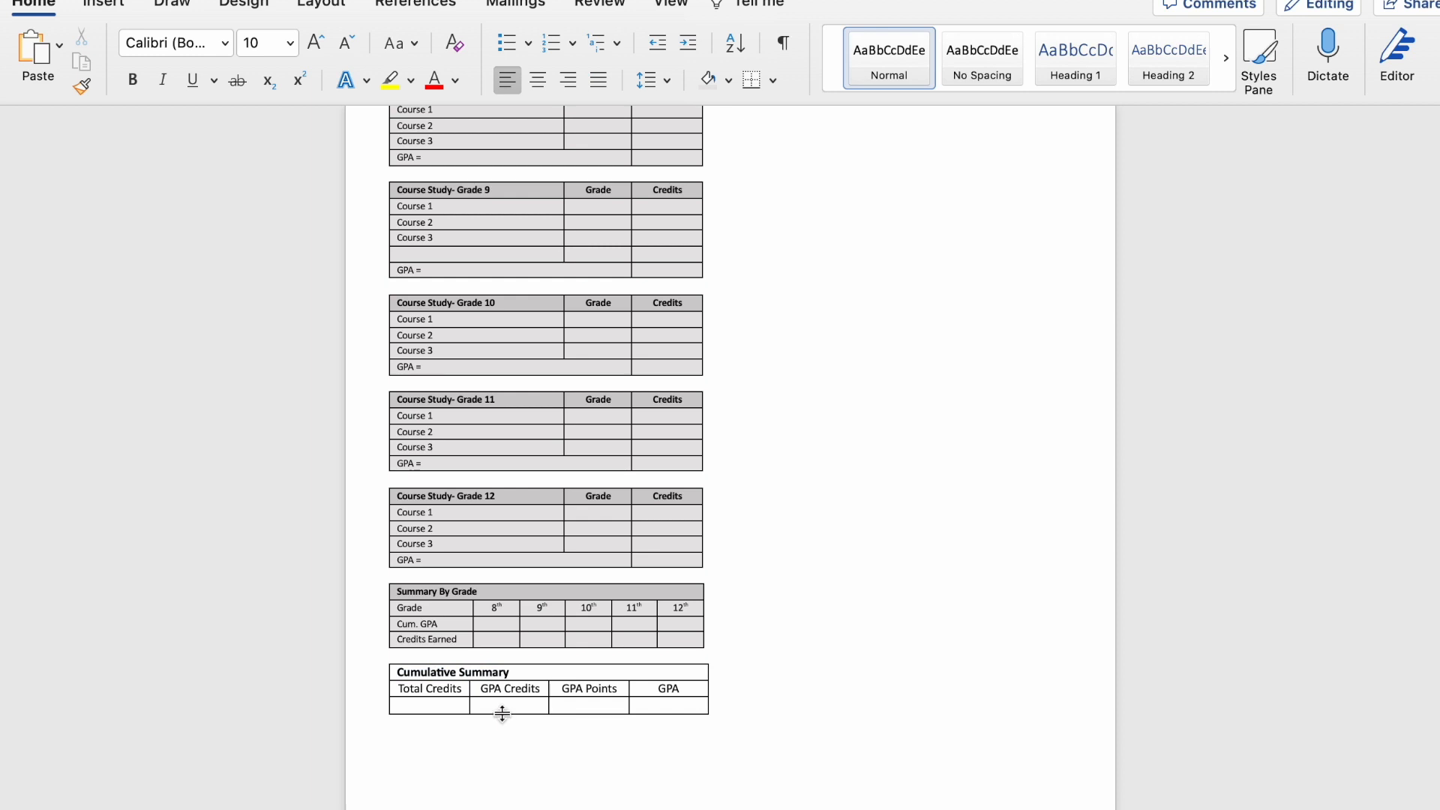
{"action": "key", "text": "super+z"}
Step: Shade the two lower rows of the Cumulative Summary table light gray and its title row darker gray
{"action": "left_click_drag", "start_coordinate": [651, 703], "coordinate": [429, 691]}
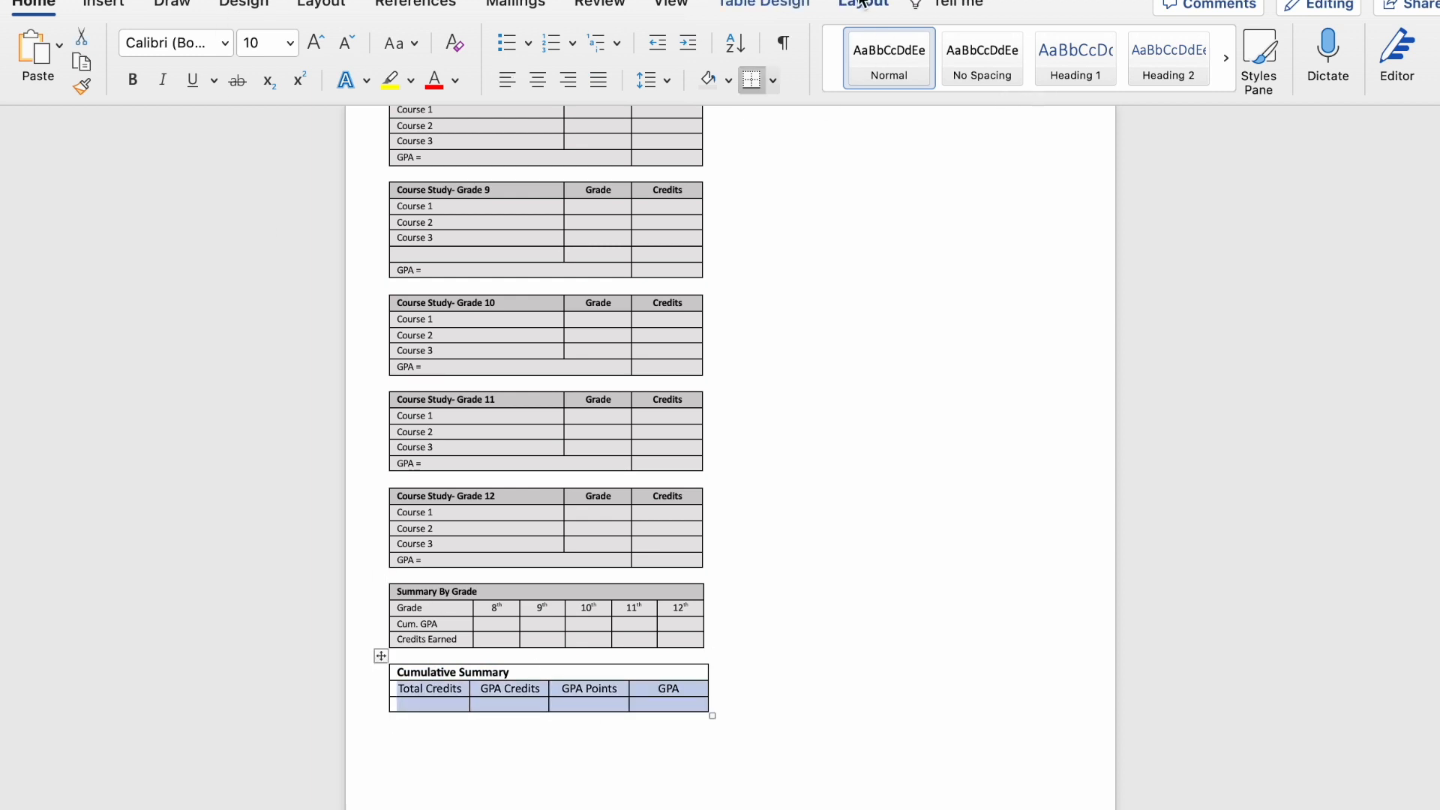
{"action": "left_click", "coordinate": [862, 2]}
{"action": "left_click", "coordinate": [764, 3]}
{"action": "left_click", "coordinate": [1024, 46]}
{"action": "left_click", "coordinate": [1038, 150]}
{"action": "left_click_drag", "start_coordinate": [539, 679], "coordinate": [398, 673]}
{"action": "left_click", "coordinate": [1023, 45]}
{"action": "left_click", "coordinate": [1032, 218]}
{"action": "left_click", "coordinate": [865, 687]}
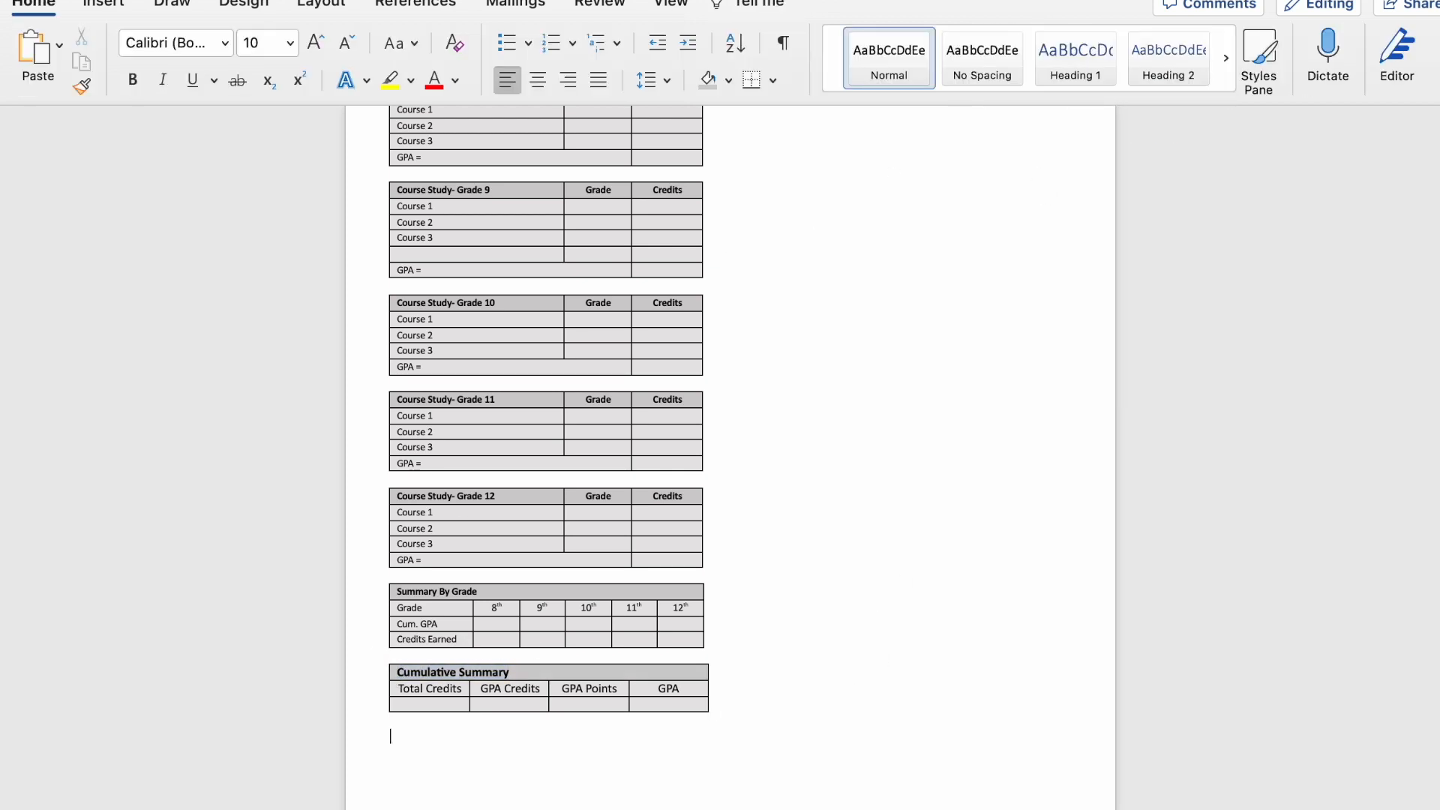
Step: Add blank lines below the Cumulative Summary table to start a second page
{"action": "key", "text": "Return"}
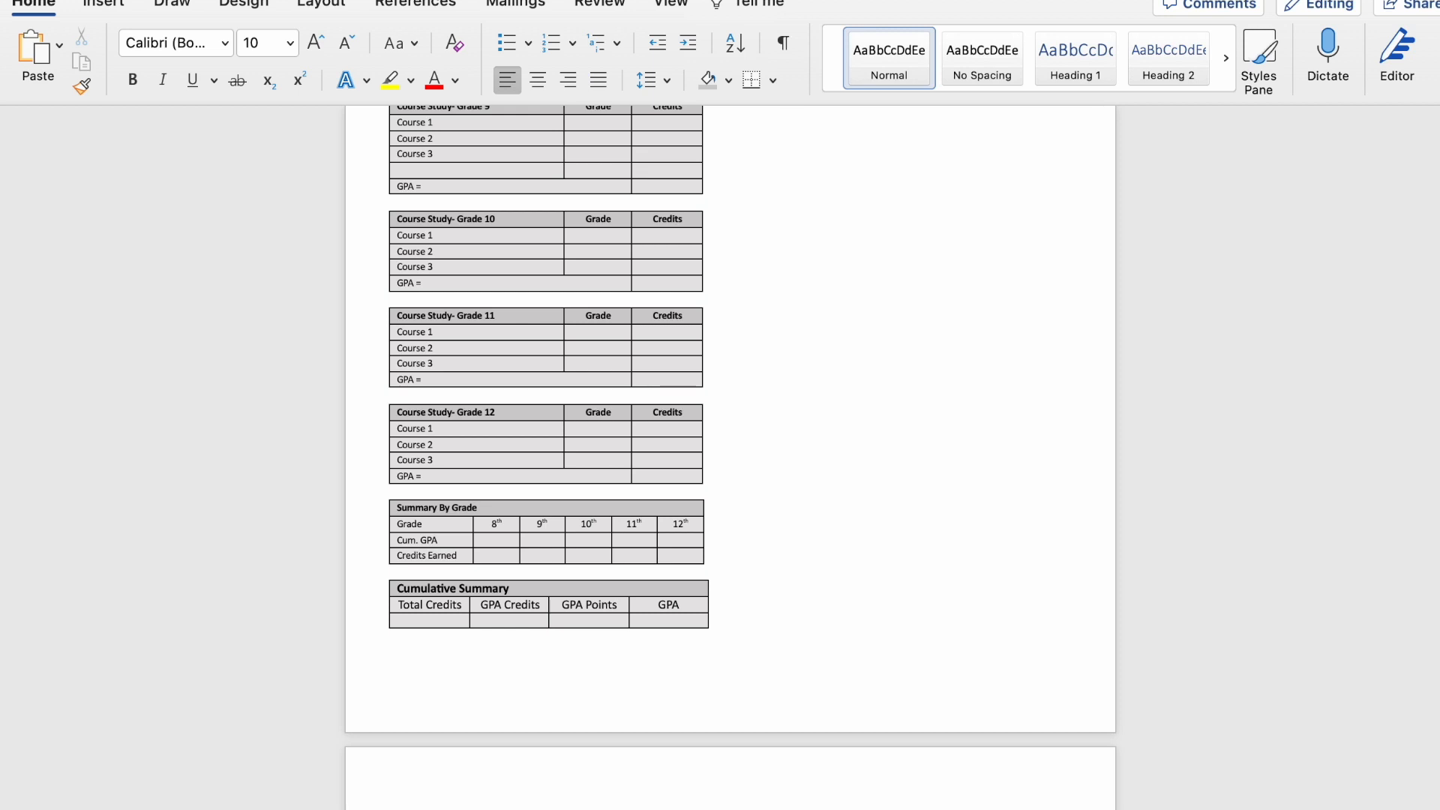
{"action": "scroll", "coordinate": [527, 429], "scroll_direction": "down", "scroll_amount": 5}
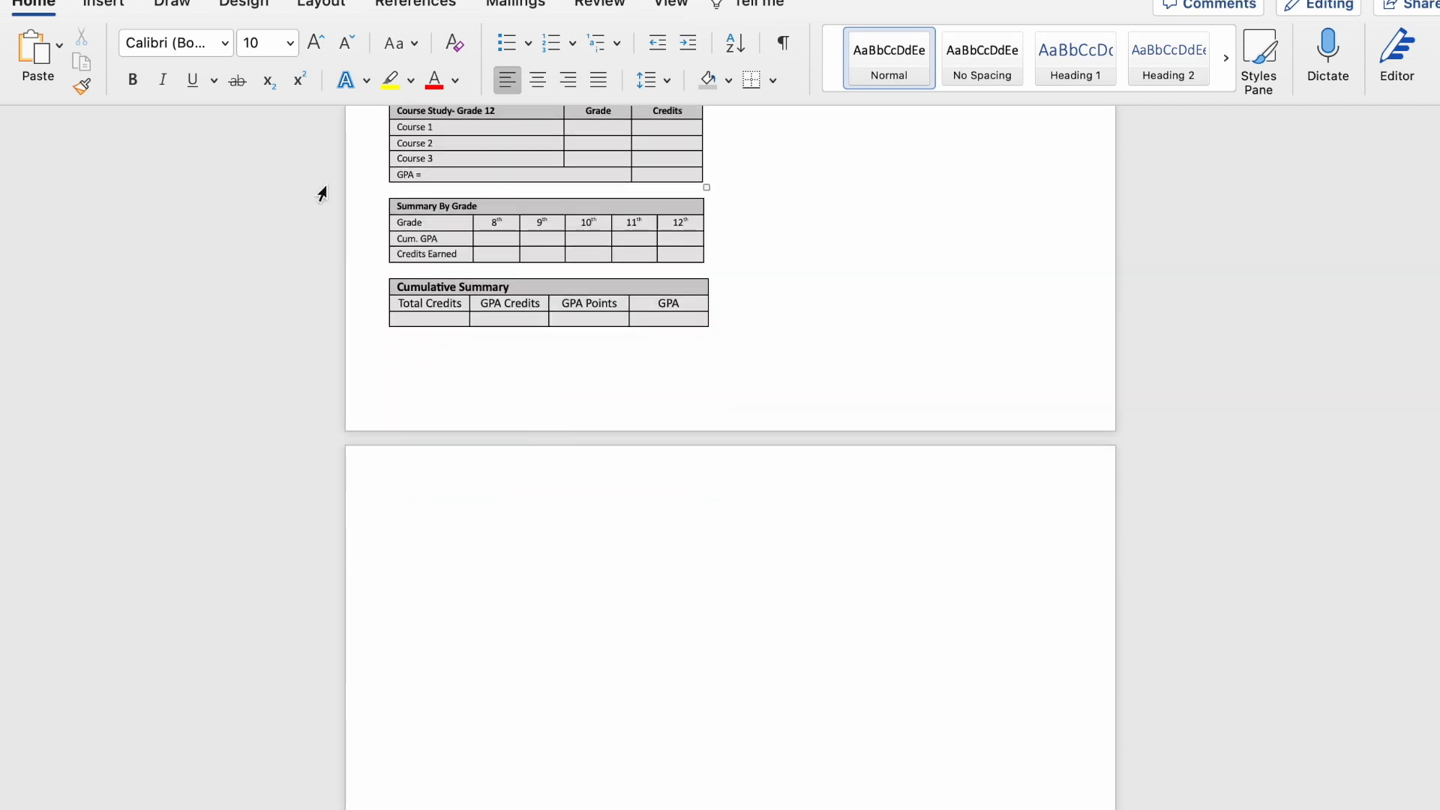
{"action": "left_click", "coordinate": [103, 6]}
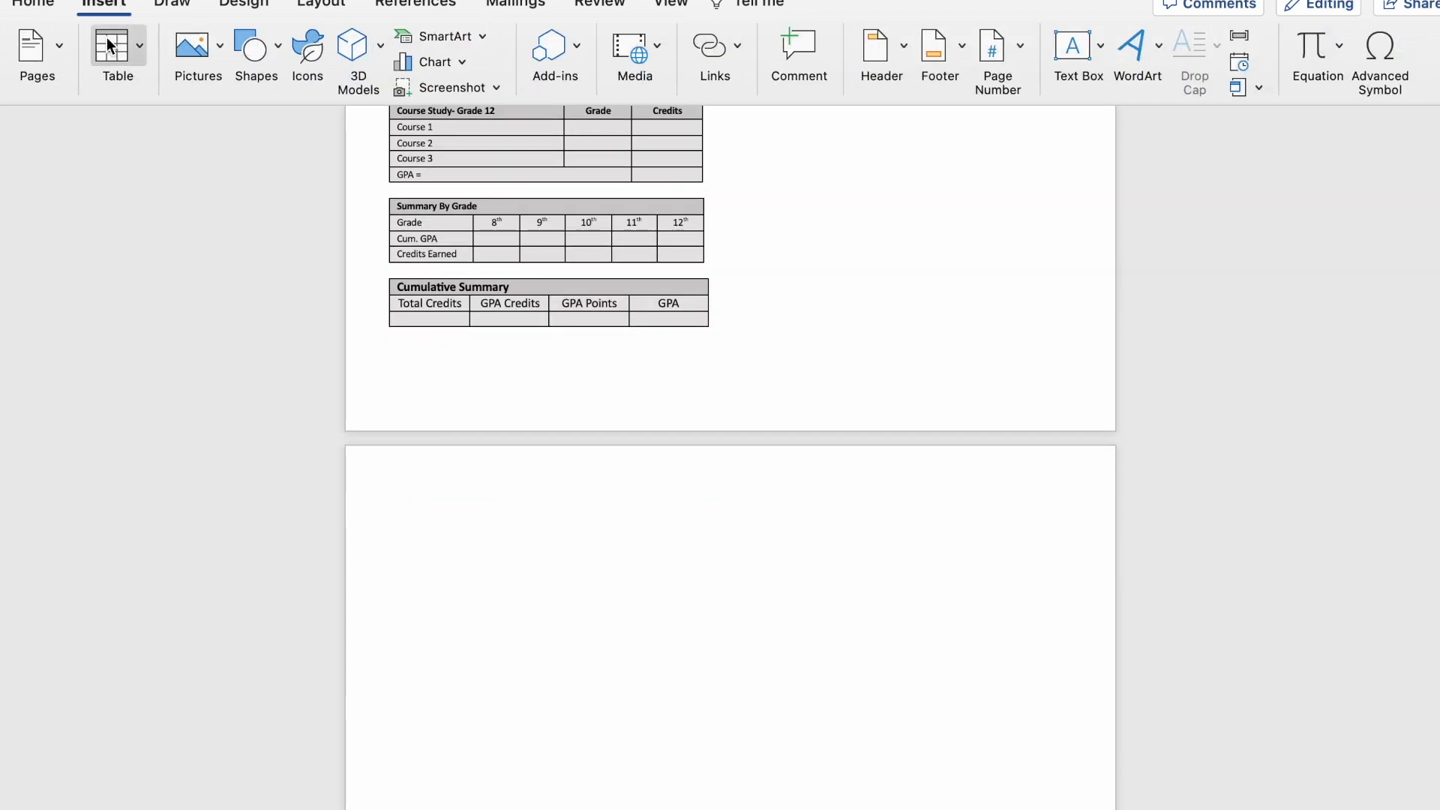
{"action": "left_click", "coordinate": [134, 50]}
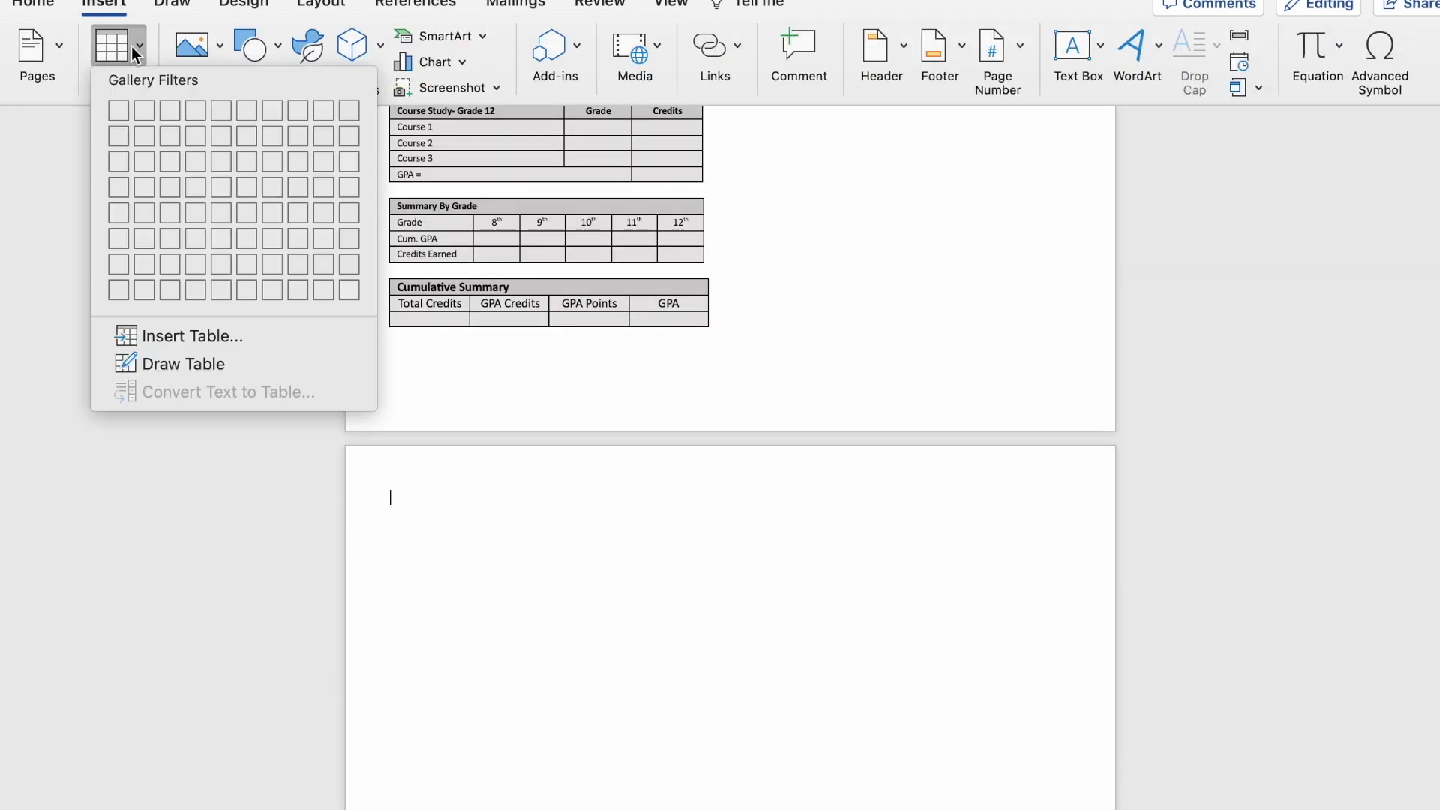
{"action": "left_click", "coordinate": [222, 161]}
{"action": "left_click_drag", "start_coordinate": [968, 502], "coordinate": [515, 504]}
{"action": "right_click", "coordinate": [515, 505]}
{"action": "left_click", "coordinate": [567, 718]}
{"action": "type", "text": "Grading Scale"}
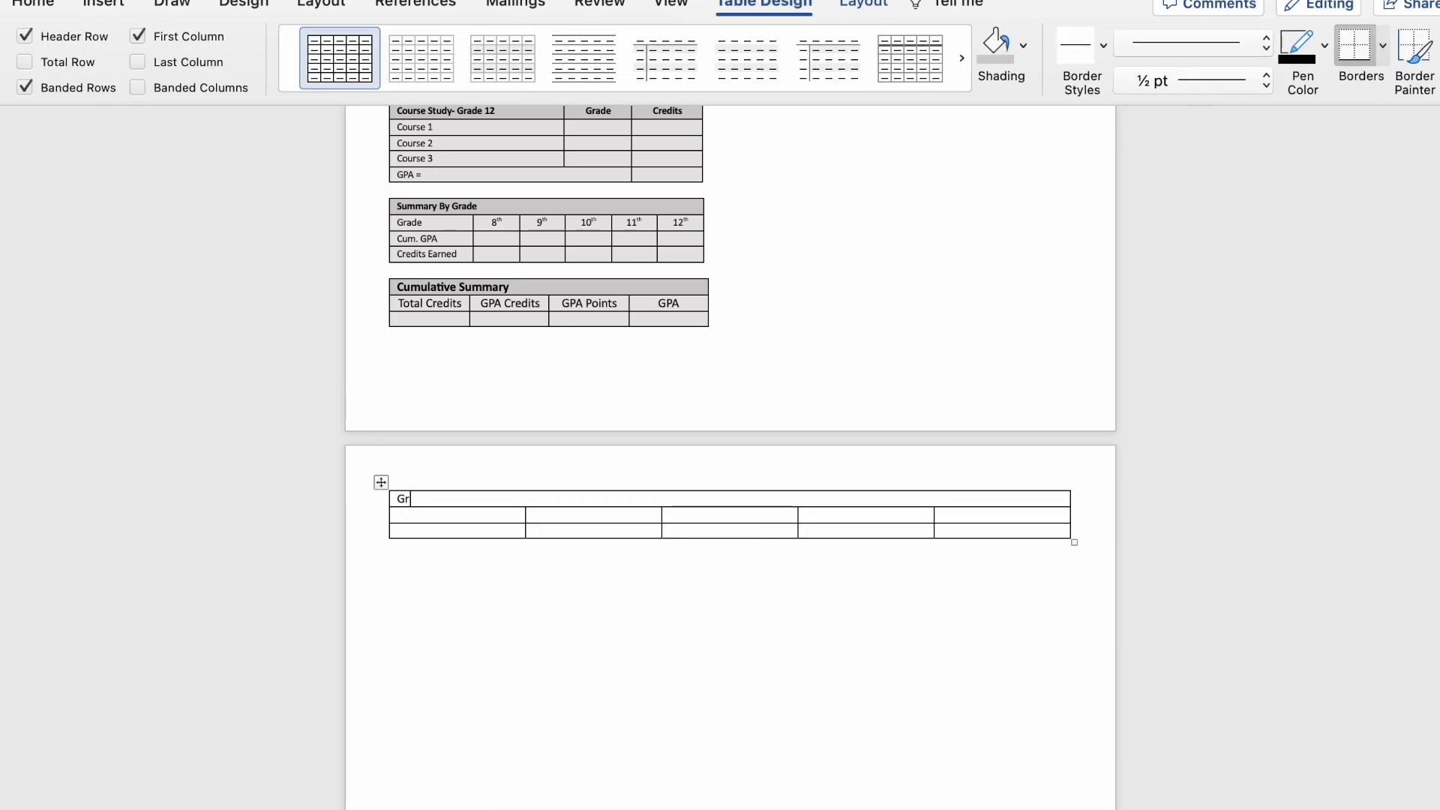
{"action": "left_click", "coordinate": [512, 516]}
{"action": "type", "text": "90-100"}
{"action": "left_click", "coordinate": [505, 533]}
{"action": "type", "text": "A"}
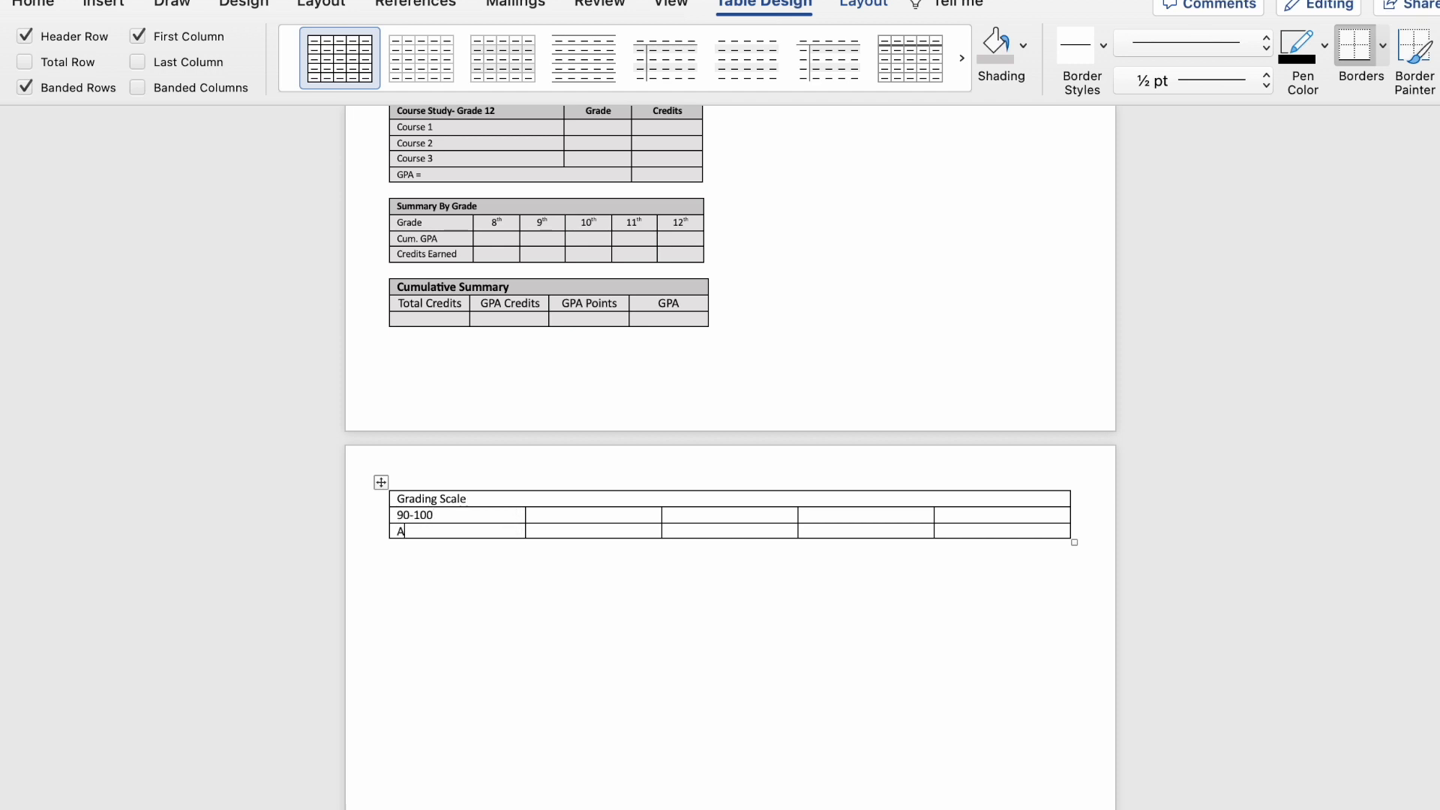
{"action": "left_click_drag", "start_coordinate": [435, 521], "coordinate": [435, 533]}
{"action": "left_click", "coordinate": [34, 5]}
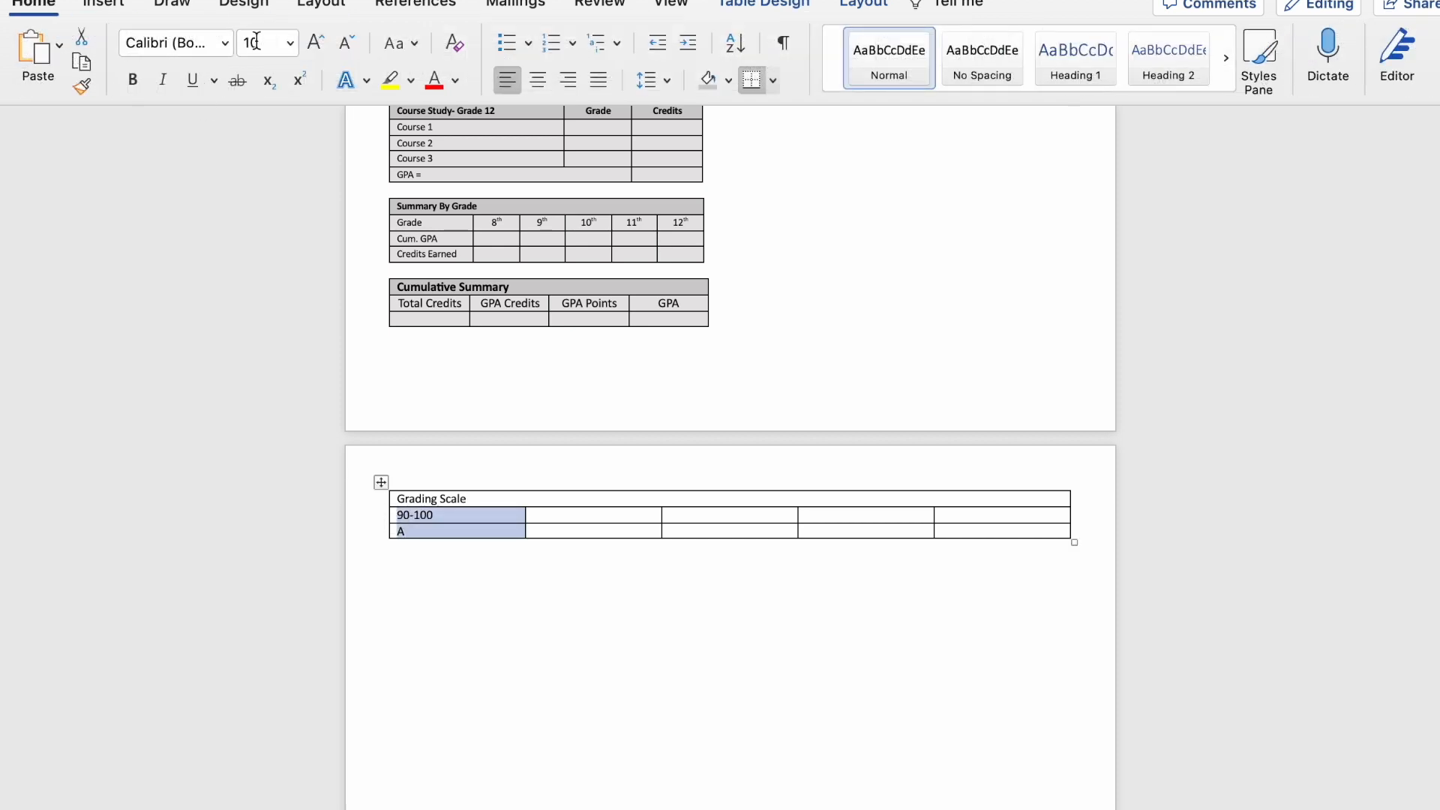
{"action": "left_click", "coordinate": [538, 80]}
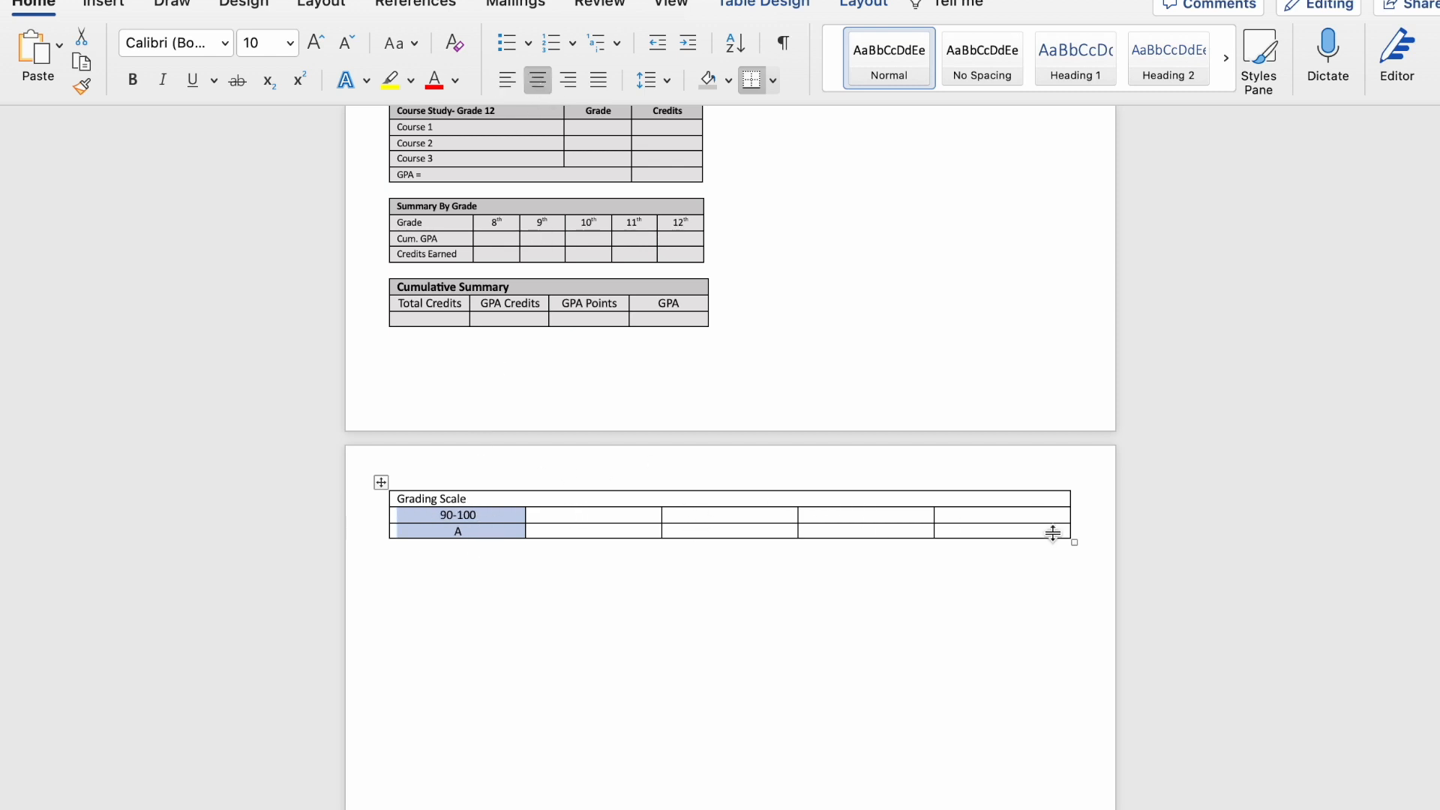
{"action": "left_click_drag", "start_coordinate": [1072, 534], "coordinate": [476, 498]}
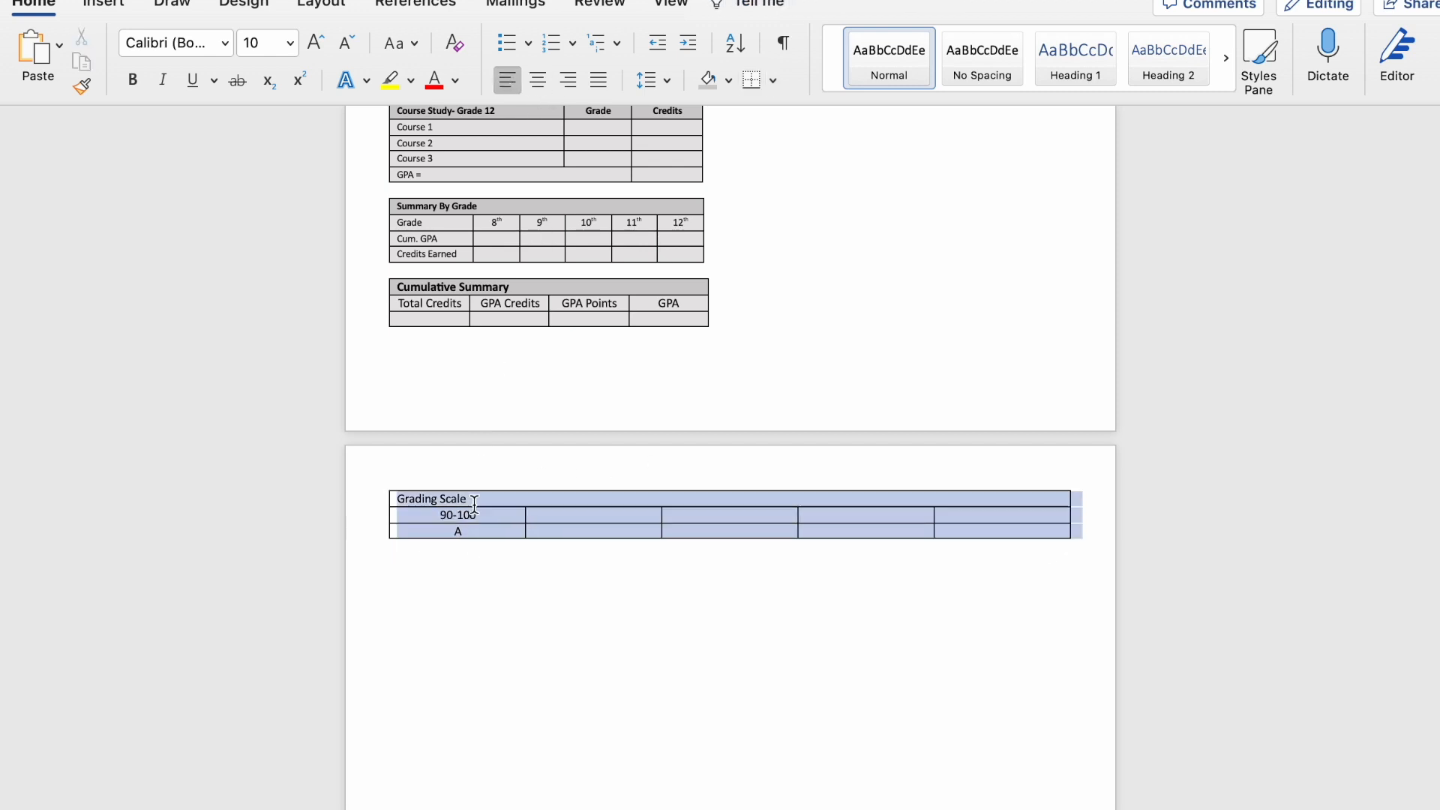
{"action": "right_click", "coordinate": [462, 497]}
{"action": "left_click", "coordinate": [524, 417]}
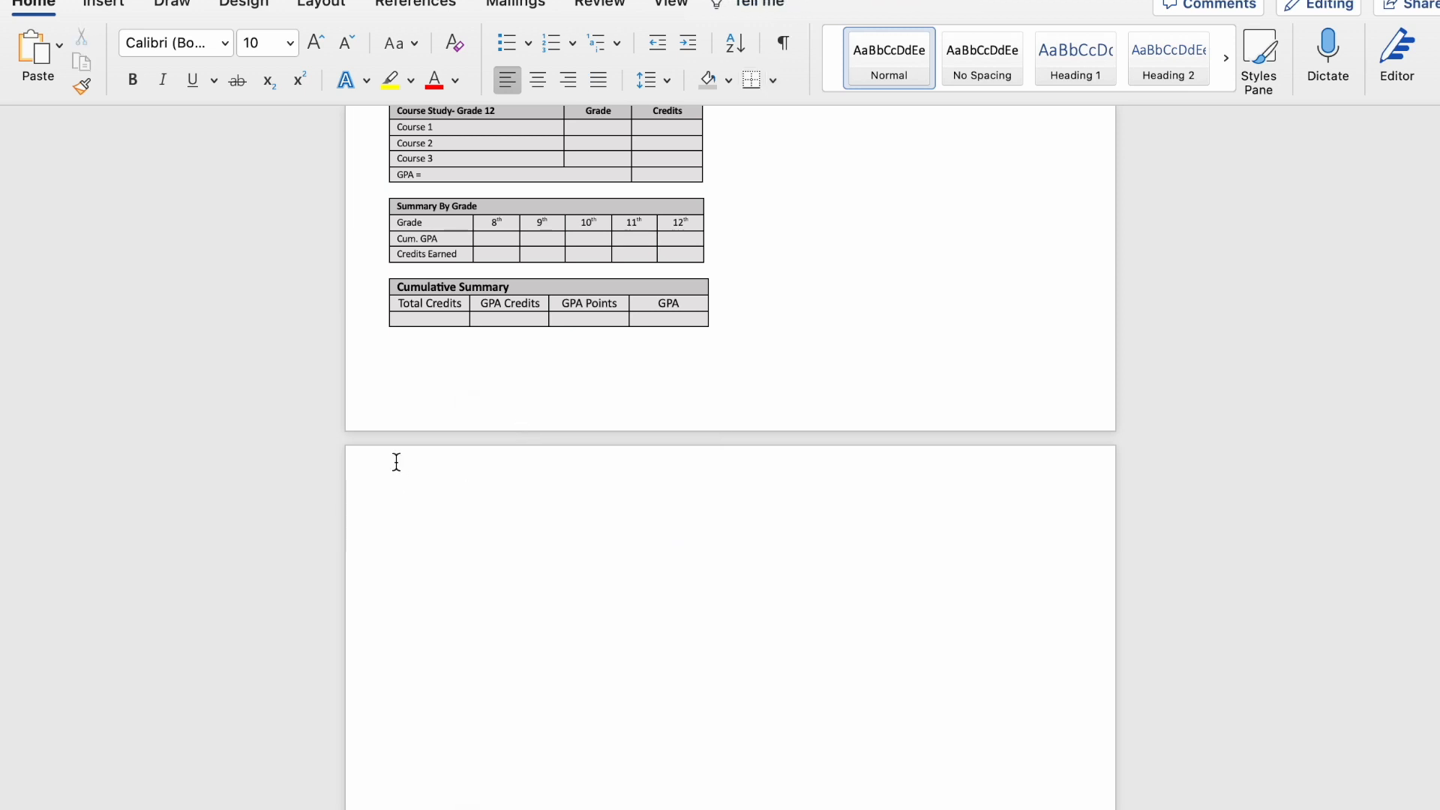
Step: Insert a table with four columns and eight rows on the second page, with the title "Grading Scale" in a merged top row
{"action": "left_click", "coordinate": [103, 3]}
{"action": "left_click", "coordinate": [137, 45]}
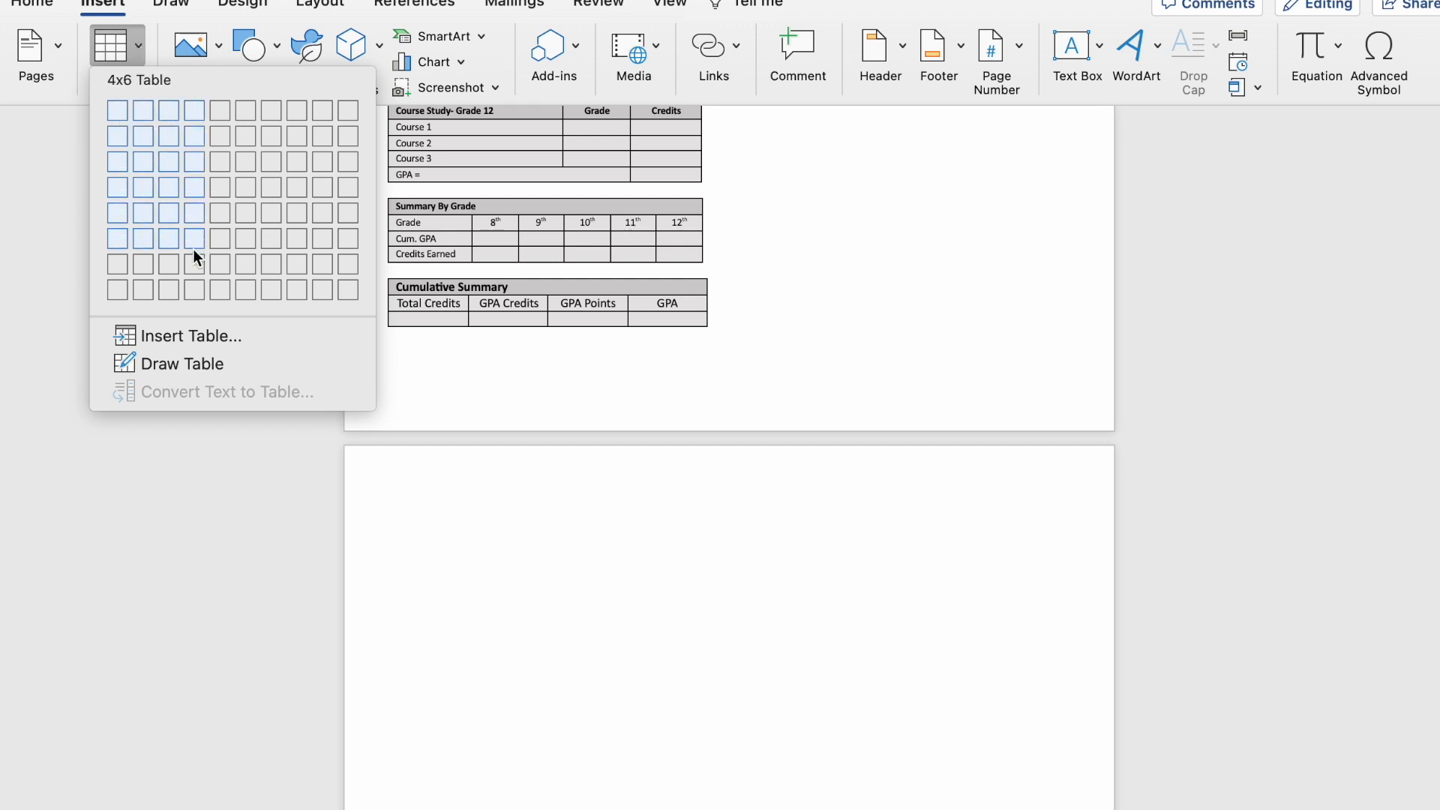
{"action": "left_click", "coordinate": [193, 288]}
{"action": "left_click_drag", "start_coordinate": [936, 499], "coordinate": [549, 501]}
{"action": "right_click", "coordinate": [549, 501]}
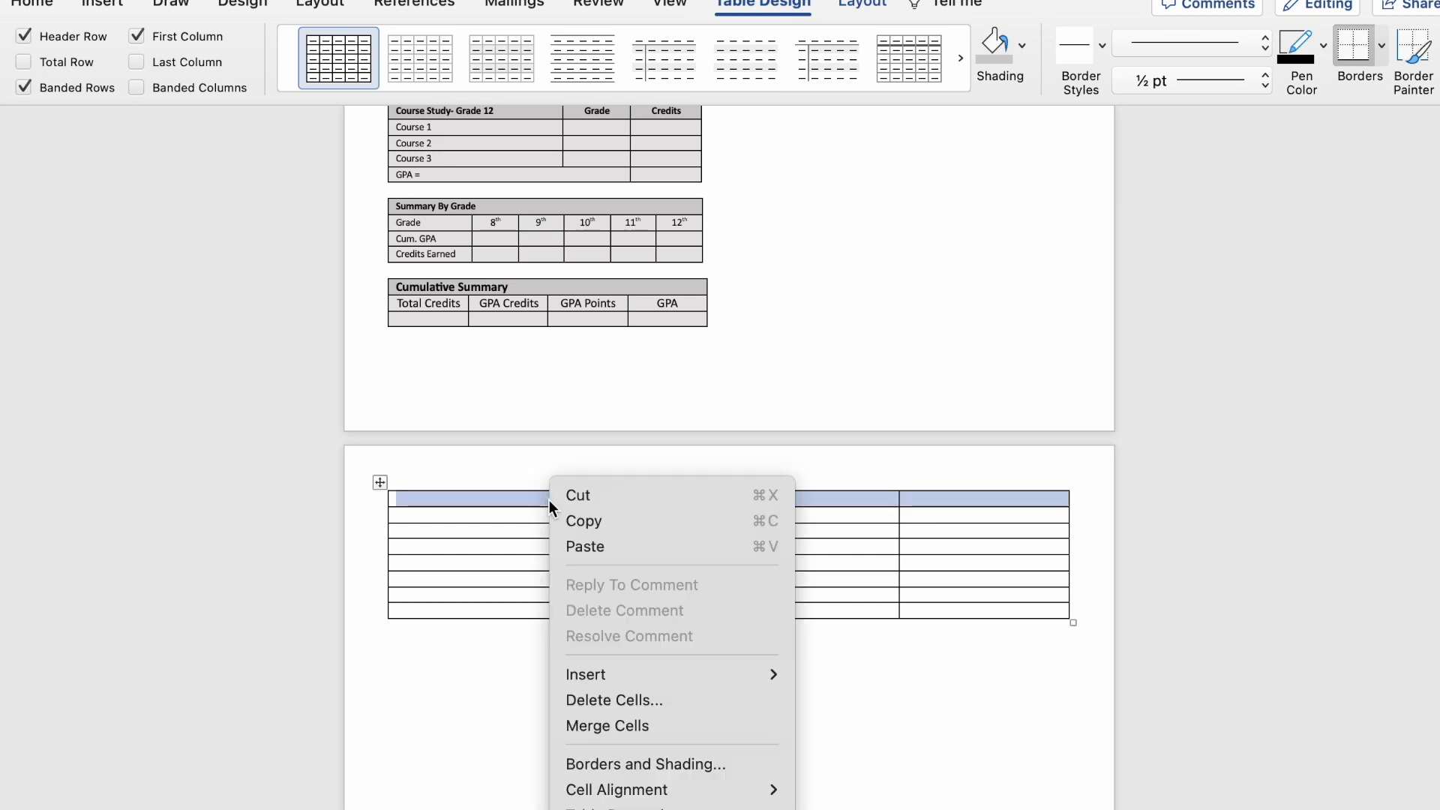
{"action": "left_click", "coordinate": [619, 721]}
{"action": "type", "text": "Grading Scale"}
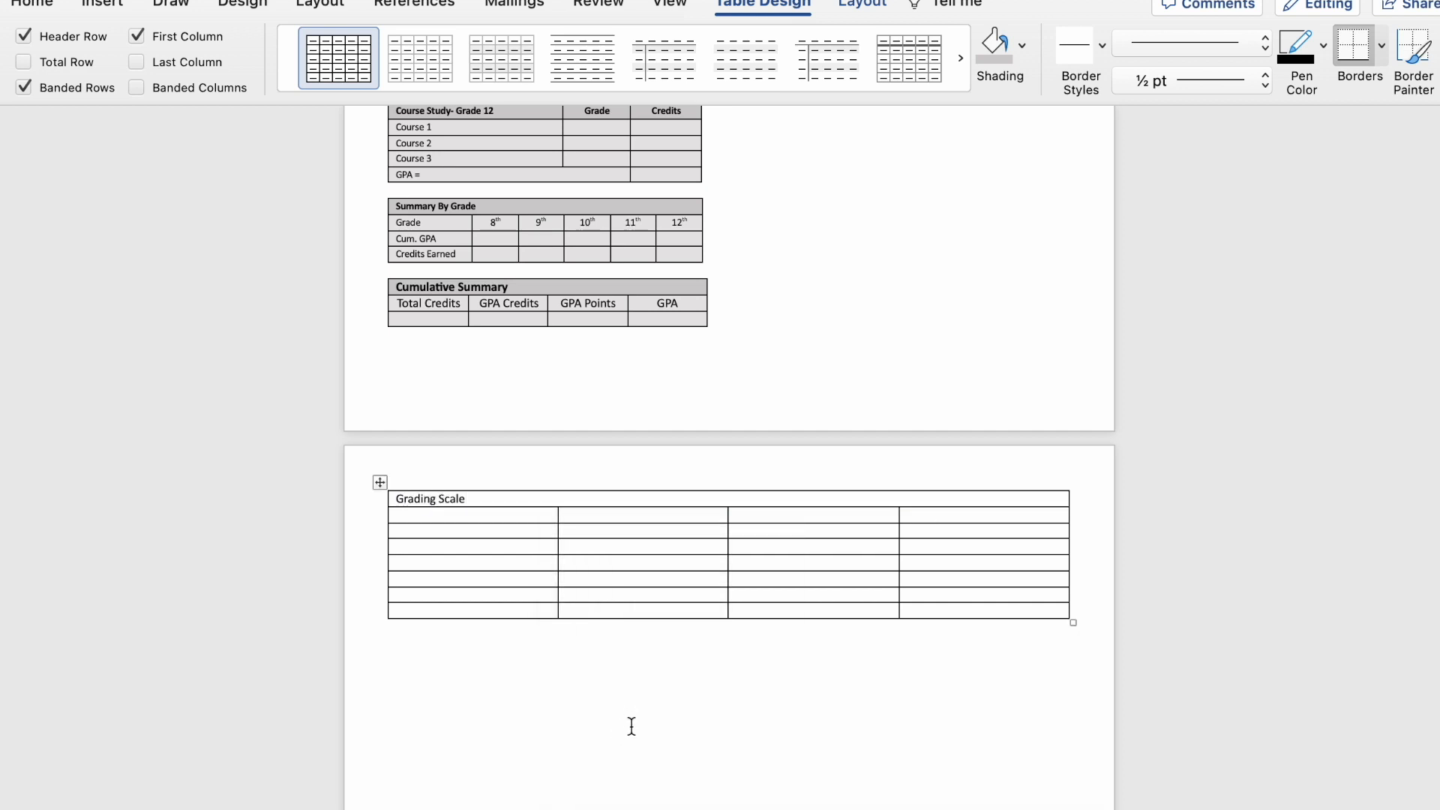
Step: Make the "Grading Scale" title bold
{"action": "left_click_drag", "start_coordinate": [466, 499], "coordinate": [394, 498]}
{"action": "left_click", "coordinate": [45, 9]}
{"action": "left_click", "coordinate": [129, 79]}
Step: Fill the Grading Scale table with letter grades and percentage ranges, from A+ (98-100) down to F (0-59)
{"action": "left_click", "coordinate": [430, 516]}
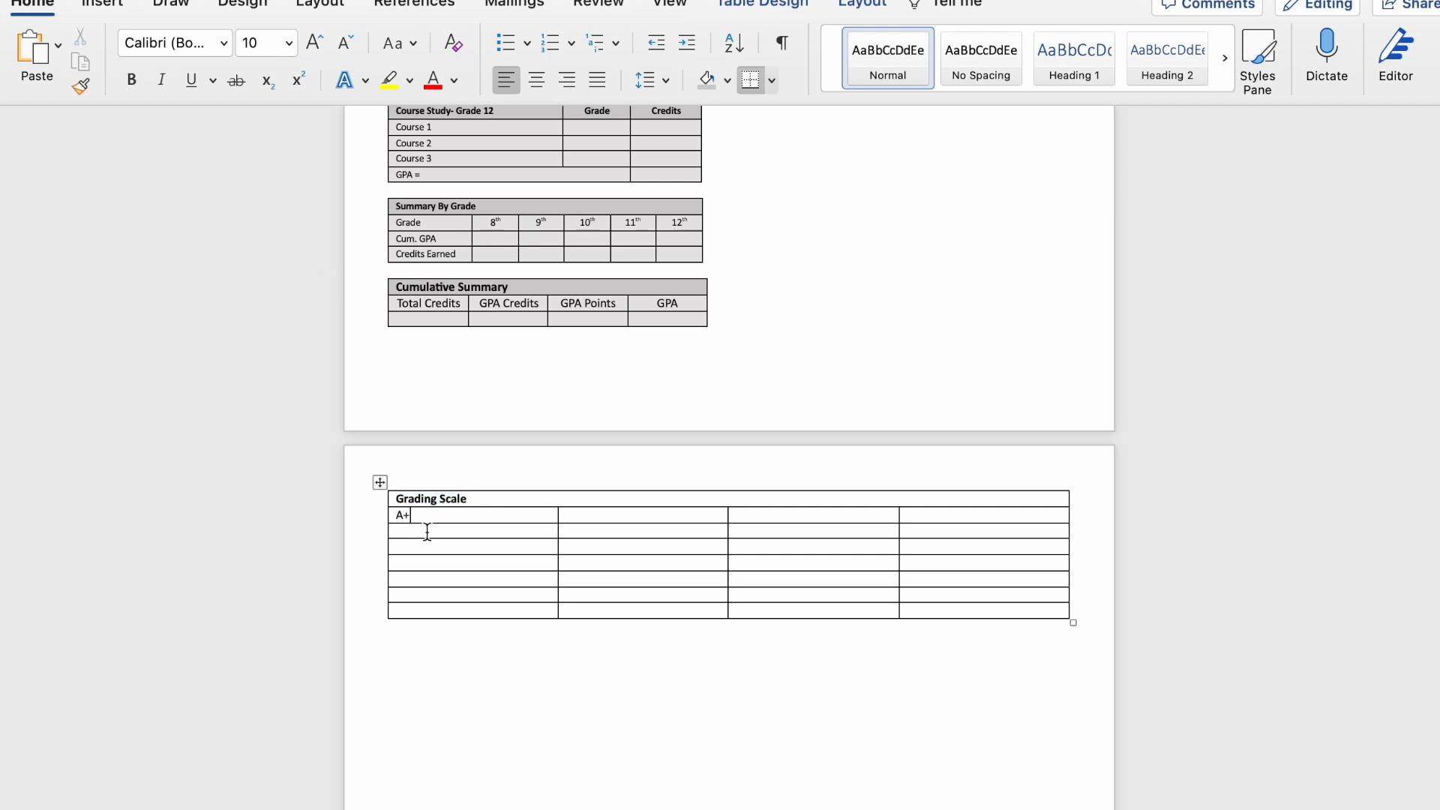
{"action": "left_click", "coordinate": [424, 549]}
{"action": "type", "text": "A"}
{"action": "type", "text": "B"}
{"action": "left_click", "coordinate": [590, 515]}
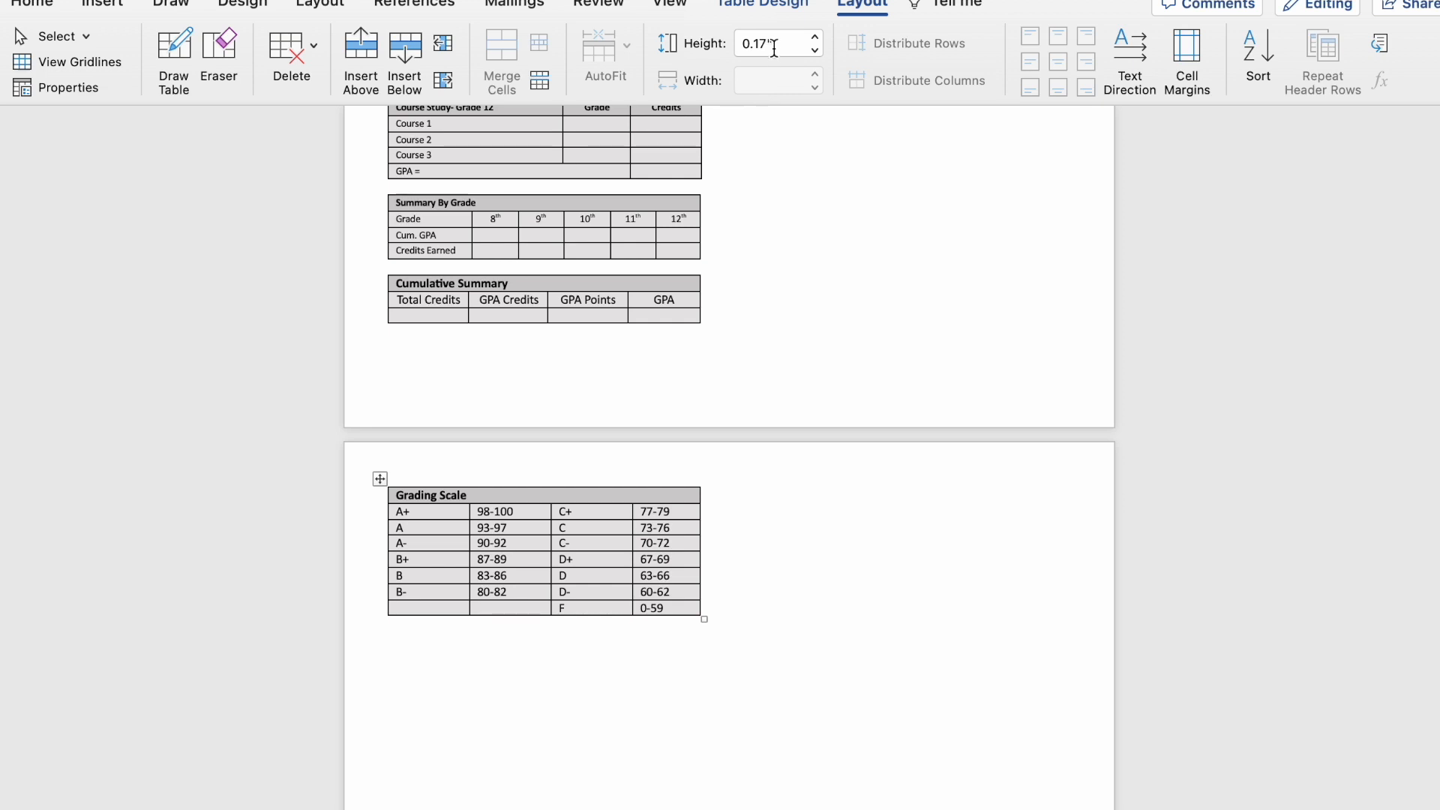
Step: Insert a table with one column and two rows below the Grading Scale table
{"action": "left_click", "coordinate": [722, 655]}
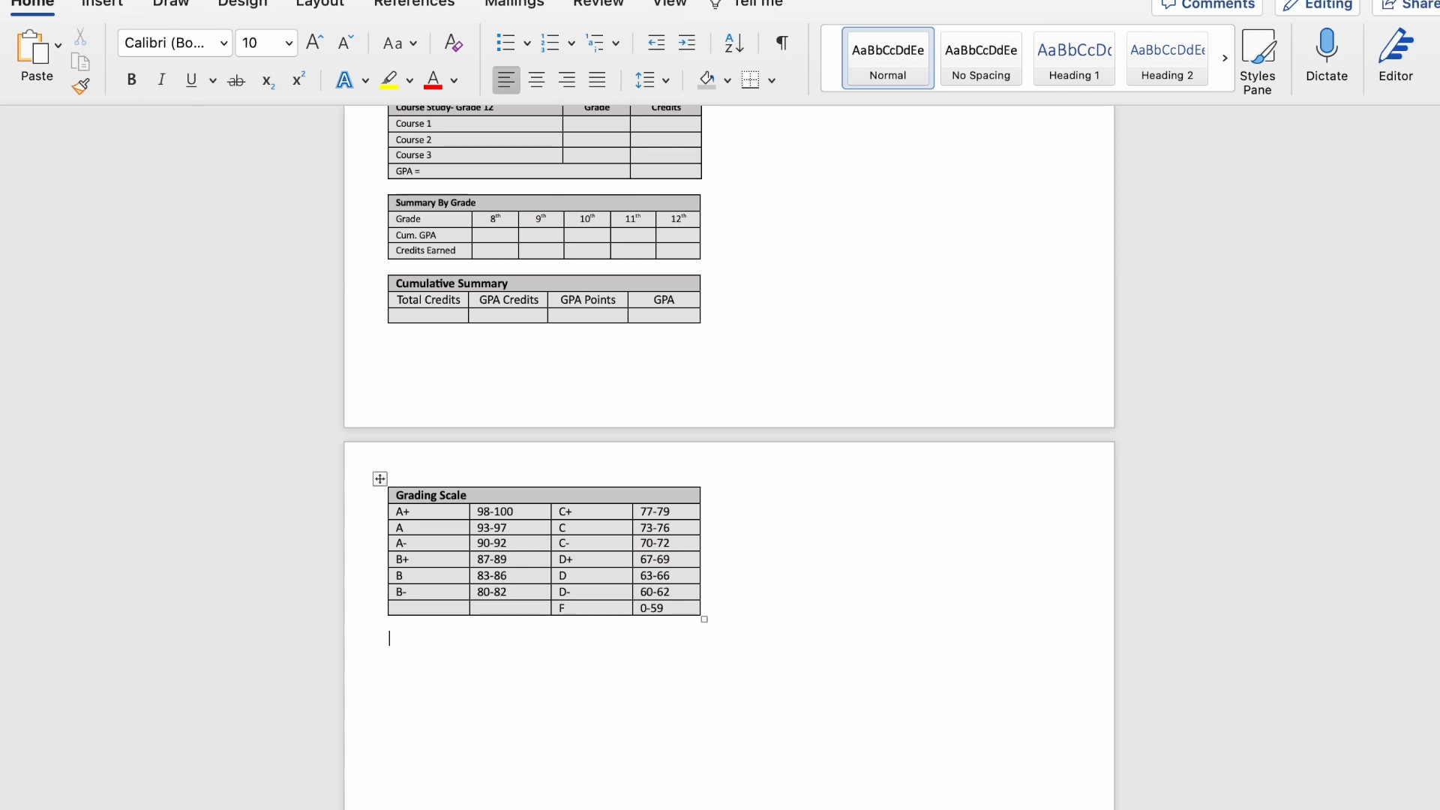
{"action": "left_click", "coordinate": [111, 8]}
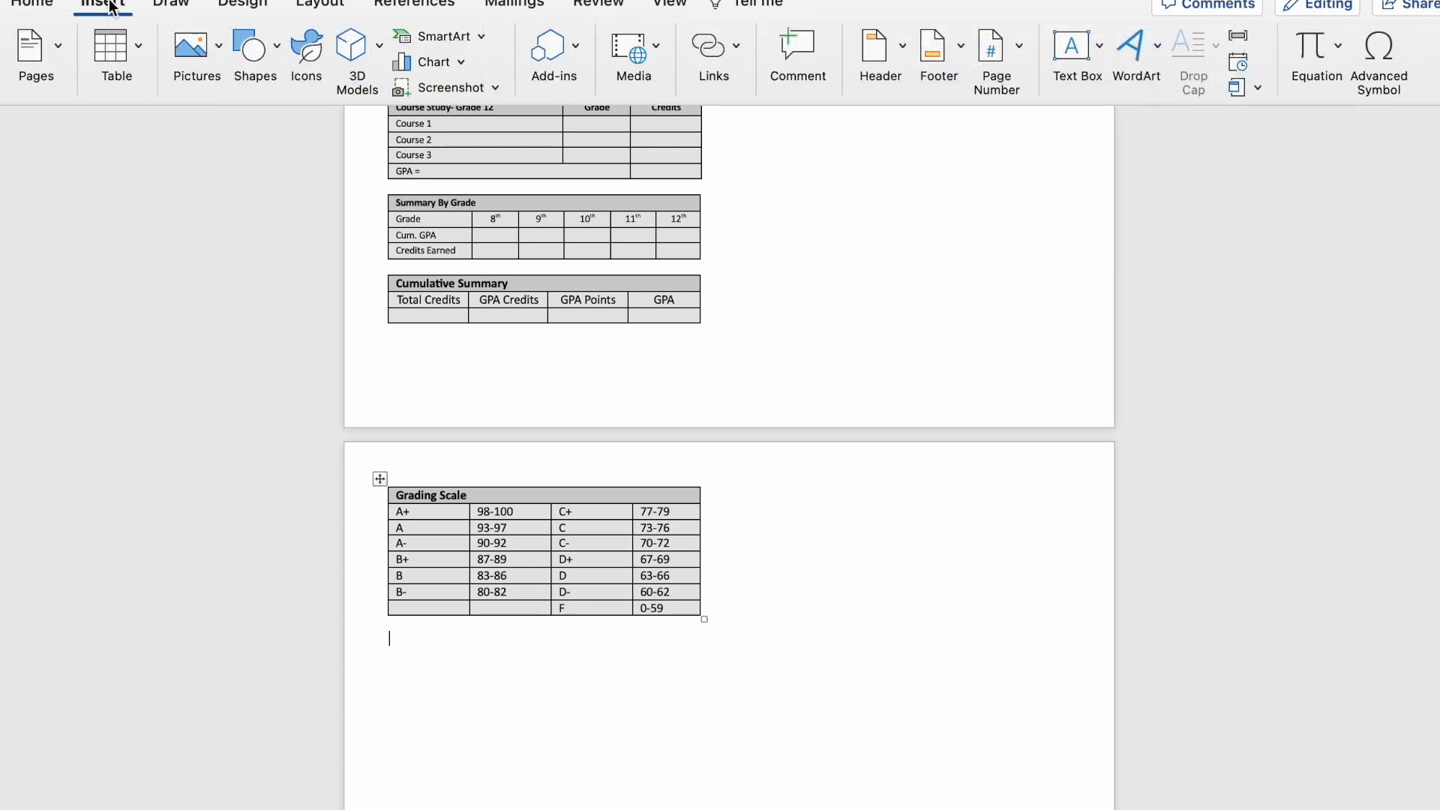
{"action": "left_click", "coordinate": [133, 47]}
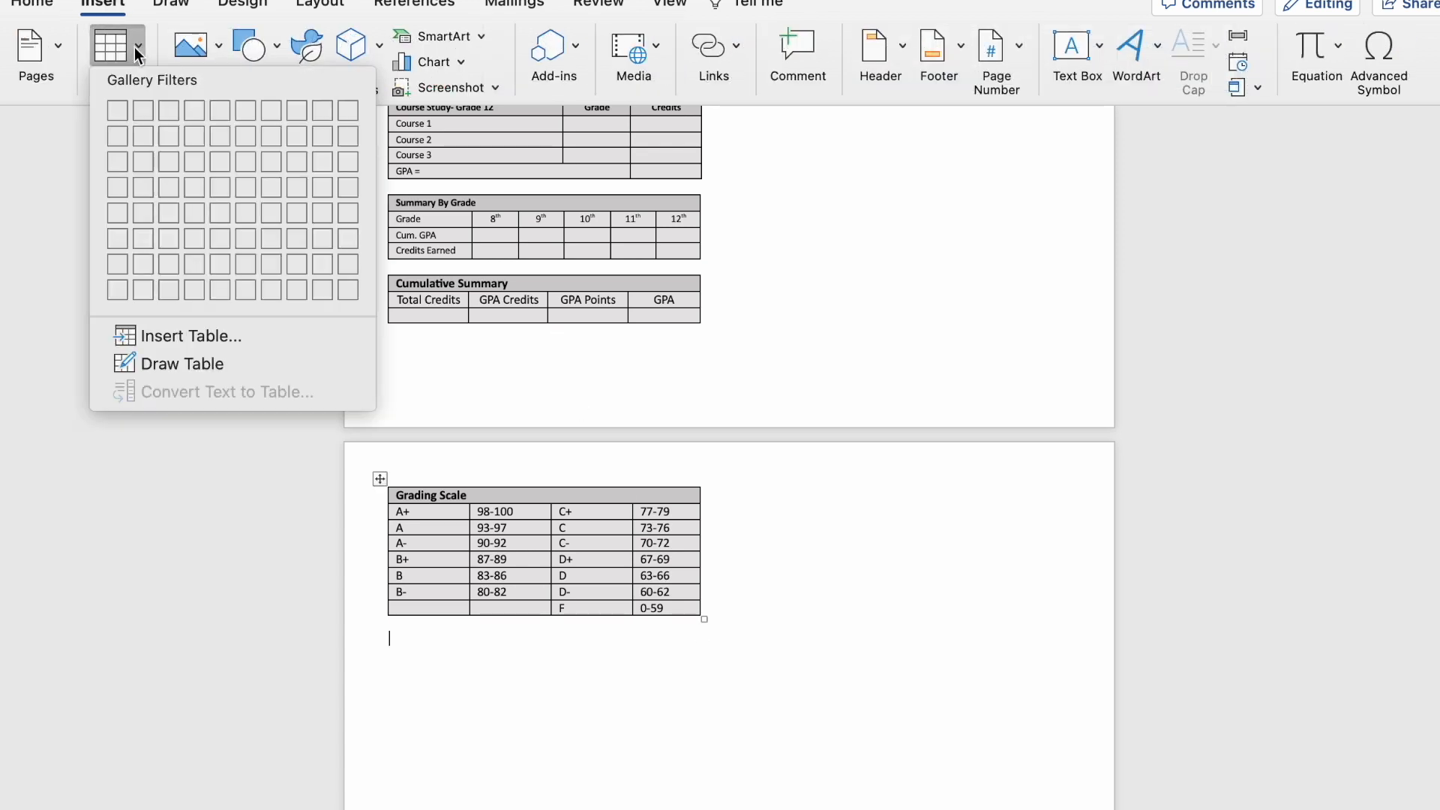
{"action": "left_click", "coordinate": [123, 134]}
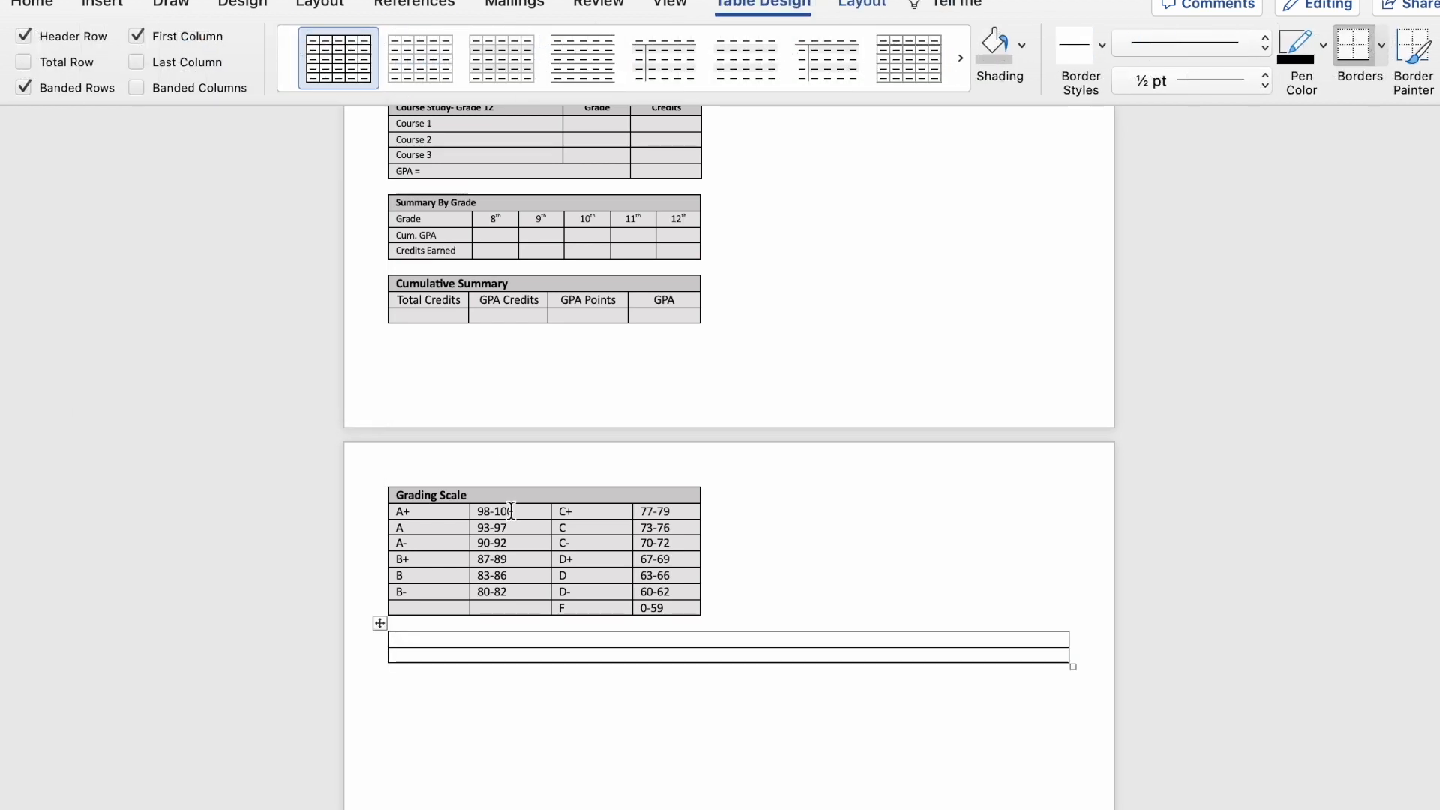
Step: Set the new one-column table's width to 3.43" and its row height to 0.17"
{"action": "left_click_drag", "start_coordinate": [1029, 654], "coordinate": [1014, 643]}
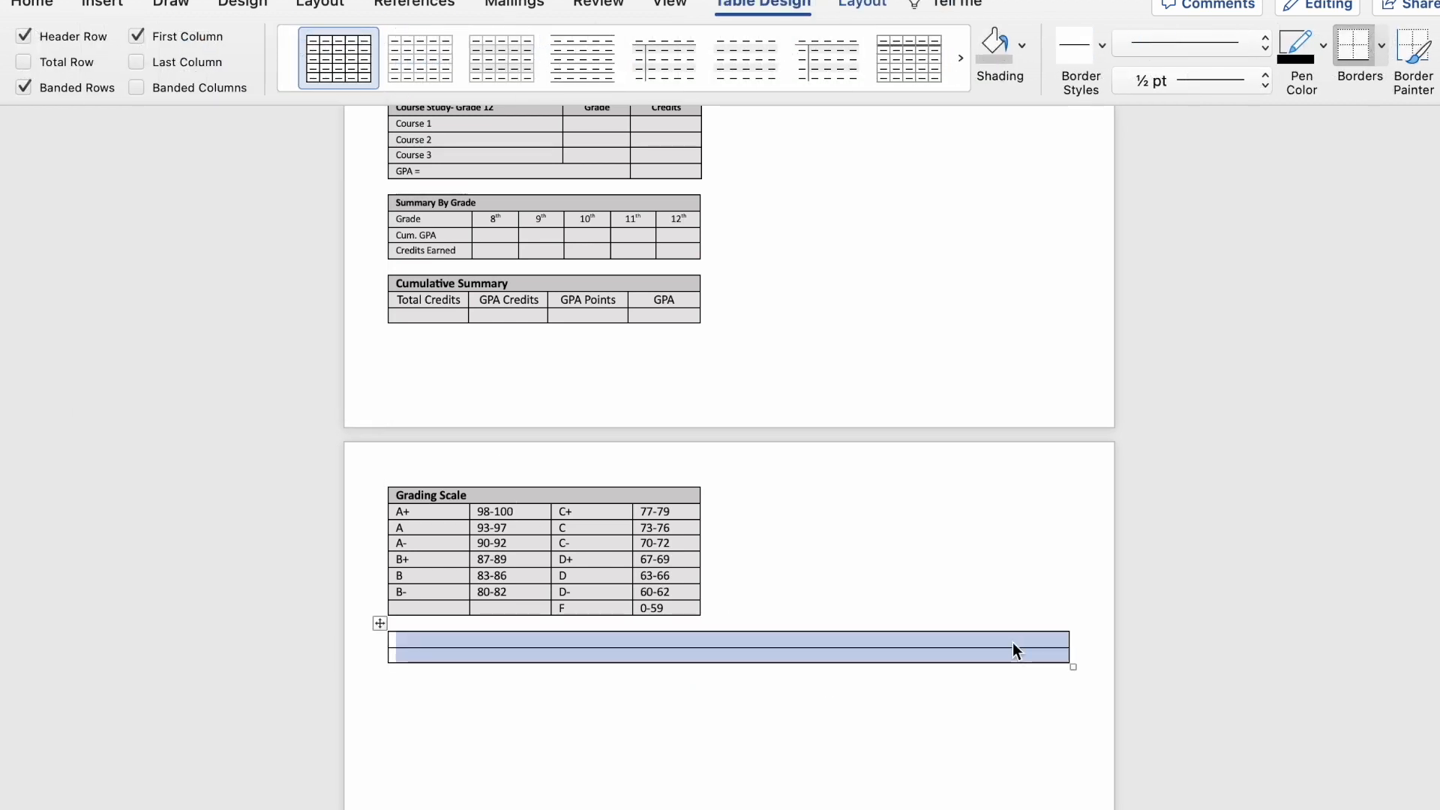
{"action": "left_click", "coordinate": [861, 4]}
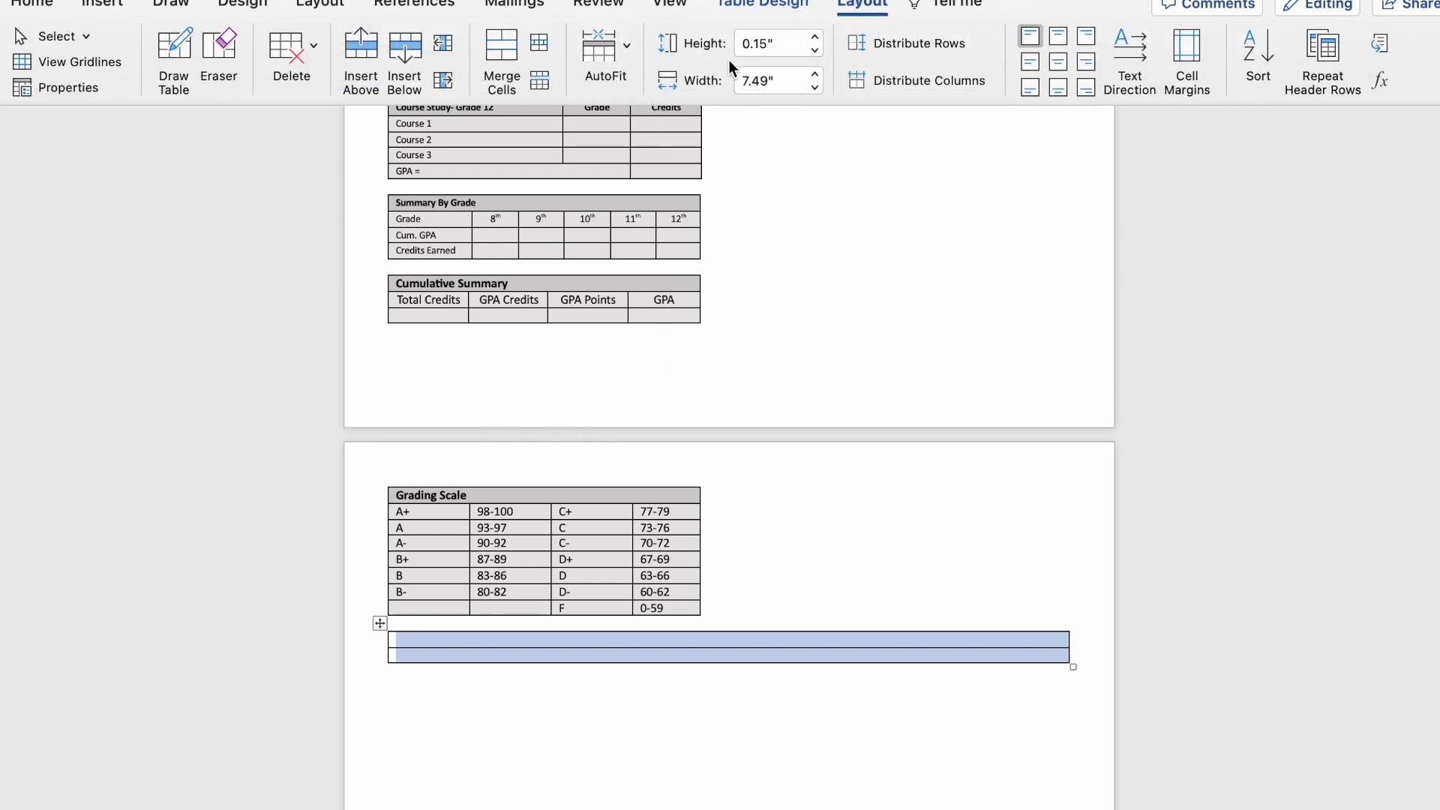
{"action": "left_click", "coordinate": [765, 80]}
{"action": "type", "text": "3.43"}
{"action": "key", "text": "Return"}
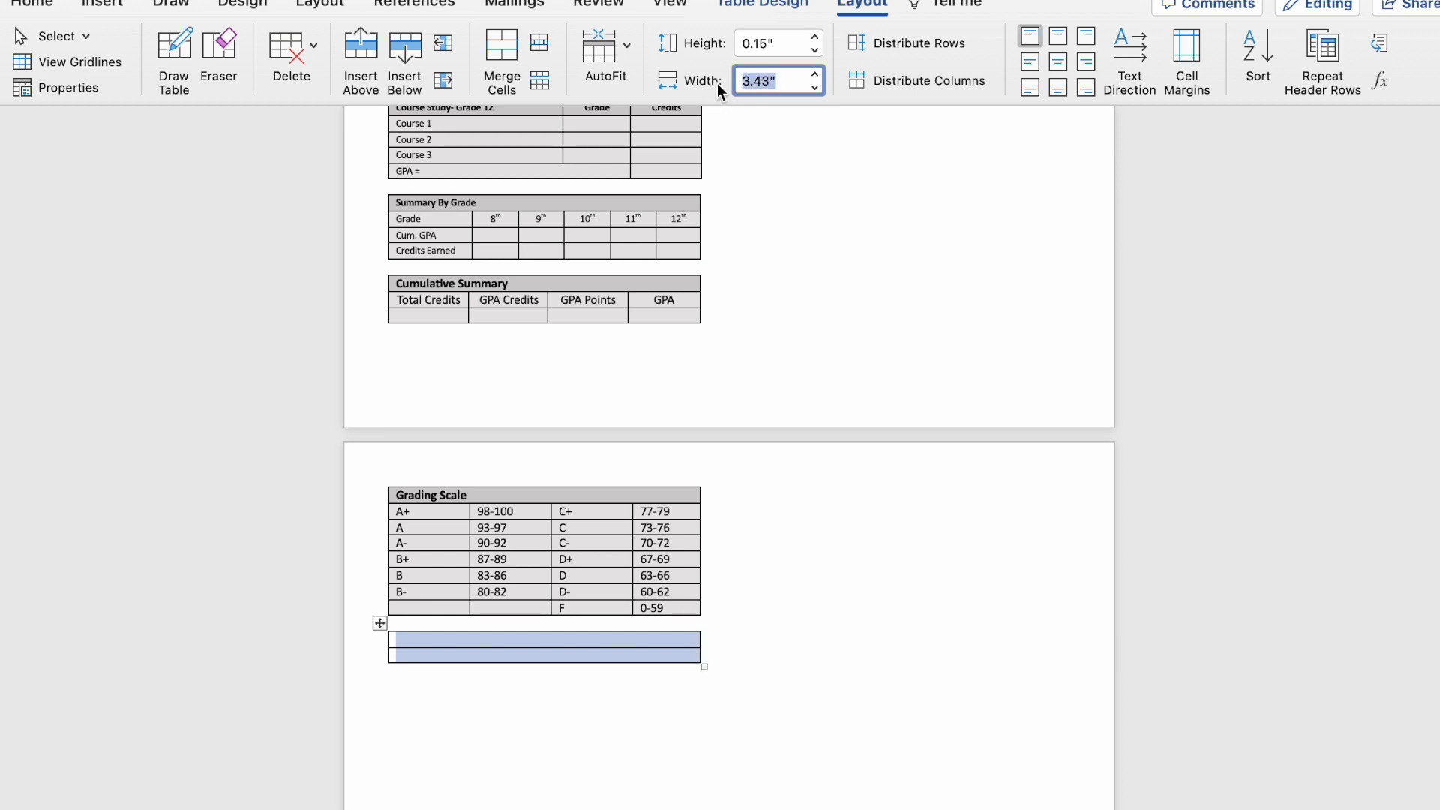
{"action": "left_click_drag", "start_coordinate": [767, 46], "coordinate": [760, 46]}
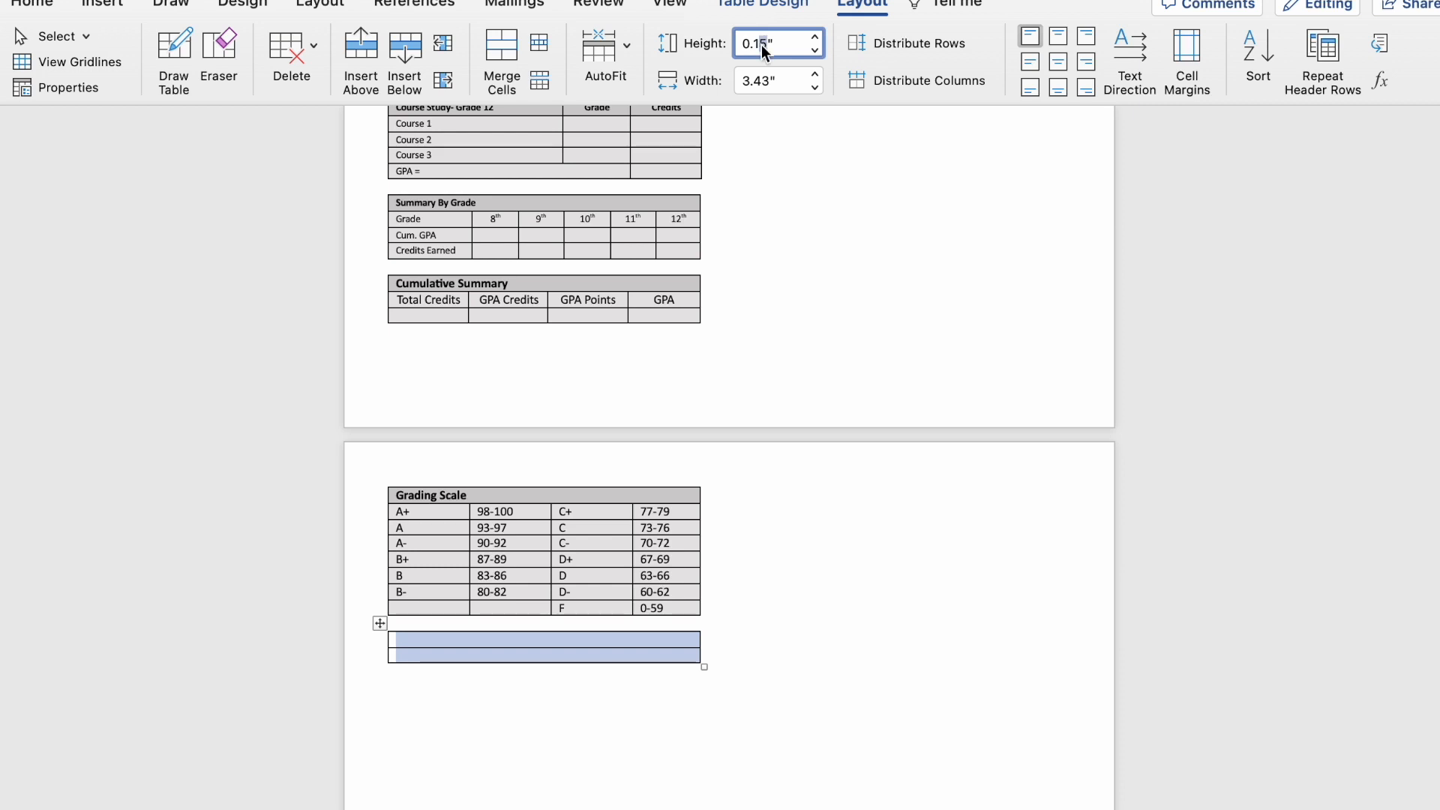
{"action": "type", "text": "7"}
{"action": "left_click", "coordinate": [810, 632]}
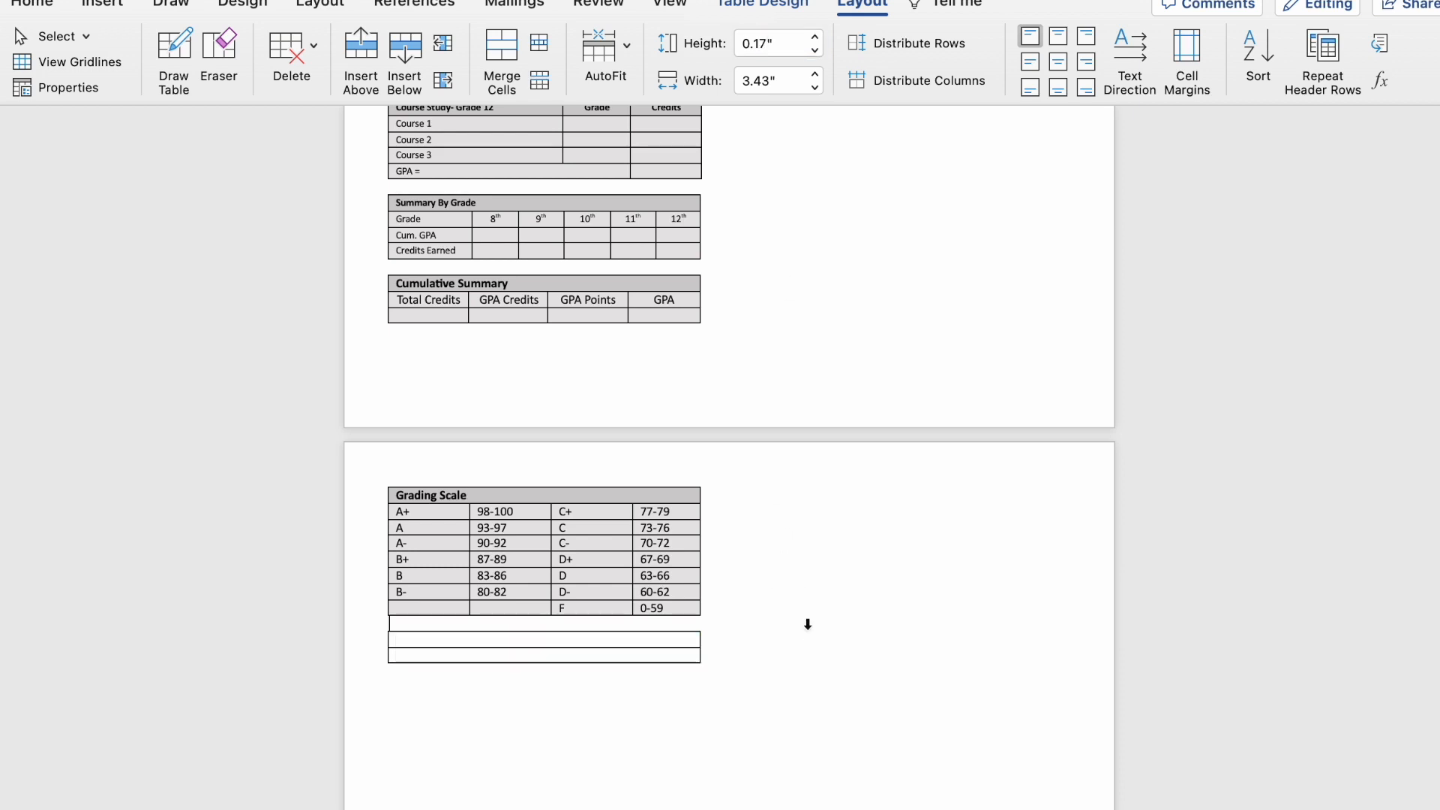
Step: Enter the title "Commentary" in the top row of the one-column table and make it bold
{"action": "left_click", "coordinate": [537, 643]}
{"action": "type", "text": "Com"}
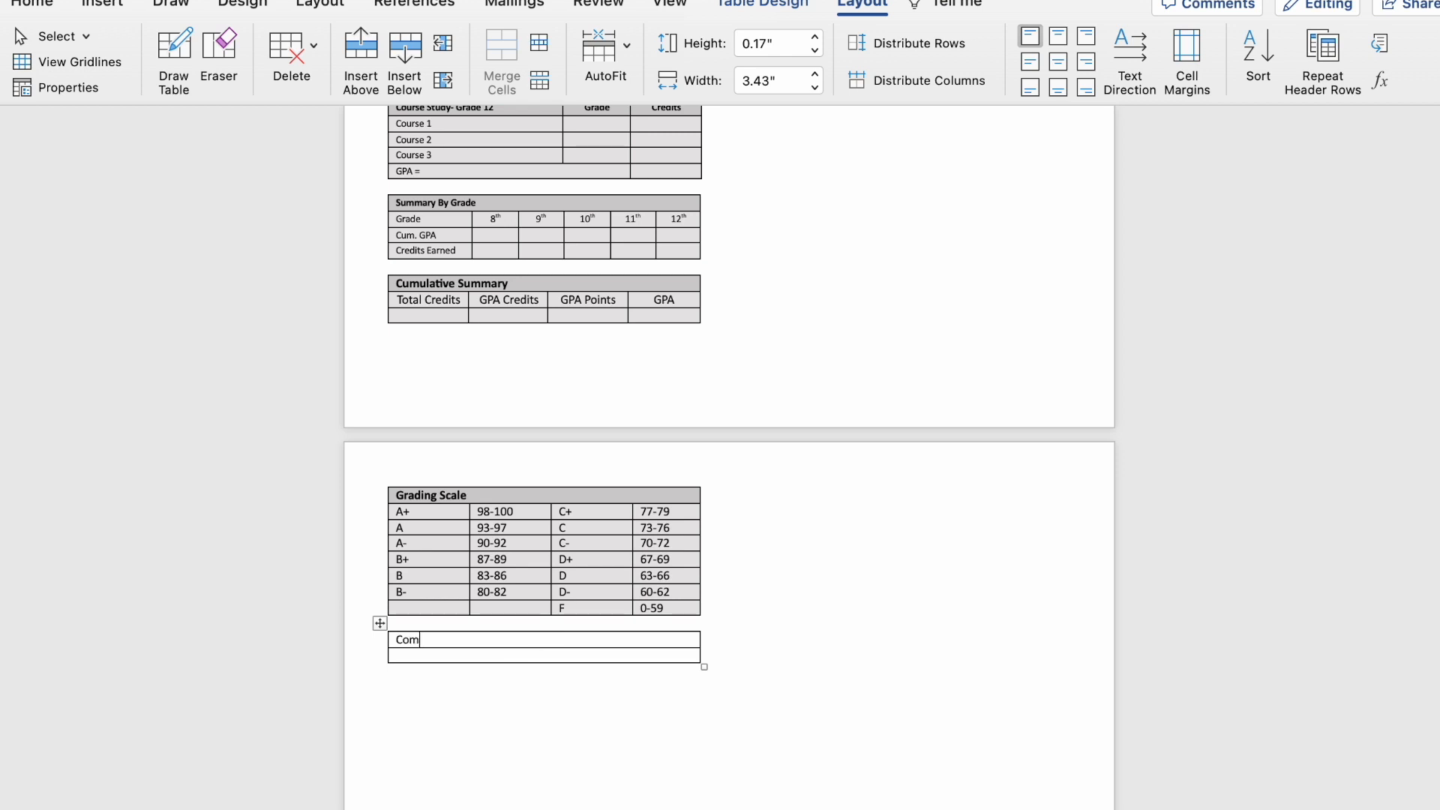
{"action": "type", "text": "mentary"}
{"action": "left_click_drag", "start_coordinate": [464, 639], "coordinate": [387, 639]}
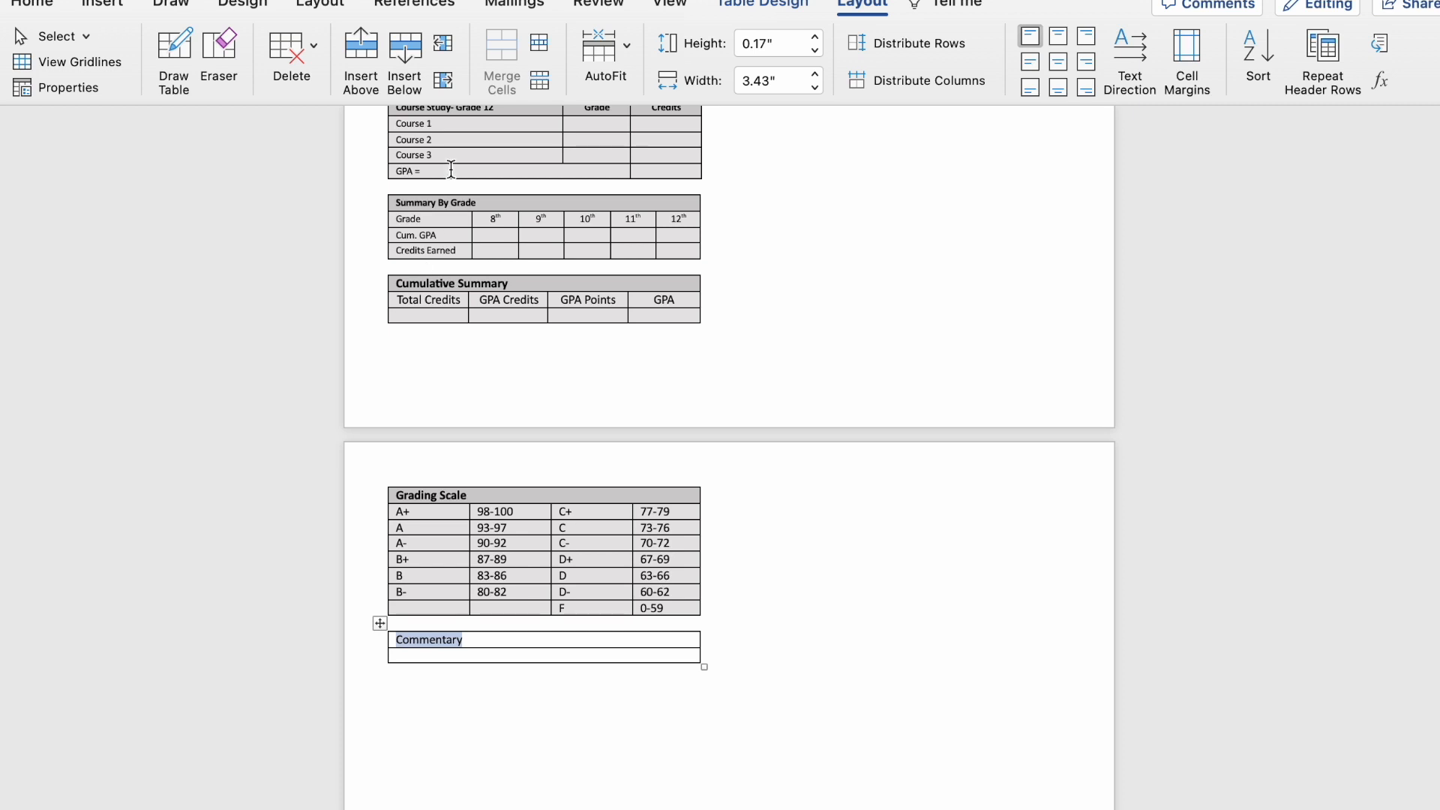
{"action": "left_click", "coordinate": [44, 9]}
{"action": "left_click", "coordinate": [132, 80]}
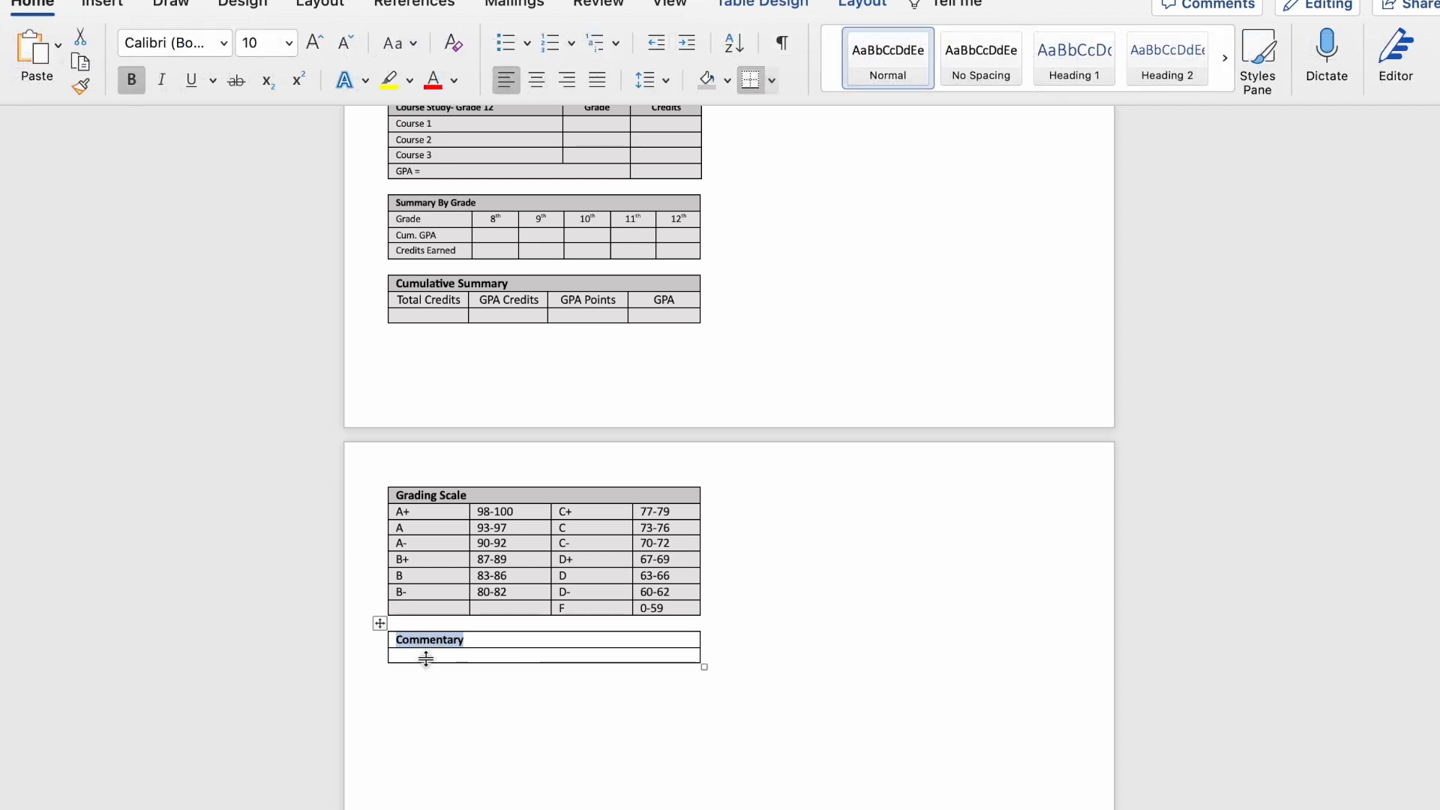
Step: Make the row below the Commentary title about three times as tall and enter "*Dual enrollment course" in it
{"action": "left_click", "coordinate": [475, 656]}
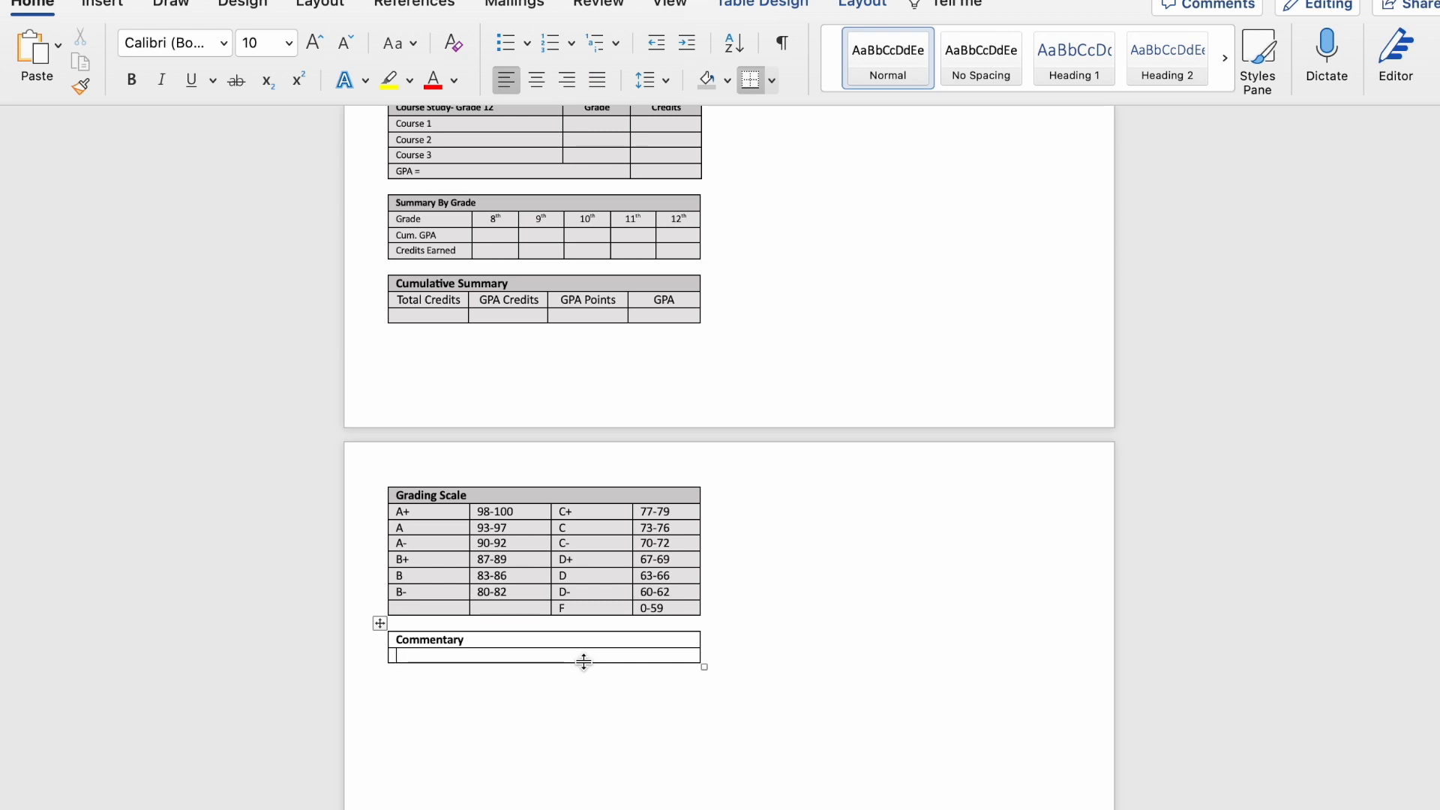
{"action": "left_click_drag", "start_coordinate": [583, 661], "coordinate": [584, 696]}
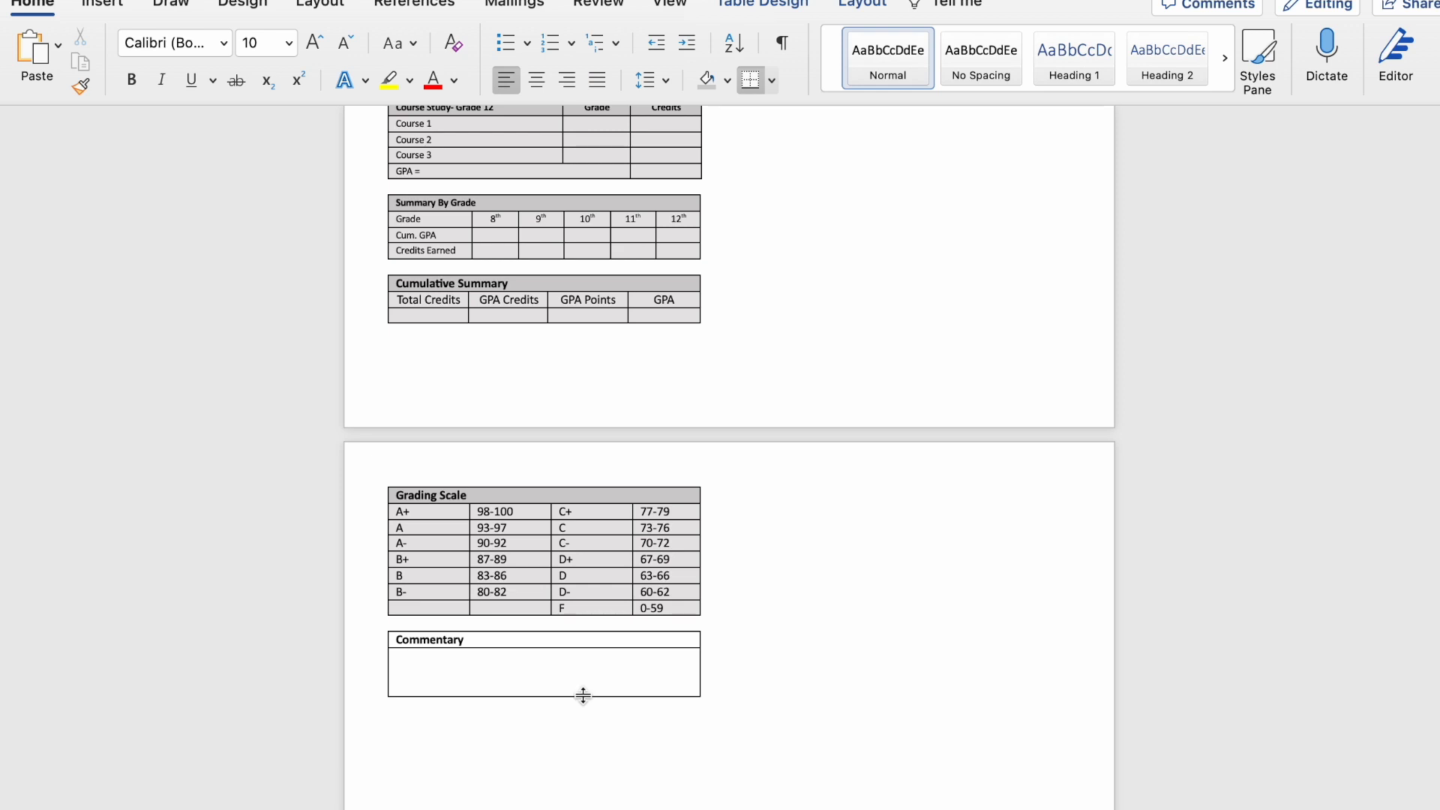
{"action": "left_click", "coordinate": [466, 666]}
{"action": "type", "text": "* D"}
{"action": "key", "text": "BackSpace"}
{"action": "key", "text": "BackSpace"}
{"action": "key", "text": "BackSpace"}
{"action": "type", "text": "*Dual enrollment course"}
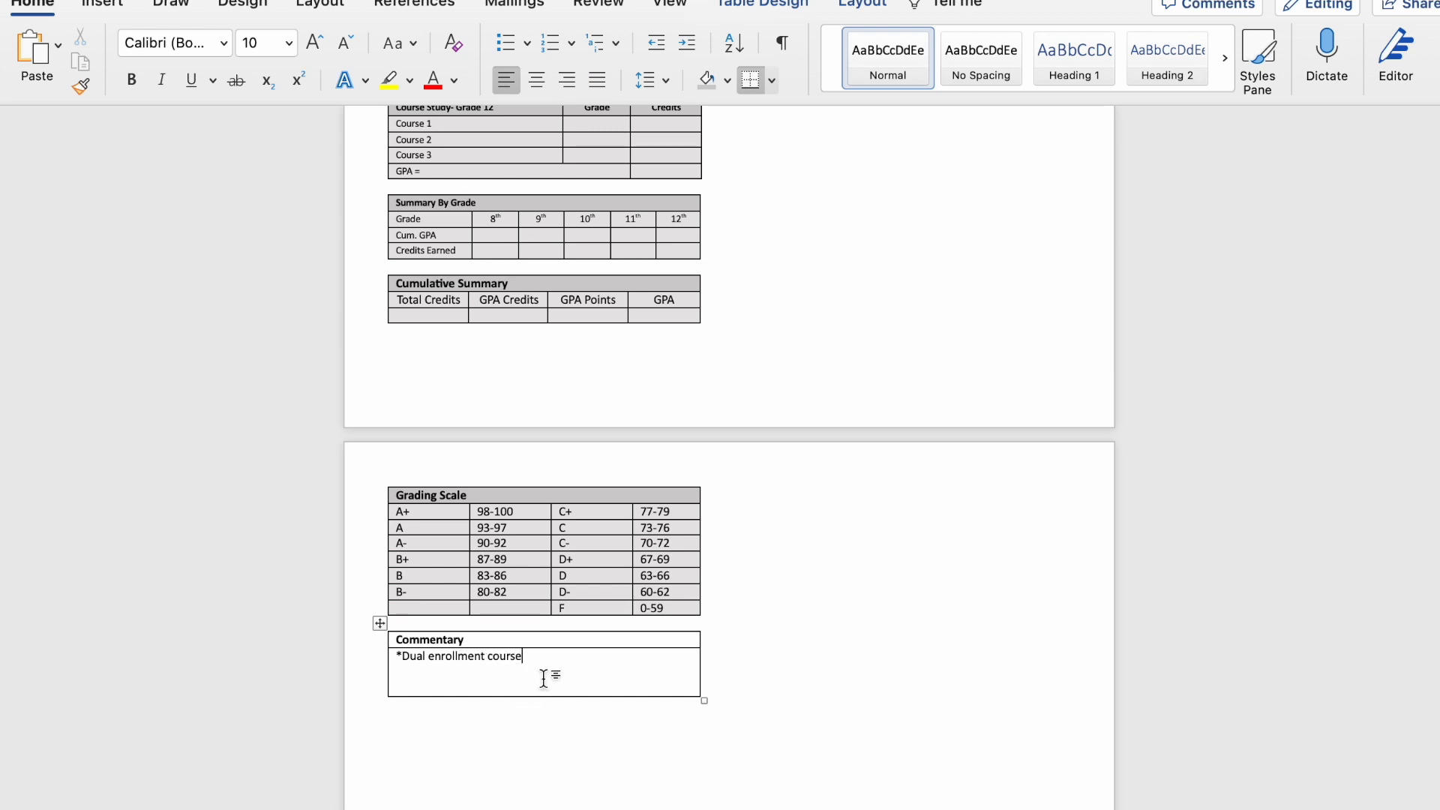
Step: Reduce the text in both rows of the Commentary table to font size 8
{"action": "left_click_drag", "start_coordinate": [544, 677], "coordinate": [398, 637]}
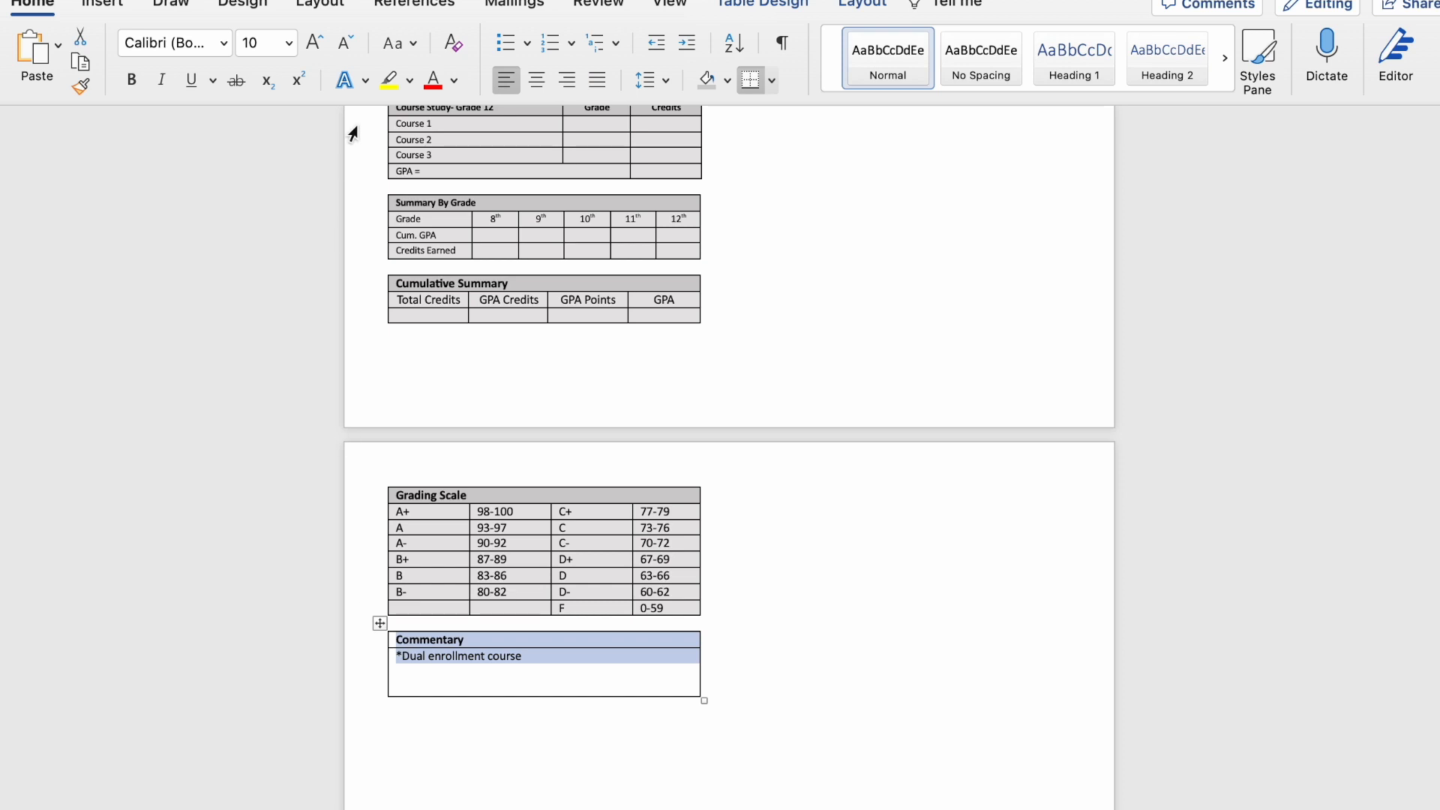
{"action": "left_click", "coordinate": [344, 42]}
{"action": "left_click", "coordinate": [343, 42]}
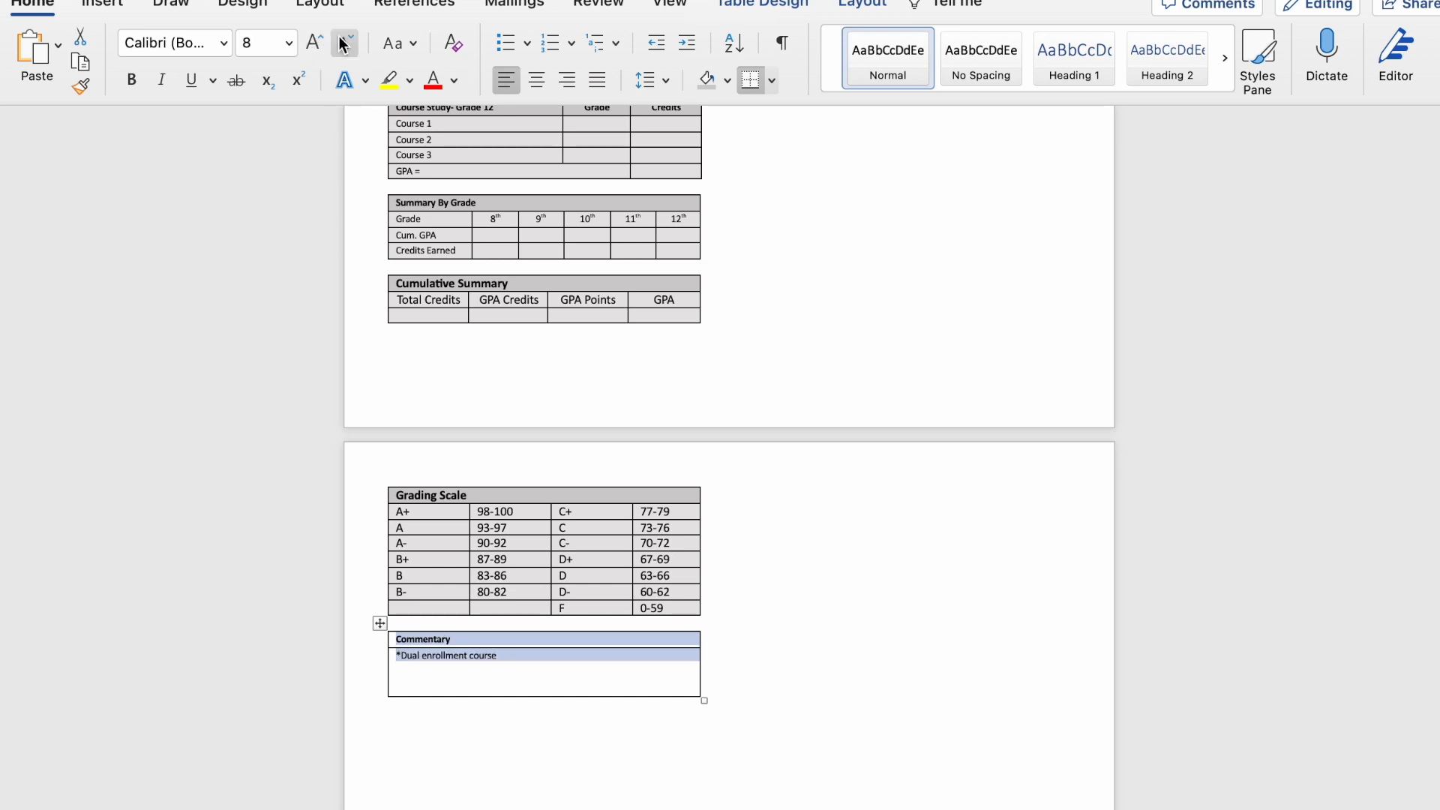
{"action": "left_click", "coordinate": [765, 735]}
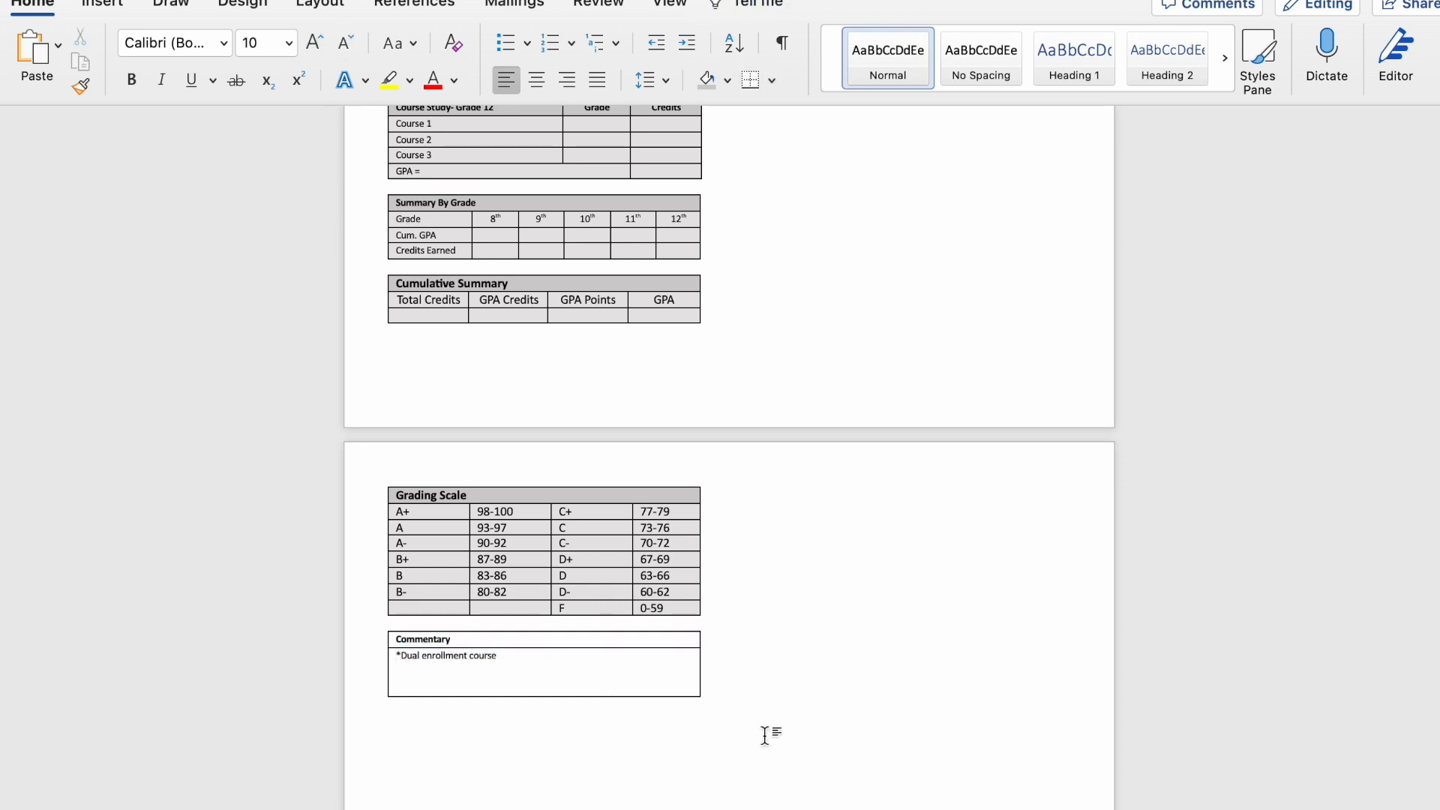
Step: Insert a two-by-two table below the Commentary table, resized to match its width and with taller rows
{"action": "scroll", "coordinate": [765, 735], "scroll_direction": "down", "scroll_amount": 5}
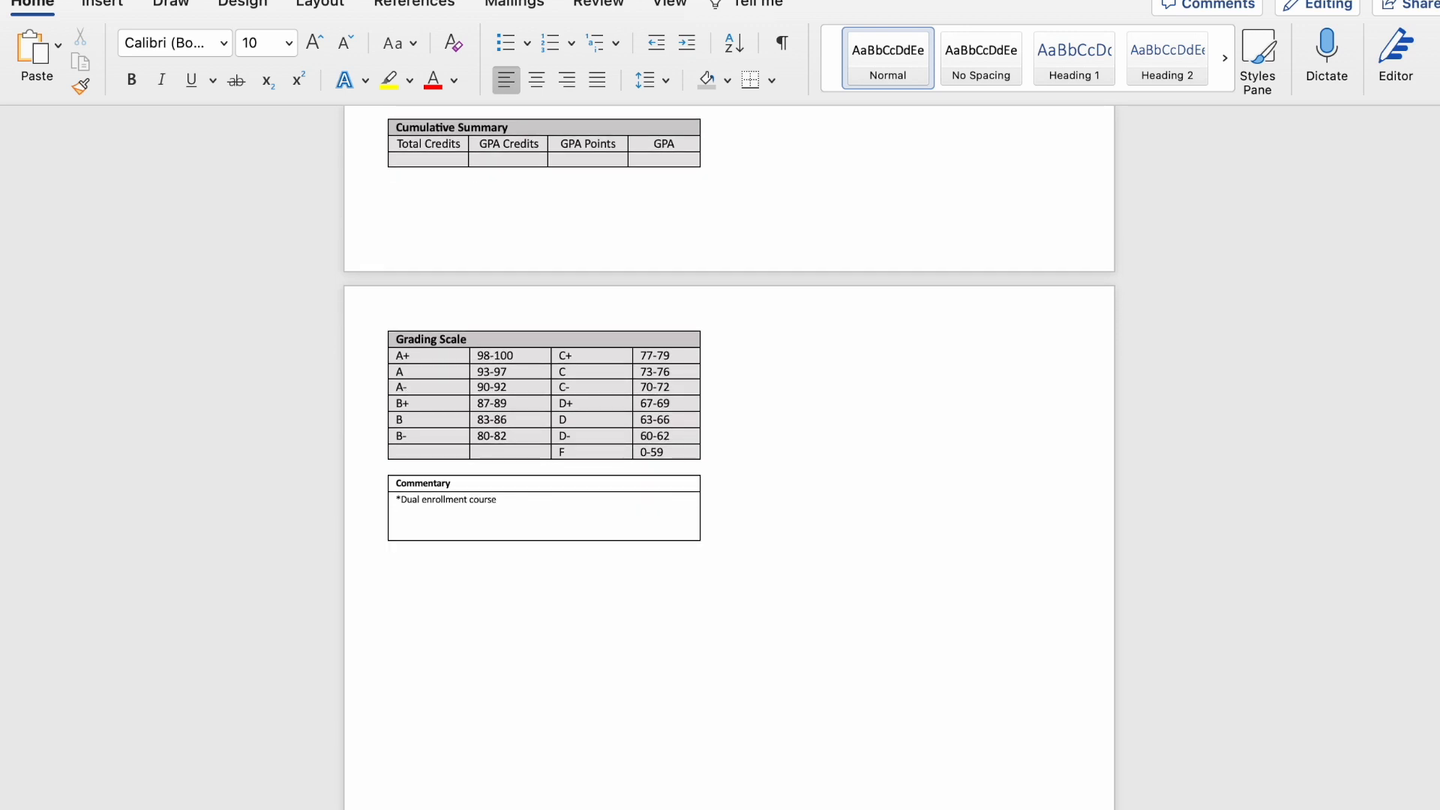
{"action": "left_click", "coordinate": [105, 7]}
{"action": "left_click", "coordinate": [138, 45]}
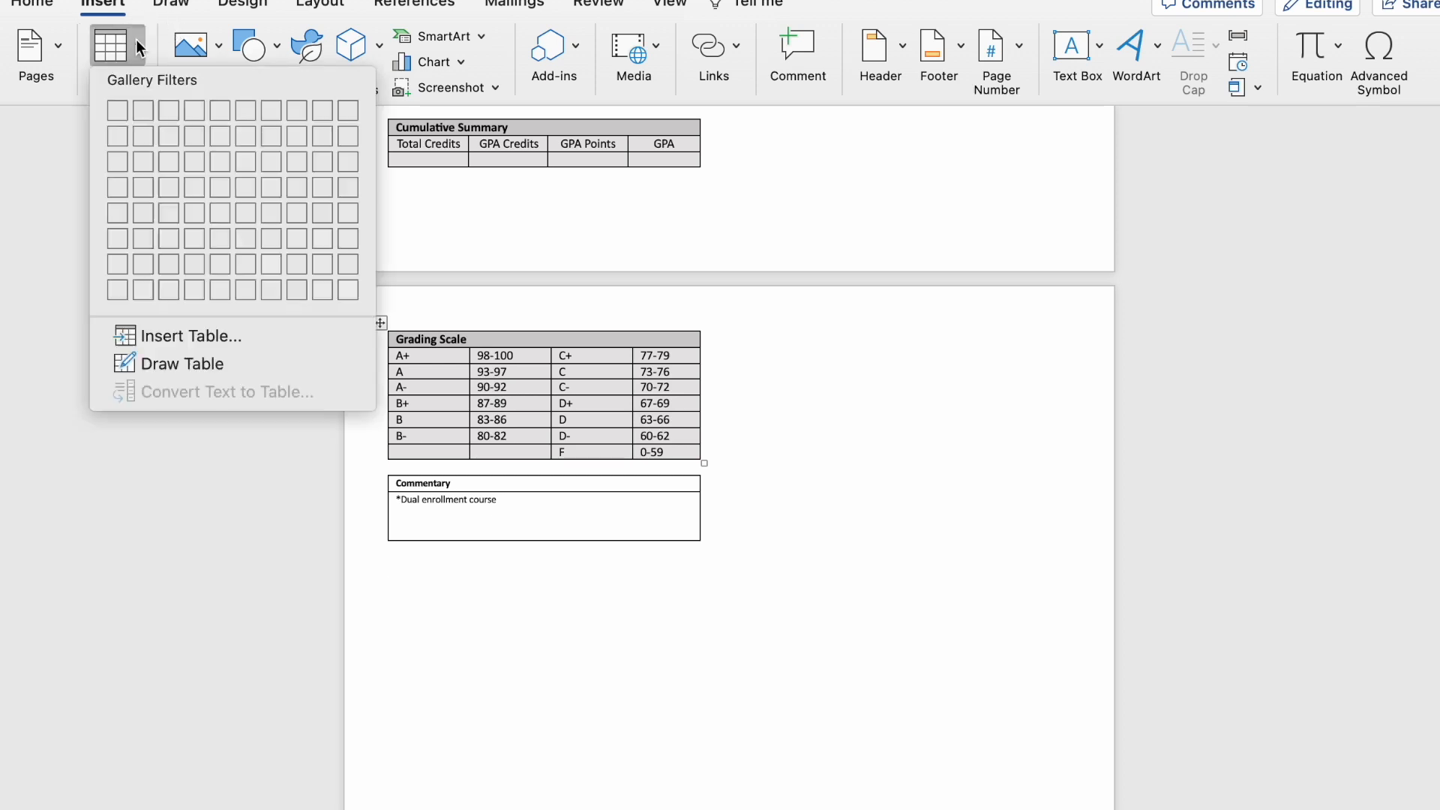
{"action": "left_click", "coordinate": [143, 135]}
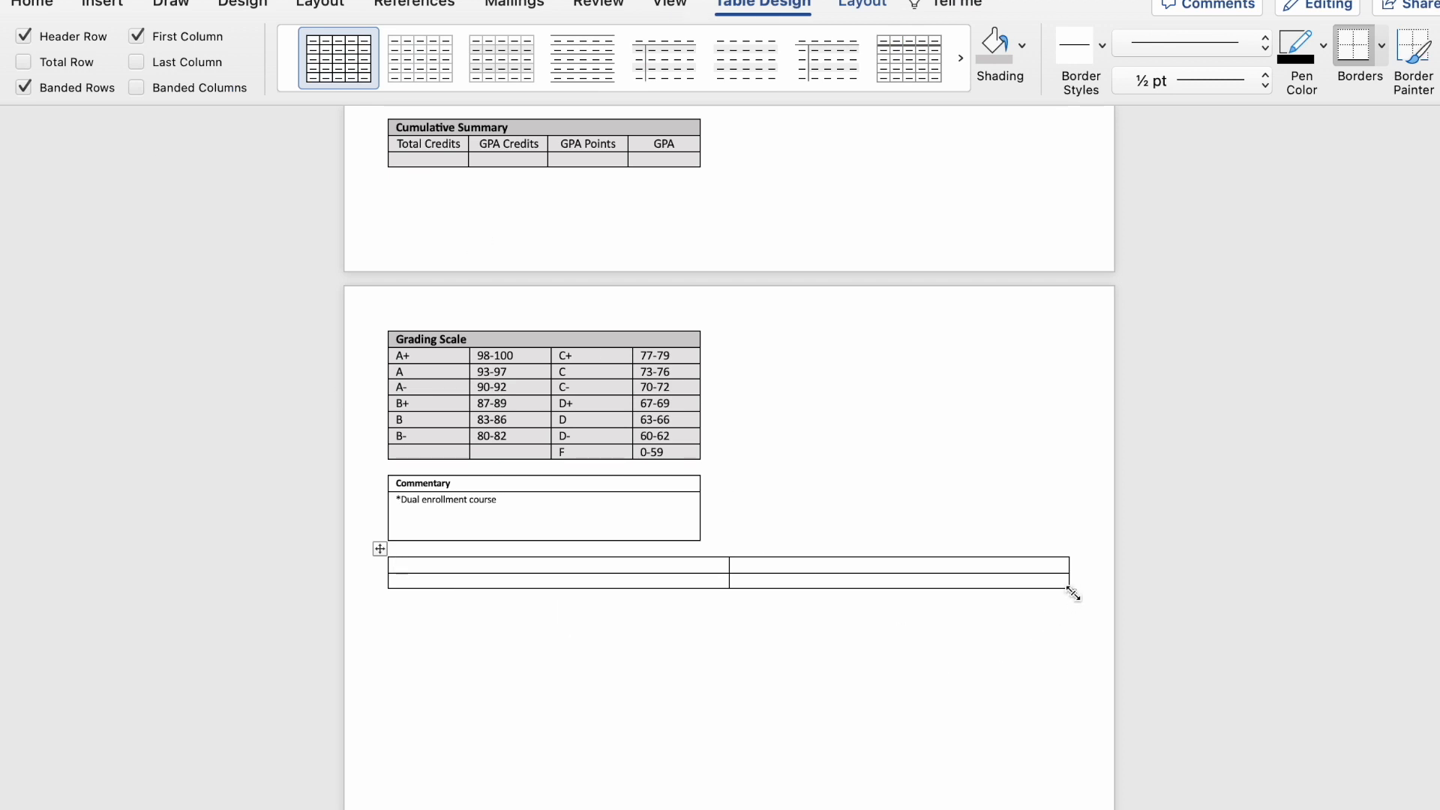
{"action": "left_click_drag", "start_coordinate": [1073, 592], "coordinate": [702, 616]}
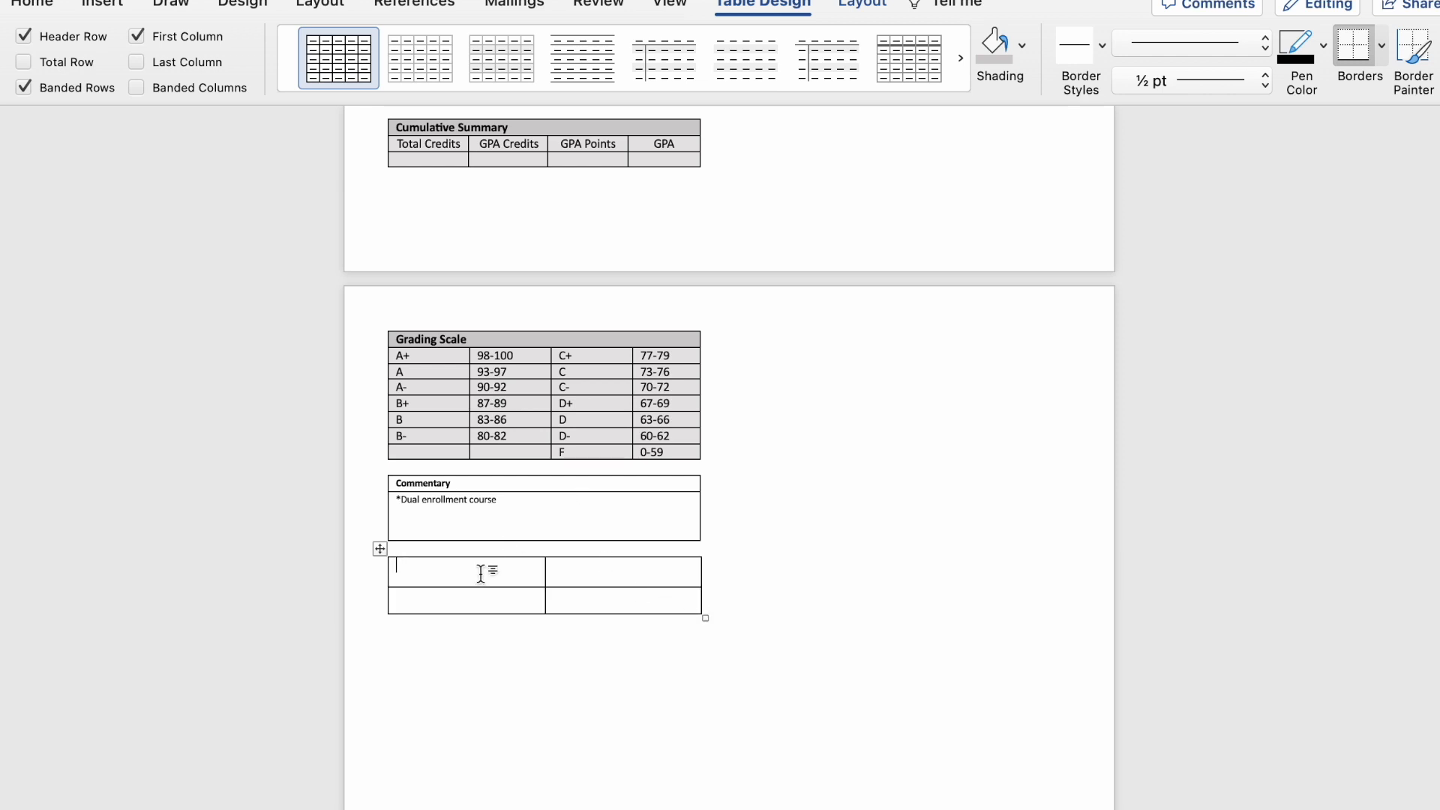
Step: Merge the two top-row cells of the new two-by-two table
{"action": "left_click_drag", "start_coordinate": [481, 574], "coordinate": [563, 570]}
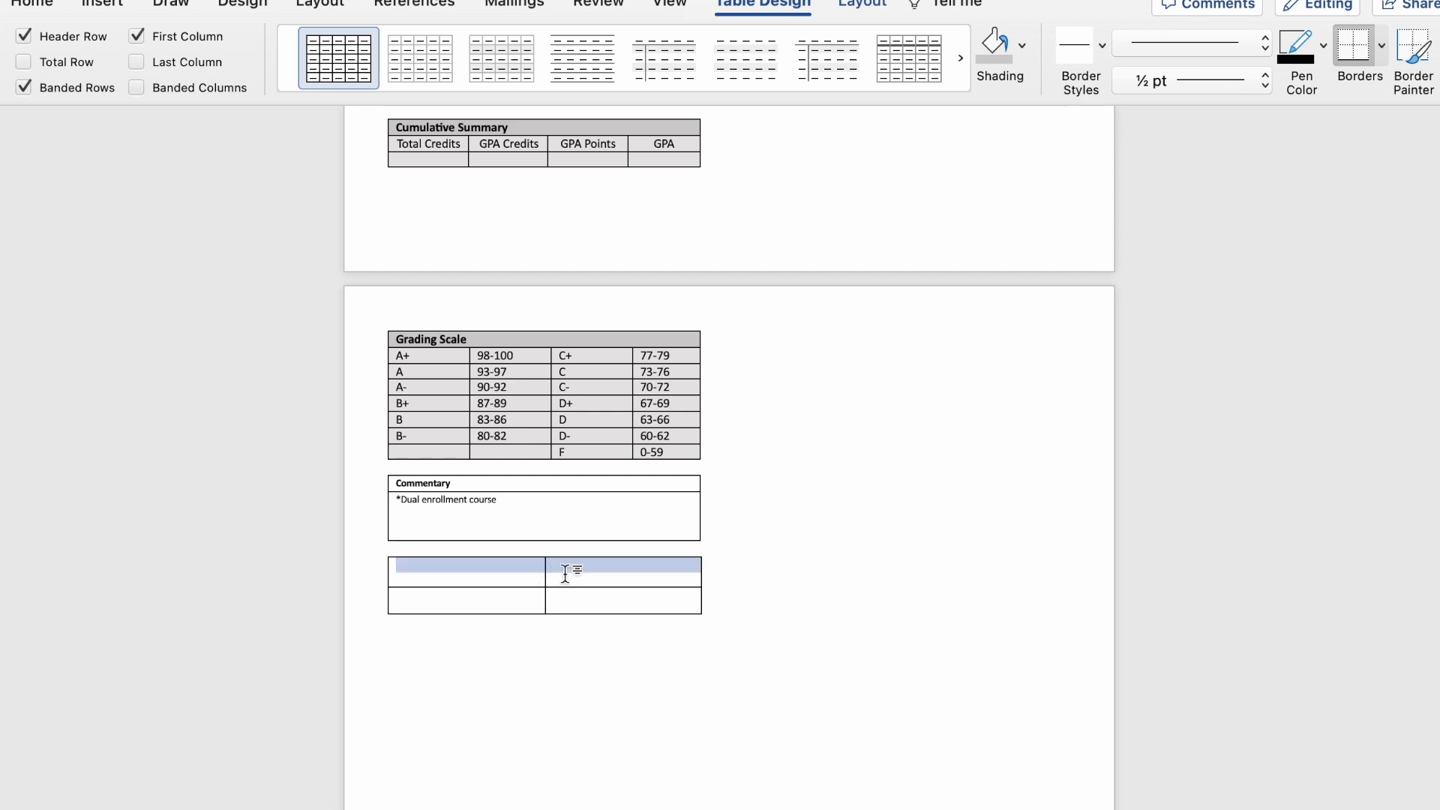
{"action": "right_click", "coordinate": [593, 576]}
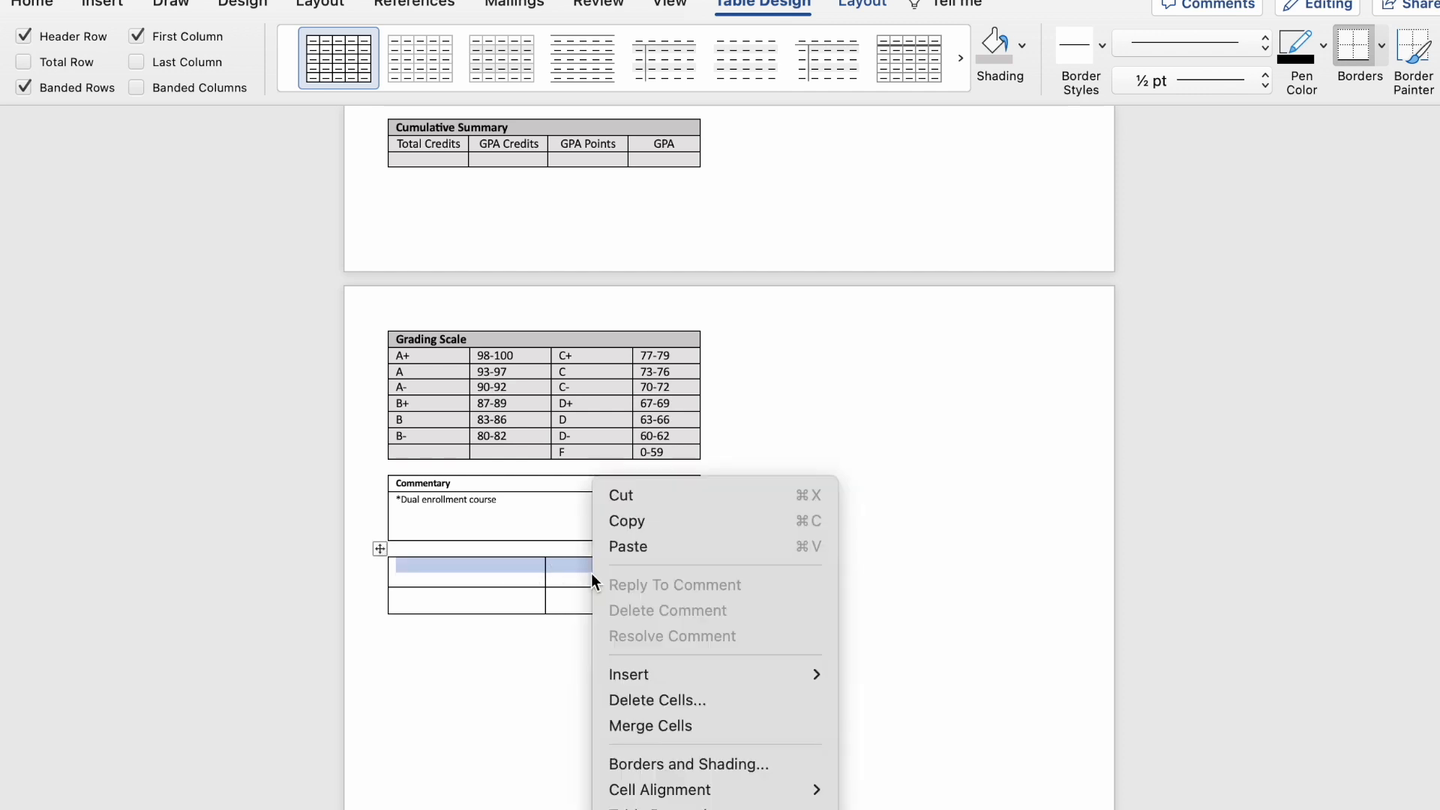
{"action": "left_click", "coordinate": [652, 726]}
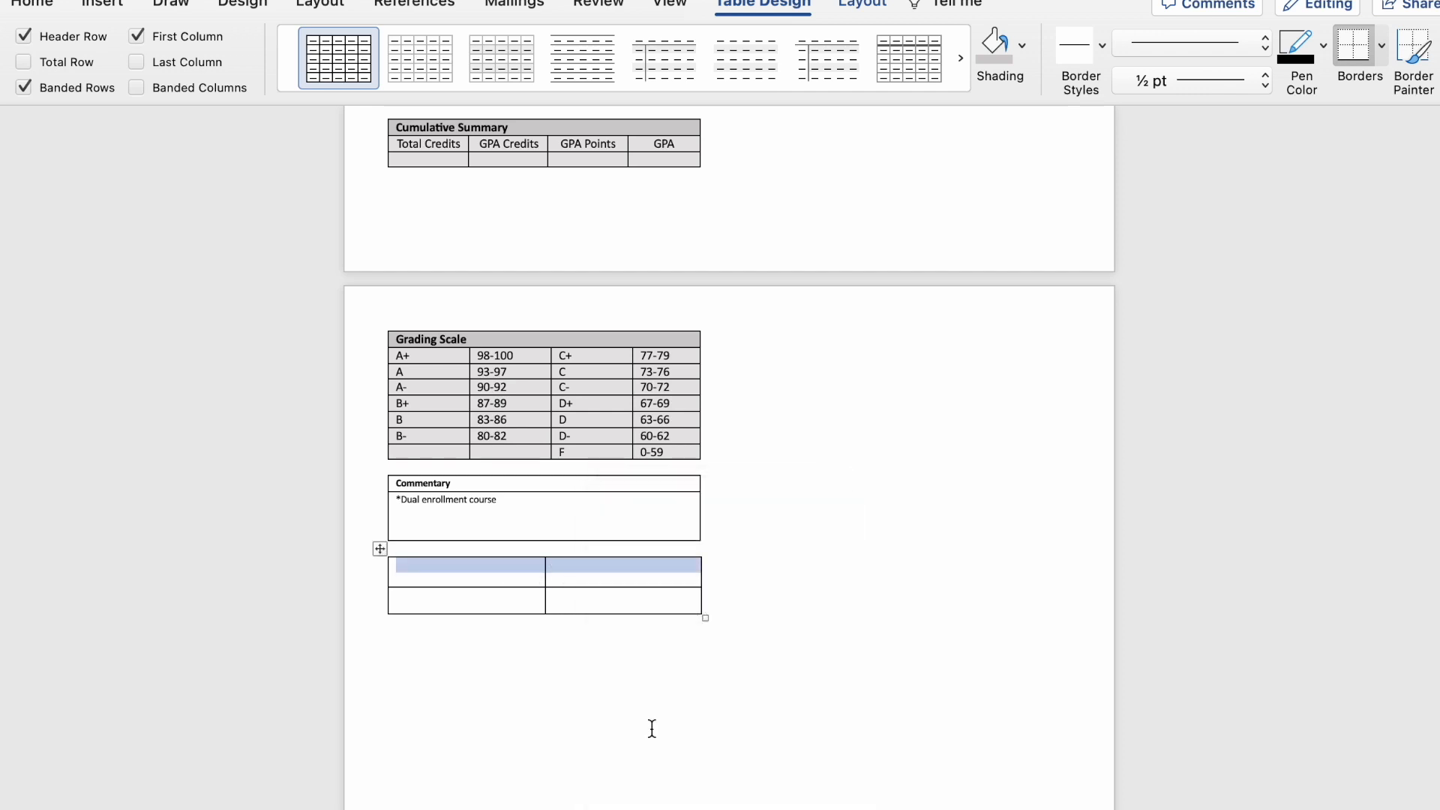
Step: Label the lower cells of the new table "Authorized Signature" and "Date:"
{"action": "left_click", "coordinate": [473, 601]}
{"action": "type", "text": "Authorized SIgnature"}
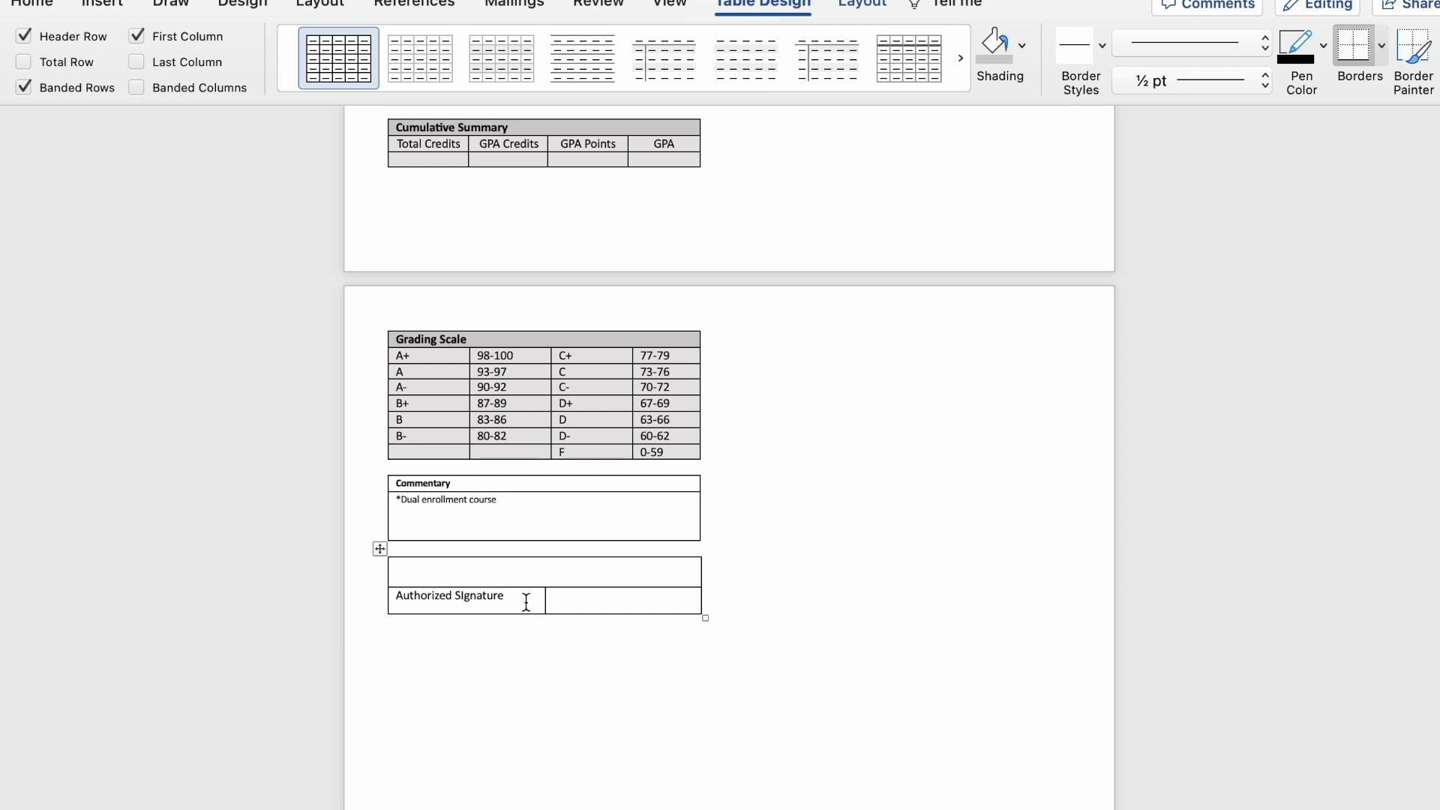
{"action": "left_click", "coordinate": [570, 598]}
{"action": "type", "text": "Date"}
Step: Shade the Authorized Signature and Date row light gray and make the blank signature row above it taller
{"action": "left_click_drag", "start_coordinate": [586, 598], "coordinate": [465, 608]}
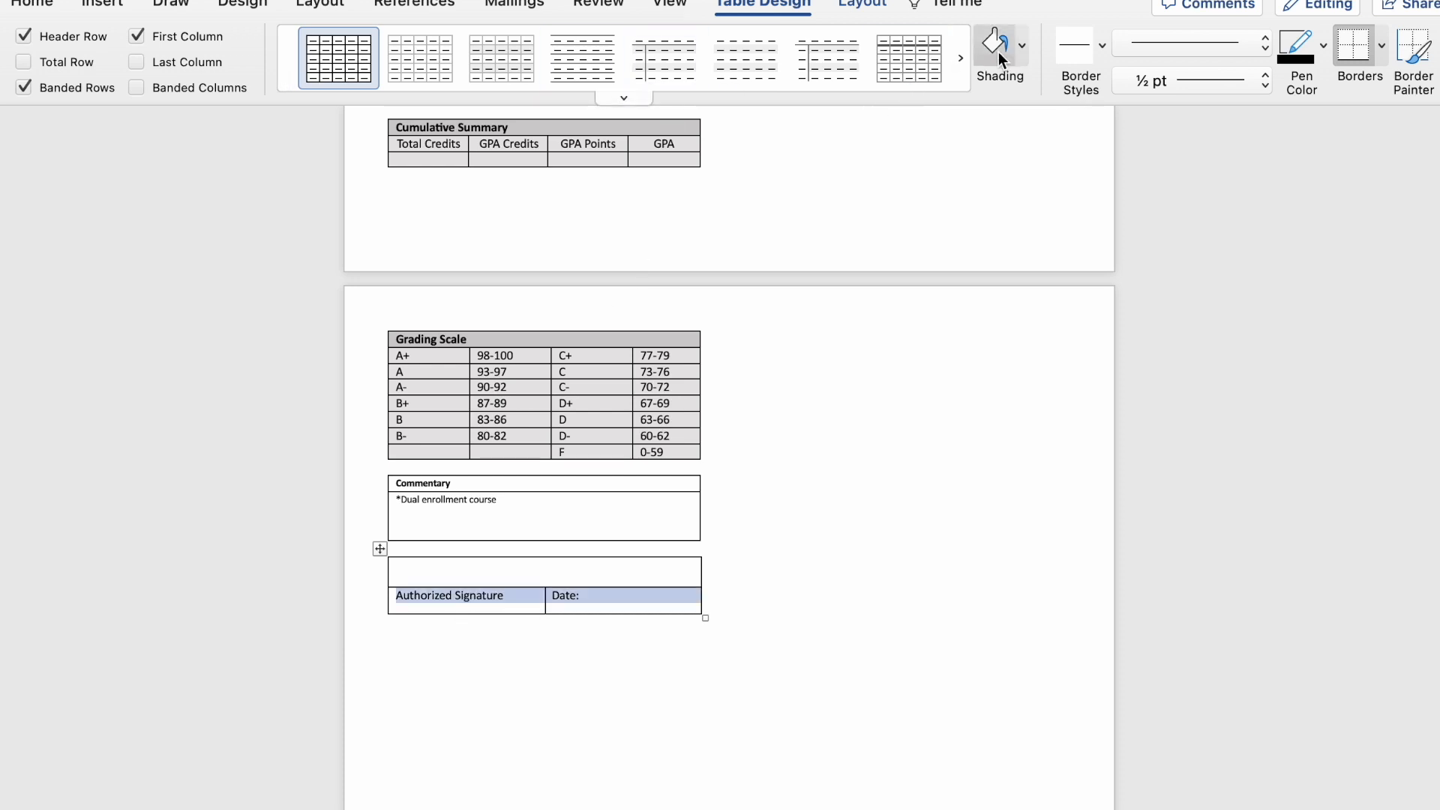
{"action": "left_click", "coordinate": [1022, 46]}
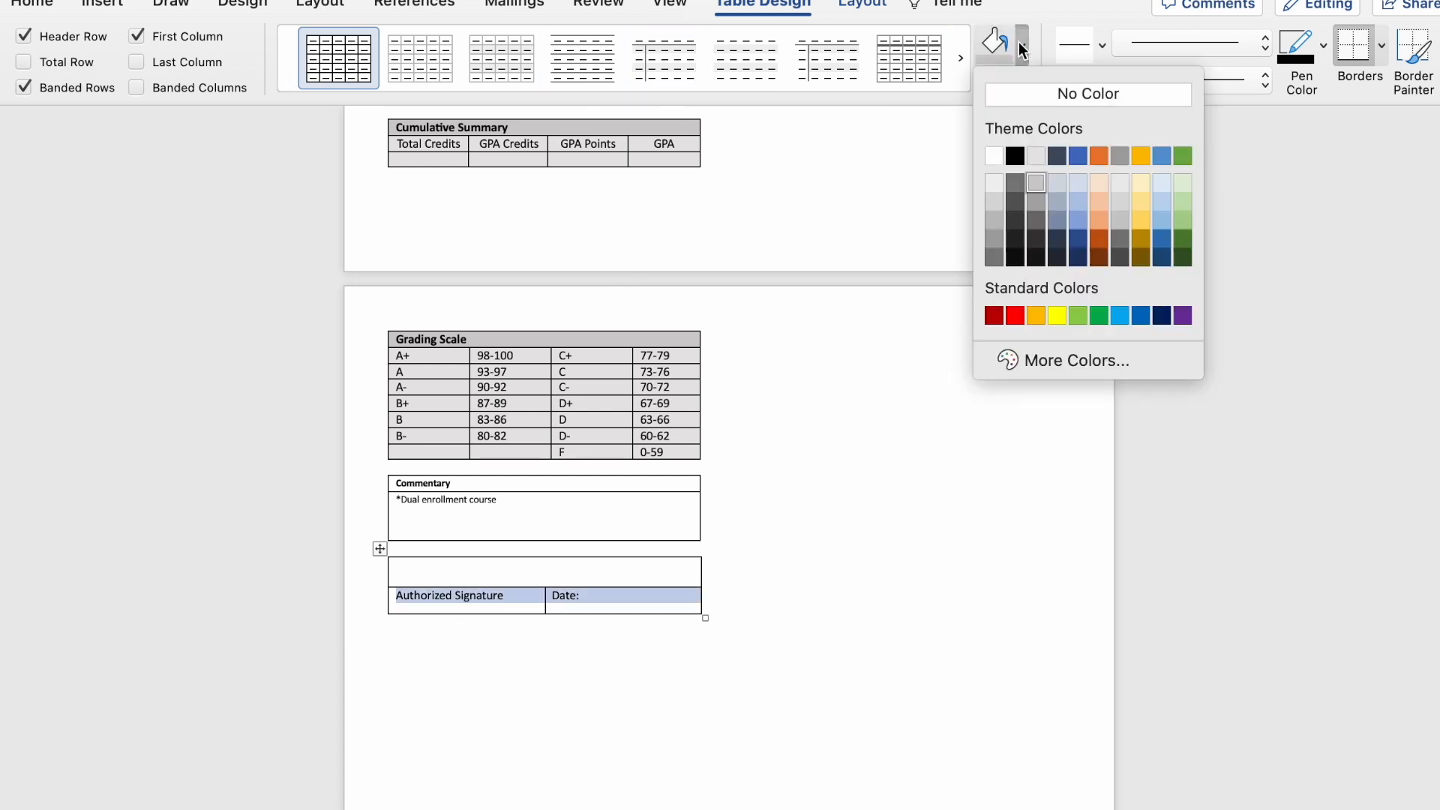
{"action": "left_click", "coordinate": [1036, 155]}
{"action": "left_click", "coordinate": [810, 636]}
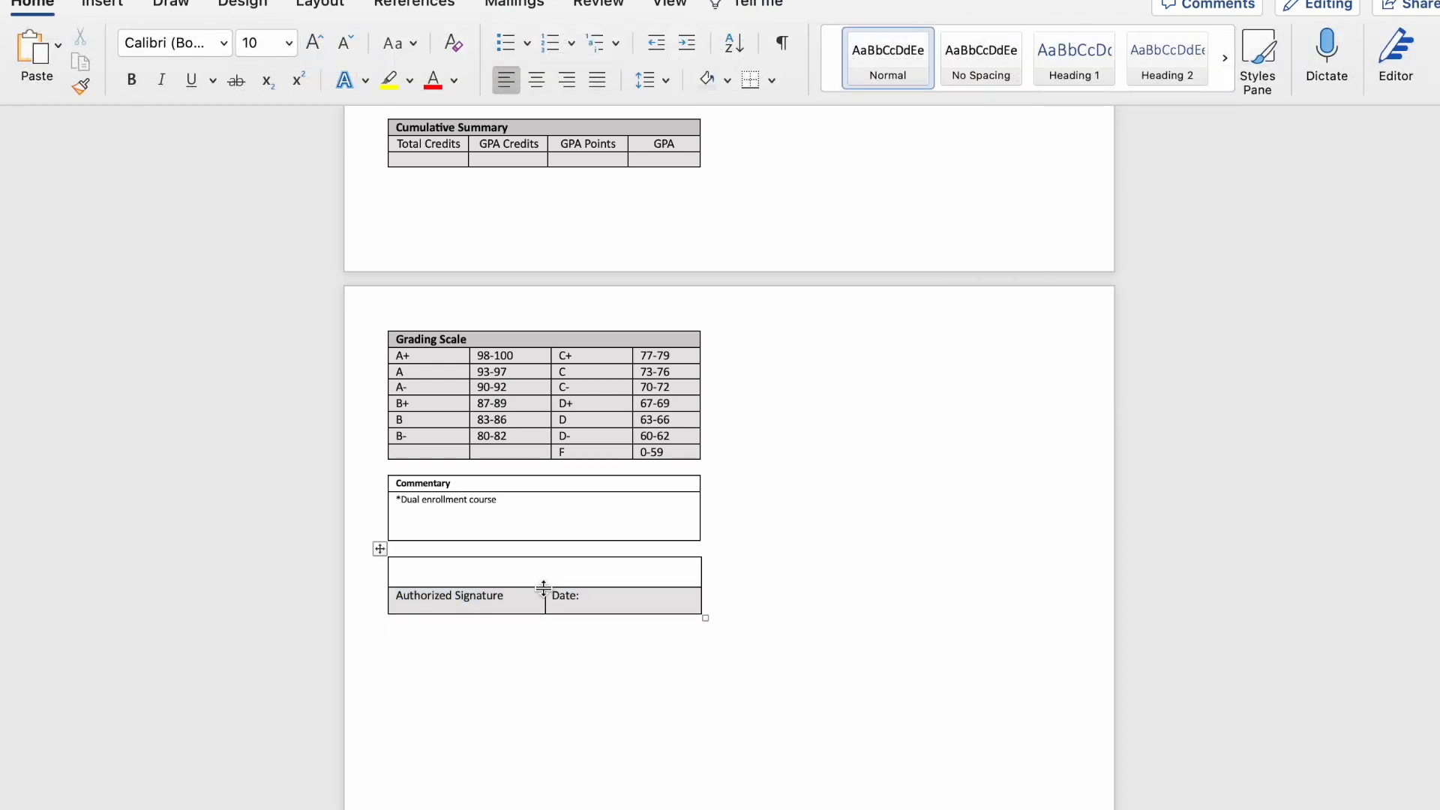
{"action": "left_click_drag", "start_coordinate": [544, 588], "coordinate": [544, 604]}
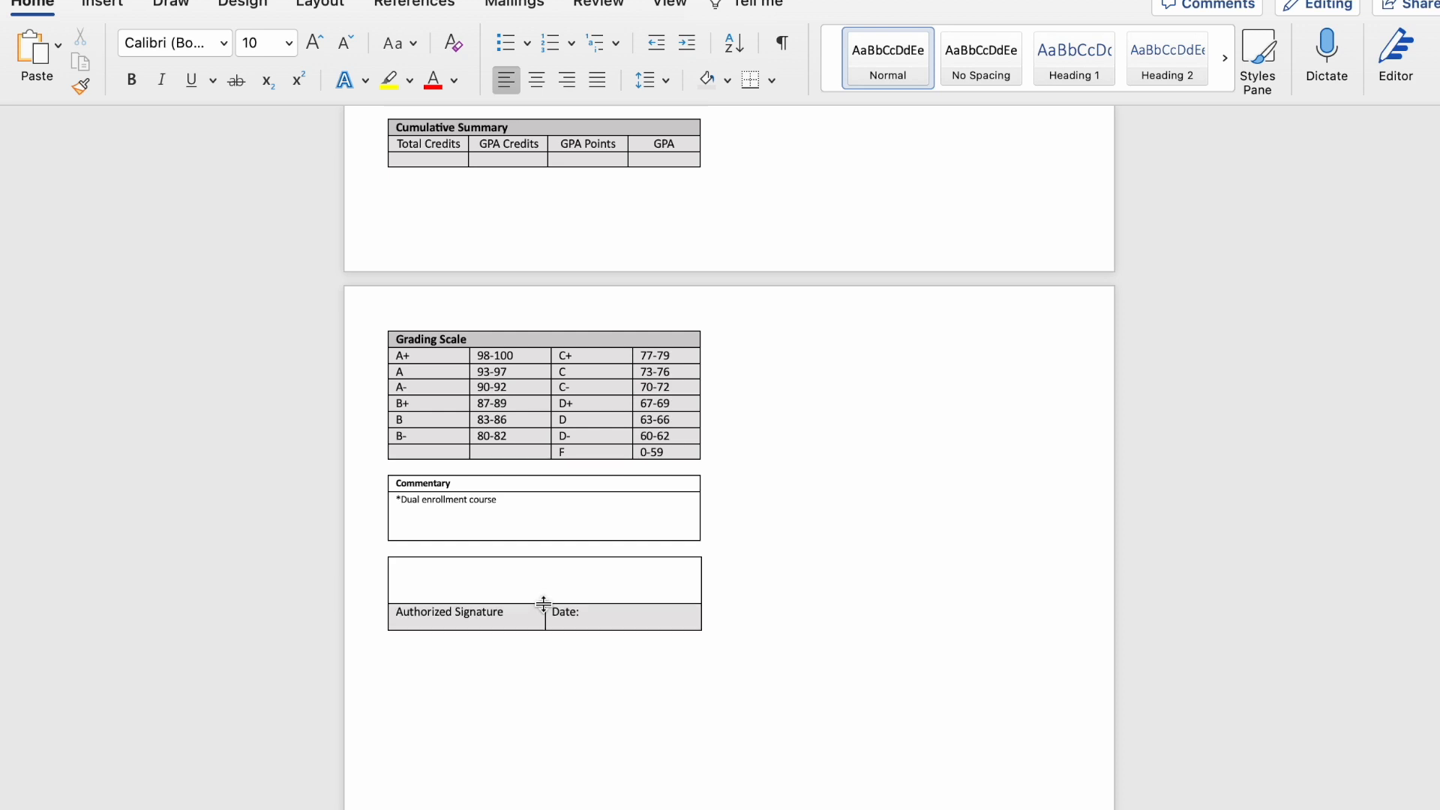
{"action": "left_click", "coordinate": [743, 627]}
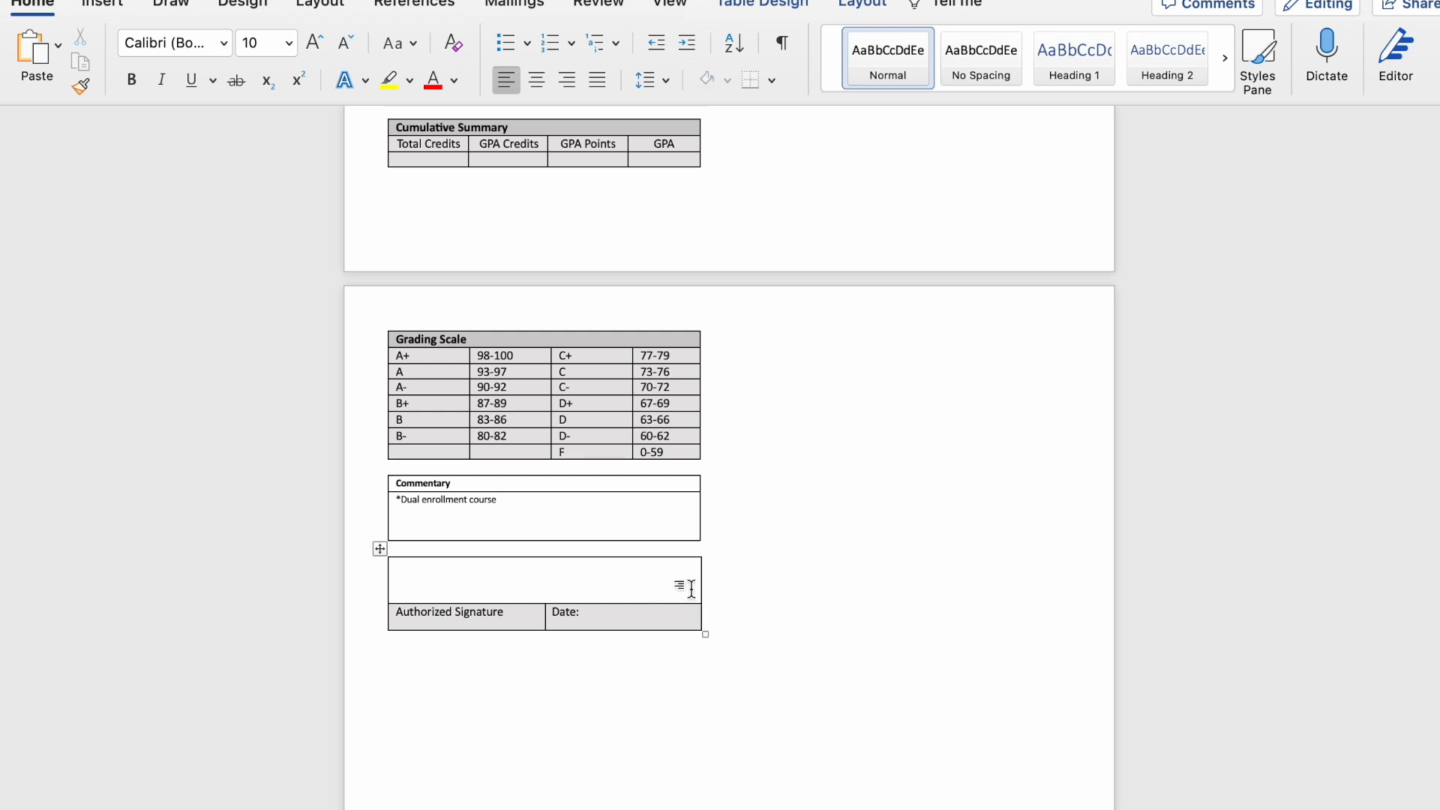
{"action": "scroll", "coordinate": [685, 586], "scroll_direction": "up", "scroll_amount": 2}
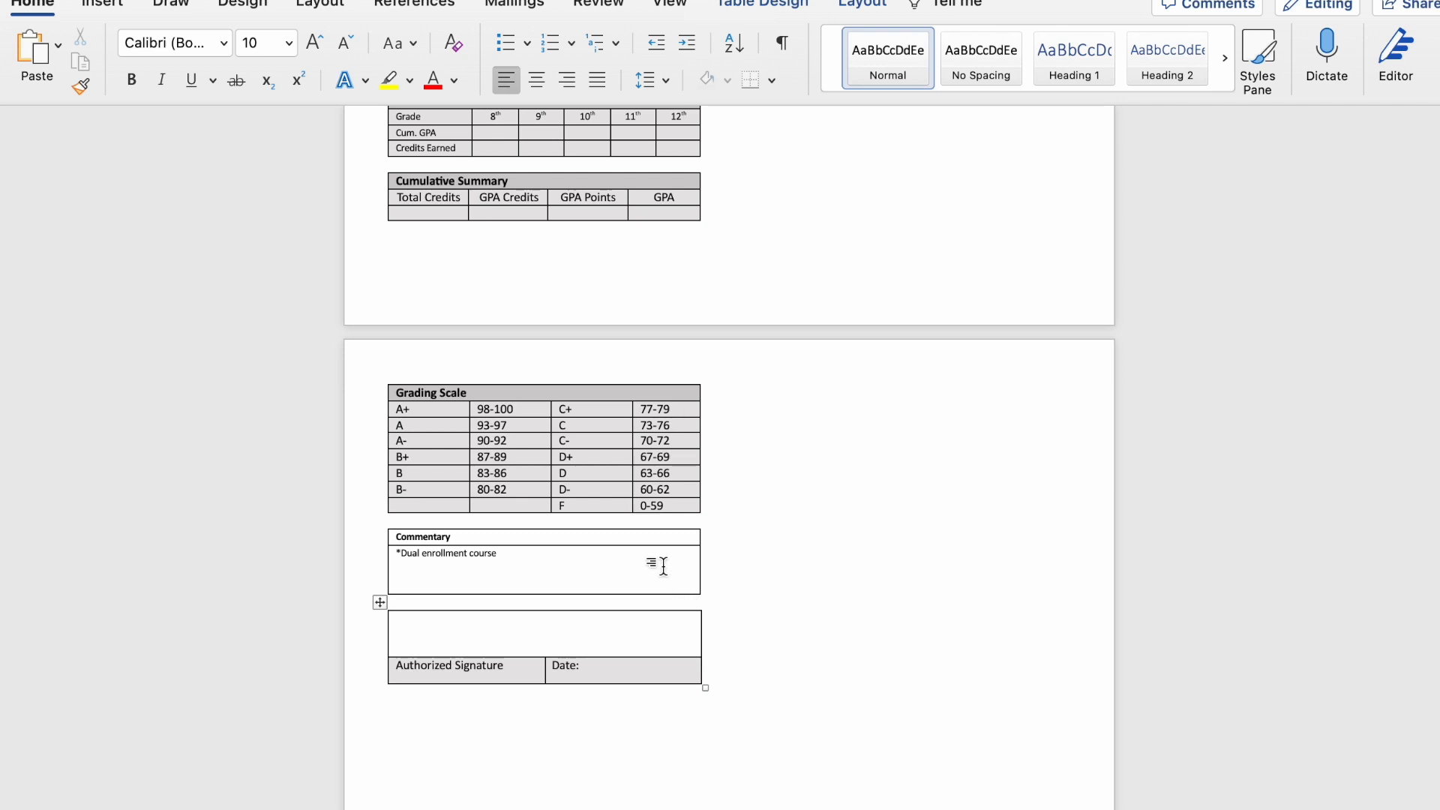
{"action": "scroll", "coordinate": [663, 566], "scroll_direction": "up", "scroll_amount": 10}
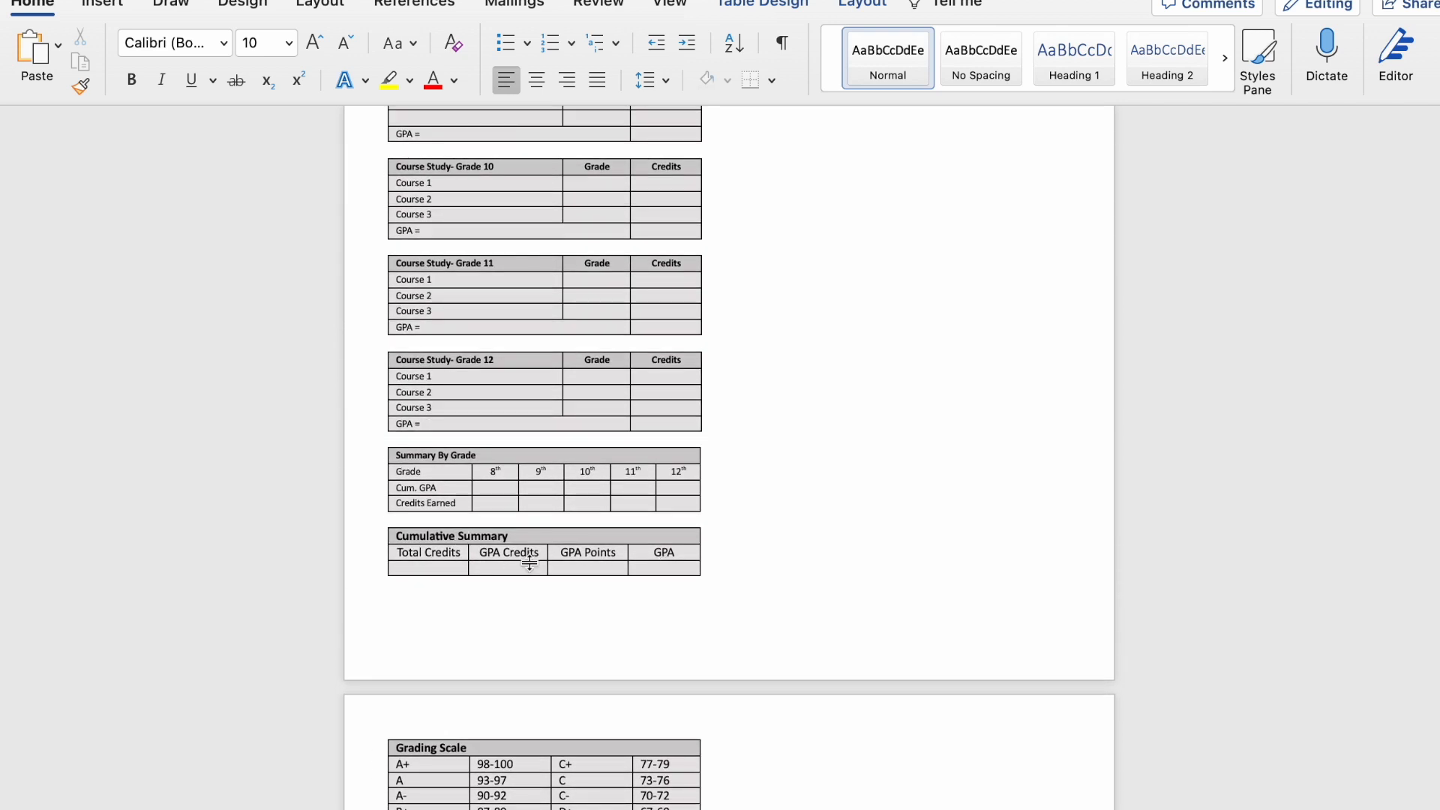
Step: Set the text of the whole Cumulative Summary table to font size 8
{"action": "scroll", "coordinate": [530, 563], "scroll_direction": "up", "scroll_amount": 1}
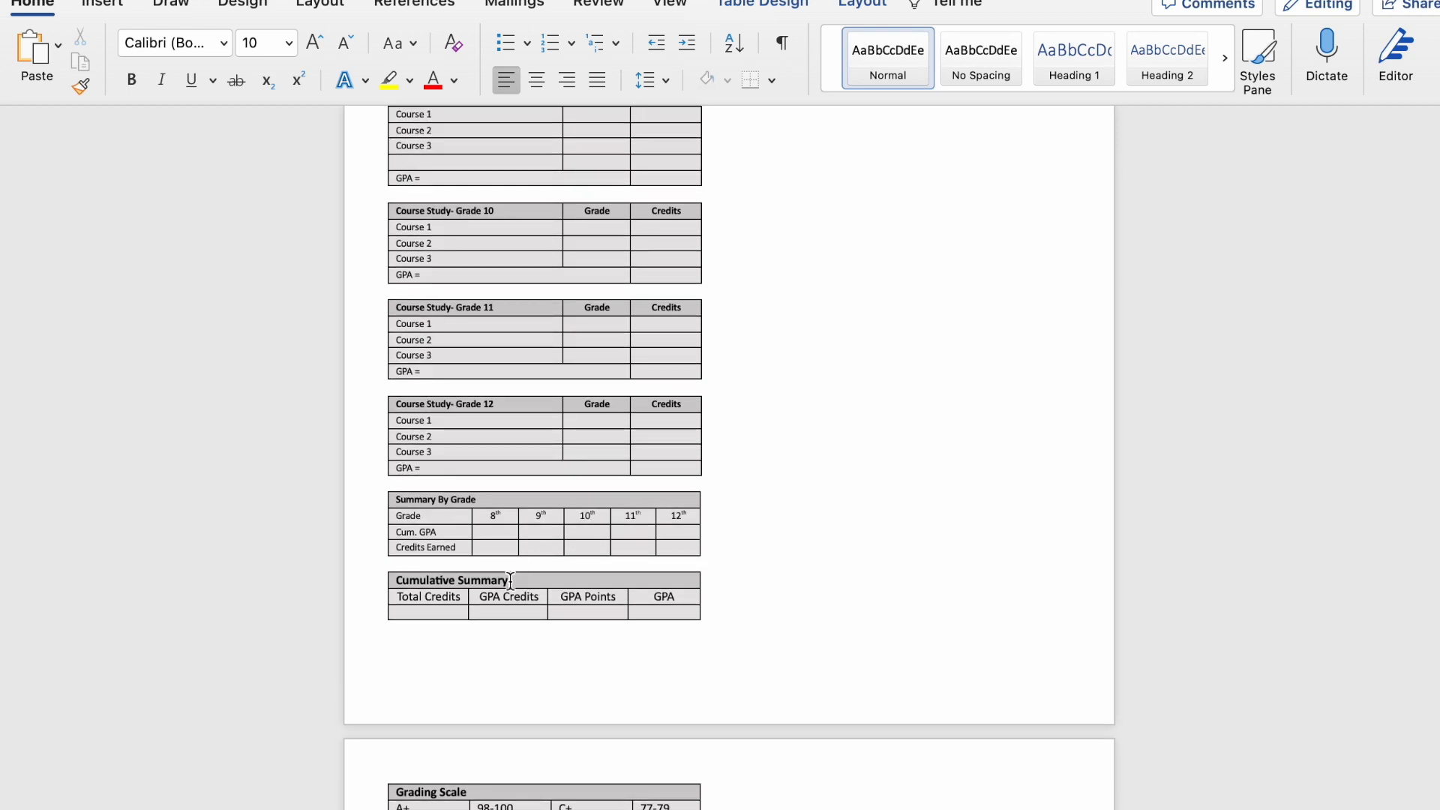
{"action": "left_click_drag", "start_coordinate": [666, 612], "coordinate": [423, 581]}
{"action": "left_click", "coordinate": [290, 43]}
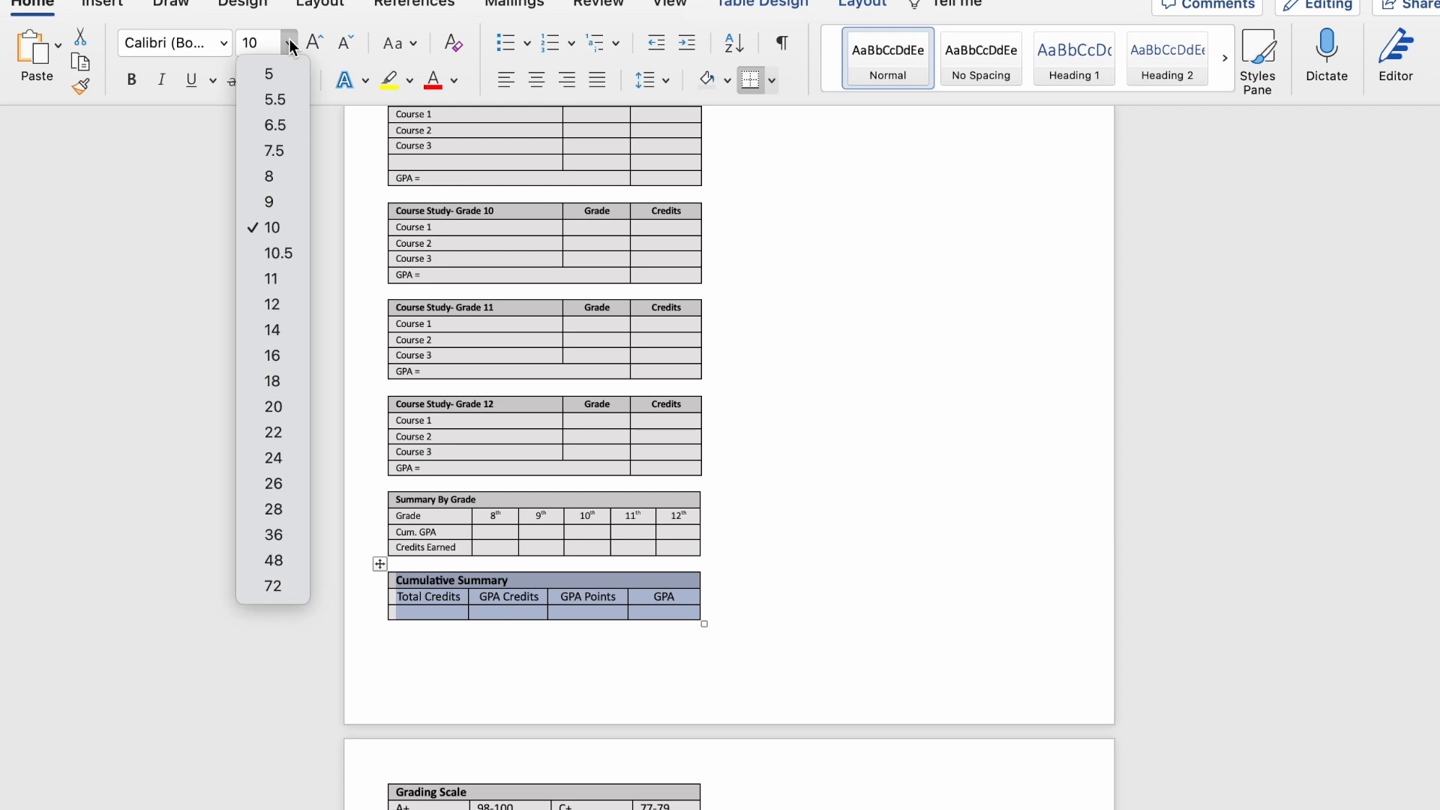
{"action": "left_click", "coordinate": [278, 182]}
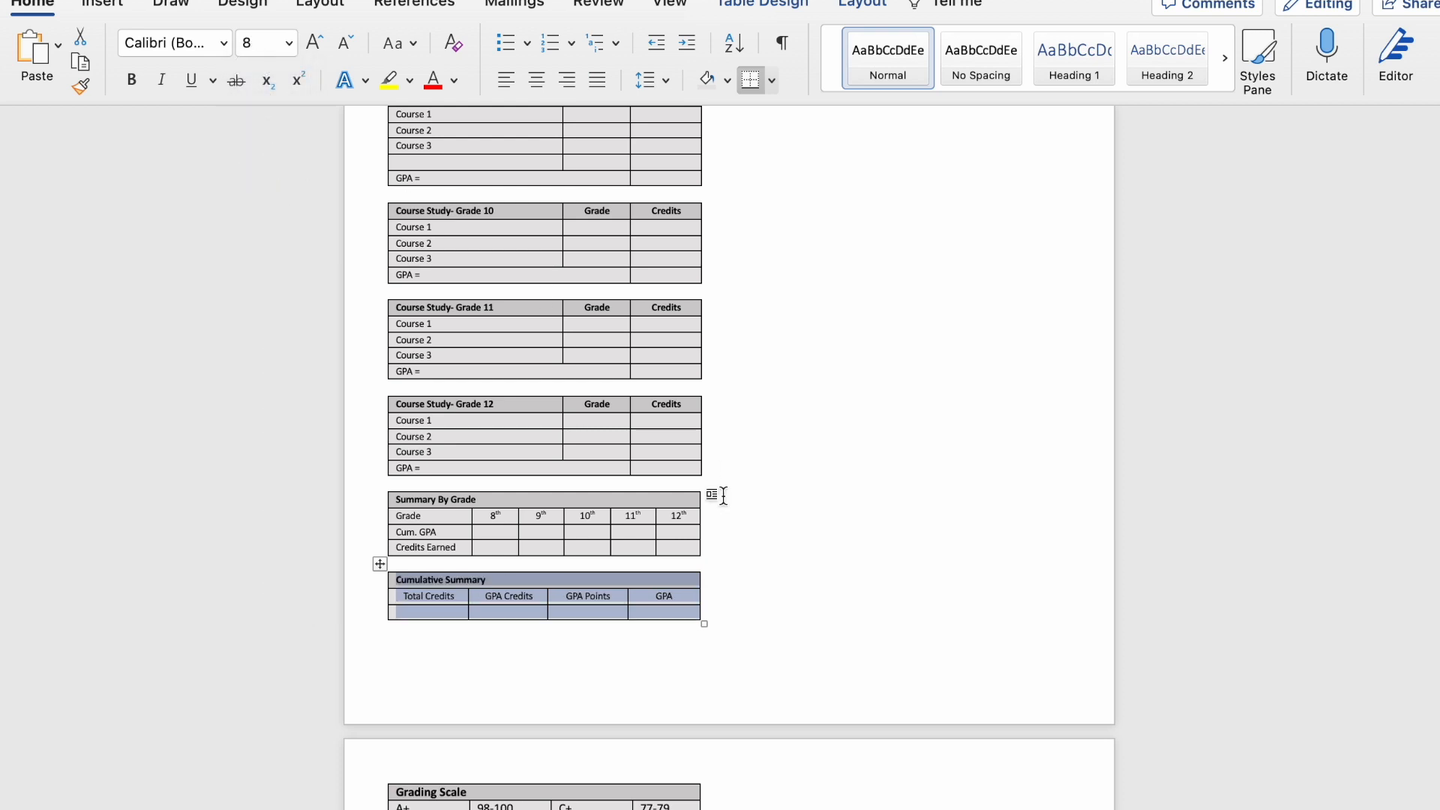
{"action": "left_click", "coordinate": [801, 666]}
Step: Extend the Grade 9, 10, 11 and 12 course tables to six courses by adding rows through Course 6
{"action": "scroll", "coordinate": [676, 517], "scroll_direction": "up", "scroll_amount": 4}
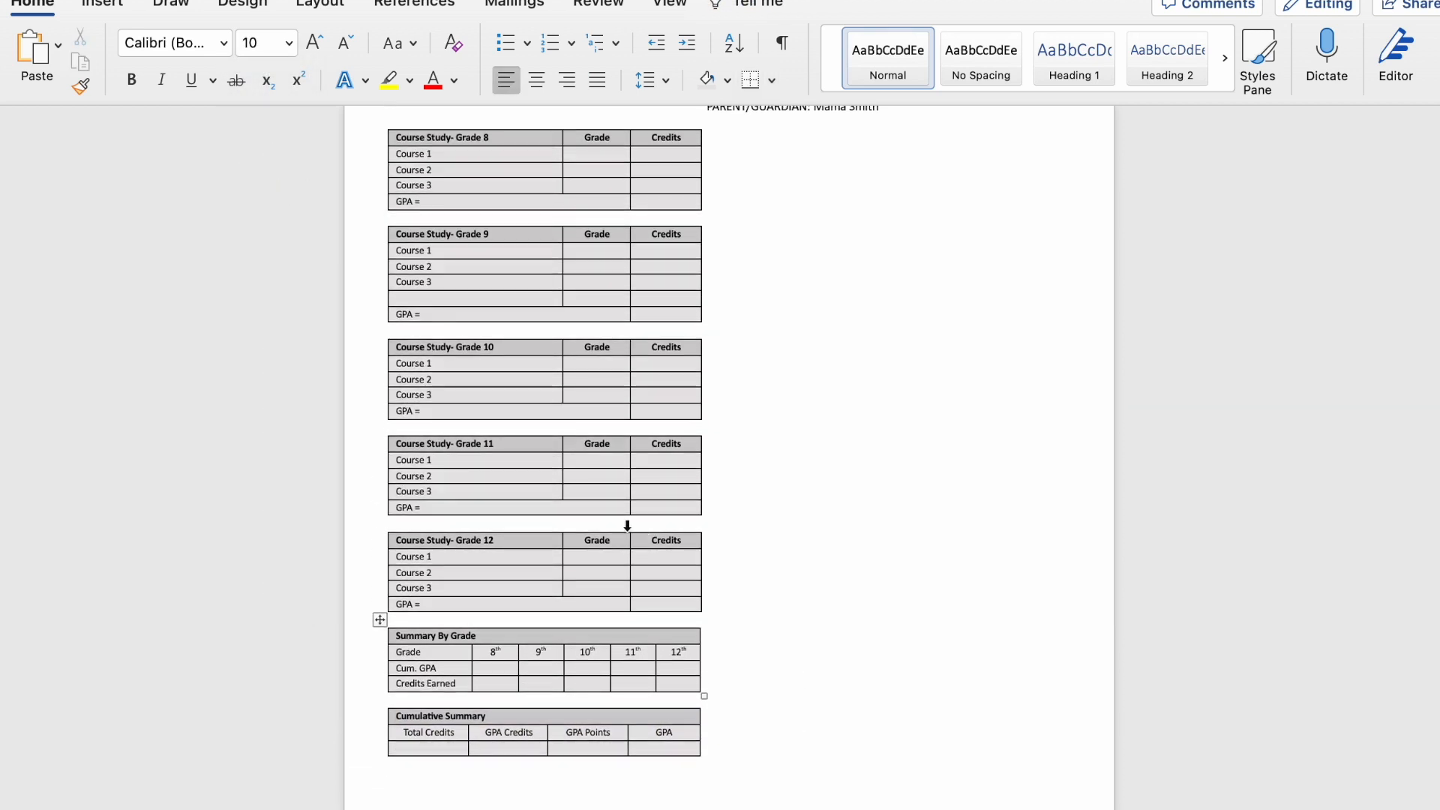
{"action": "scroll", "coordinate": [630, 237], "scroll_direction": "up", "scroll_amount": 2}
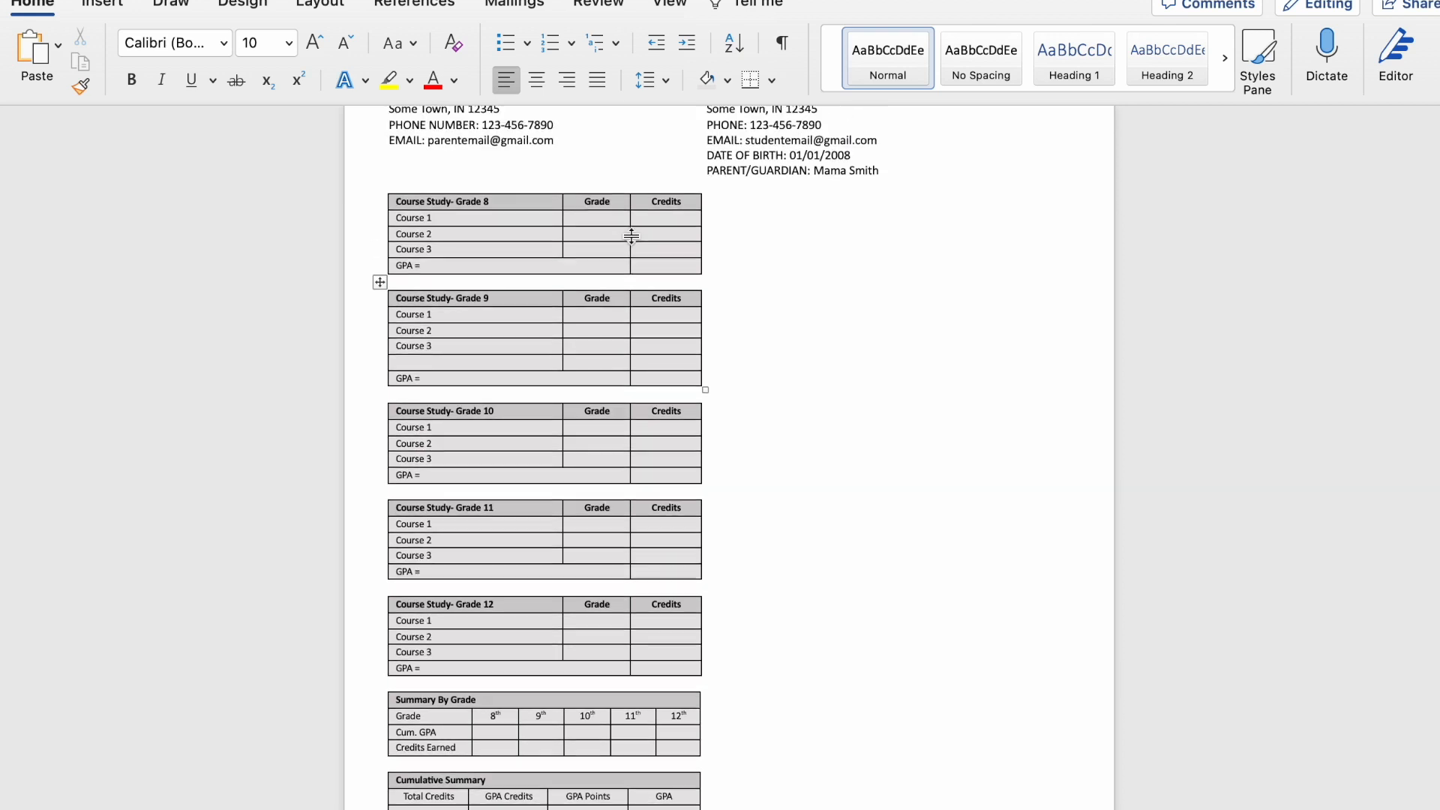
{"action": "scroll", "coordinate": [632, 237], "scroll_direction": "down", "scroll_amount": 2}
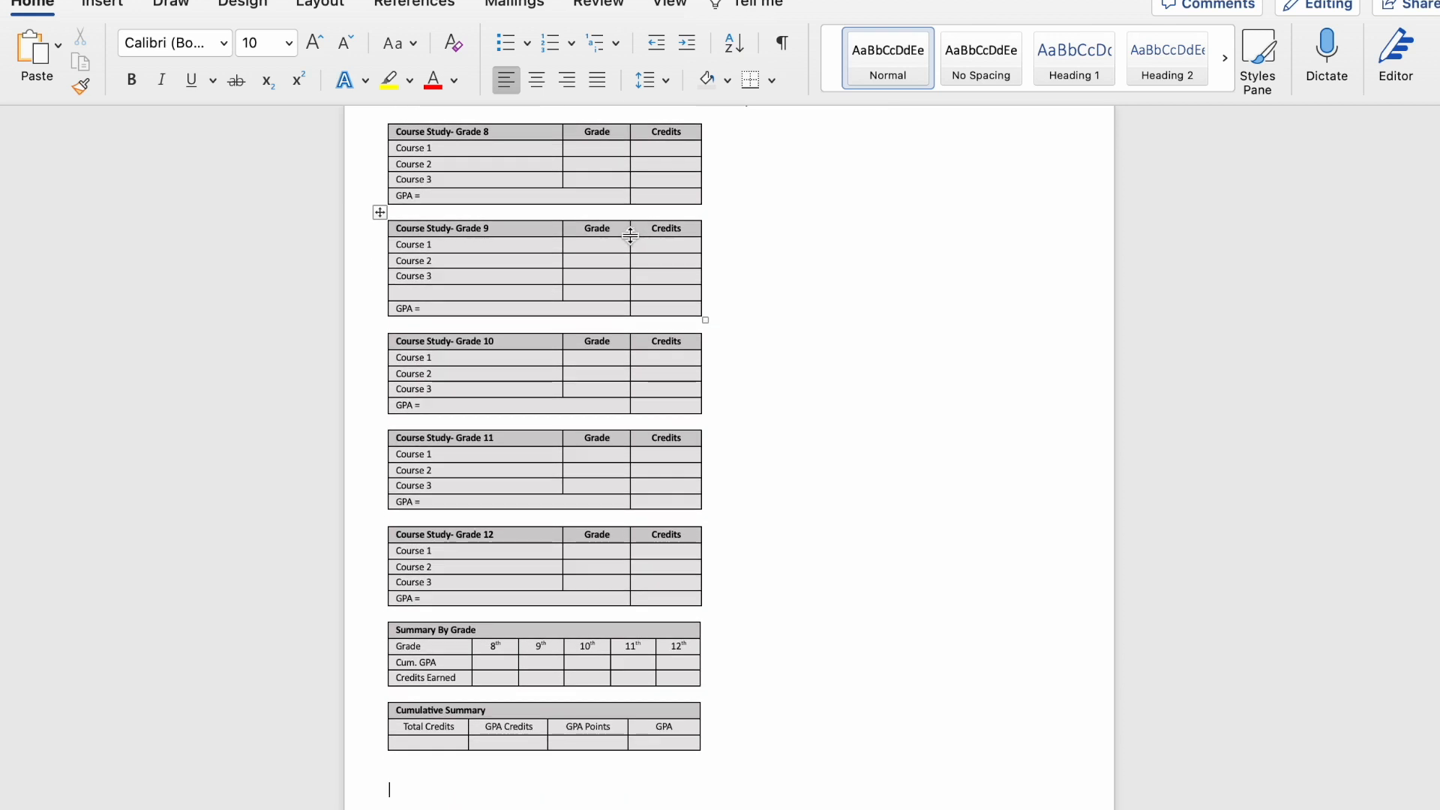
{"action": "scroll", "coordinate": [630, 236], "scroll_direction": "down", "scroll_amount": 1}
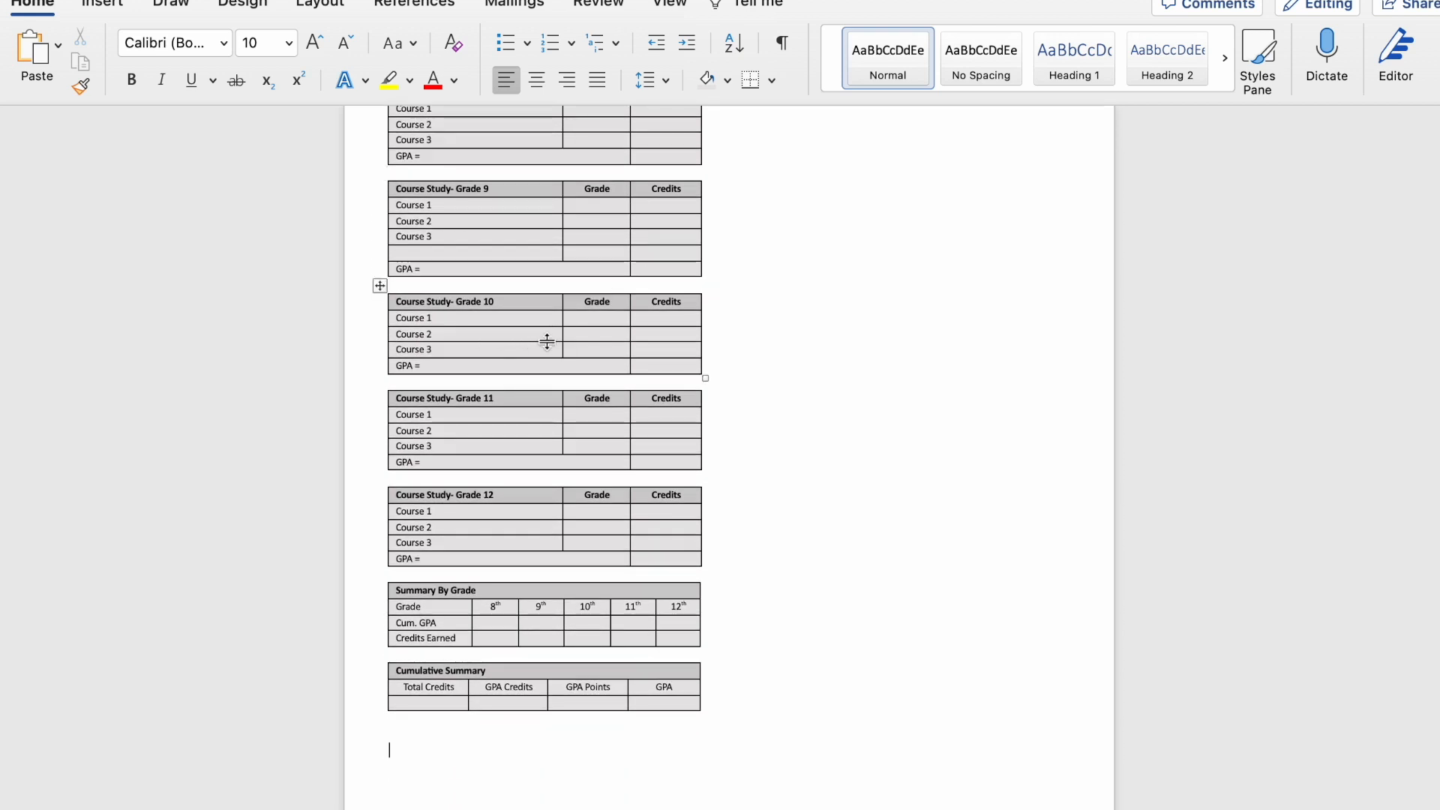
{"action": "scroll", "coordinate": [527, 333], "scroll_direction": "down", "scroll_amount": 1}
{"action": "scroll", "coordinate": [526, 334], "scroll_direction": "up", "scroll_amount": 4}
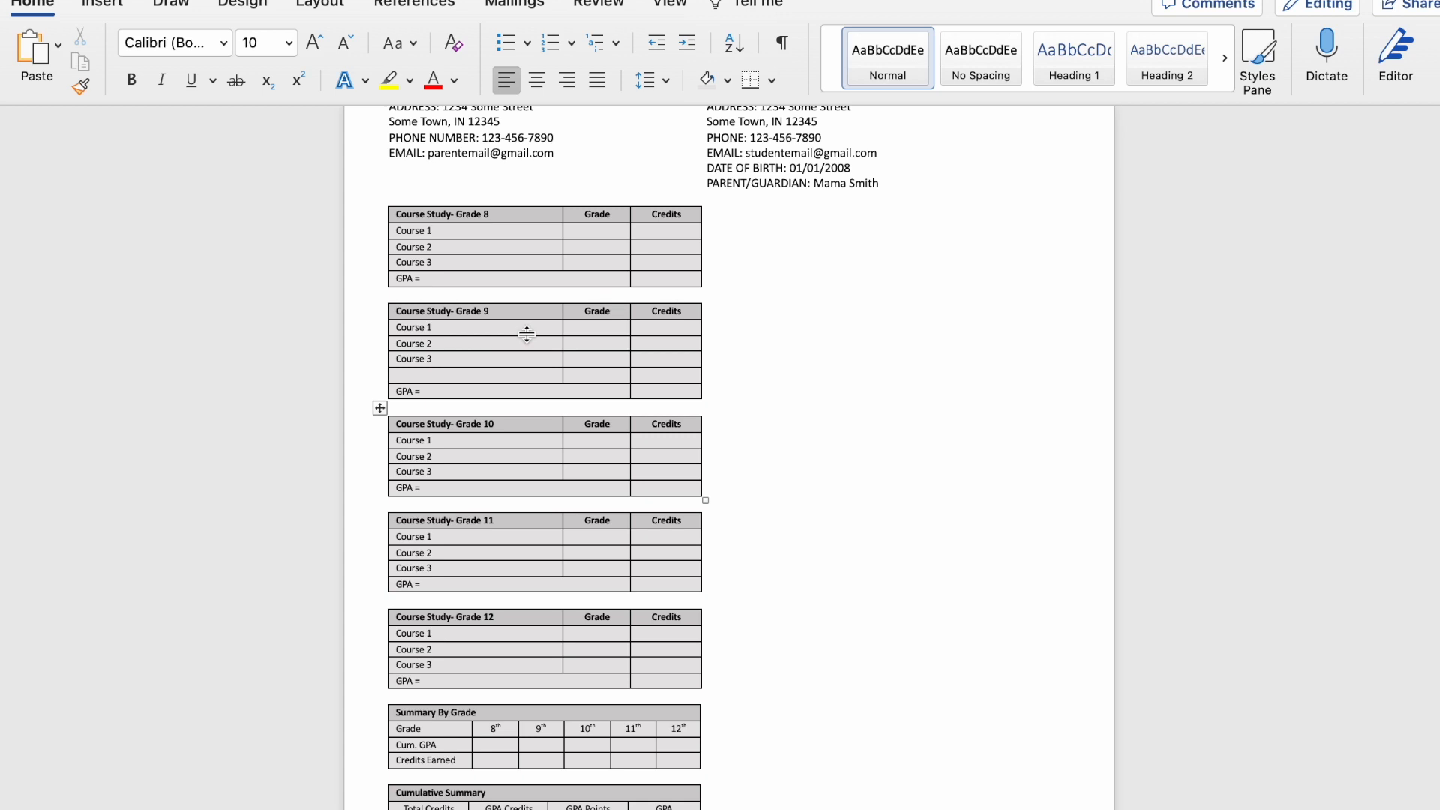
{"action": "left_click", "coordinate": [517, 372]}
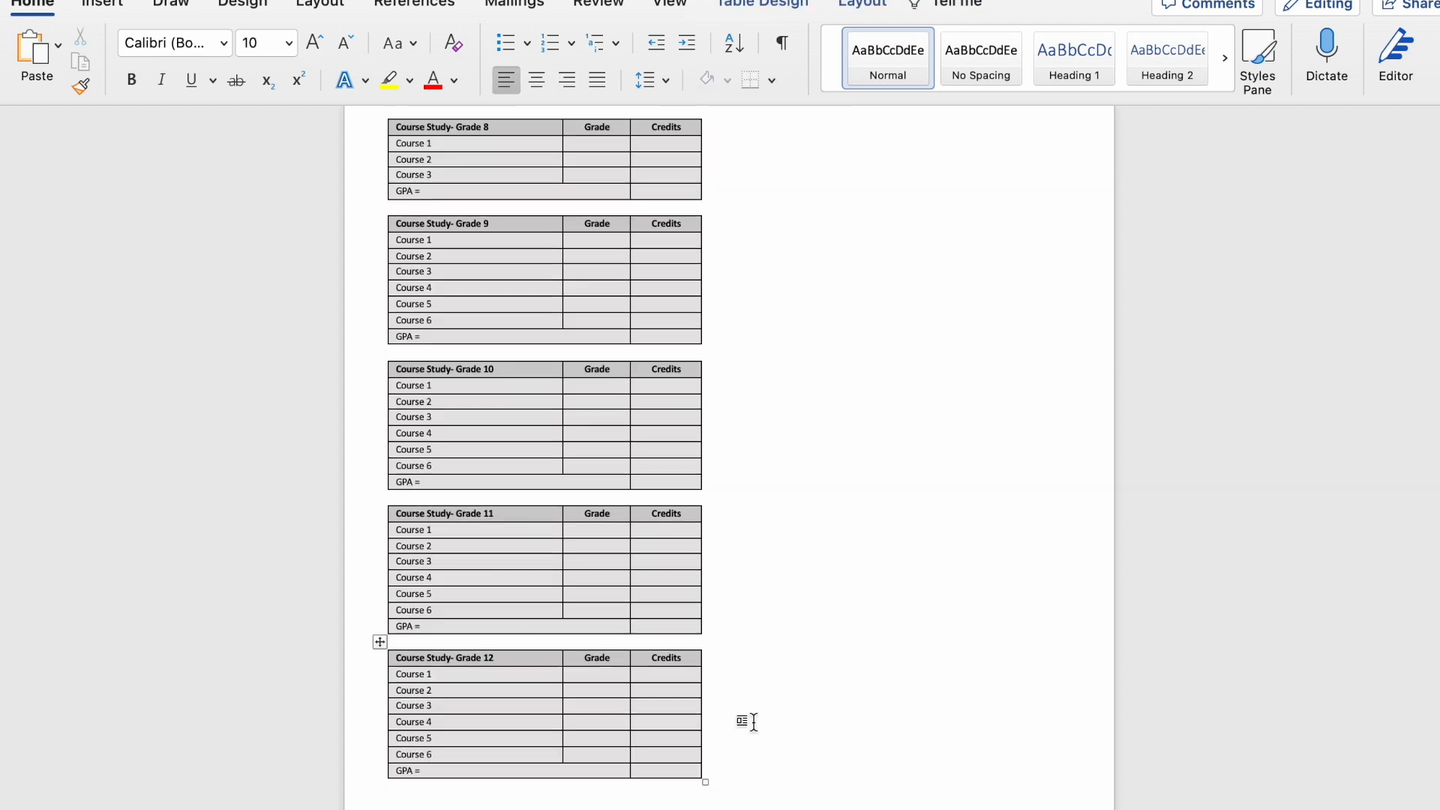
{"action": "scroll", "coordinate": [752, 722], "scroll_direction": "up", "scroll_amount": 2}
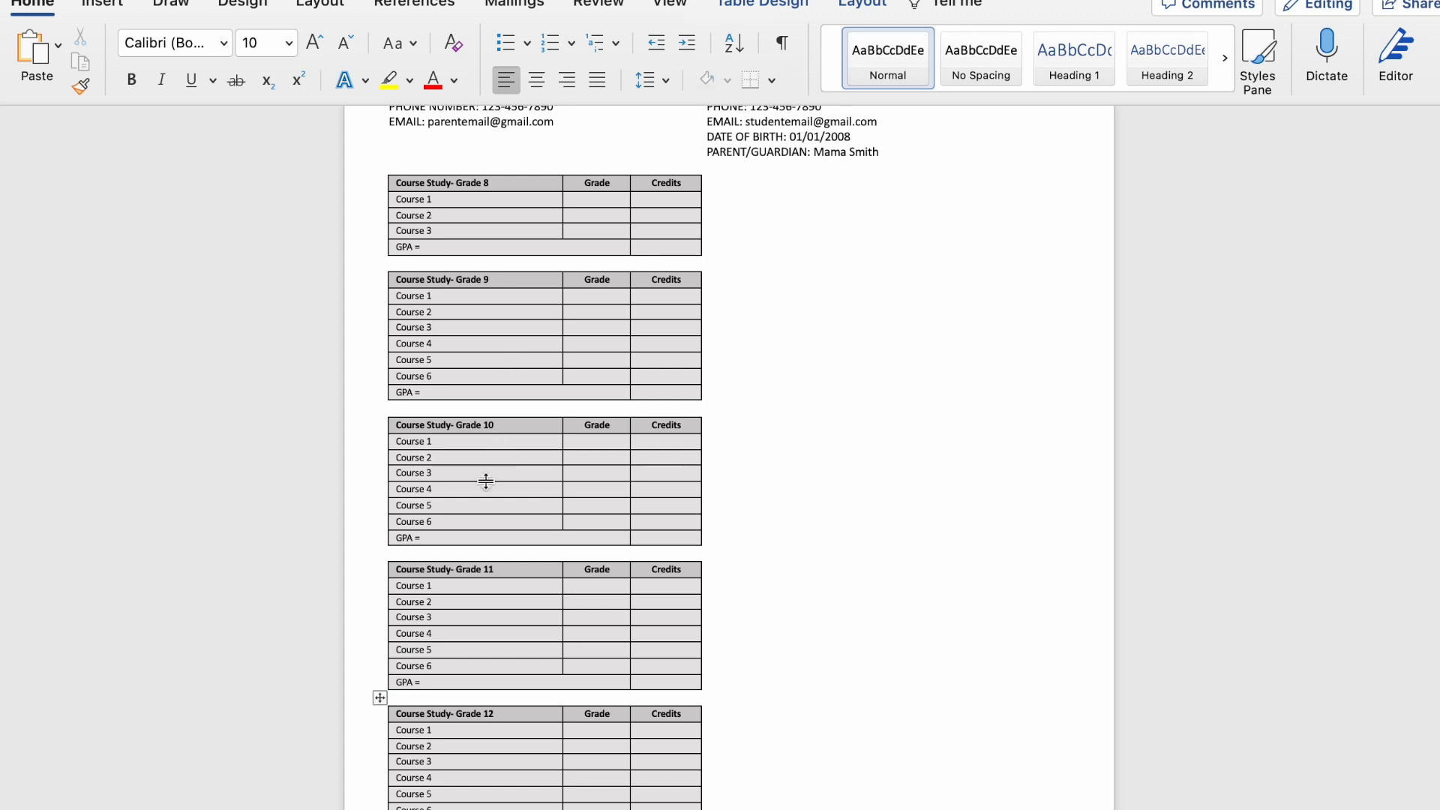
{"action": "scroll", "coordinate": [496, 609], "scroll_direction": "down", "scroll_amount": 3}
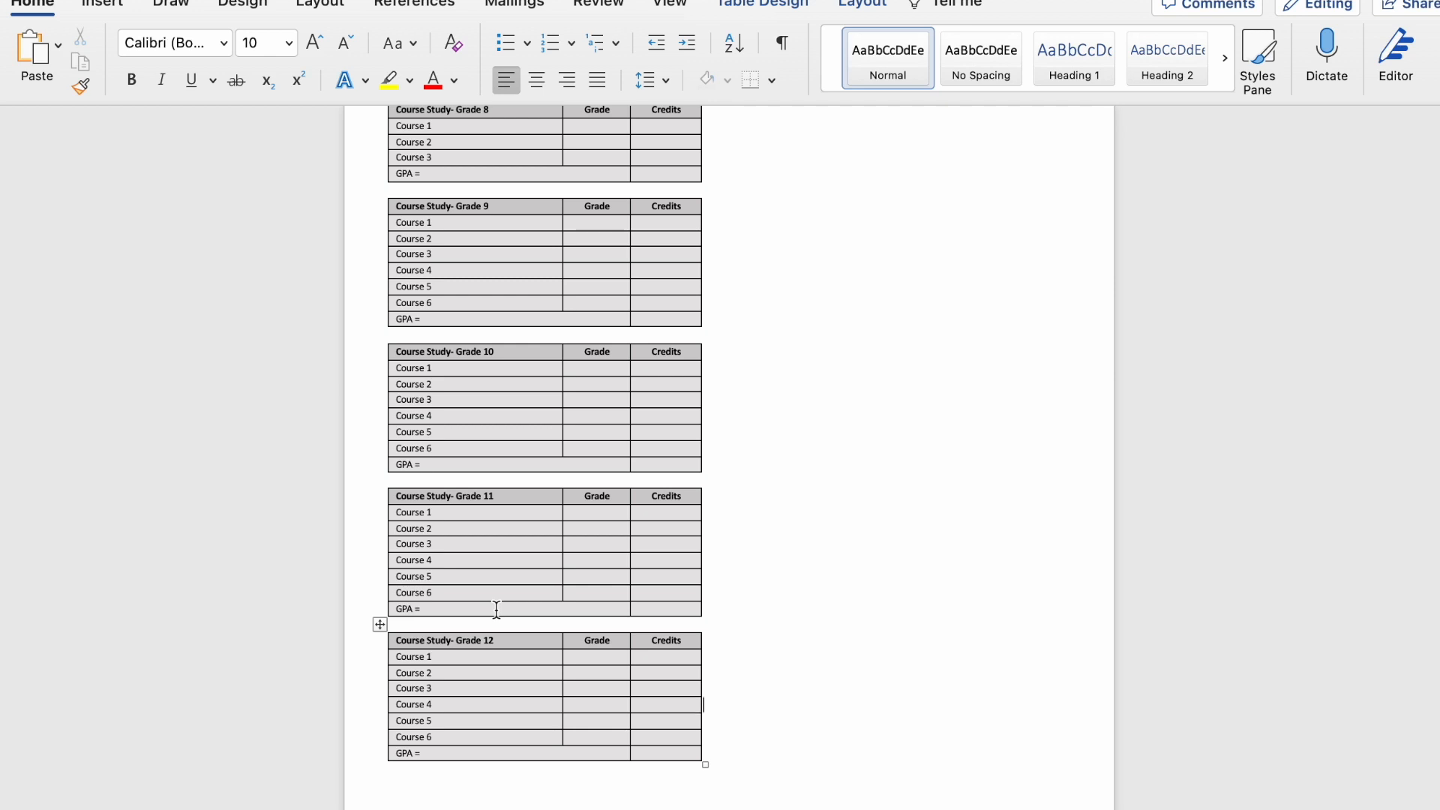
{"action": "scroll", "coordinate": [848, 514], "scroll_direction": "up", "scroll_amount": 5}
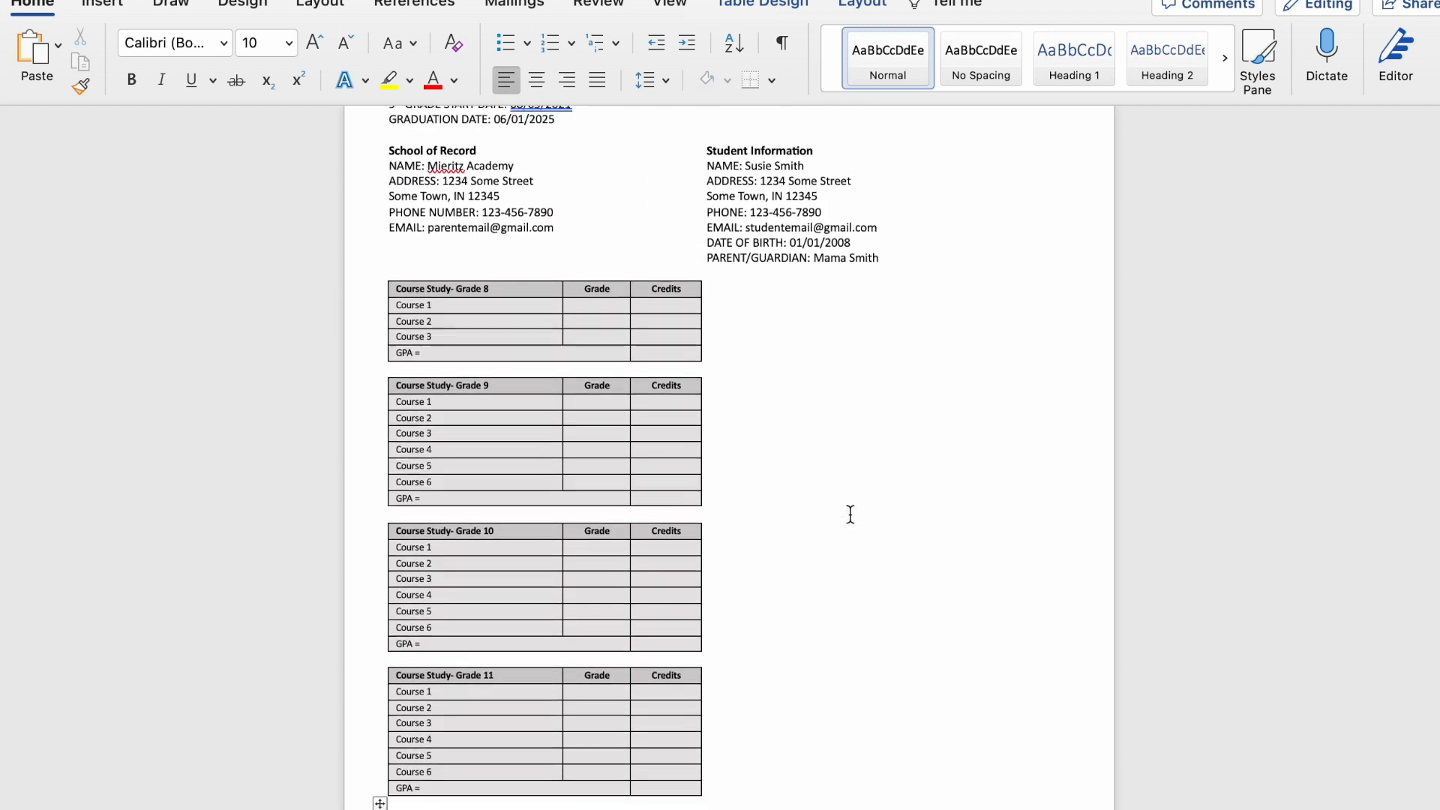
{"action": "scroll", "coordinate": [850, 515], "scroll_direction": "down", "scroll_amount": 1}
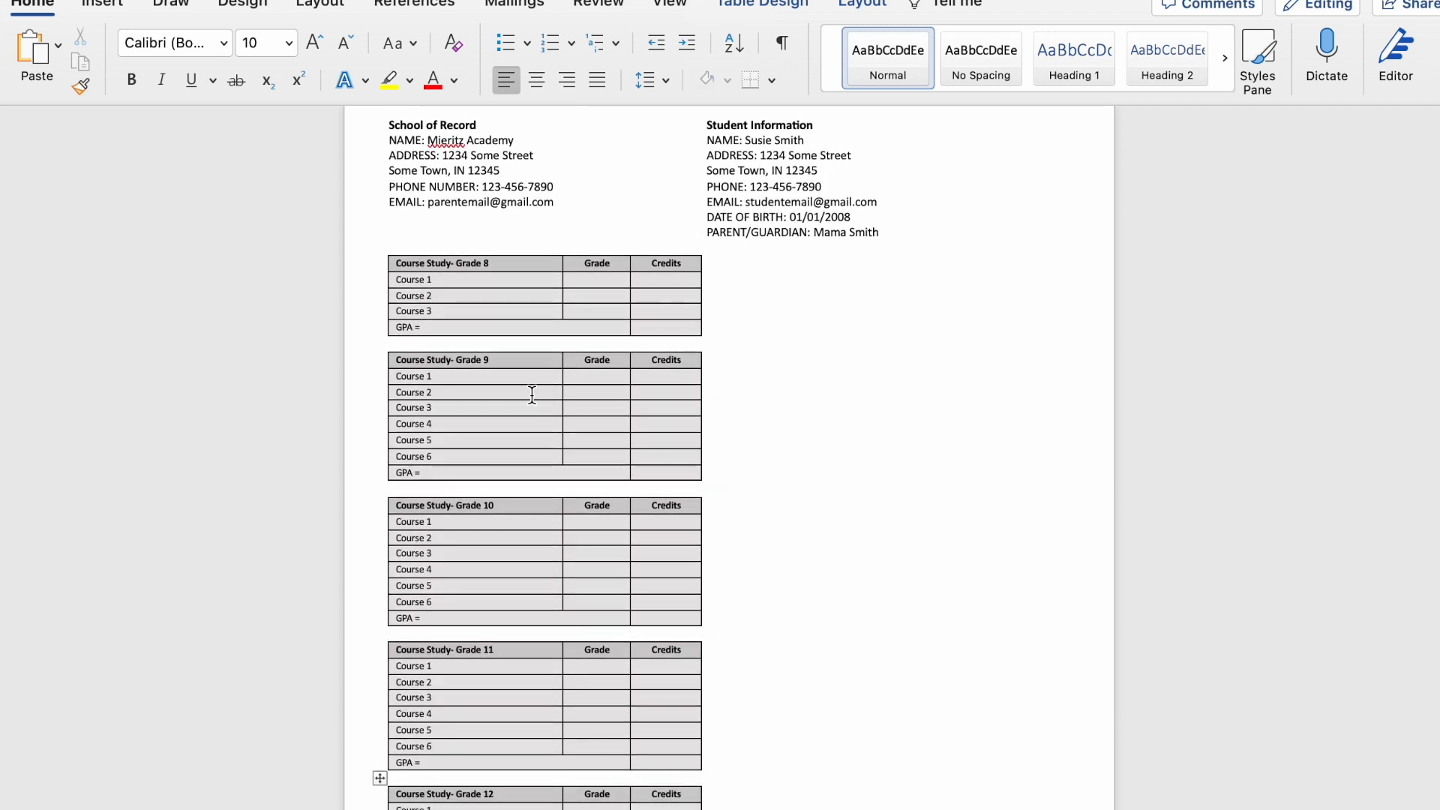
{"action": "left_click", "coordinate": [495, 313]}
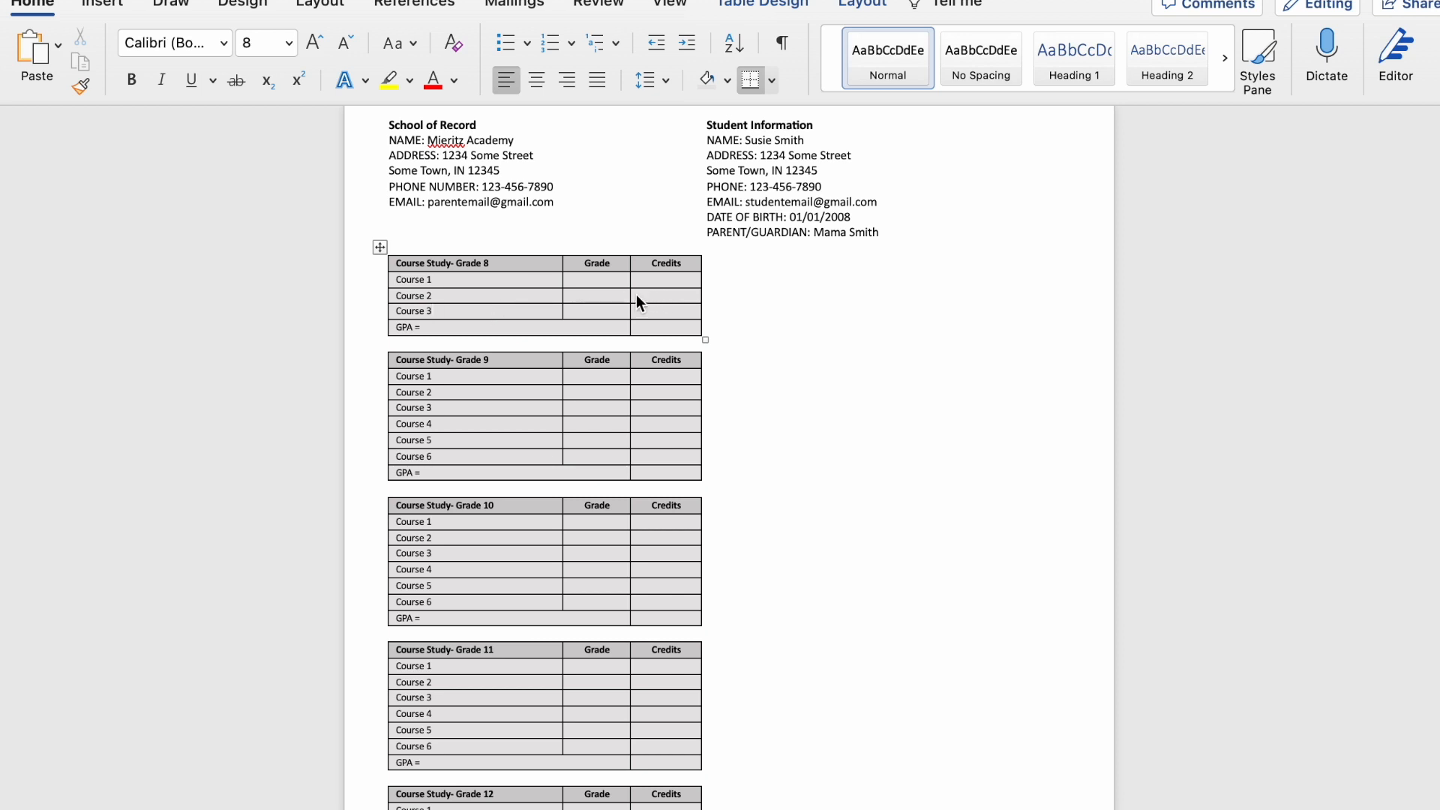
{"action": "left_click", "coordinate": [594, 409]}
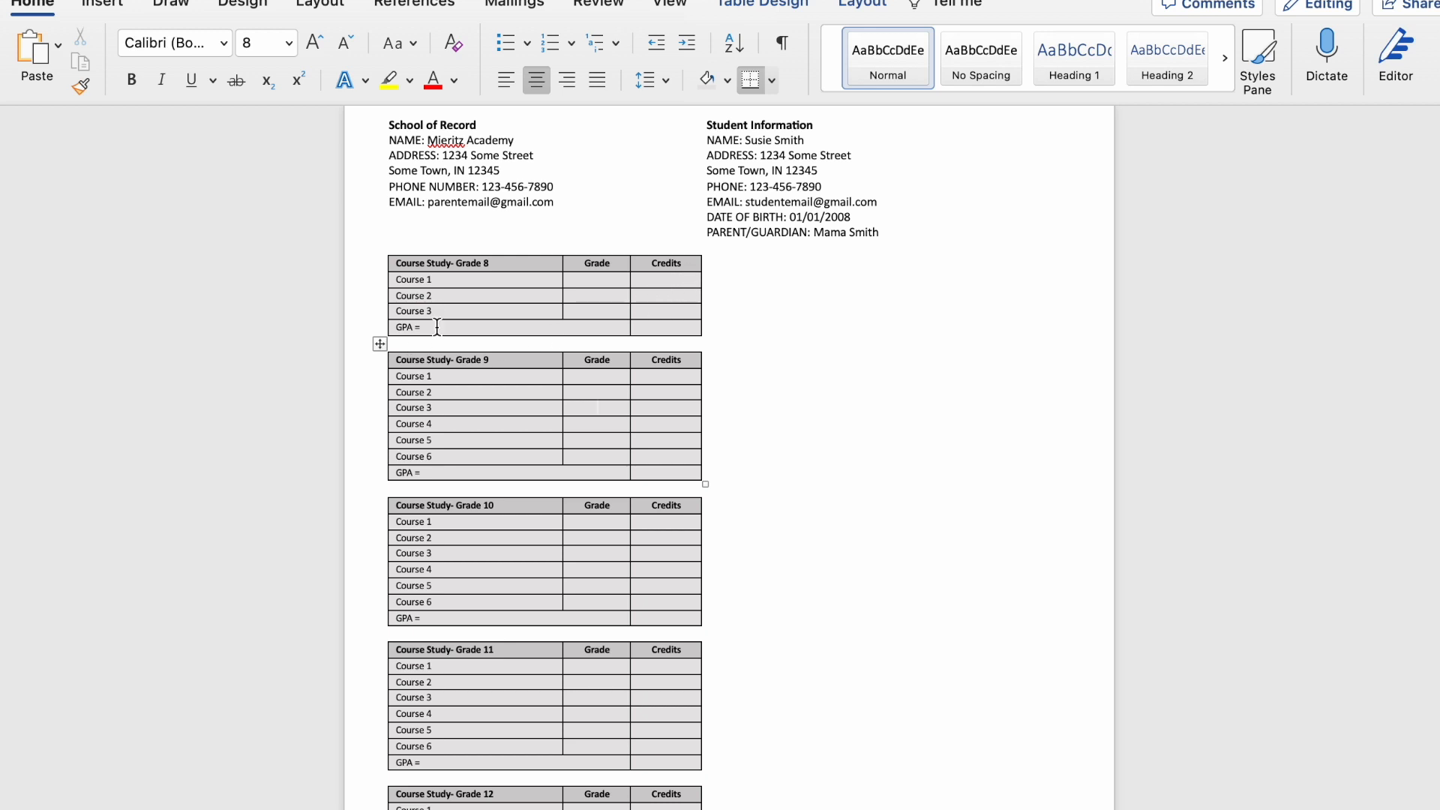
Step: Move the Grade 11 course table beside the Grade 8 table, just below the student information, with a gap between the two columns
{"action": "scroll", "coordinate": [439, 328], "scroll_direction": "down", "scroll_amount": 1}
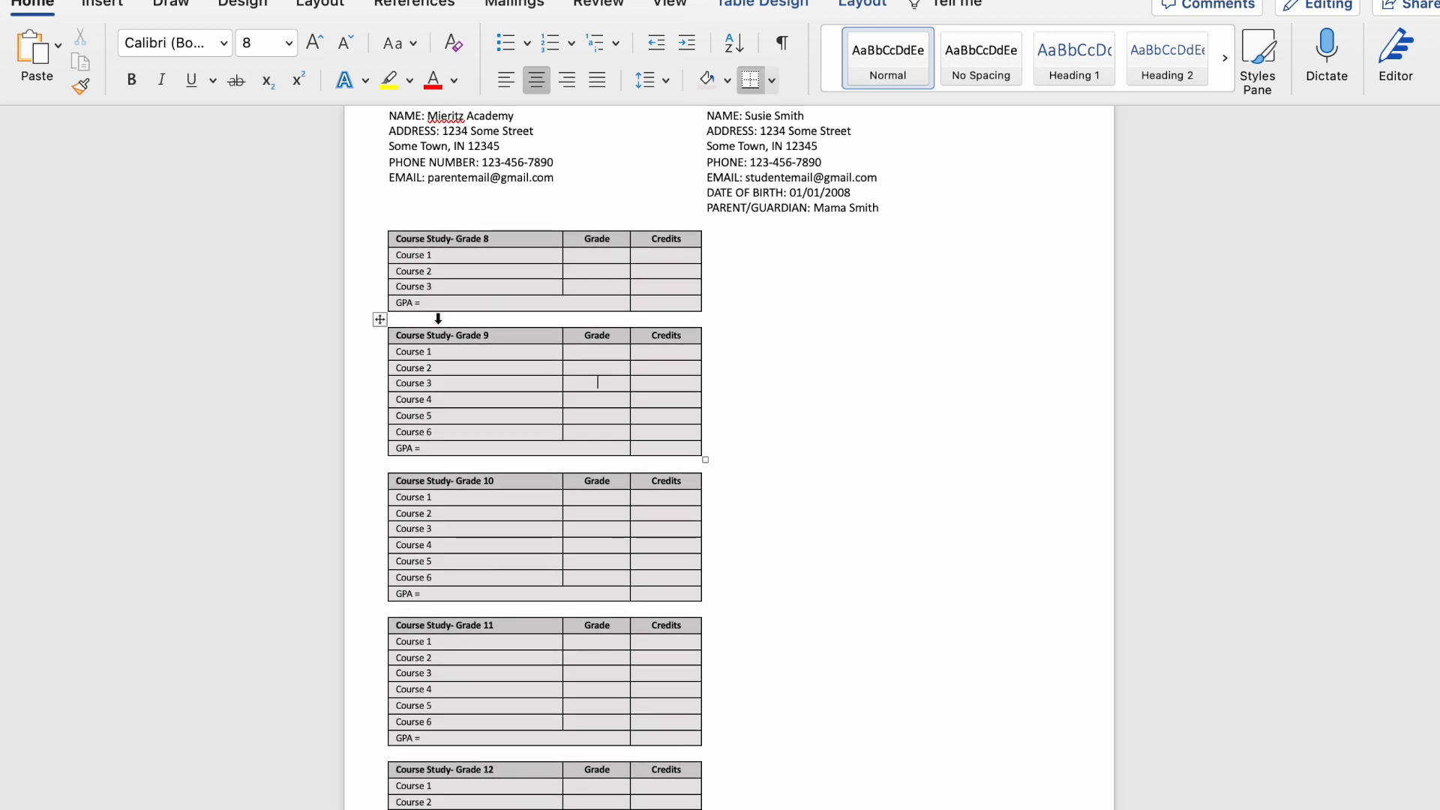
{"action": "left_click", "coordinate": [393, 628]}
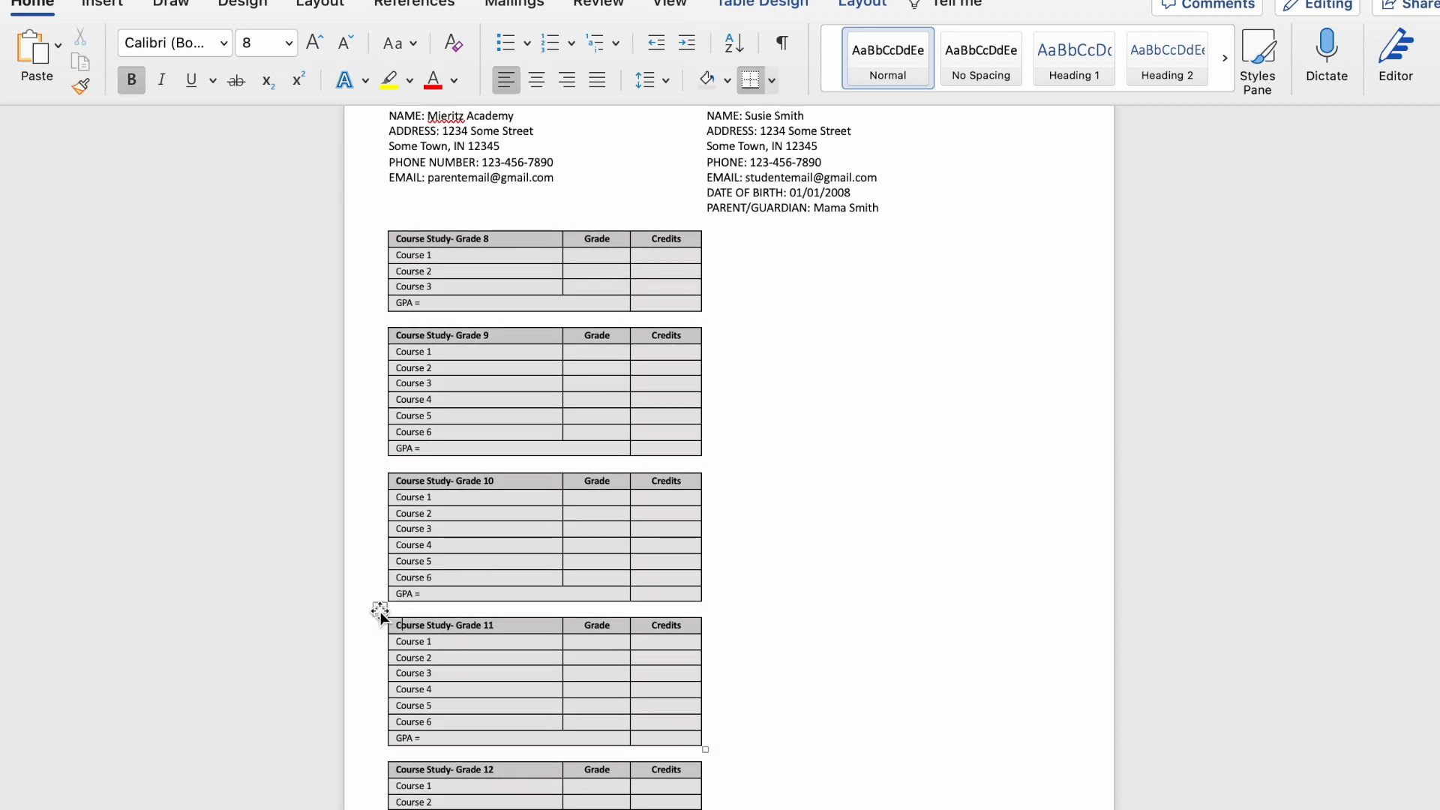
{"action": "left_click_drag", "start_coordinate": [379, 610], "coordinate": [746, 239]}
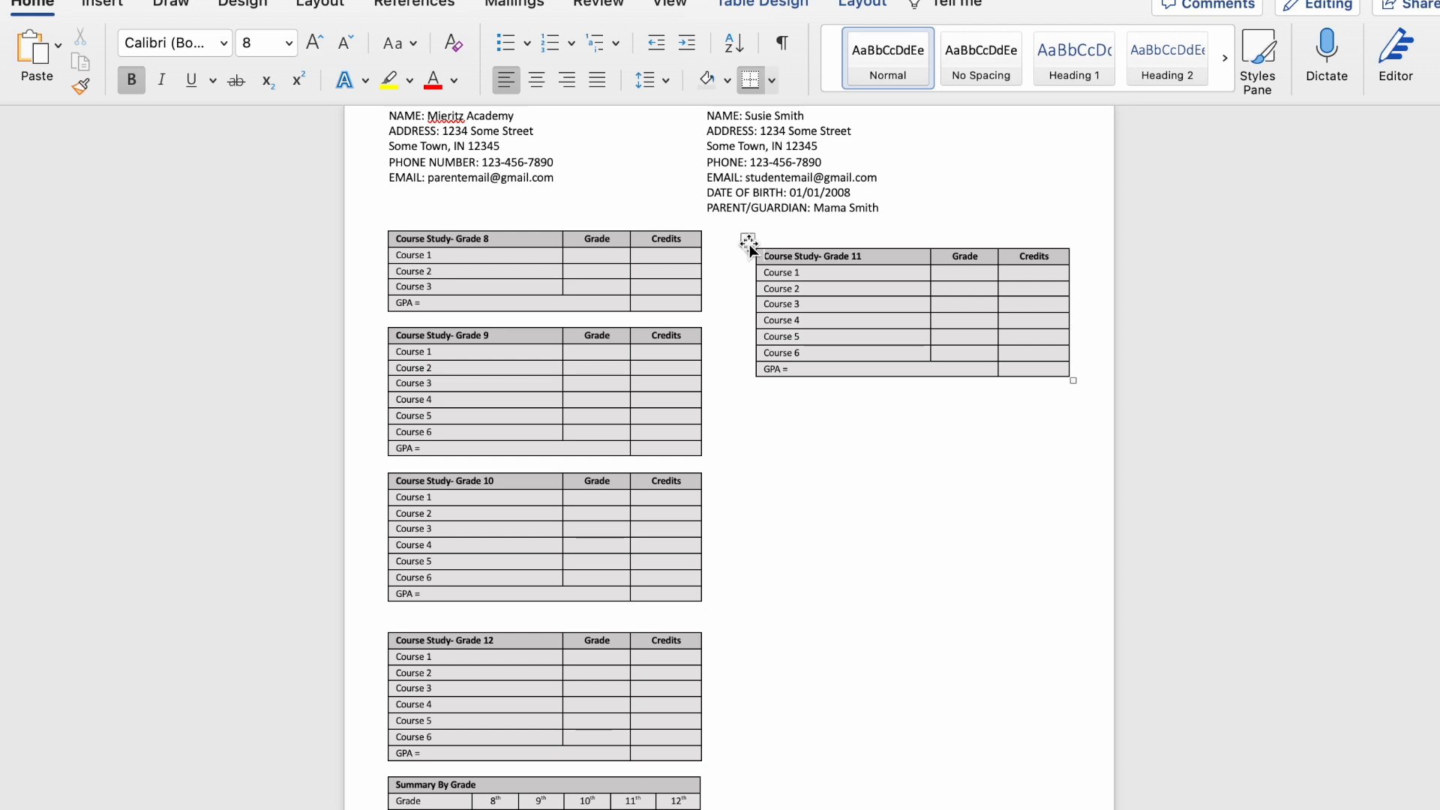
{"action": "left_click", "coordinate": [745, 238]}
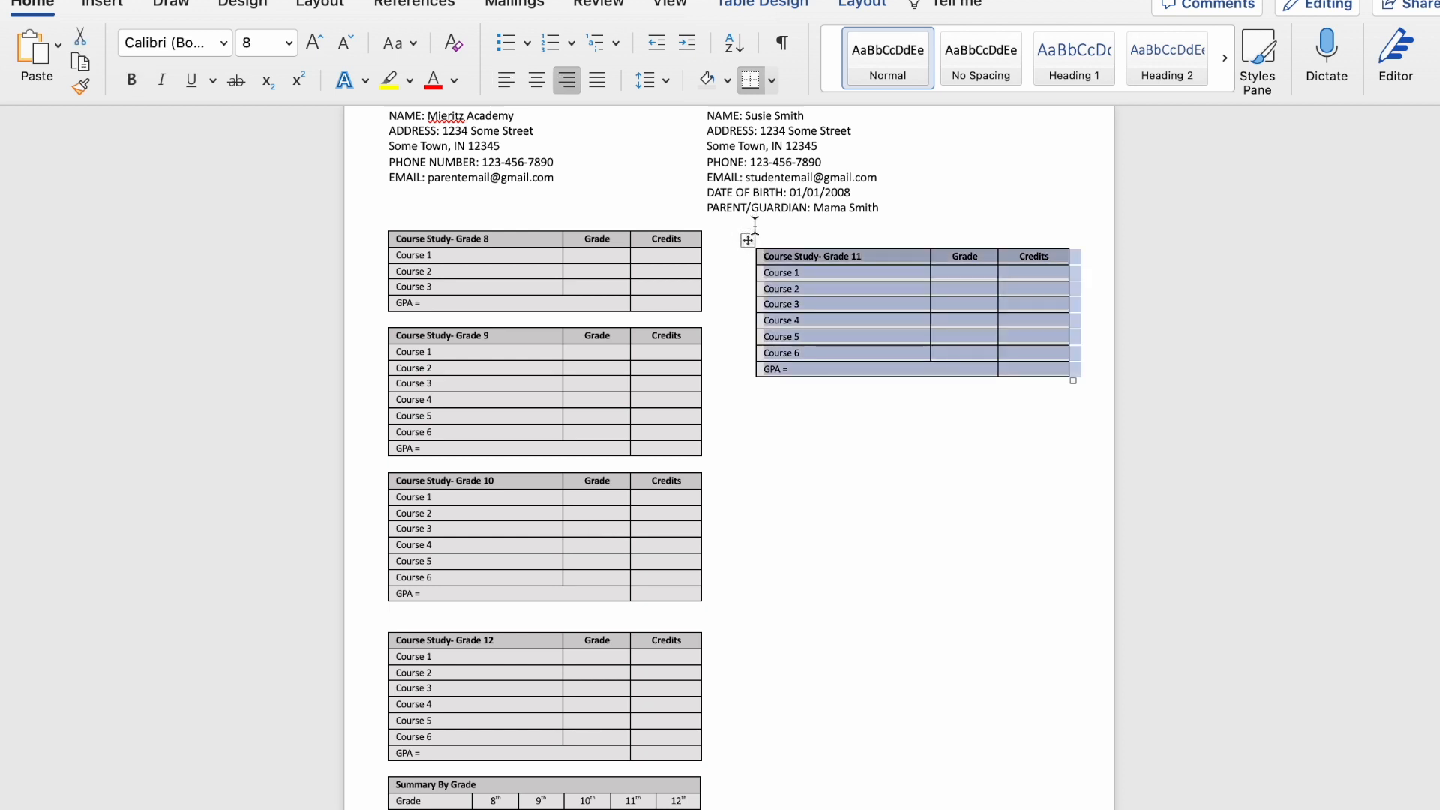
{"action": "mouse_move", "coordinate": [747, 239]}
{"action": "left_mouse_down"}
{"action": "mouse_move", "coordinate": [795, 232]}
{"action": "mouse_move", "coordinate": [760, 217]}
{"action": "left_mouse_up"}
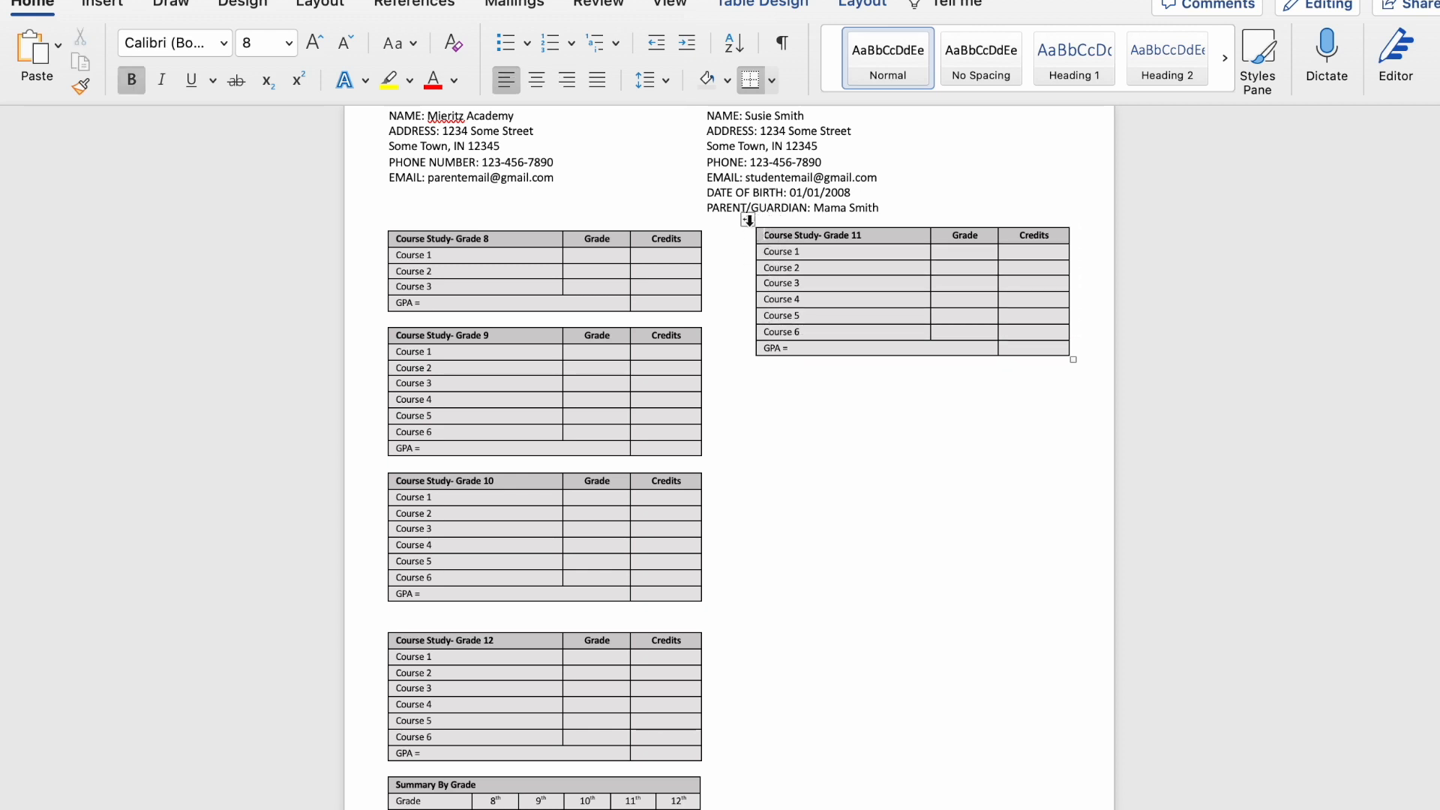
{"action": "left_click_drag", "start_coordinate": [747, 224], "coordinate": [705, 229]}
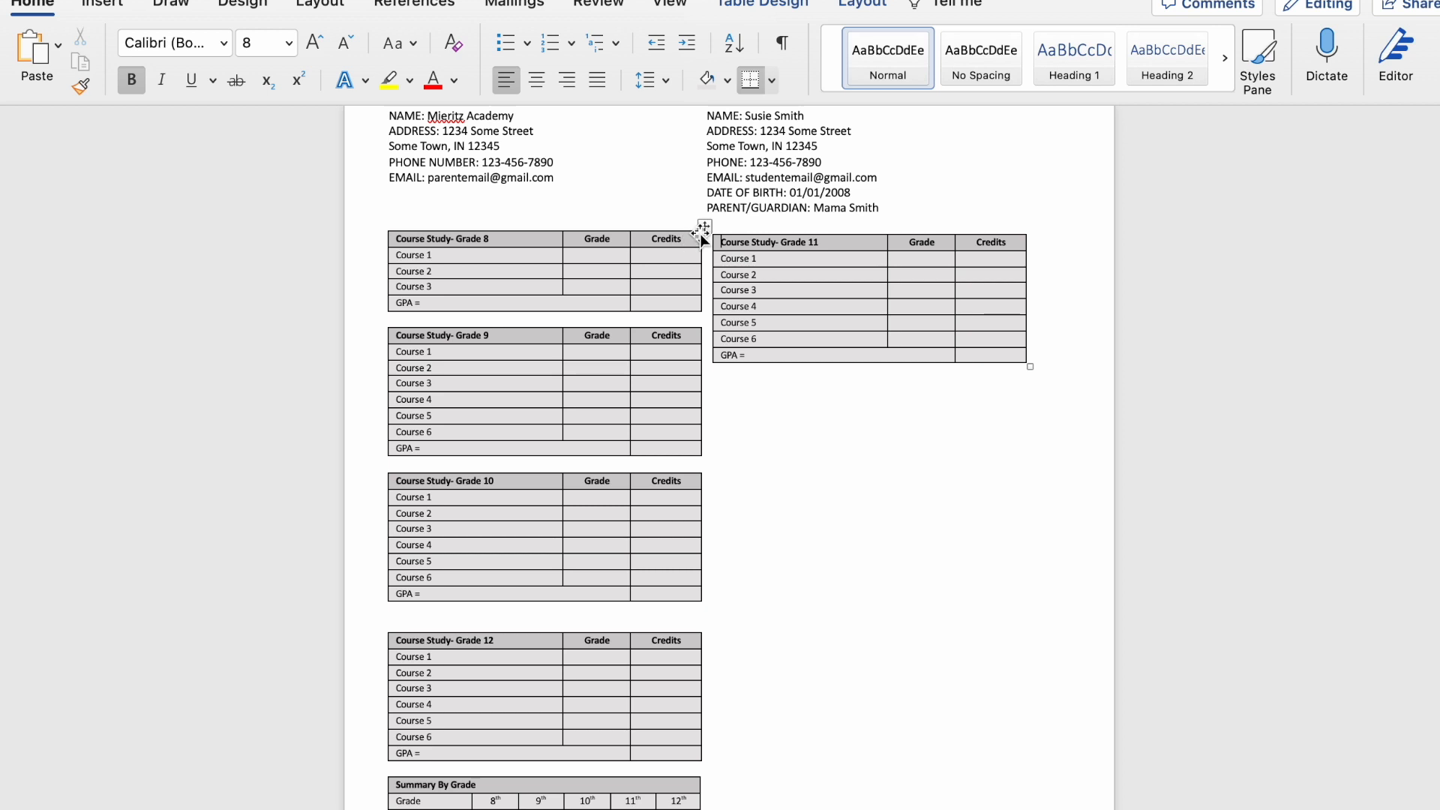
{"action": "left_click_drag", "start_coordinate": [705, 227], "coordinate": [735, 225]}
{"action": "left_click", "coordinate": [793, 384]}
{"action": "left_click", "coordinate": [796, 286]}
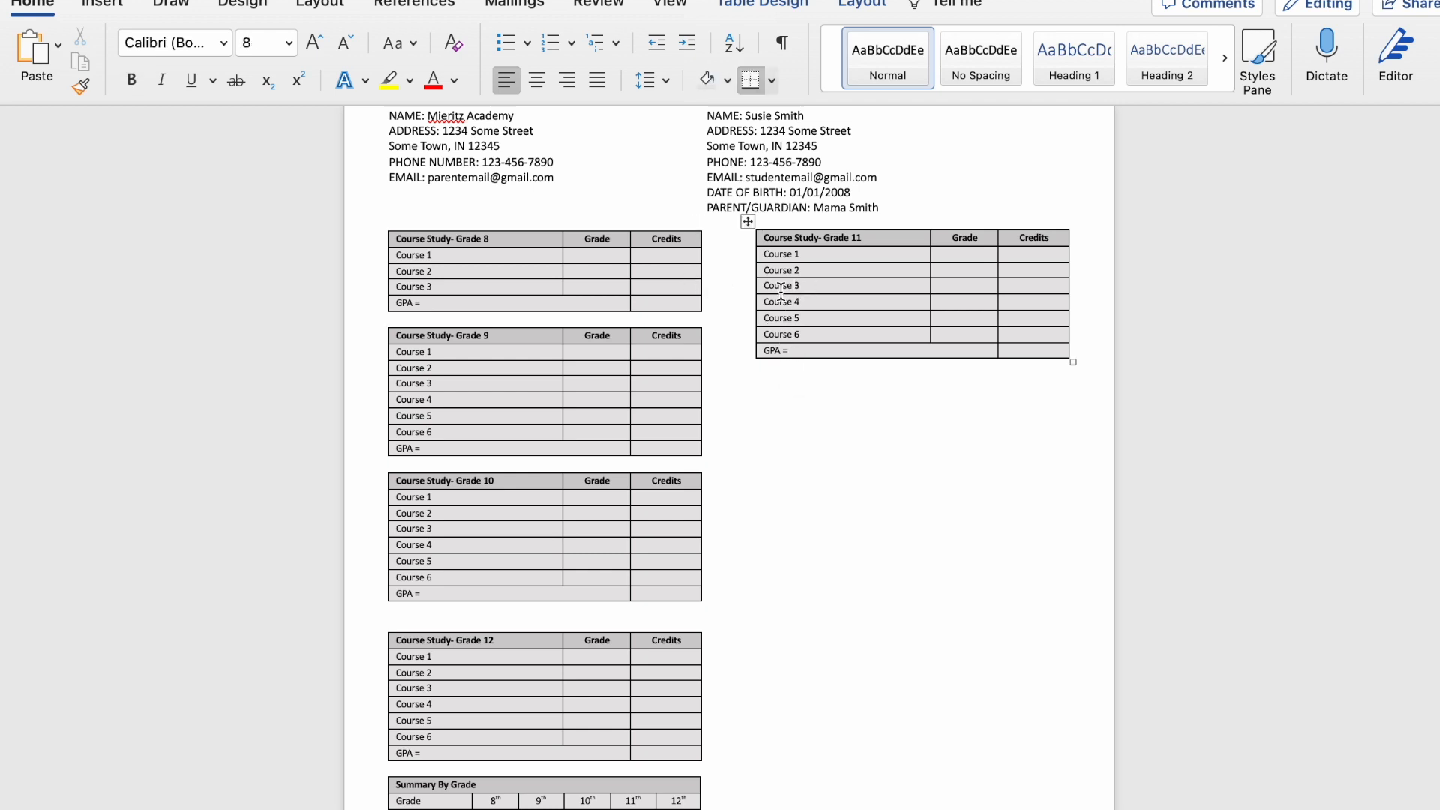
Step: Move the Grade 12 course table directly beneath the Grade 11 table, aligned with its edges
{"action": "scroll", "coordinate": [726, 409], "scroll_direction": "down", "scroll_amount": 1}
{"action": "left_click", "coordinate": [746, 365]}
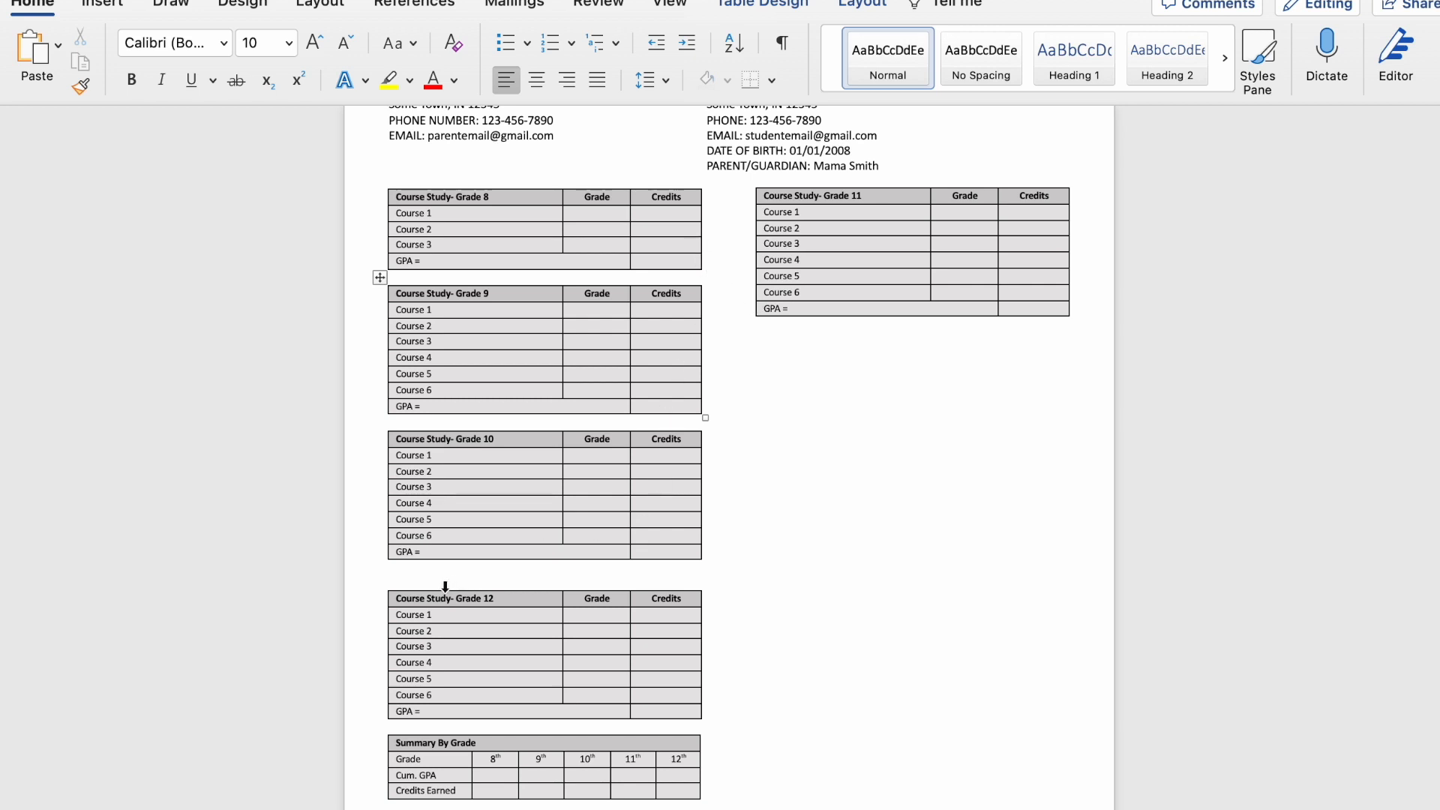
{"action": "left_click", "coordinate": [382, 600]}
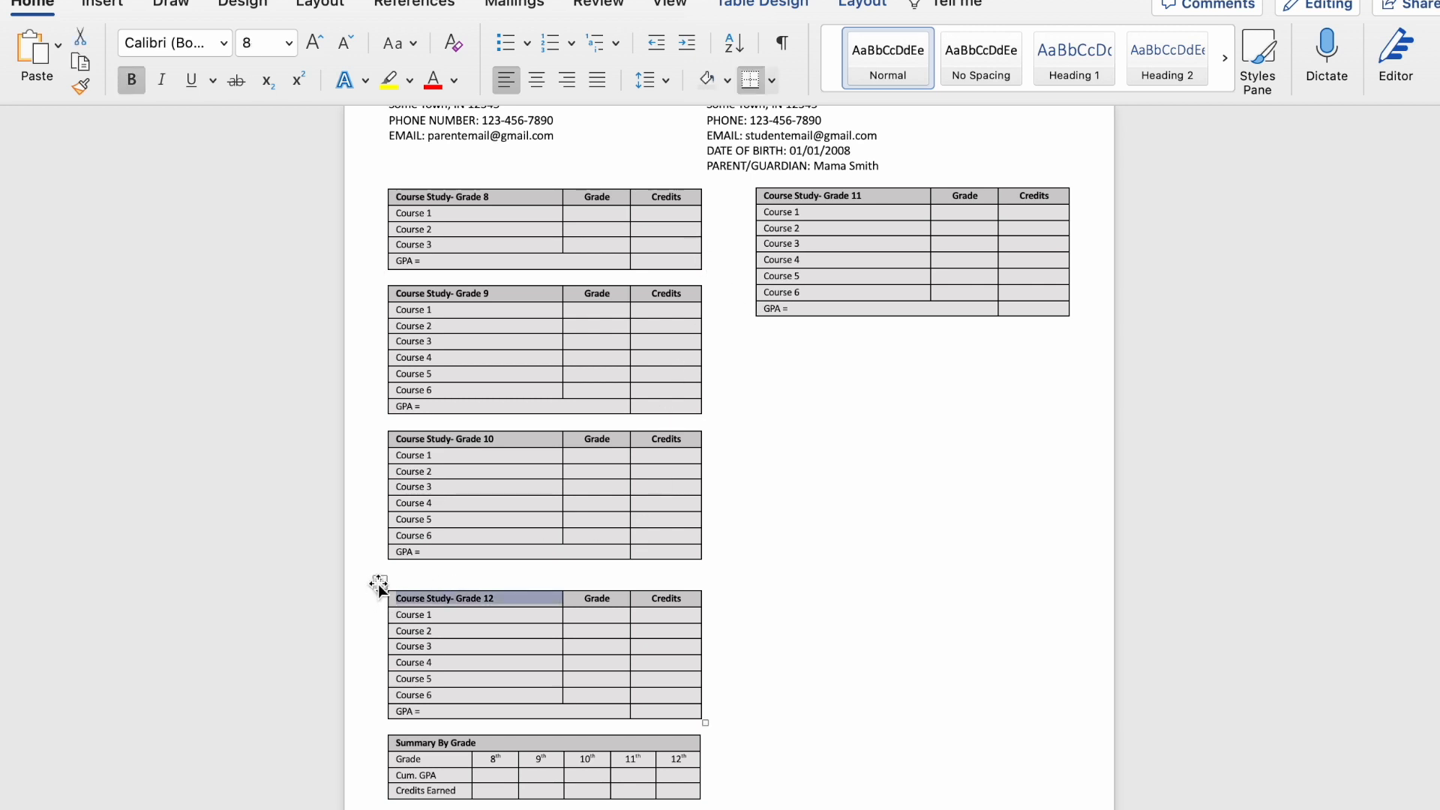
{"action": "left_click_drag", "start_coordinate": [379, 583], "coordinate": [749, 325]}
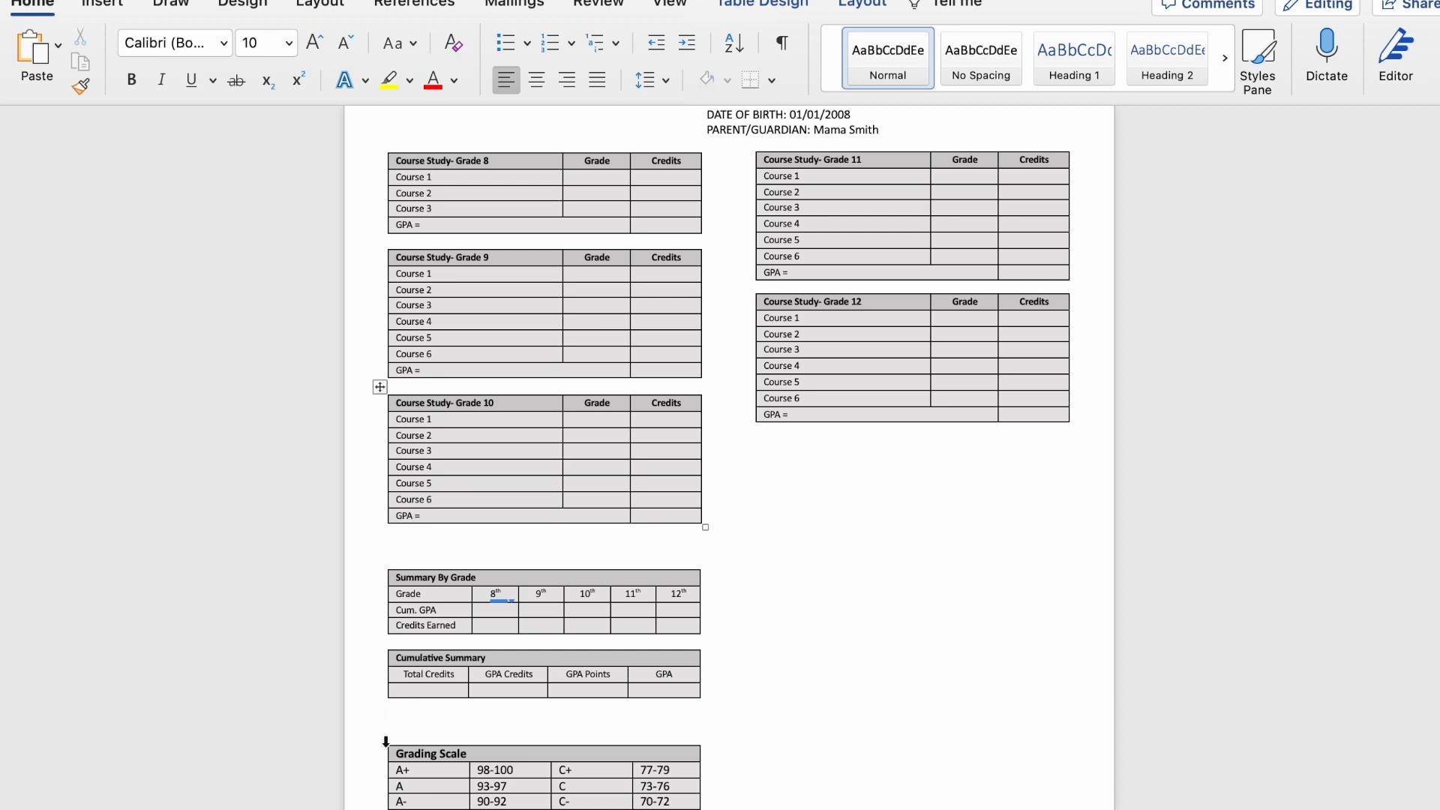
Step: Move the Grading Scale table into the second column, directly beneath the Grade 12 course table
{"action": "scroll", "coordinate": [396, 741], "scroll_direction": "down", "scroll_amount": 2}
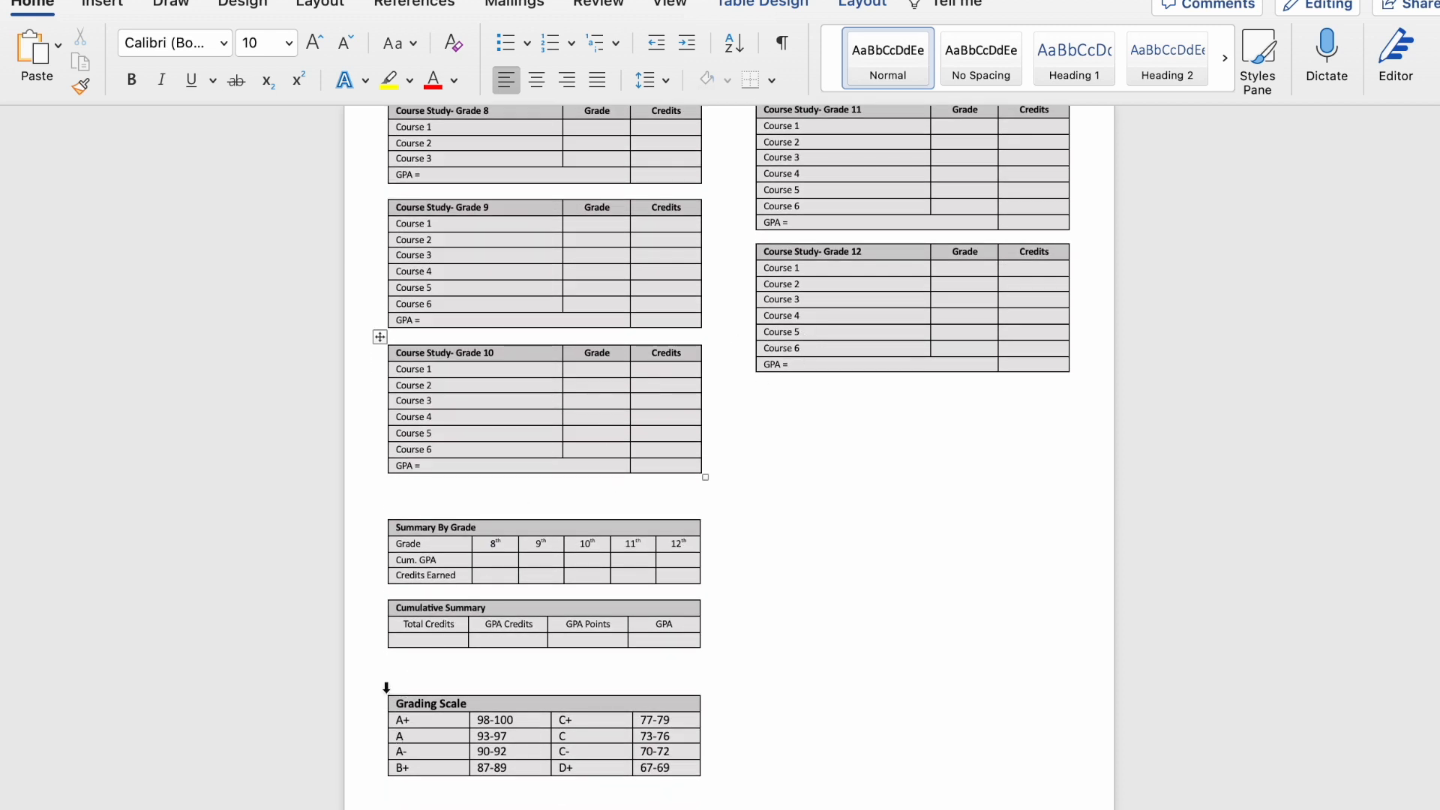
{"action": "left_click", "coordinate": [390, 688]}
{"action": "left_click_drag", "start_coordinate": [380, 688], "coordinate": [749, 384]}
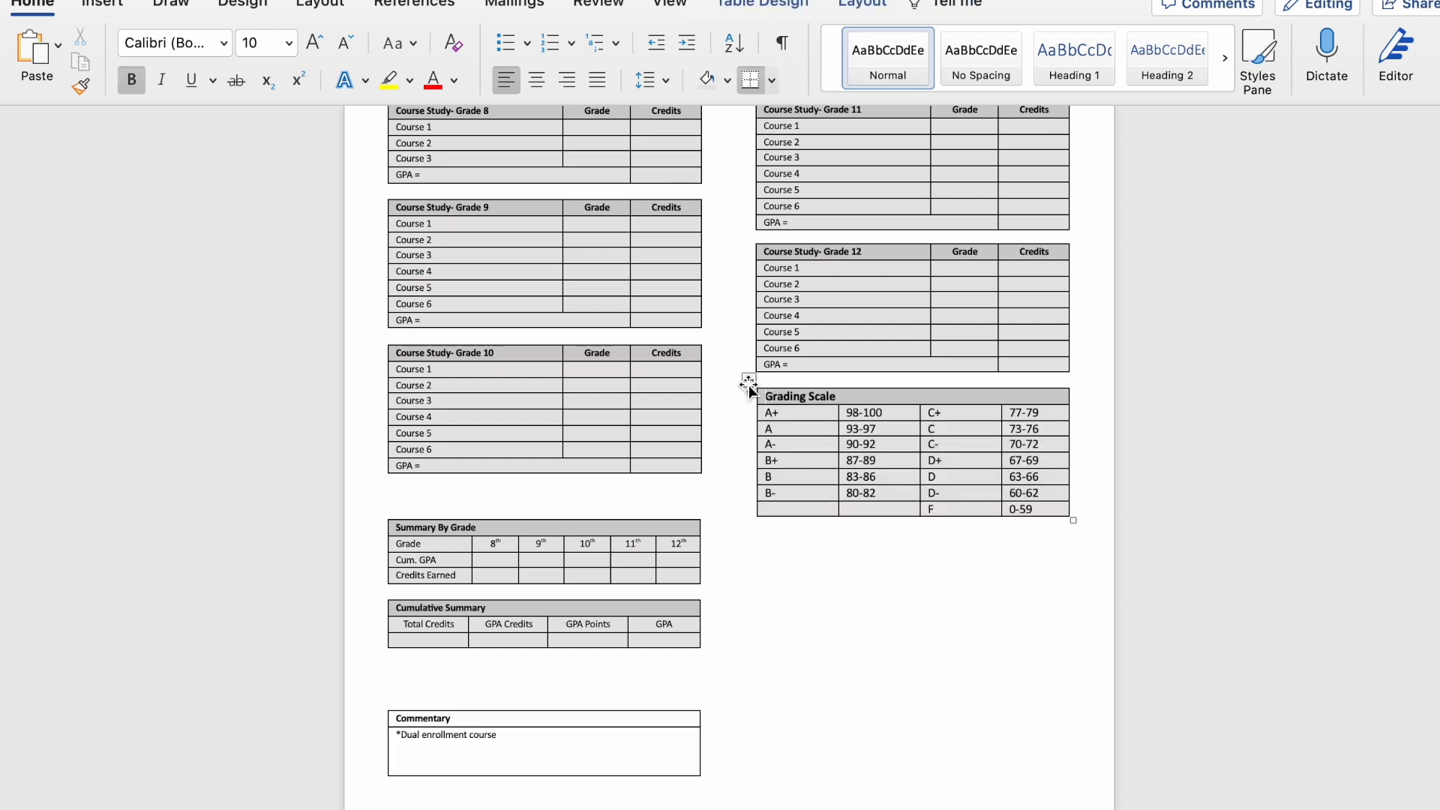
Step: Move the Commentary table directly beneath the Grading Scale table in the second column
{"action": "scroll", "coordinate": [492, 698], "scroll_direction": "down", "scroll_amount": 2}
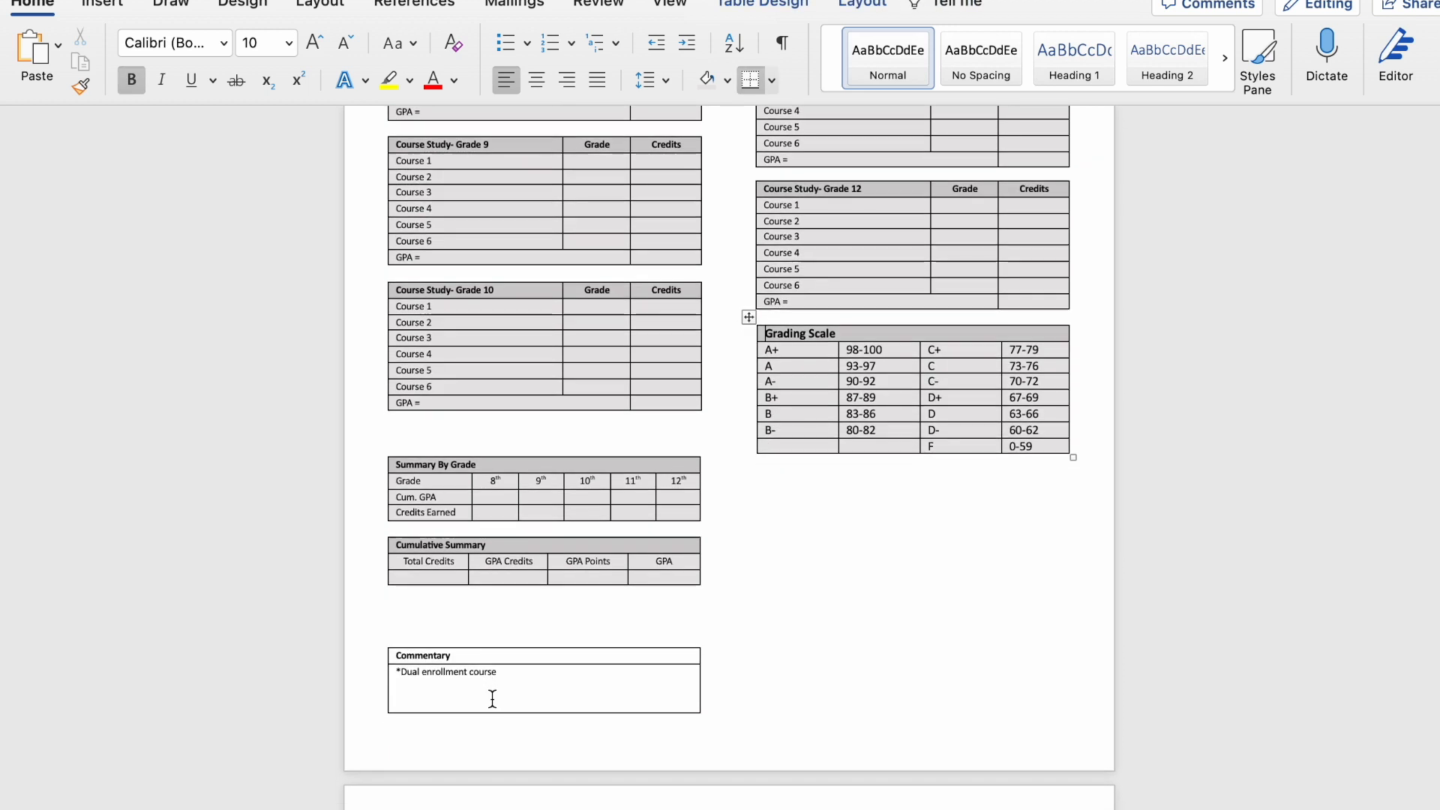
{"action": "left_click", "coordinate": [381, 647]}
{"action": "left_click_drag", "start_coordinate": [378, 641], "coordinate": [743, 458]}
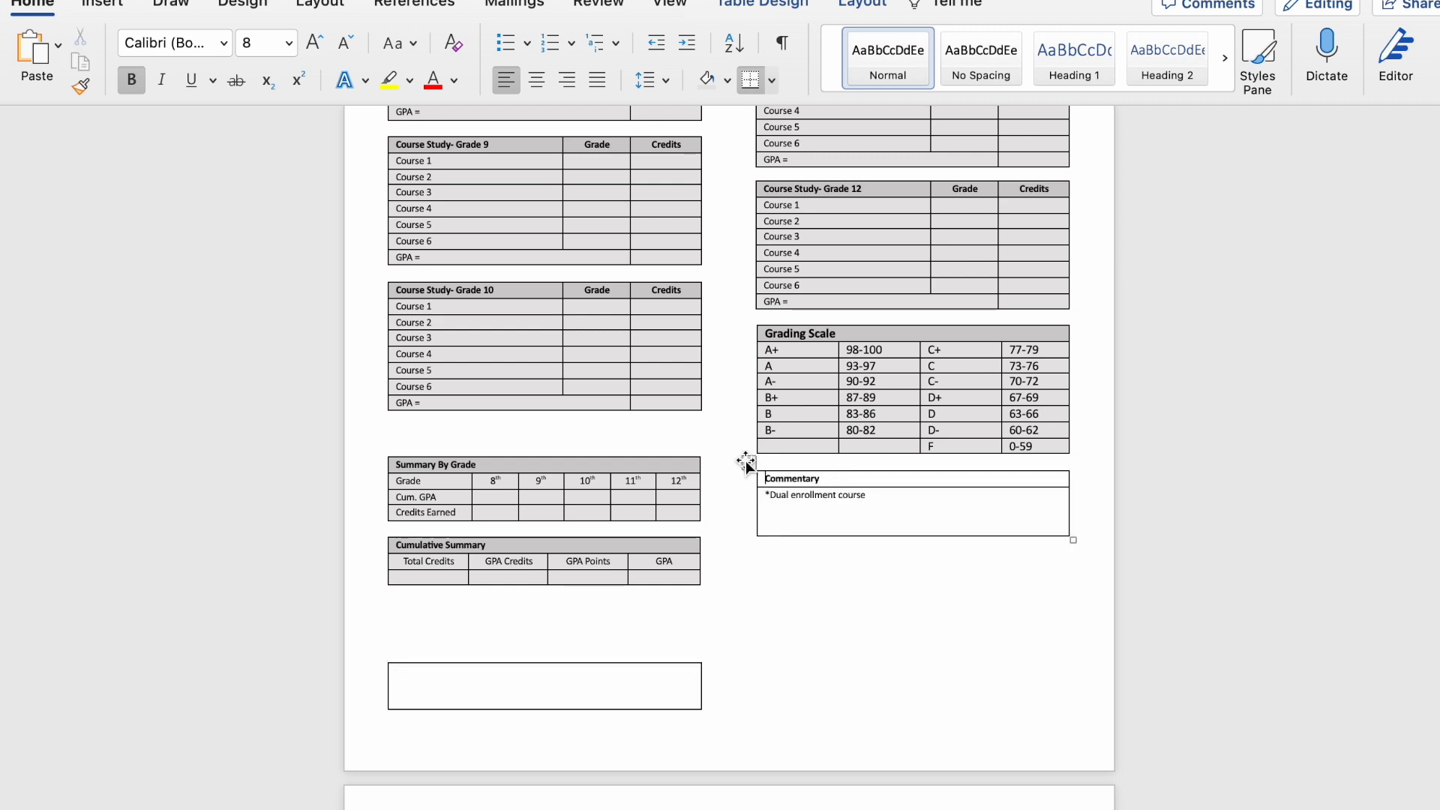
Step: Move the Authorized Signature and Date table from below the summaries to directly beneath the Commentary table
{"action": "scroll", "coordinate": [630, 567], "scroll_direction": "down", "scroll_amount": 3}
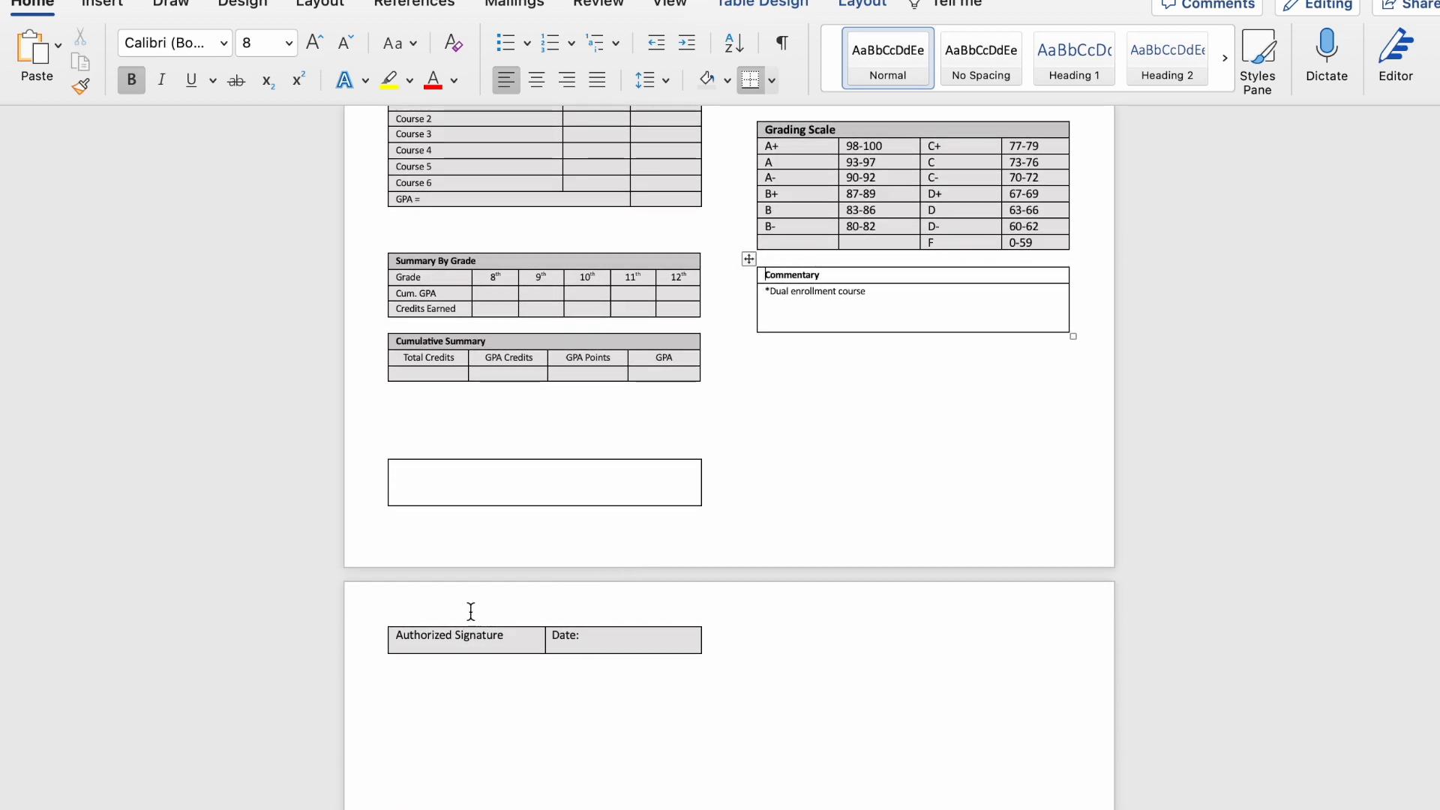
{"action": "left_click", "coordinate": [427, 492]}
{"action": "mouse_move", "coordinate": [379, 450]}
{"action": "left_mouse_down"}
{"action": "mouse_move", "coordinate": [807, 325]}
{"action": "mouse_move", "coordinate": [747, 339]}
{"action": "left_mouse_up"}
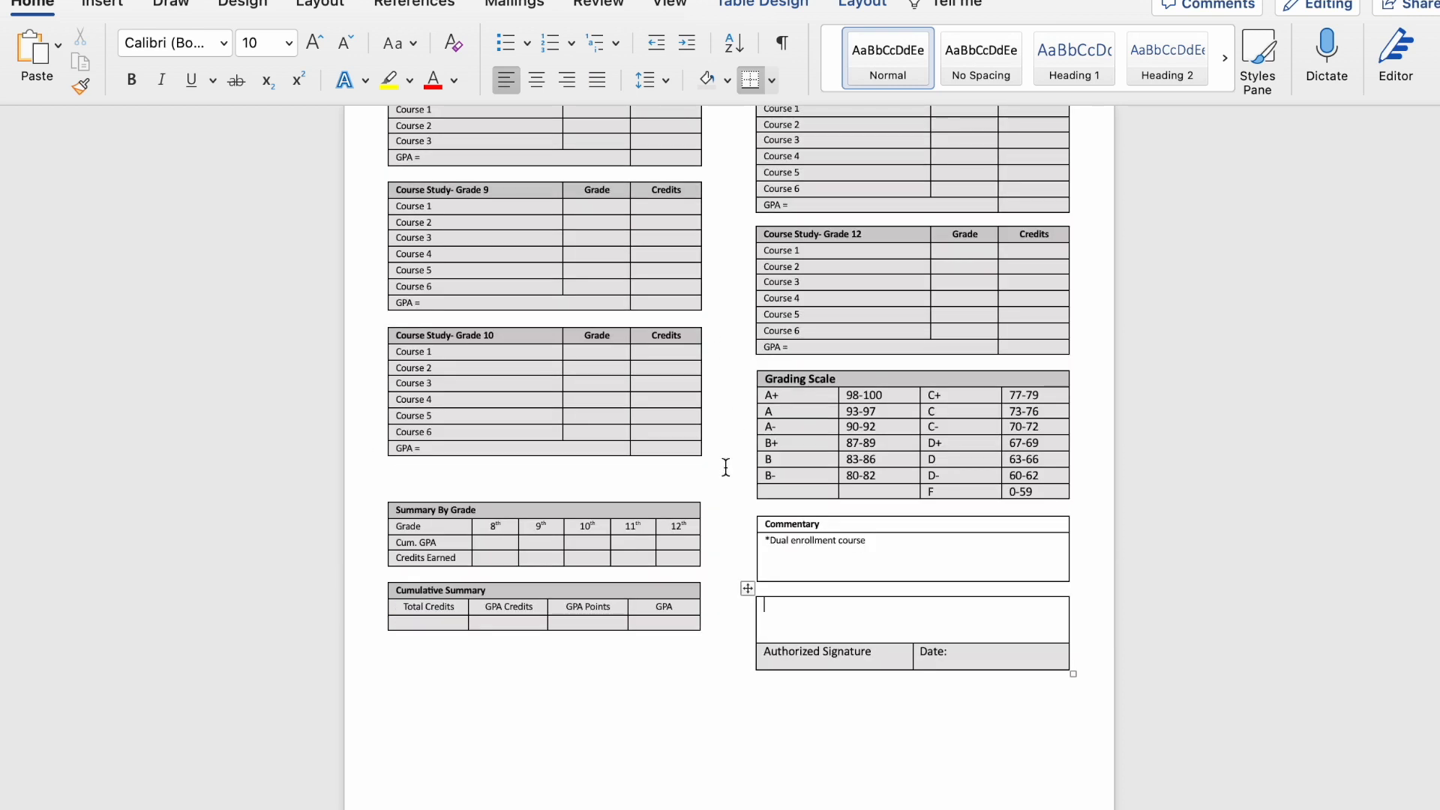
Step: Remove the extra blank space between the Grade 10 course table and the Summary By Grade table
{"action": "scroll", "coordinate": [725, 466], "scroll_direction": "up", "scroll_amount": 3}
{"action": "scroll", "coordinate": [725, 467], "scroll_direction": "up", "scroll_amount": 4}
{"action": "scroll", "coordinate": [725, 467], "scroll_direction": "down", "scroll_amount": 2}
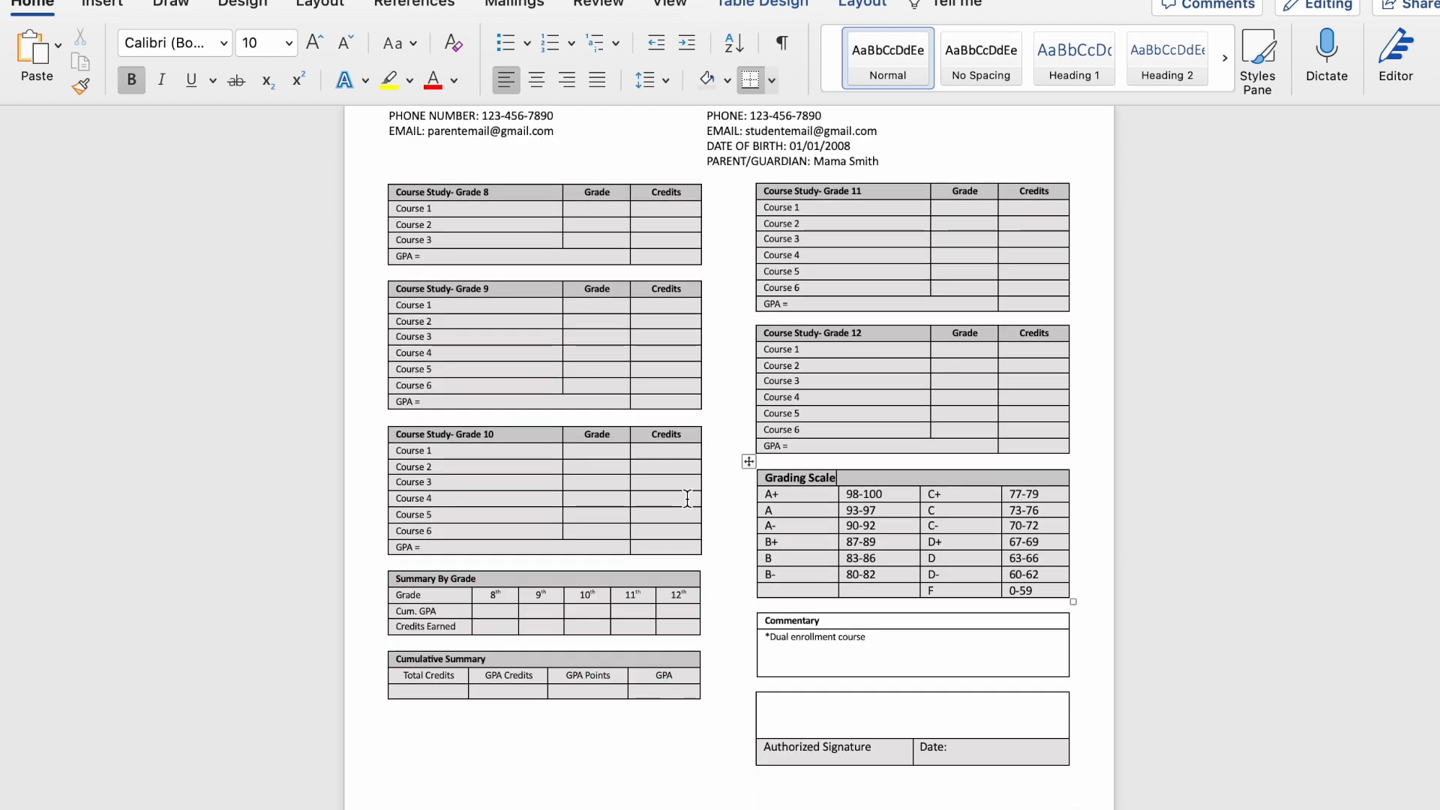
Step: Set the text in the whole Grading Scale table to font size 8
{"action": "left_click_drag", "start_coordinate": [1054, 592], "coordinate": [777, 477]}
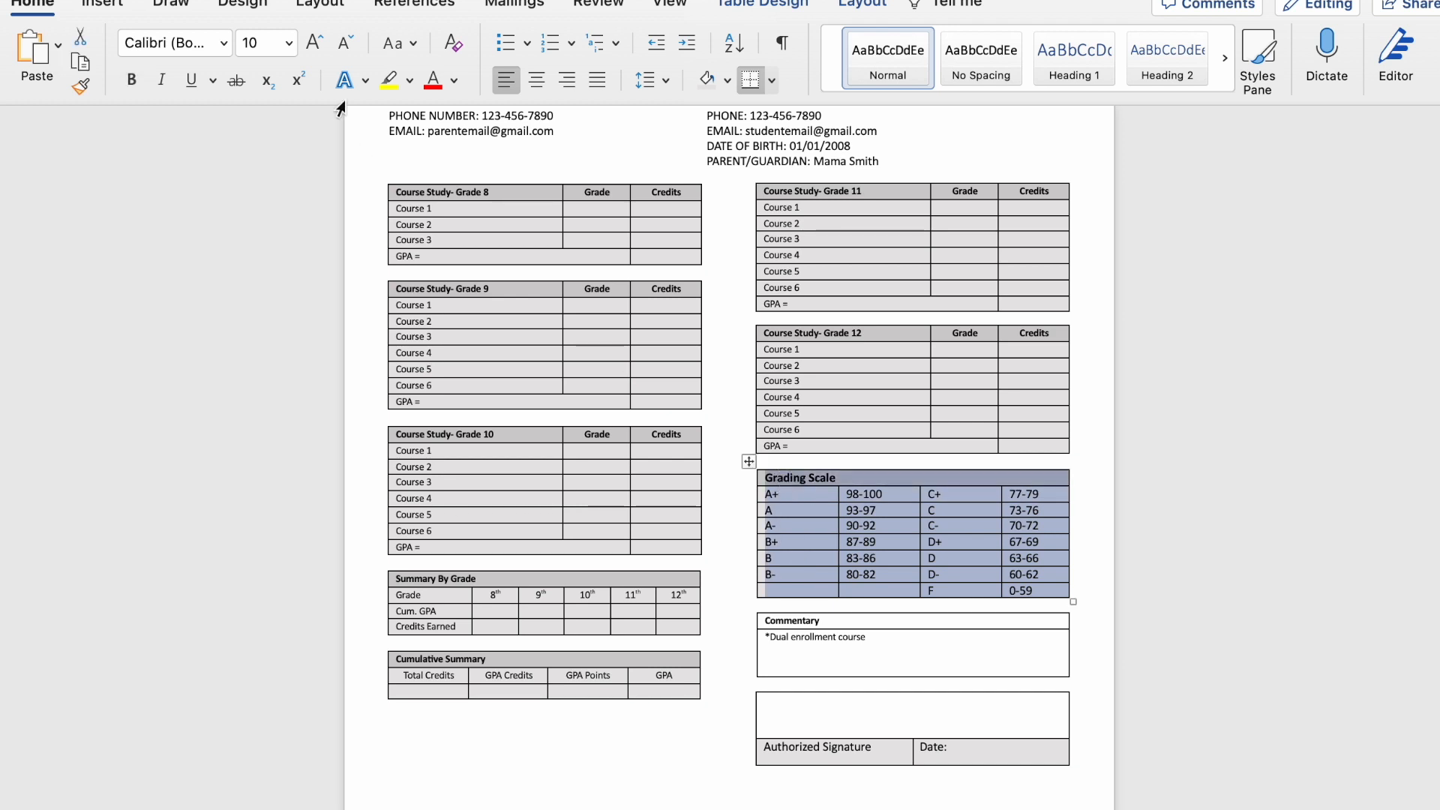
{"action": "left_click", "coordinate": [320, 47]}
{"action": "left_click", "coordinate": [320, 46]}
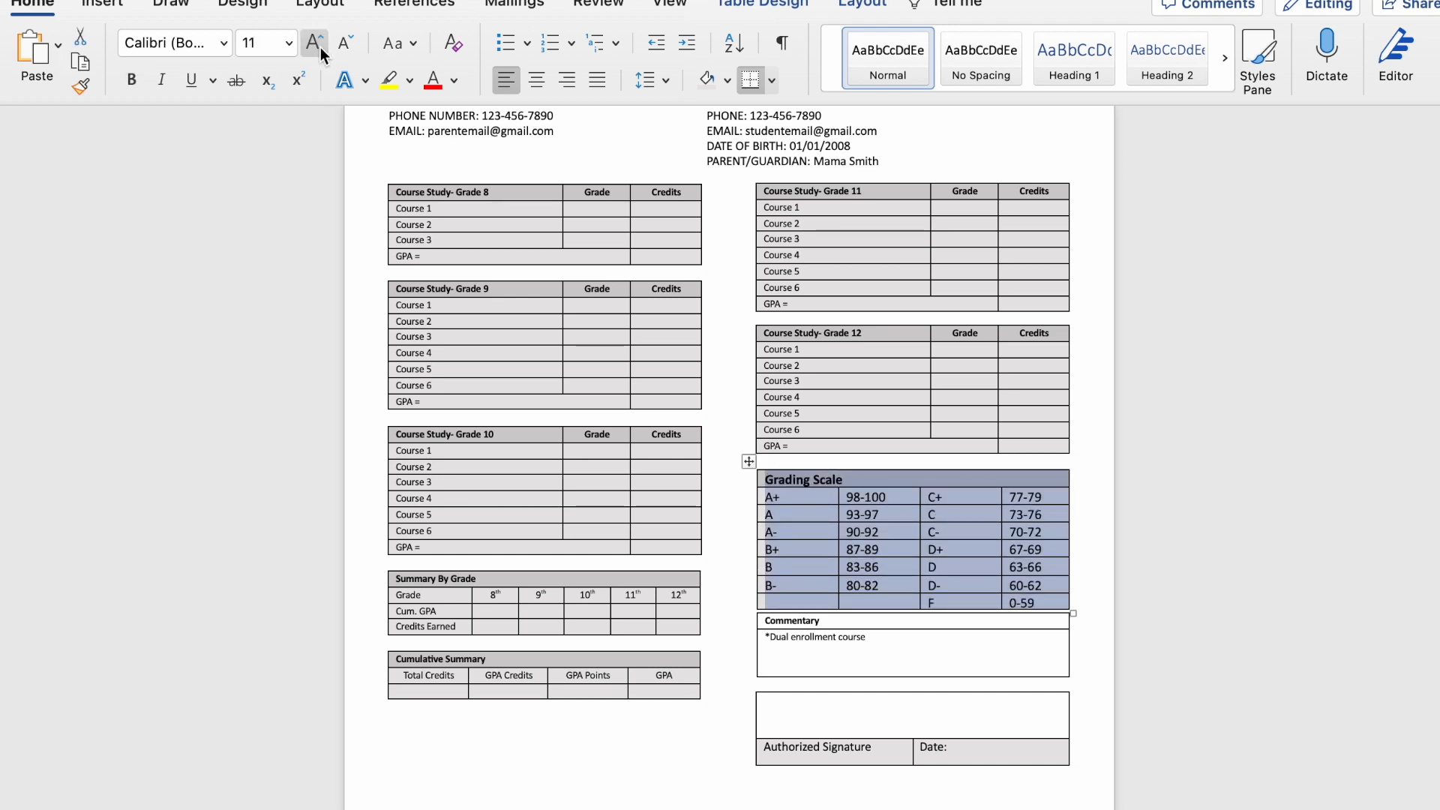
{"action": "left_click", "coordinate": [345, 45]}
{"action": "left_click", "coordinate": [345, 45]}
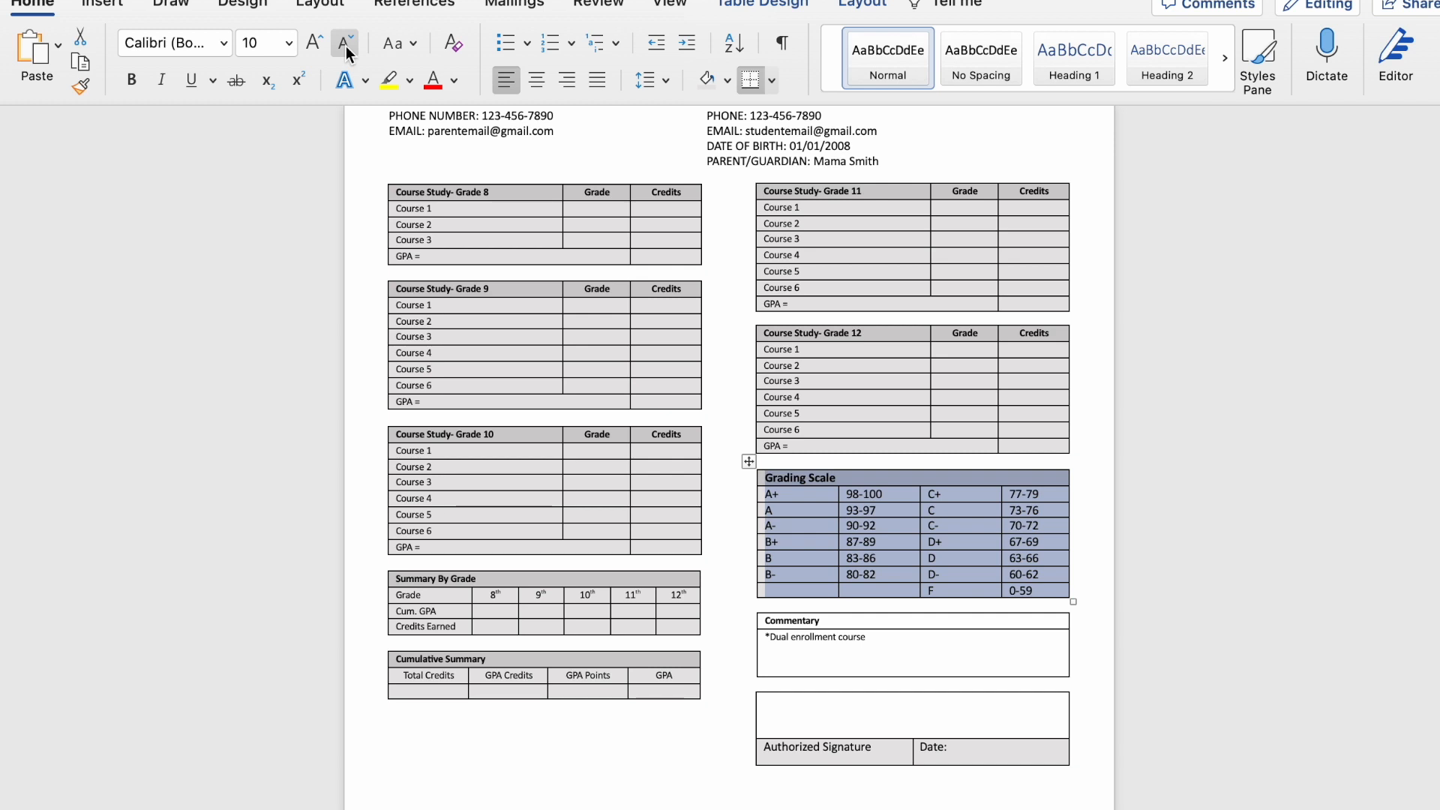
{"action": "left_click", "coordinate": [345, 45]}
{"action": "left_click", "coordinate": [345, 45]}
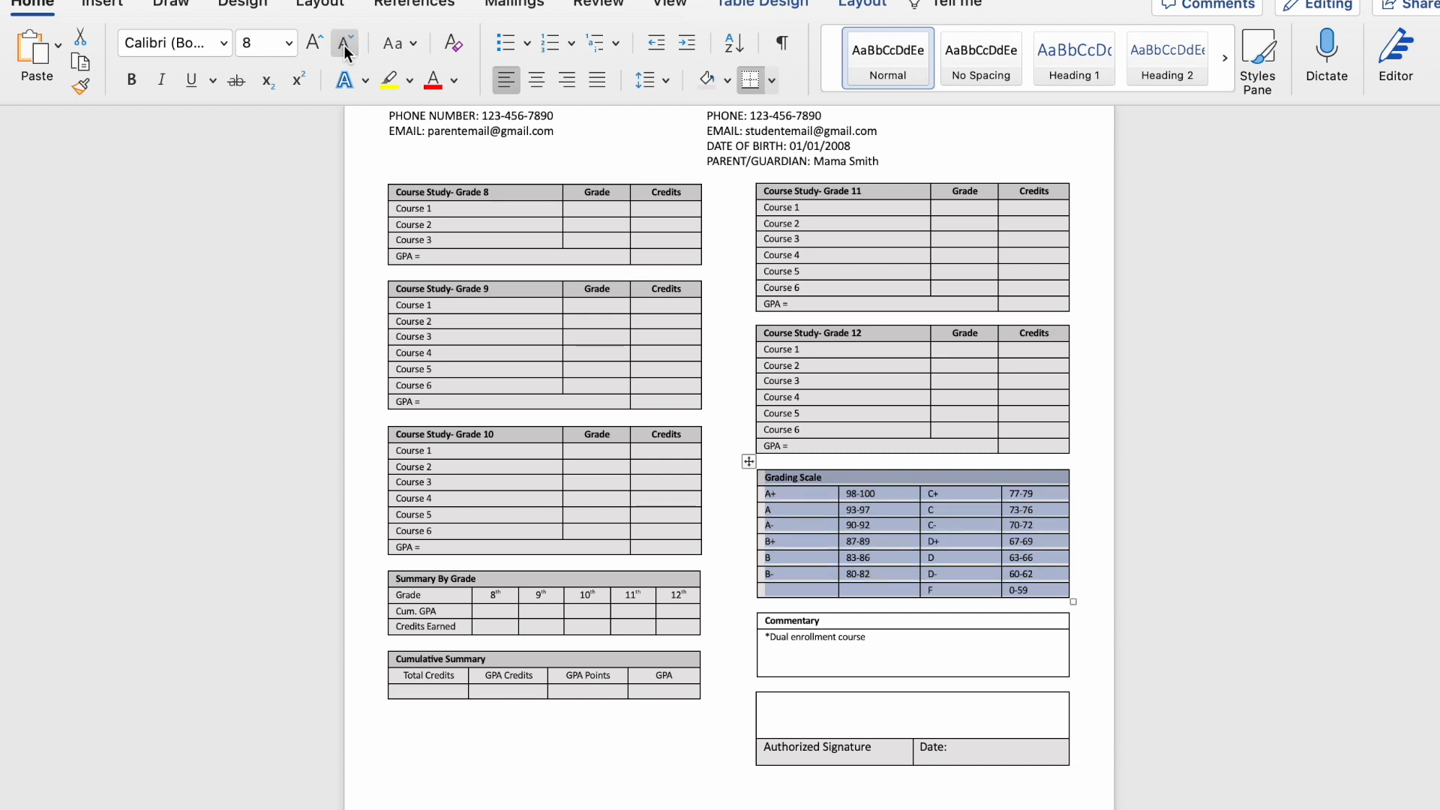
{"action": "left_click", "coordinate": [805, 384]}
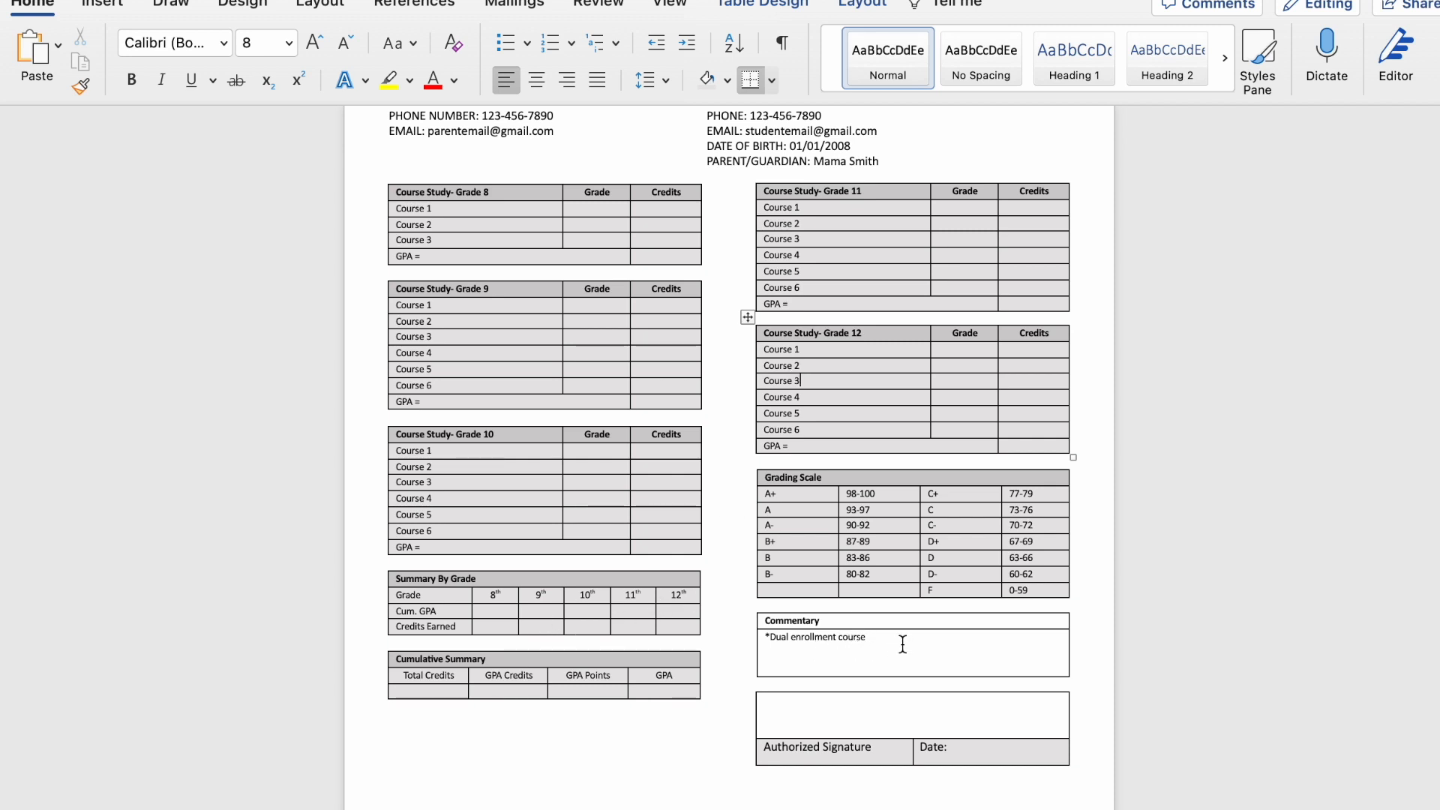
Step: Review the transcript template from the school heading through the course and summary tables to the signature block
{"action": "scroll", "coordinate": [903, 644], "scroll_direction": "down", "scroll_amount": 3}
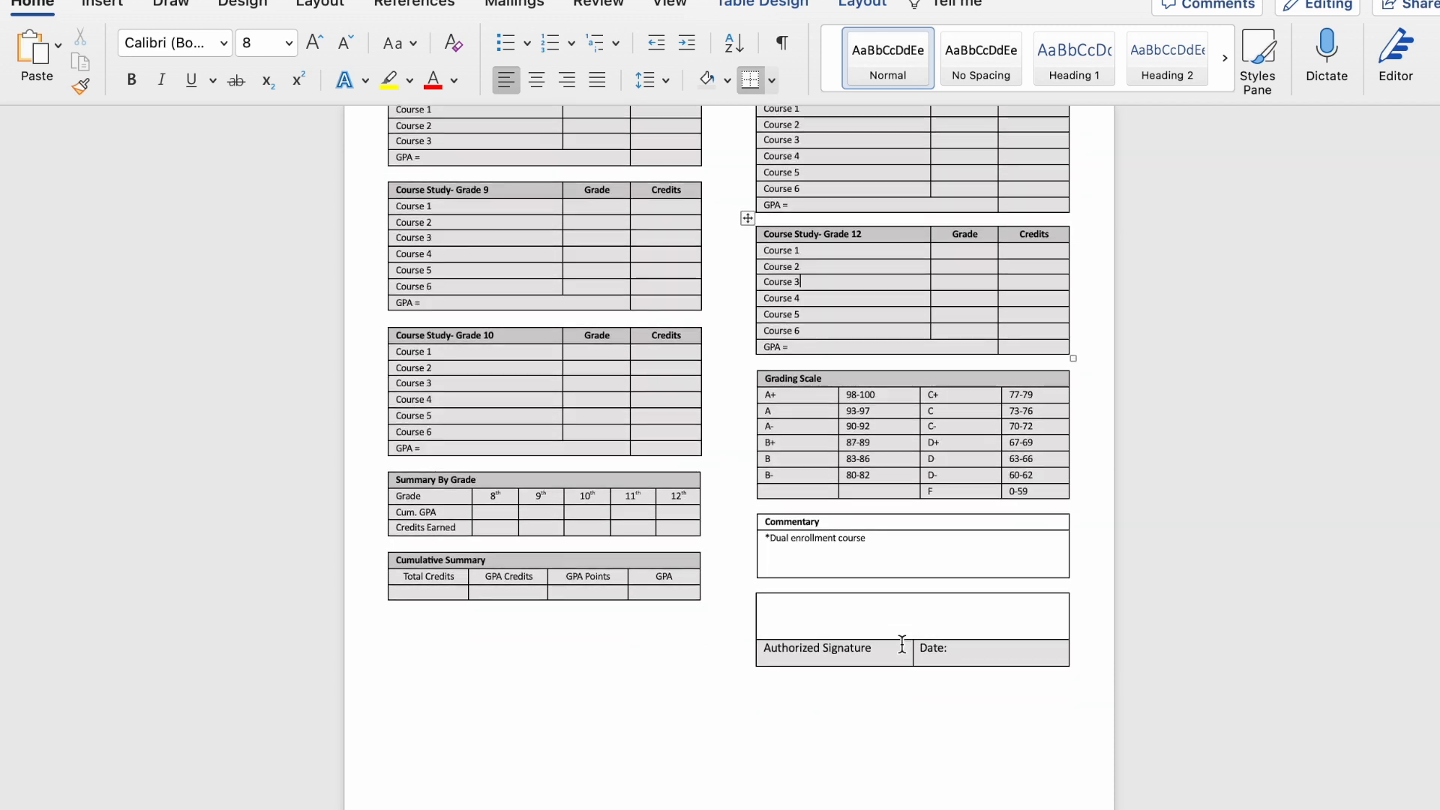
{"action": "scroll", "coordinate": [903, 645], "scroll_direction": "up", "scroll_amount": 3}
{"action": "scroll", "coordinate": [902, 644], "scroll_direction": "up", "scroll_amount": 2}
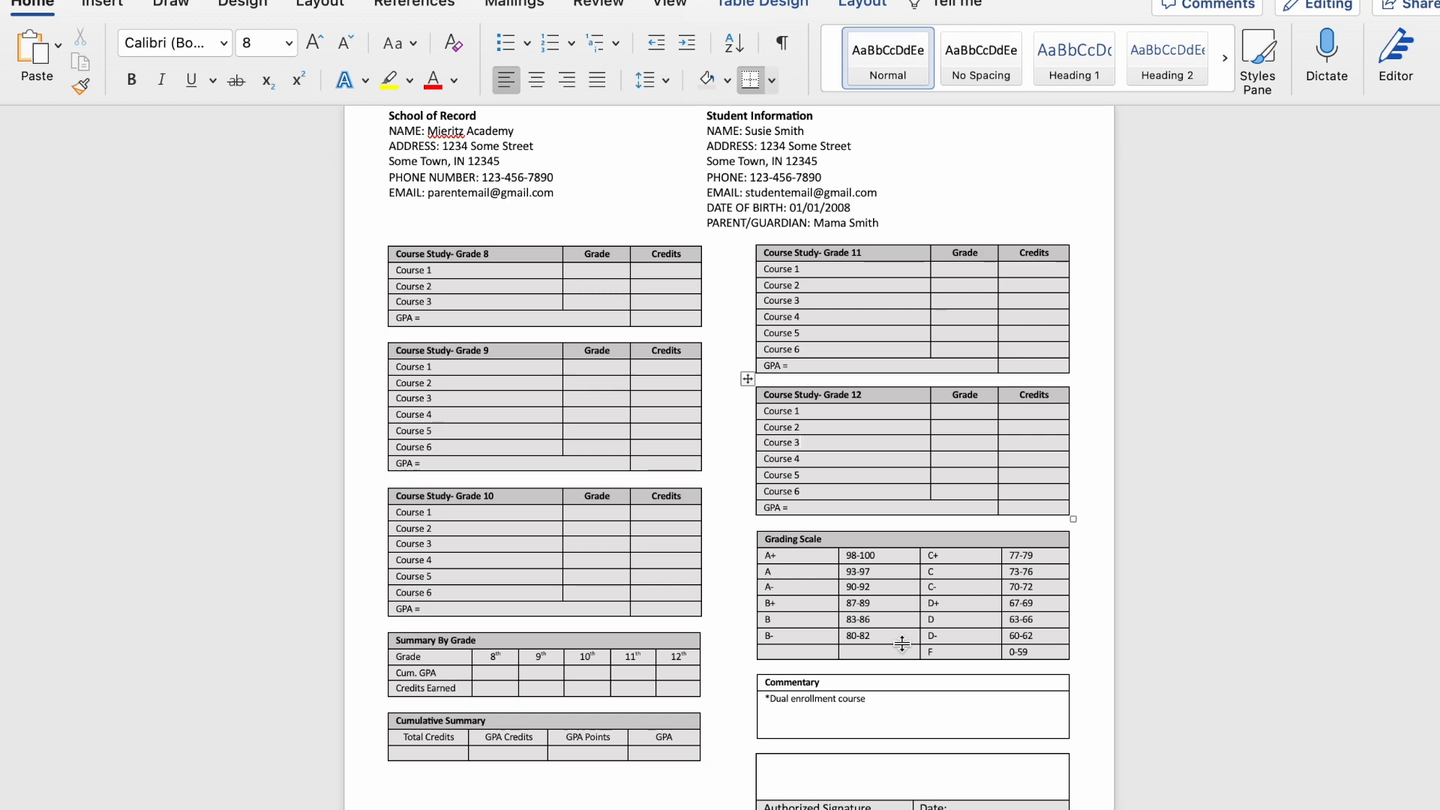
{"action": "scroll", "coordinate": [902, 644], "scroll_direction": "down", "scroll_amount": 1}
{"action": "scroll", "coordinate": [903, 644], "scroll_direction": "up", "scroll_amount": 3}
{"action": "scroll", "coordinate": [902, 645], "scroll_direction": "up", "scroll_amount": 2}
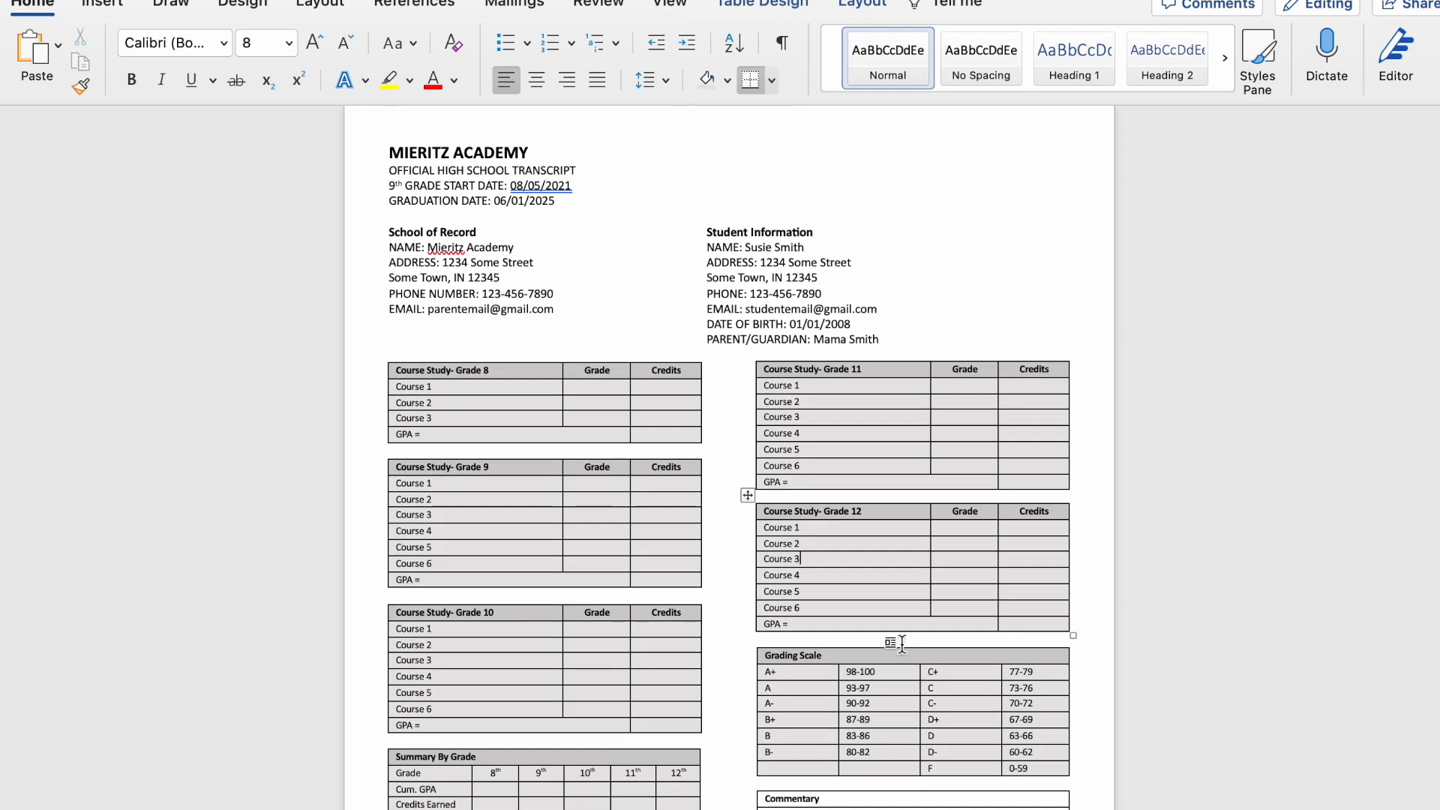
{"action": "scroll", "coordinate": [903, 644], "scroll_direction": "down", "scroll_amount": 2}
{"action": "scroll", "coordinate": [903, 645], "scroll_direction": "down", "scroll_amount": 1}
{"action": "scroll", "coordinate": [903, 644], "scroll_direction": "down", "scroll_amount": 1}
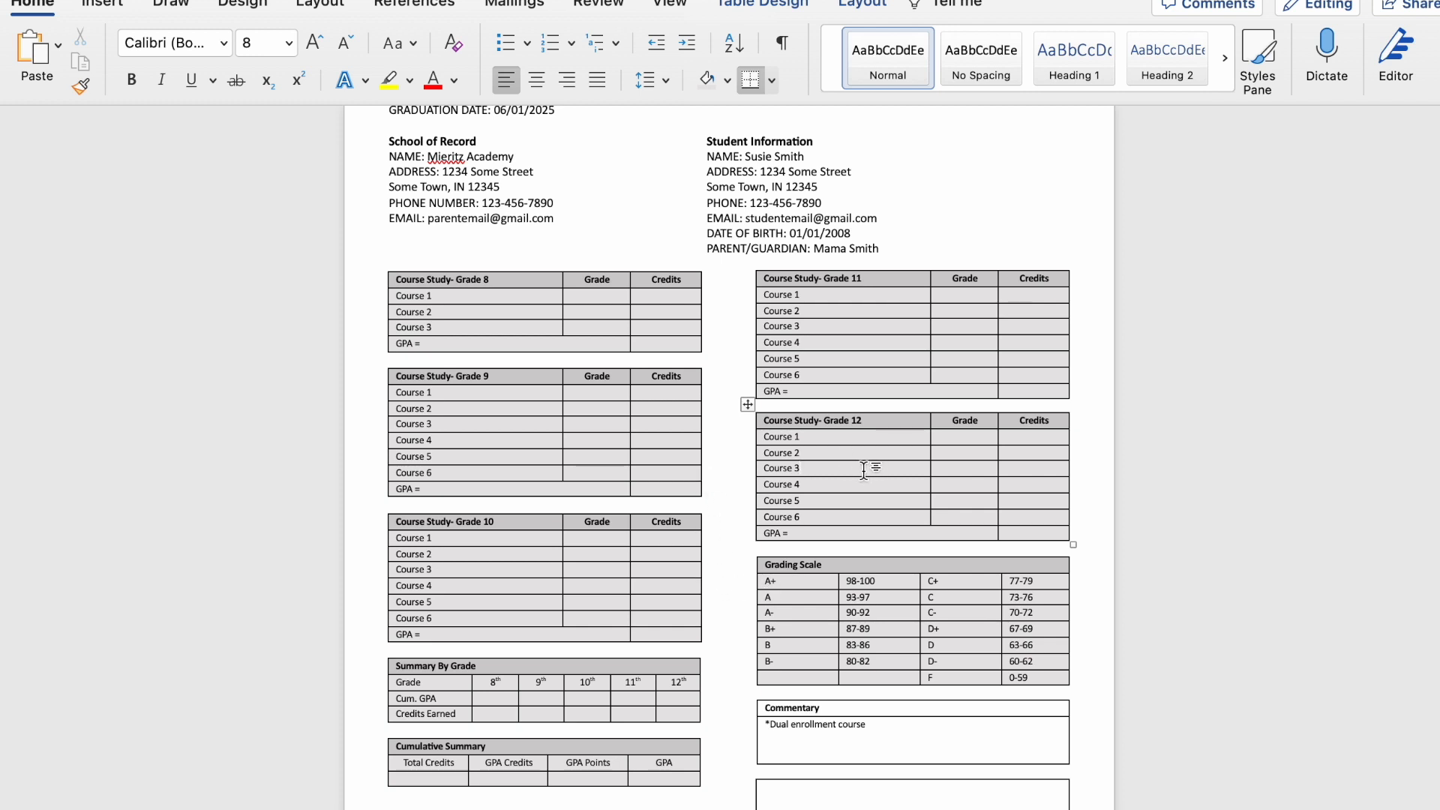
{"action": "left_click", "coordinate": [1152, 482]}
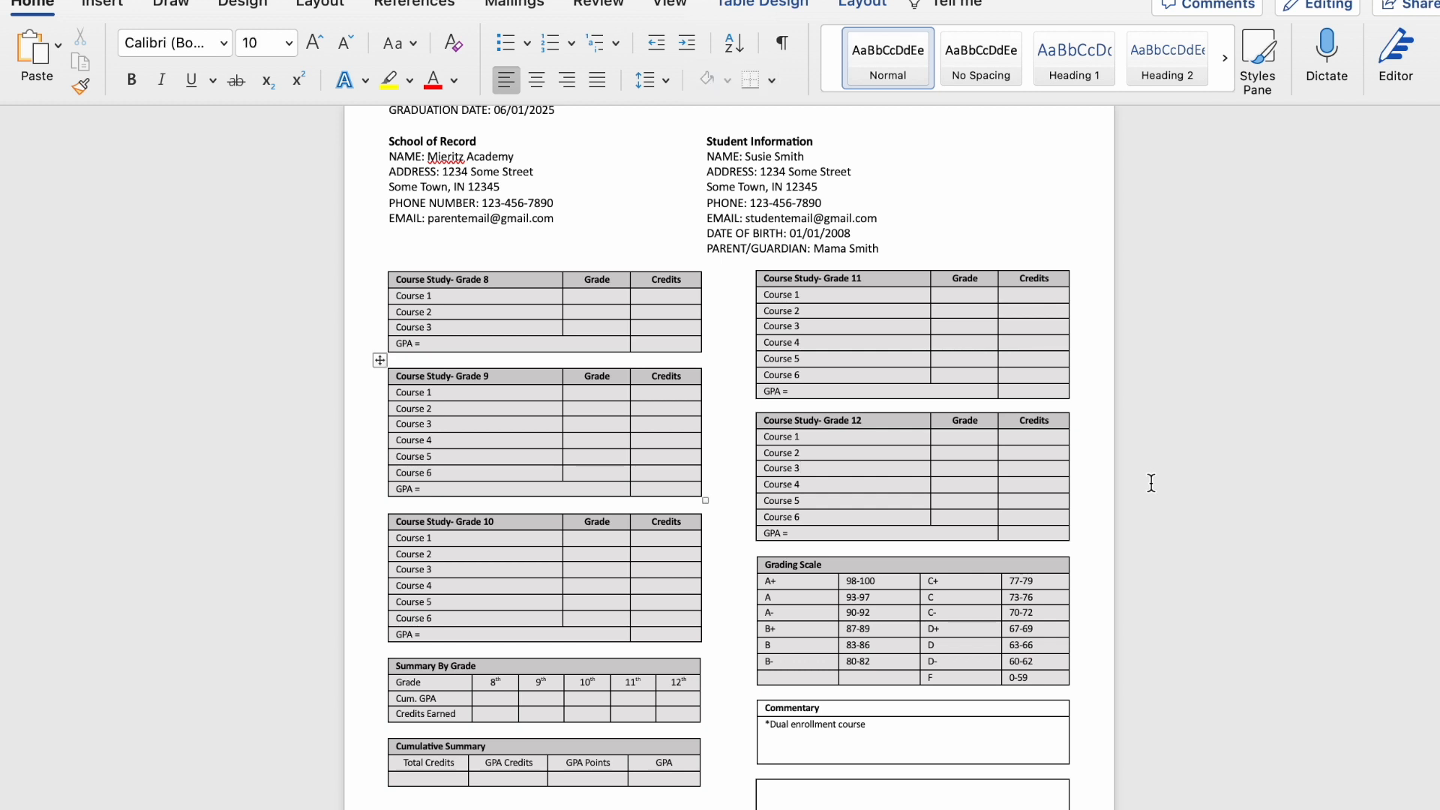
{"action": "scroll", "coordinate": [1151, 482], "scroll_direction": "down", "scroll_amount": 3}
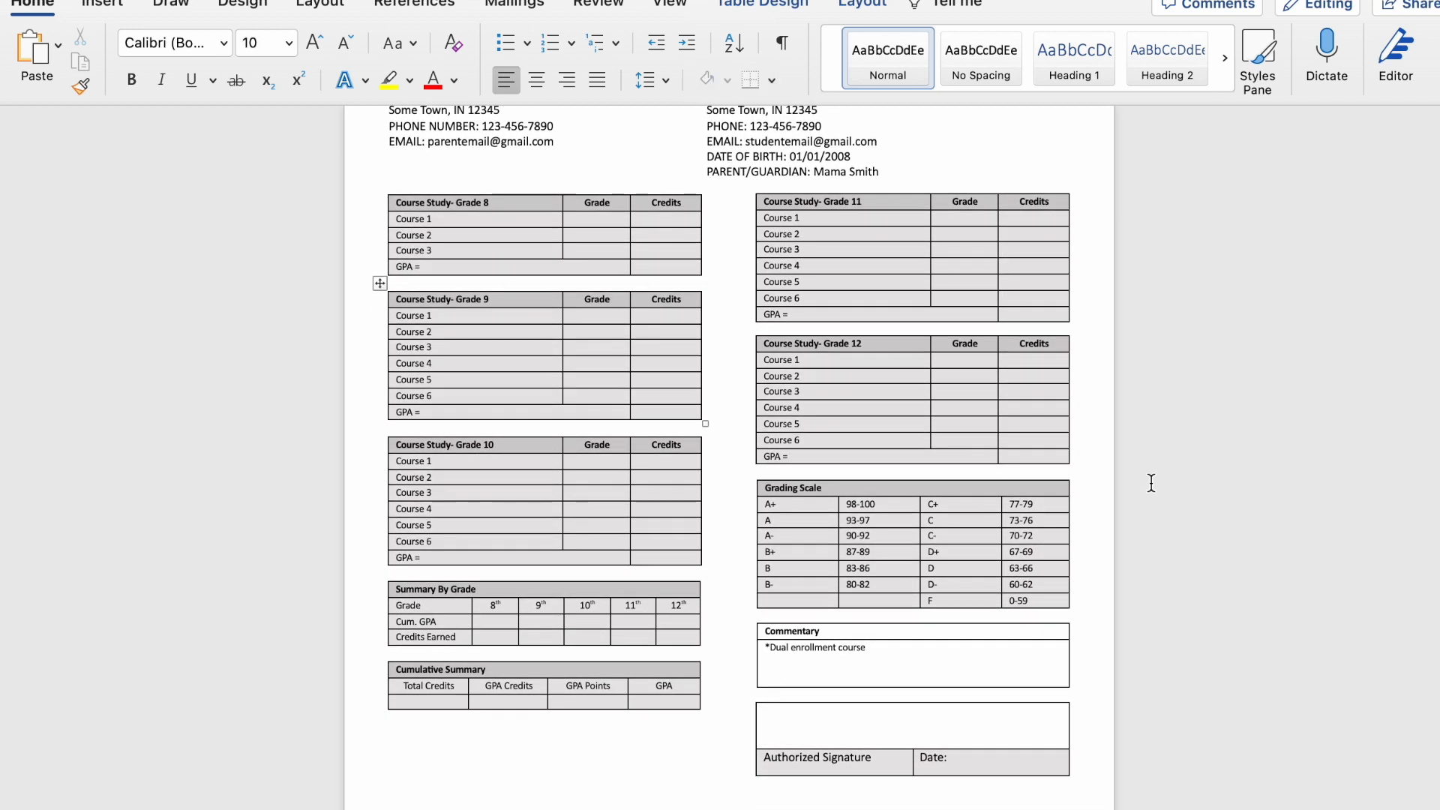
{"action": "scroll", "coordinate": [1152, 482], "scroll_direction": "down", "scroll_amount": 1}
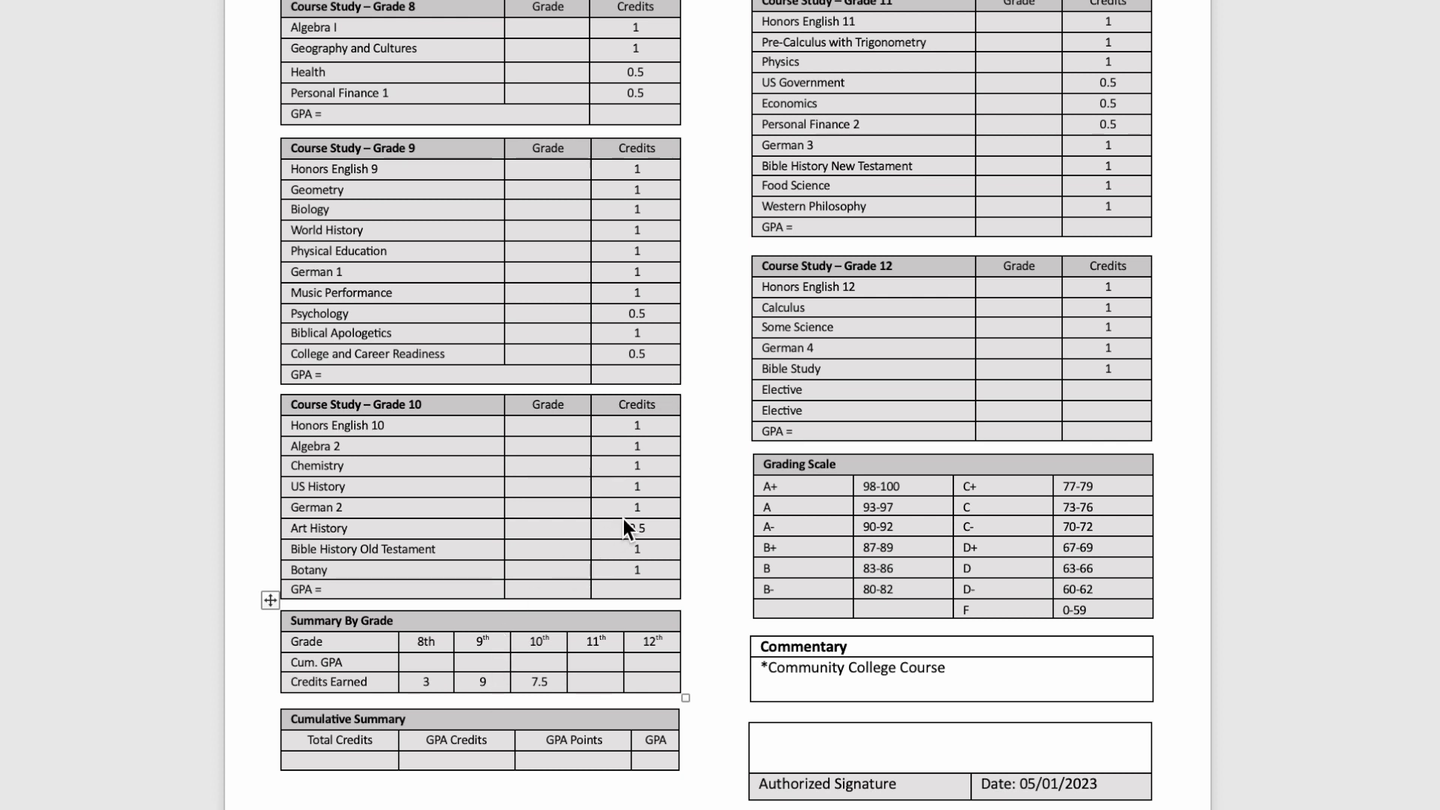
Step: Examine the filled-in sample transcript's course credits, grade summaries, grading scale, commentary and signature block
{"action": "scroll", "coordinate": [623, 519], "scroll_direction": "down", "scroll_amount": 1}
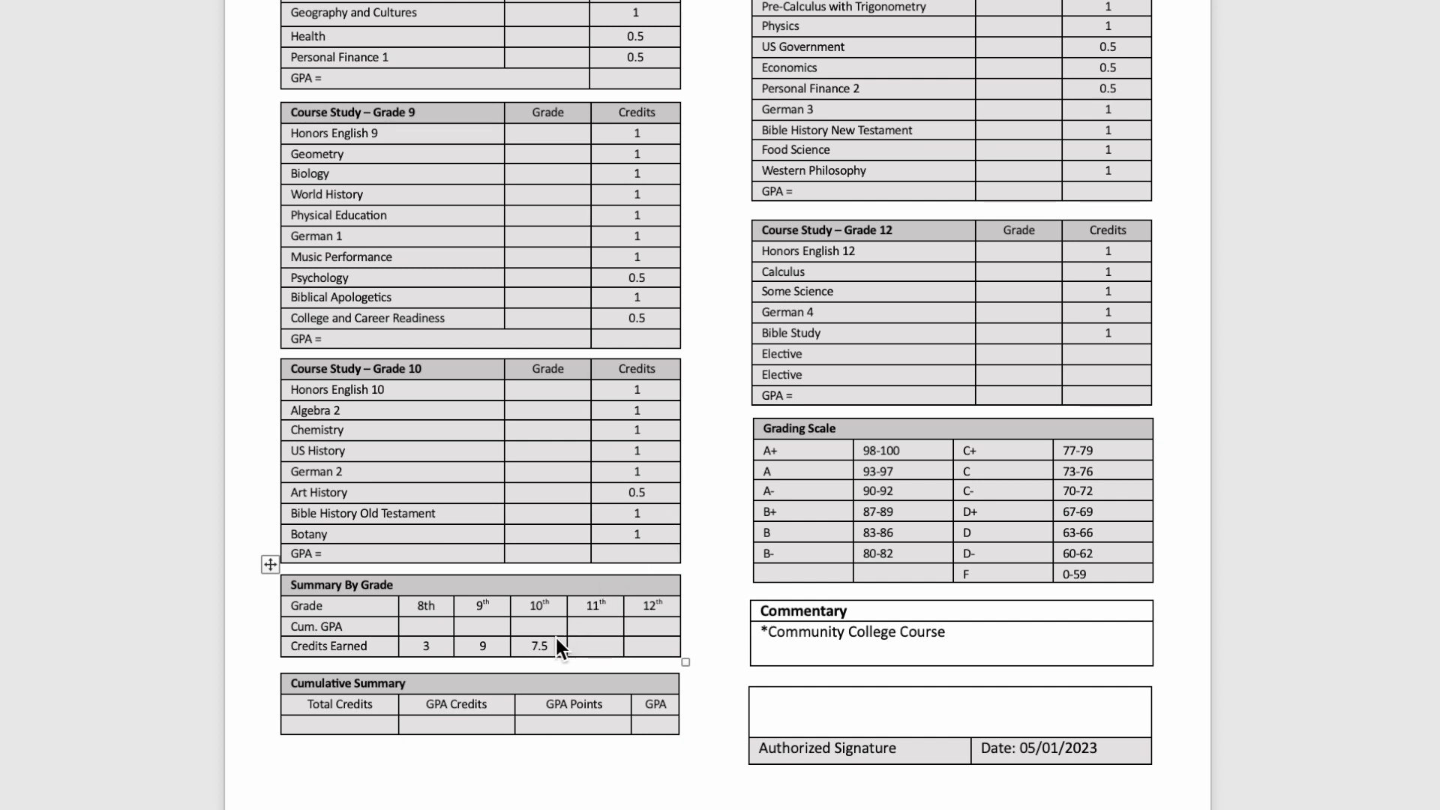
{"action": "scroll", "coordinate": [870, 488], "scroll_direction": "up", "scroll_amount": 1}
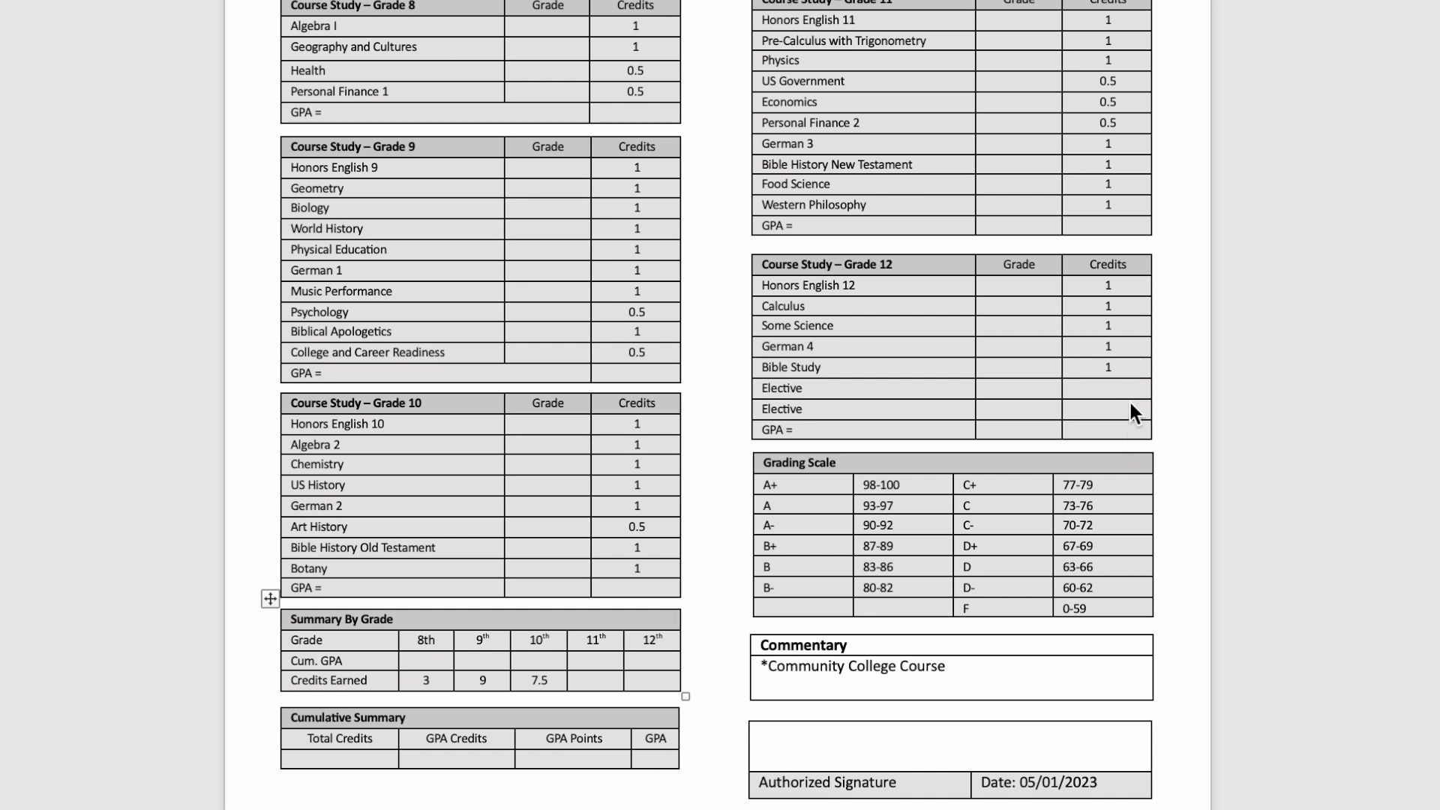
{"action": "scroll", "coordinate": [1131, 405], "scroll_direction": "down", "scroll_amount": 1}
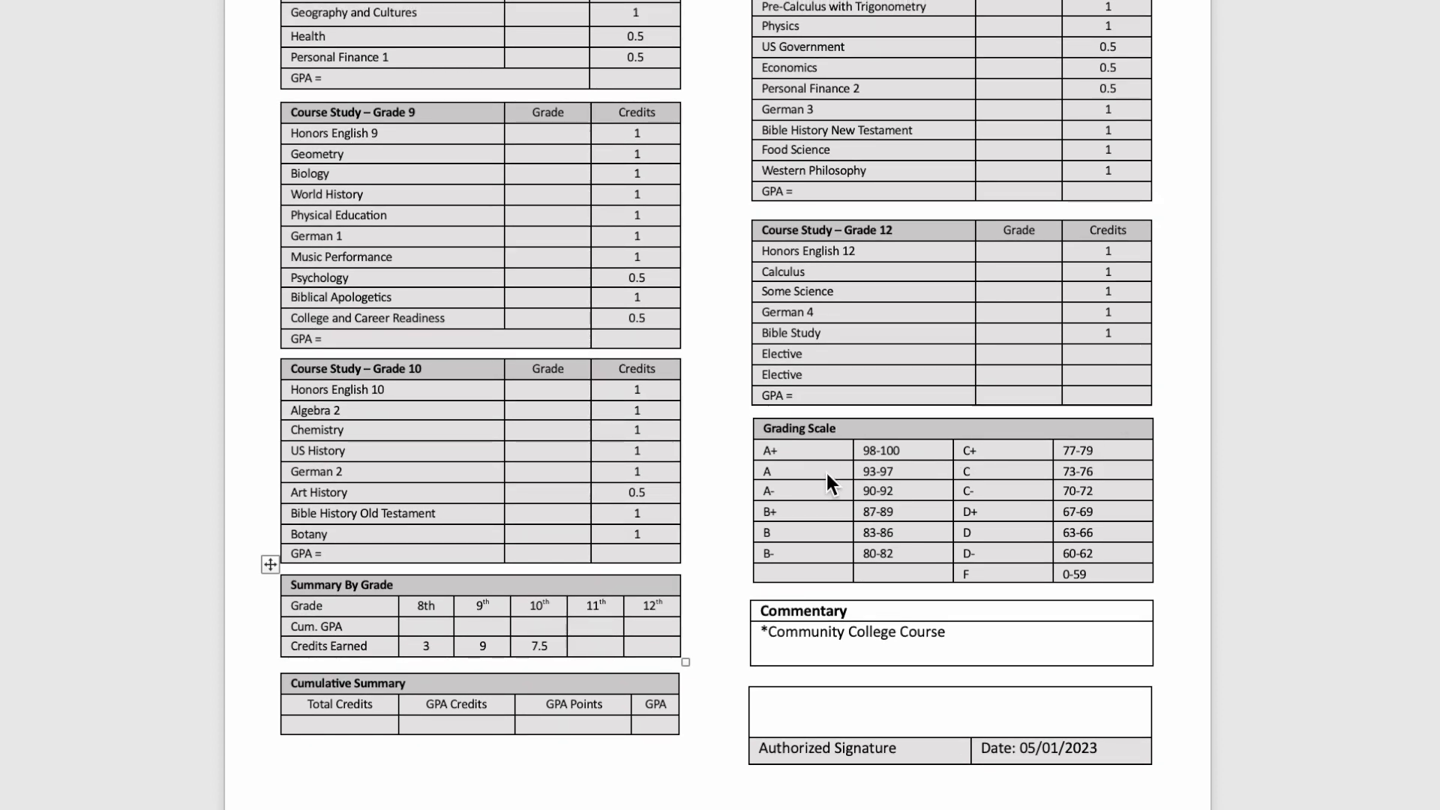